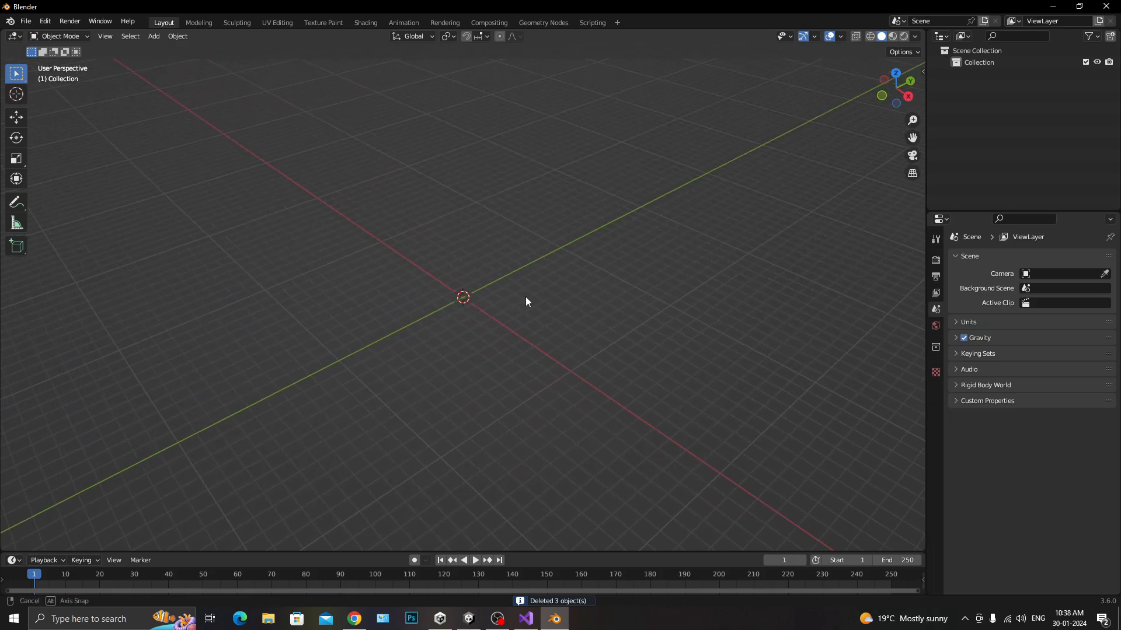
Add a torus mesh at the world origin
key("KP_1")
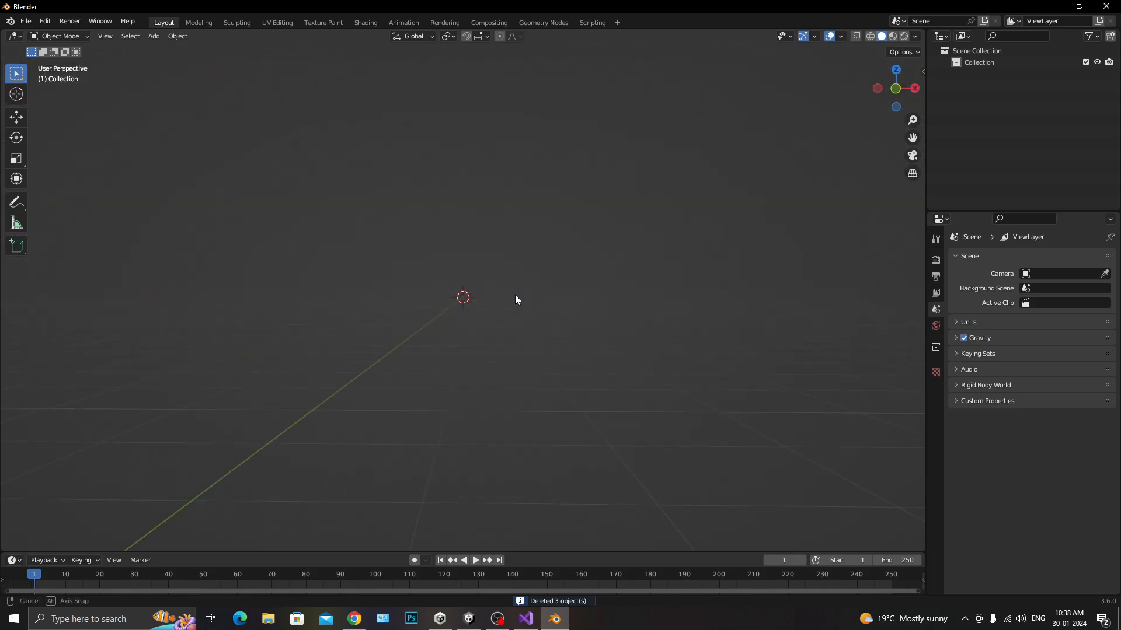
key("shift+a")
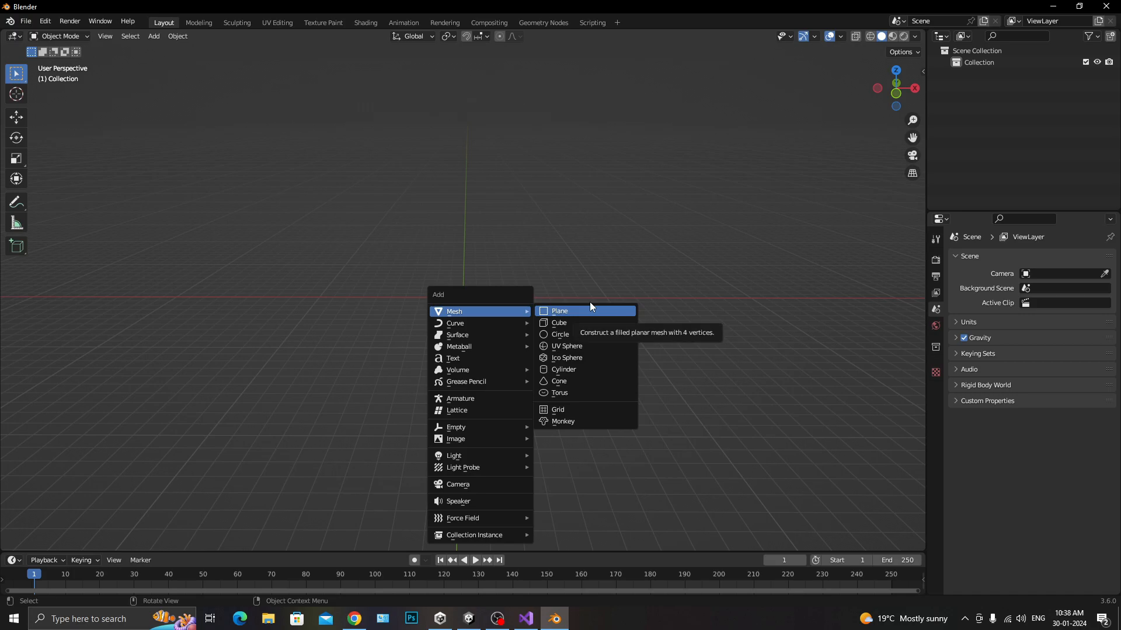
left_click(586, 394)
middle_click_drag(486, 293, 488, 330)
scroll(488, 331, "up", 8)
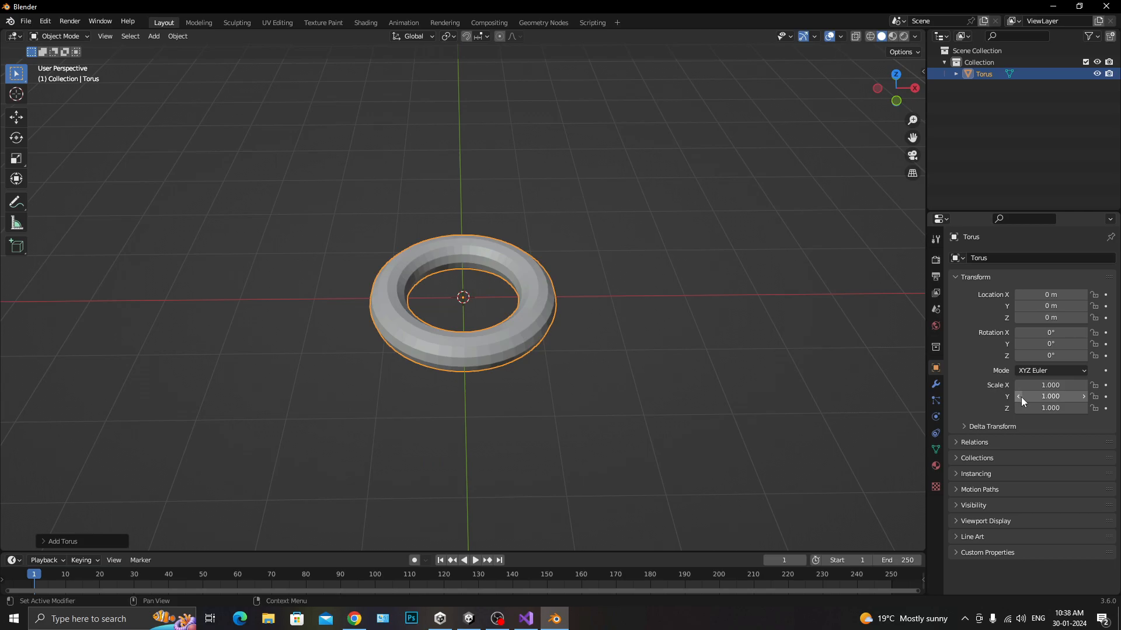
left_click(961, 429)
left_click(962, 429)
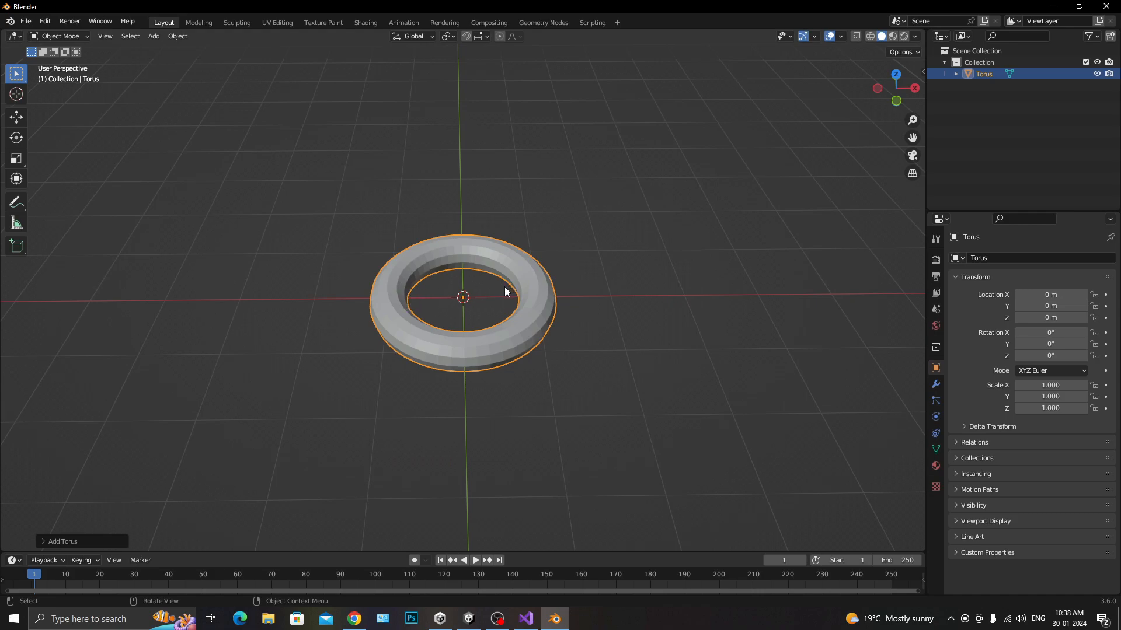
middle_click_drag(548, 298, 509, 296)
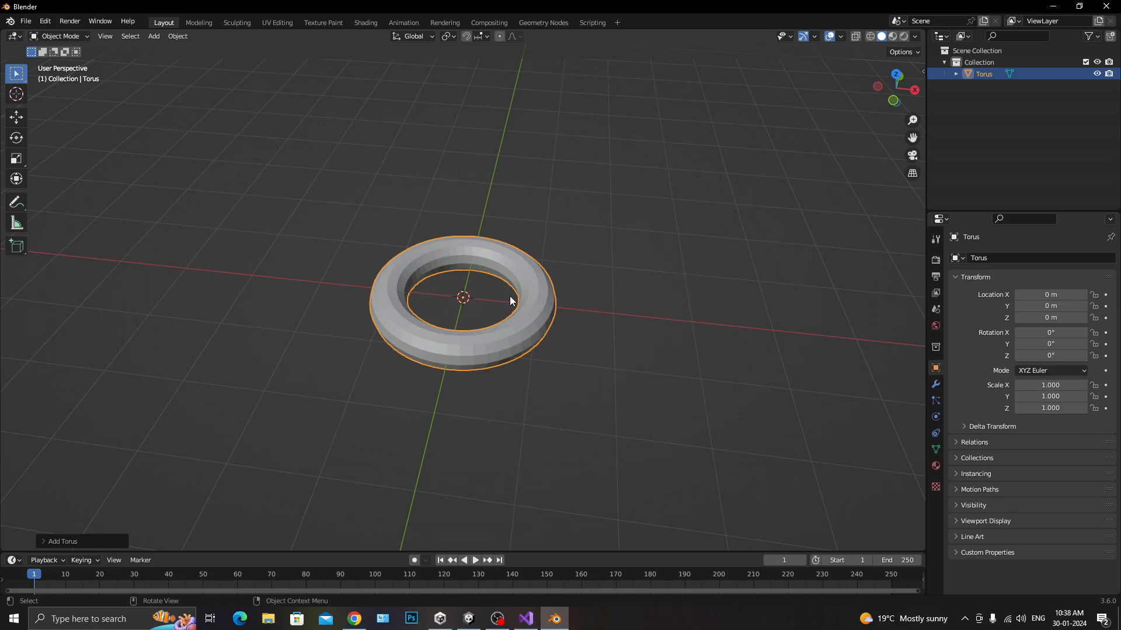
Scale the torus up uniformly to about 1.545
key("shift+a")
mouse_move(544, 320)
key("s")
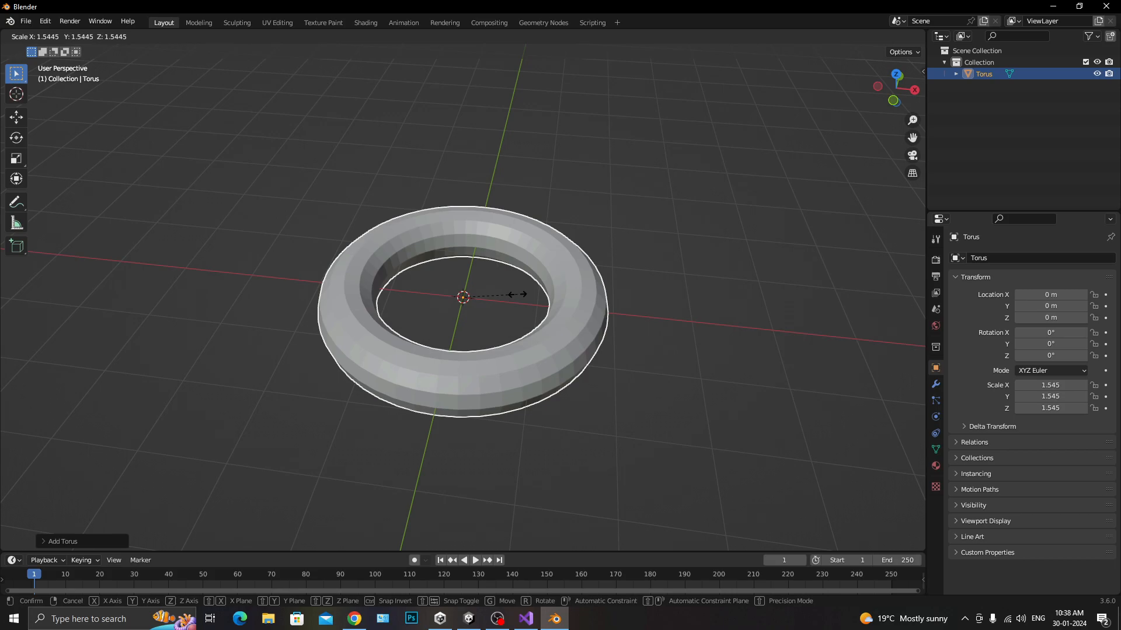
left_click(518, 295)
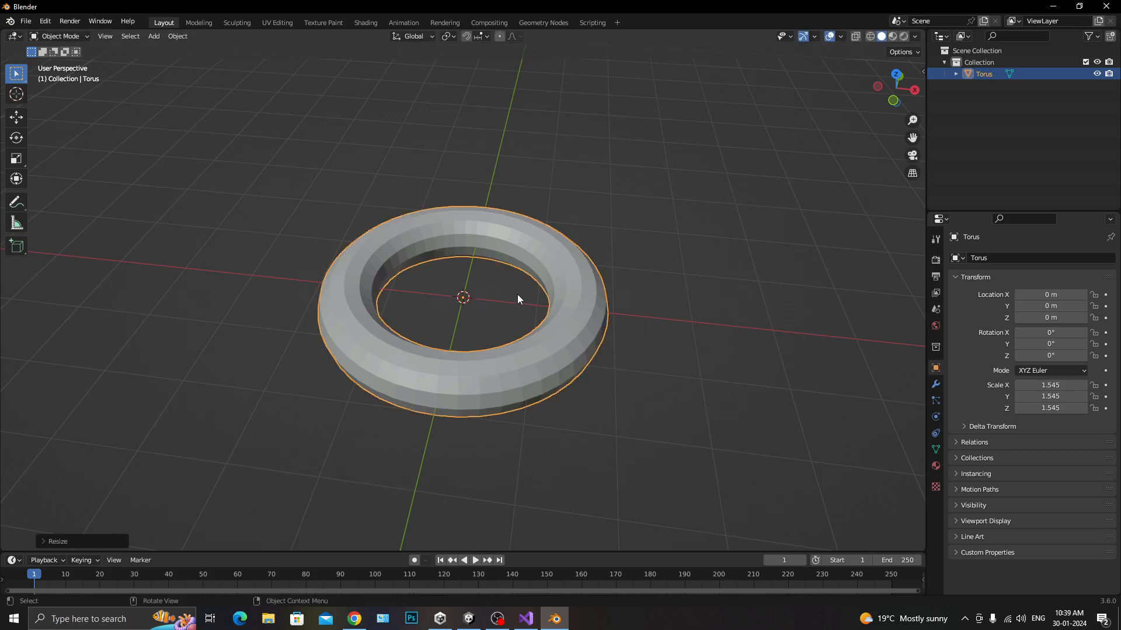
Add a cube mesh at the centre of the torus
key("shift+a")
mouse_move(517, 295)
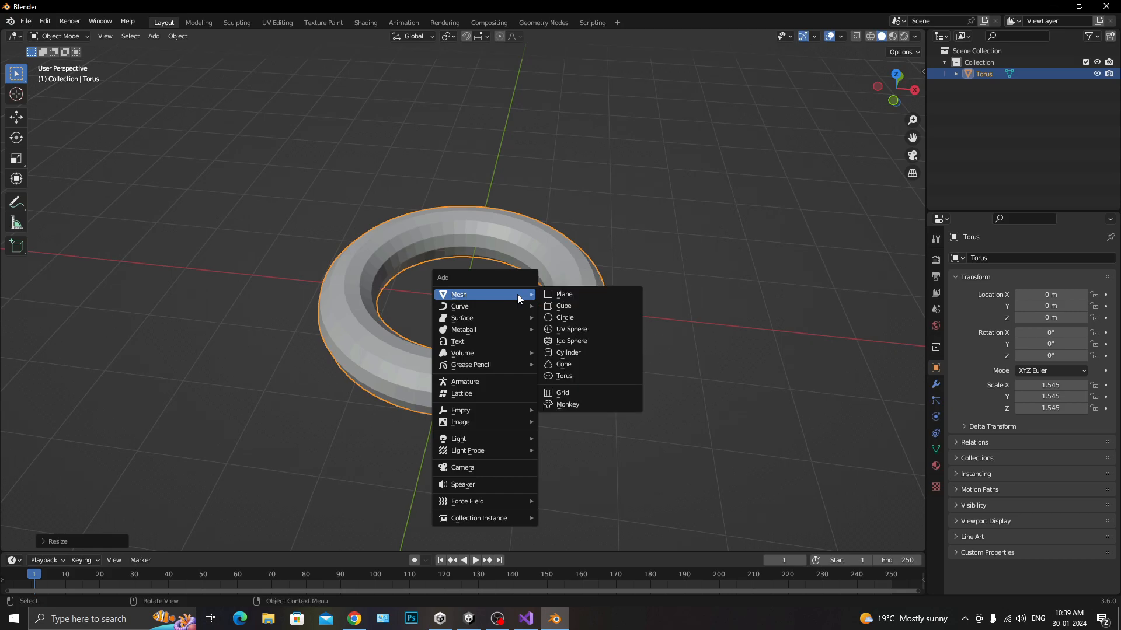
left_click(565, 309)
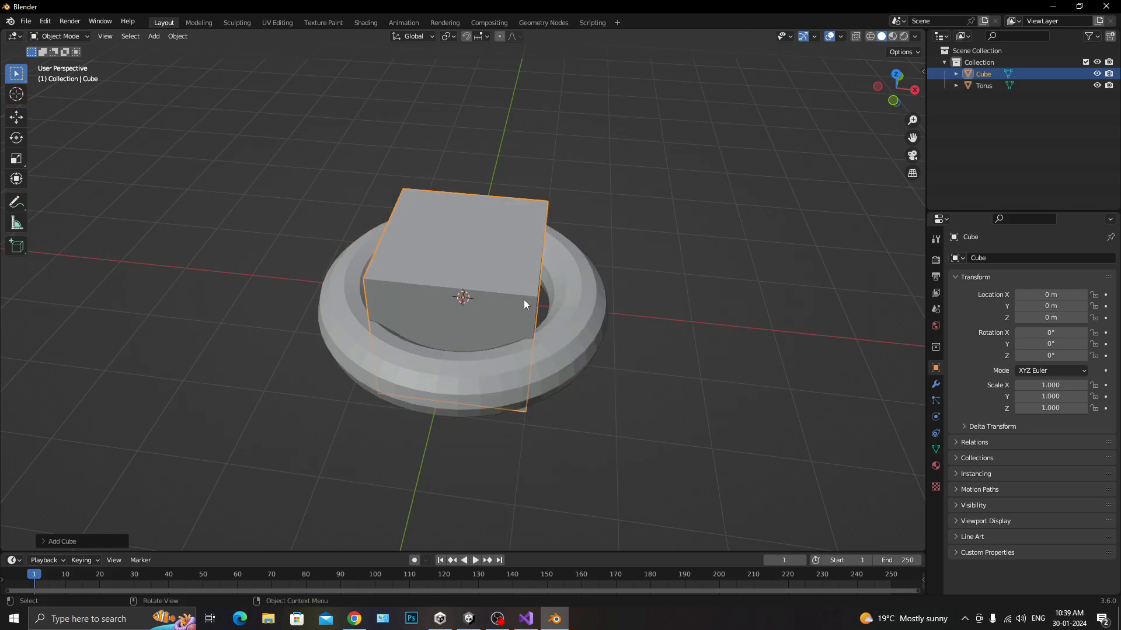
scroll(507, 293, "down", 7)
middle_click_drag(506, 292, 516, 318)
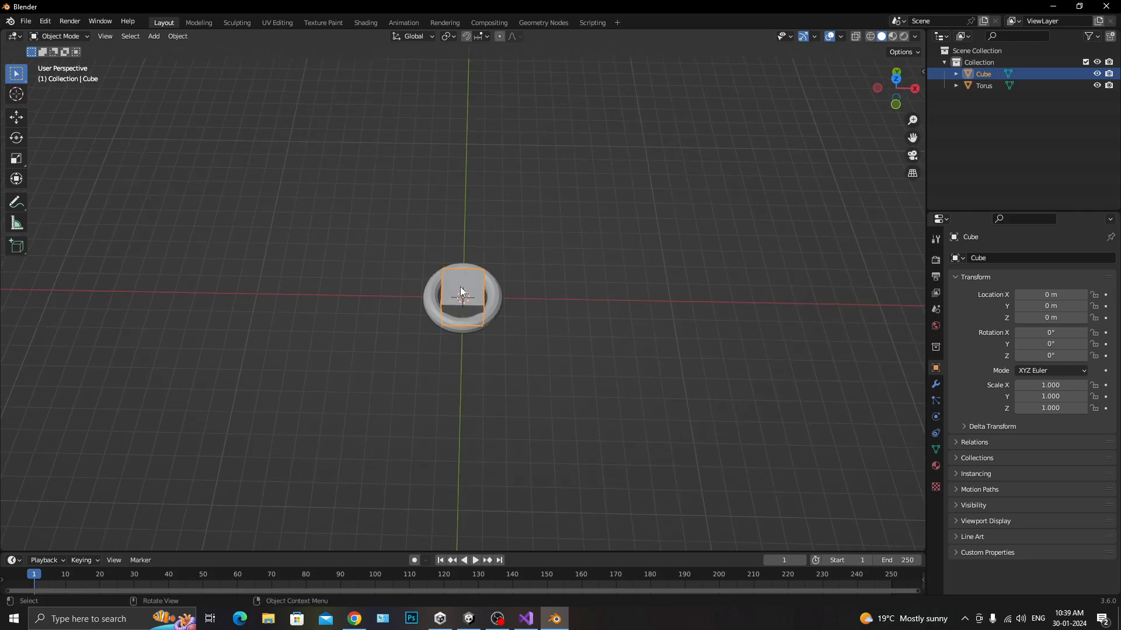
Move the cube about -1.28 m along the Y axis so it overlaps one side of the torus
key("g")
key("y")
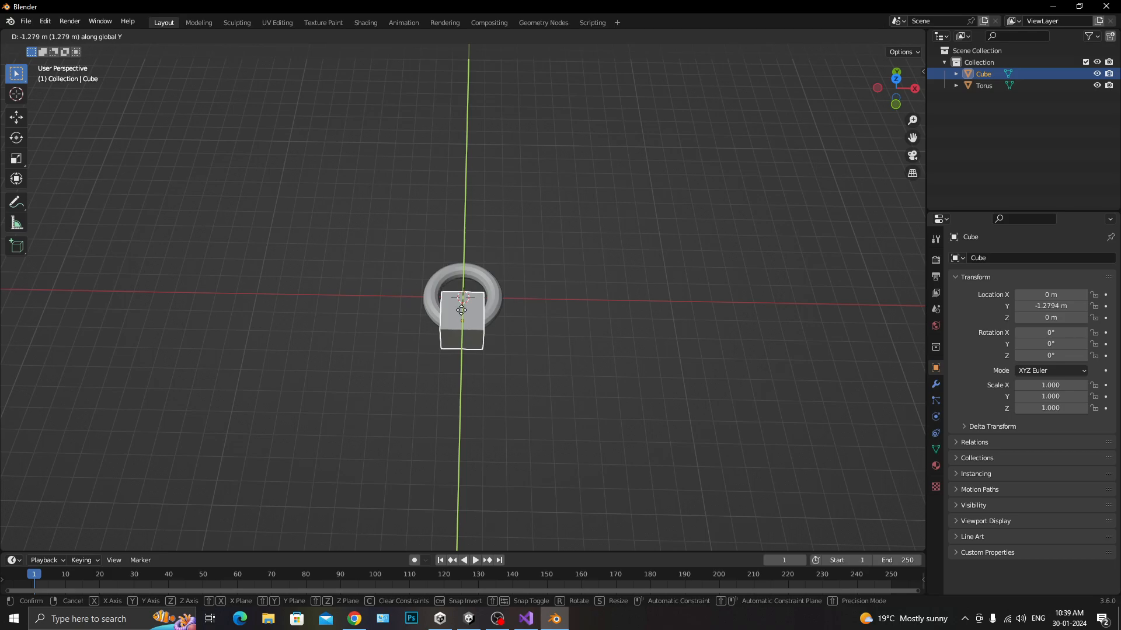
left_click(461, 309)
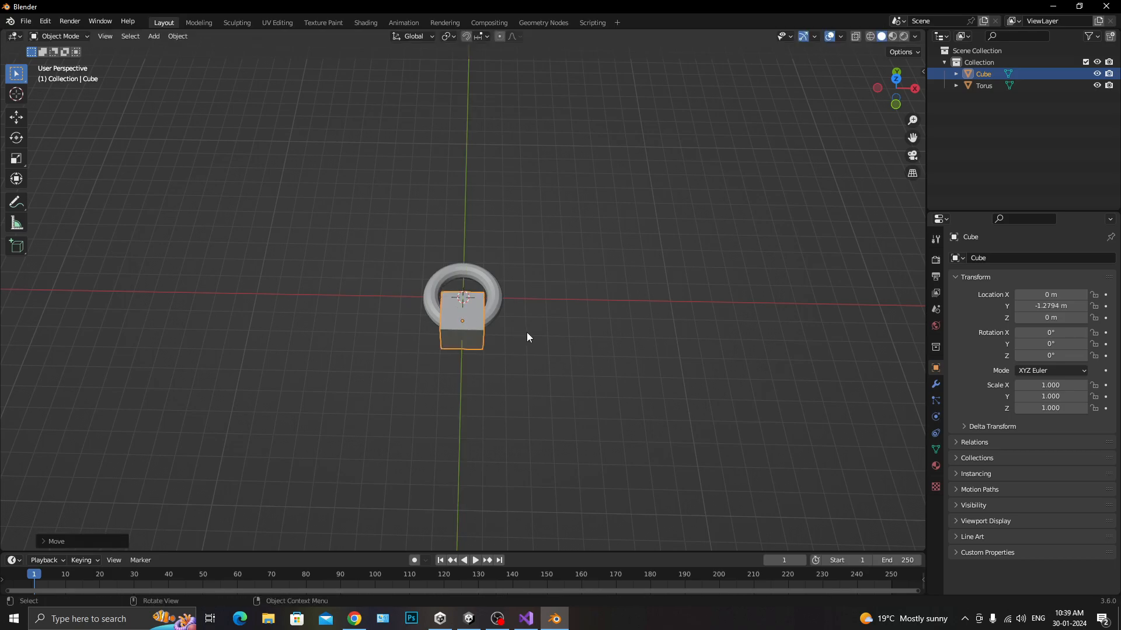
key("g")
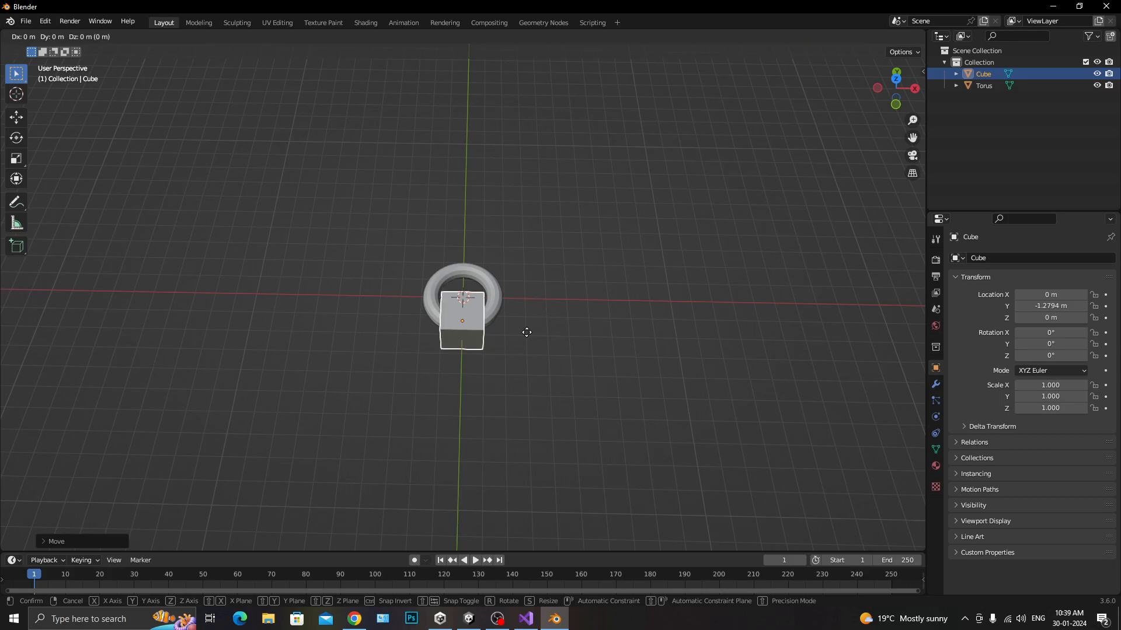
left_click(527, 332)
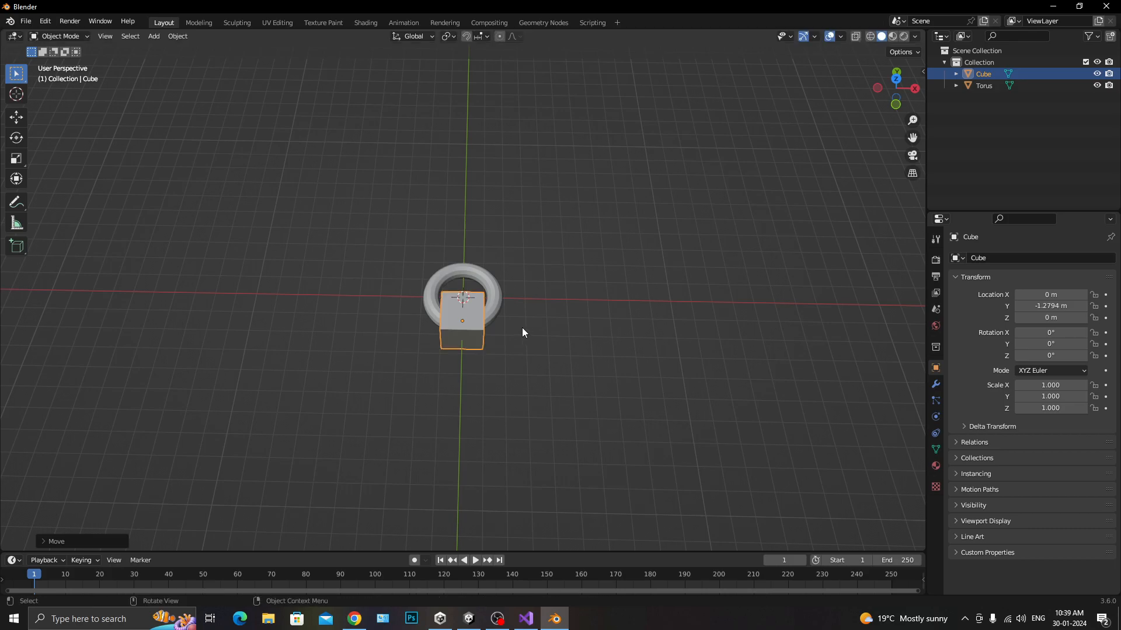
Stretch the cube along the X axis to a scale of about 1.545
key("s")
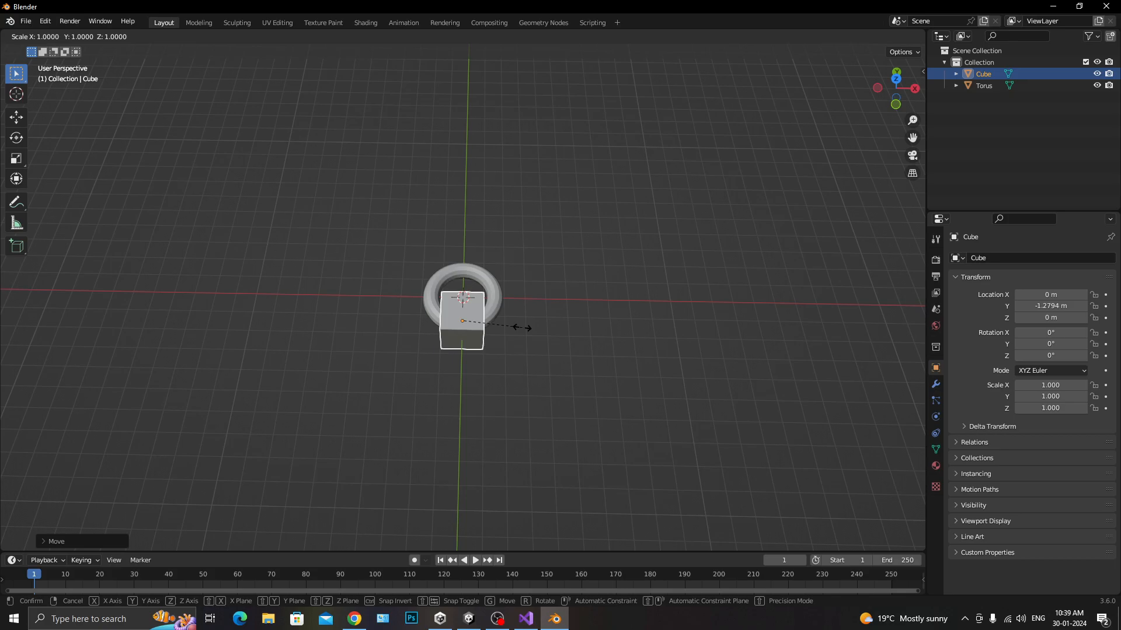
key("x")
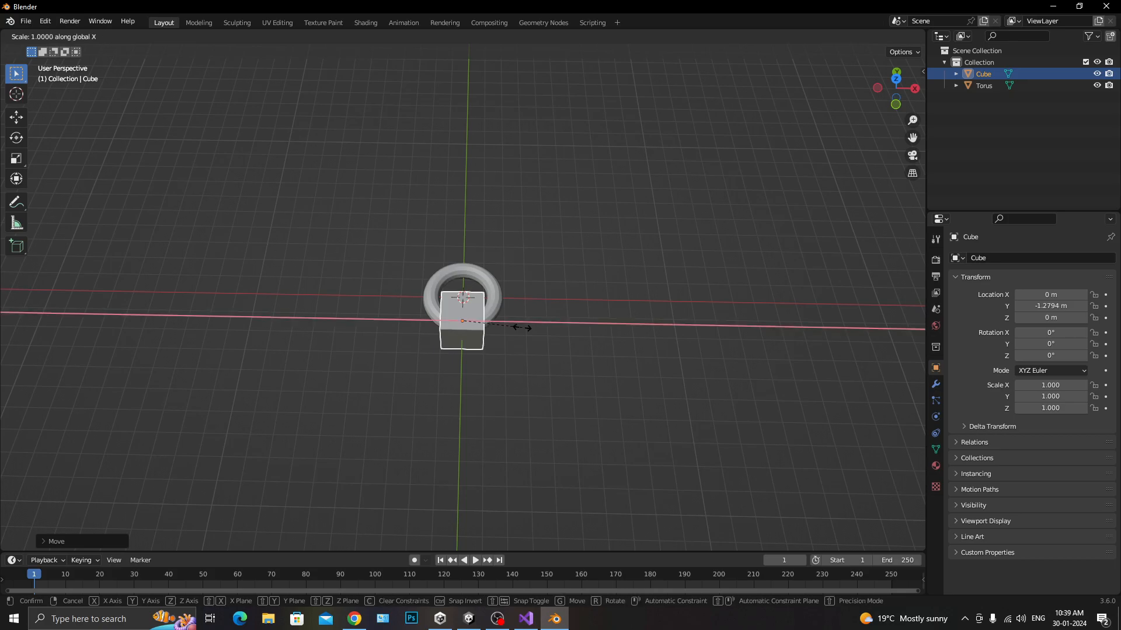
left_click(553, 341)
middle_click_drag(549, 342, 440, 276)
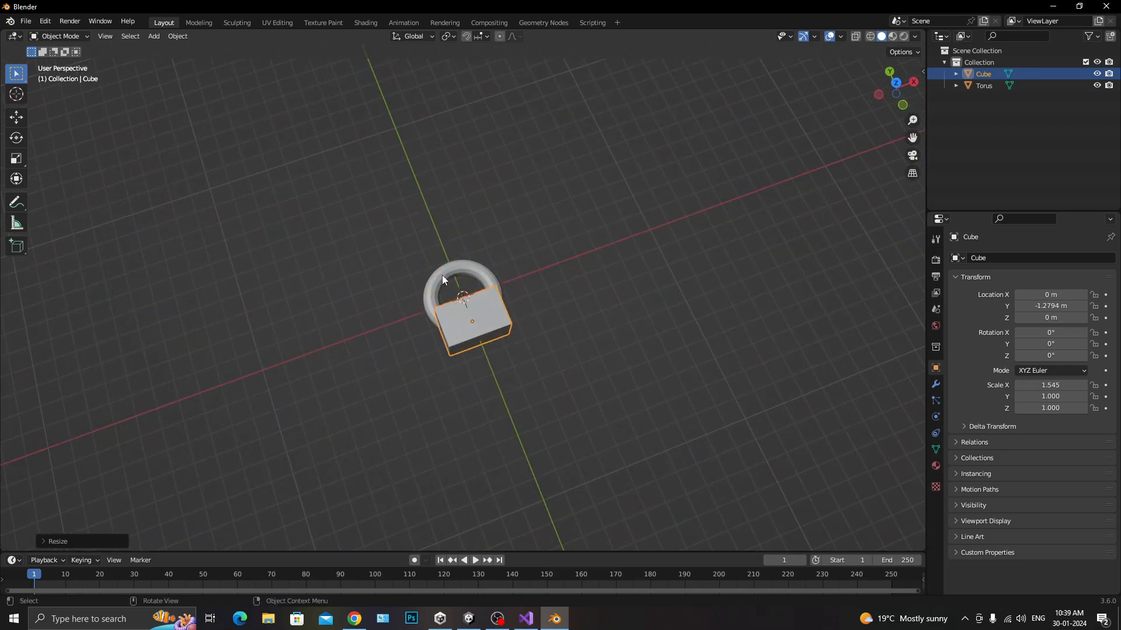
Add a Boolean modifier to the torus in Difference mode, with the cube as the cutting object
left_click(442, 280)
left_click(466, 325)
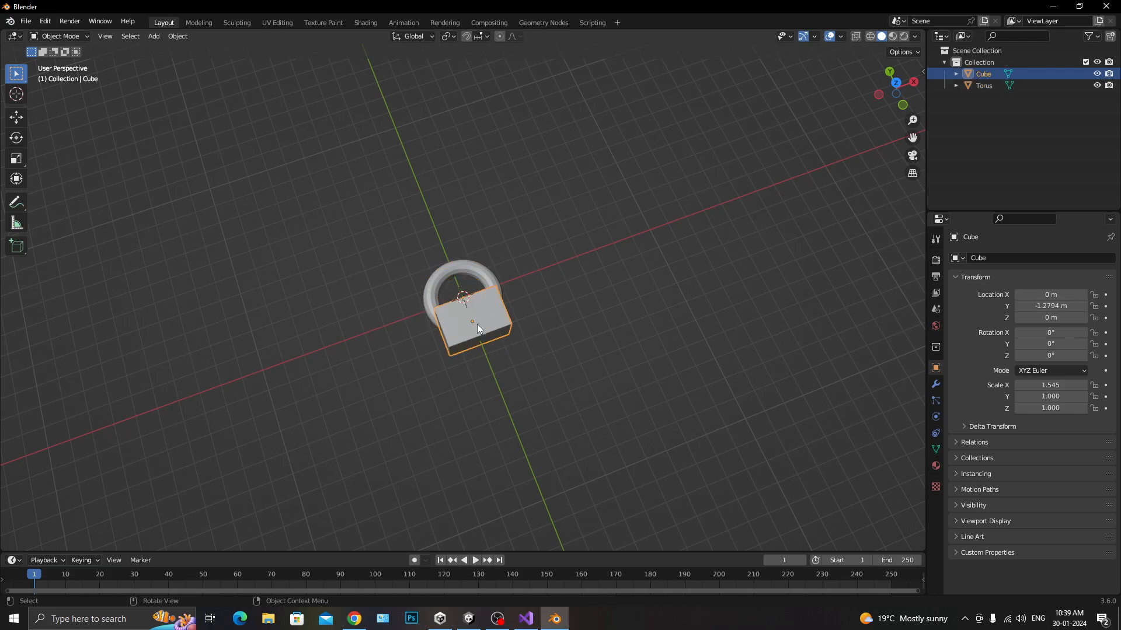
left_click(477, 272)
middle_click_drag(509, 337, 488, 274)
left_click(936, 384)
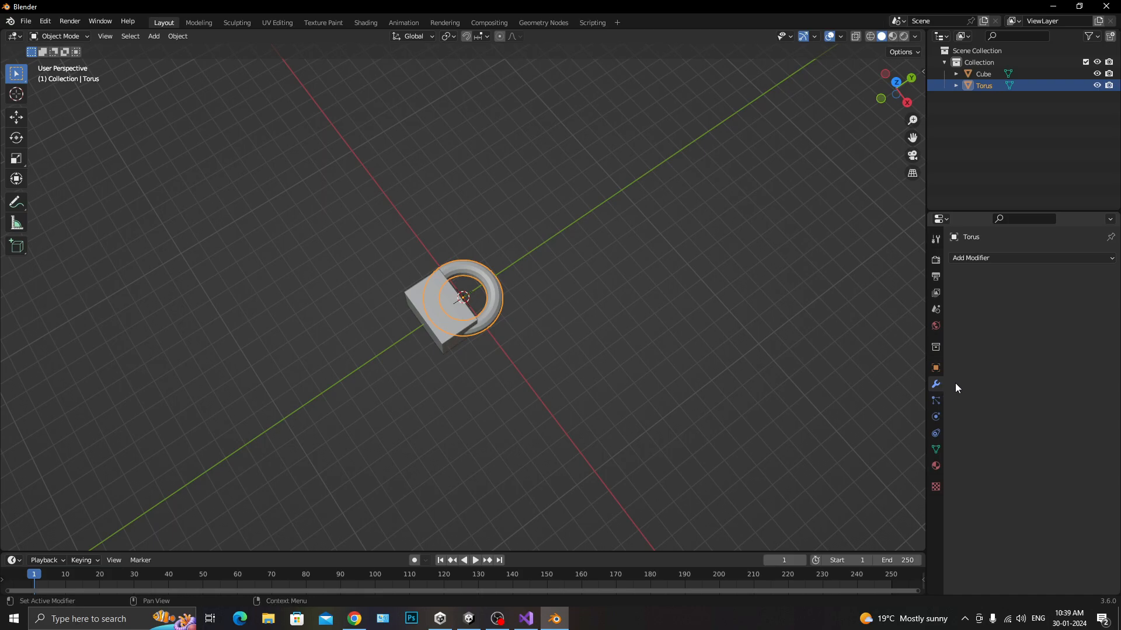
left_click(993, 258)
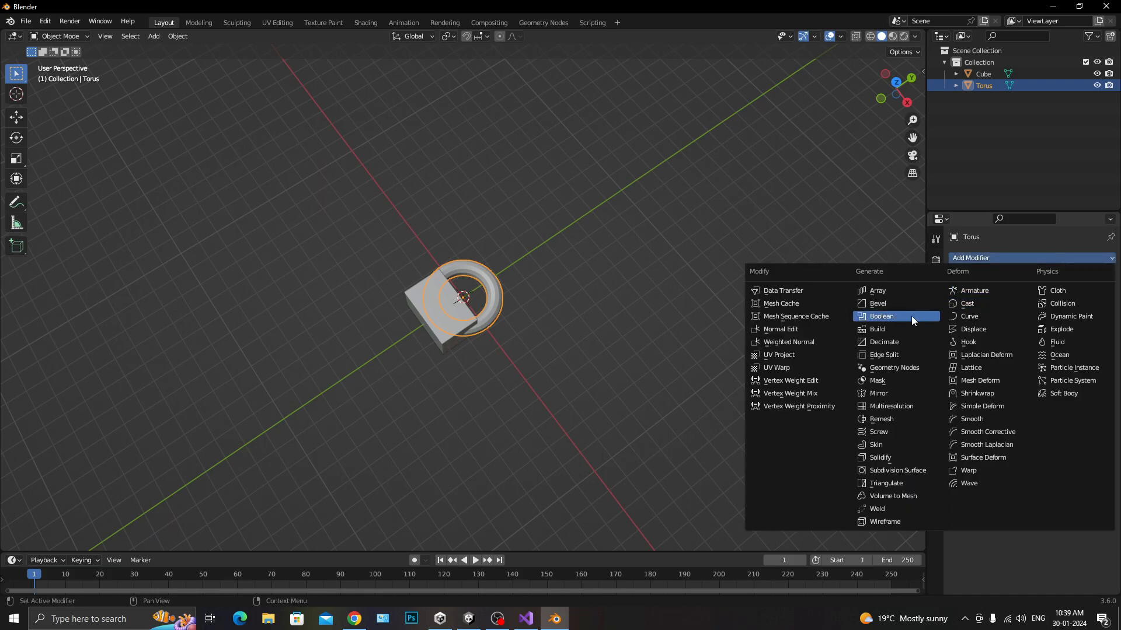
left_click(849, 316)
left_click(1093, 324)
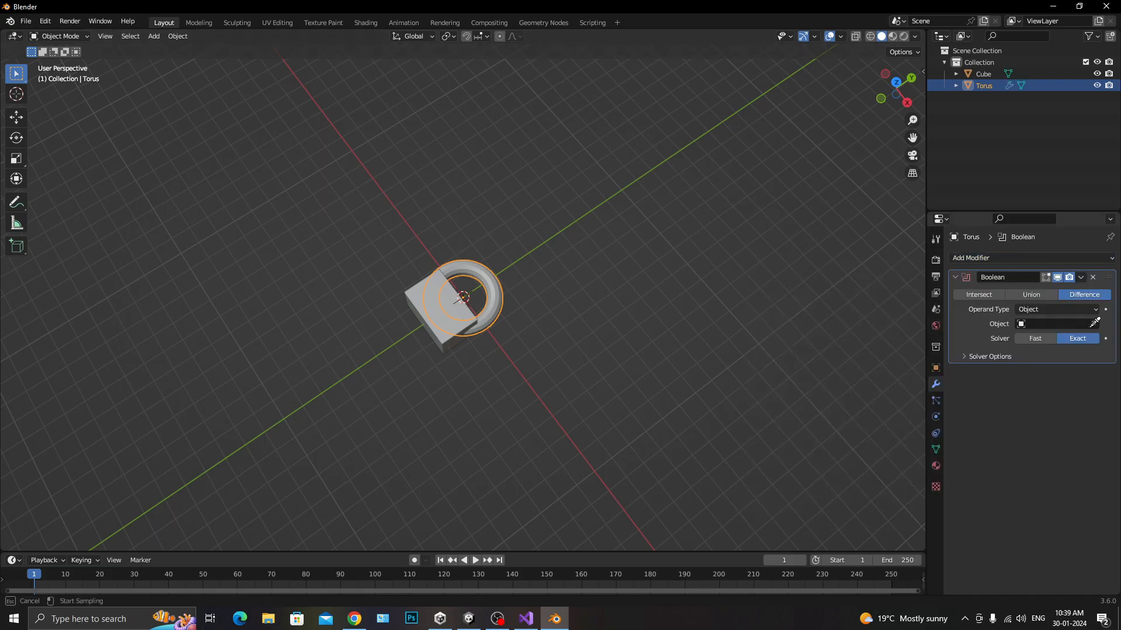
left_click(433, 304)
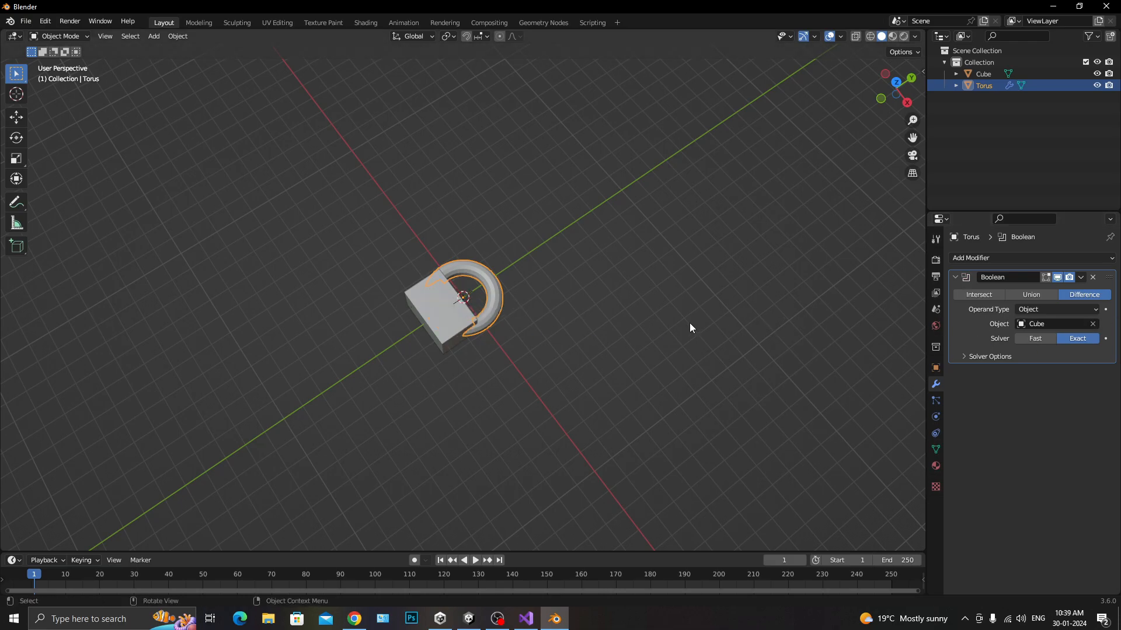
Hide the cube in the viewport and inspect the cut torus
middle_click_drag(688, 323, 638, 288)
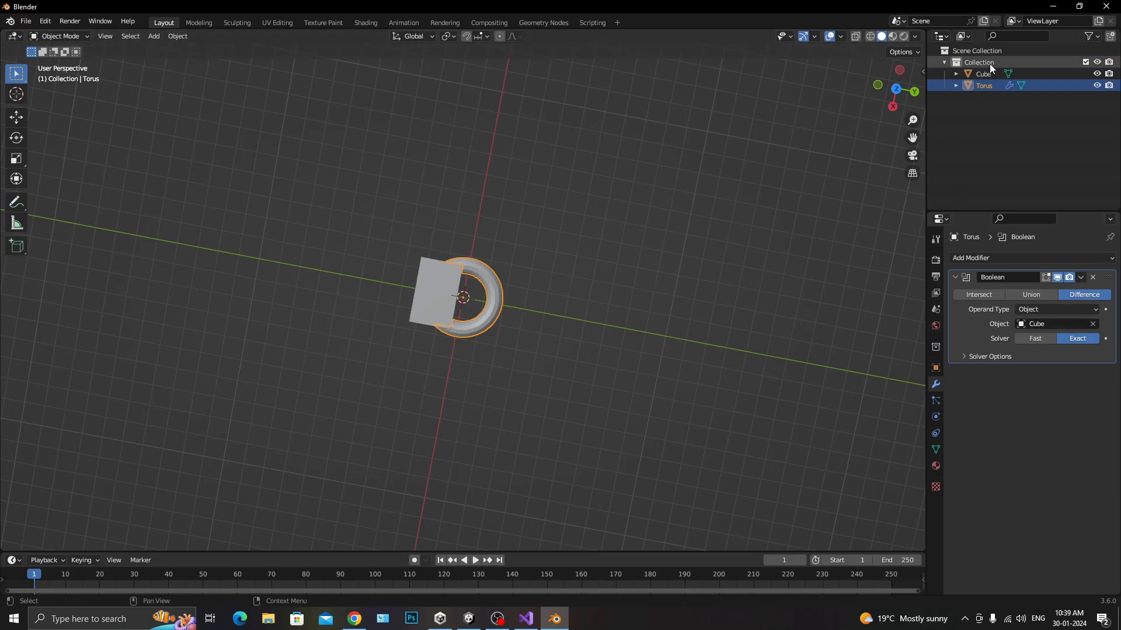
left_click(1097, 74)
middle_click_drag(846, 129, 566, 266)
left_click(975, 78)
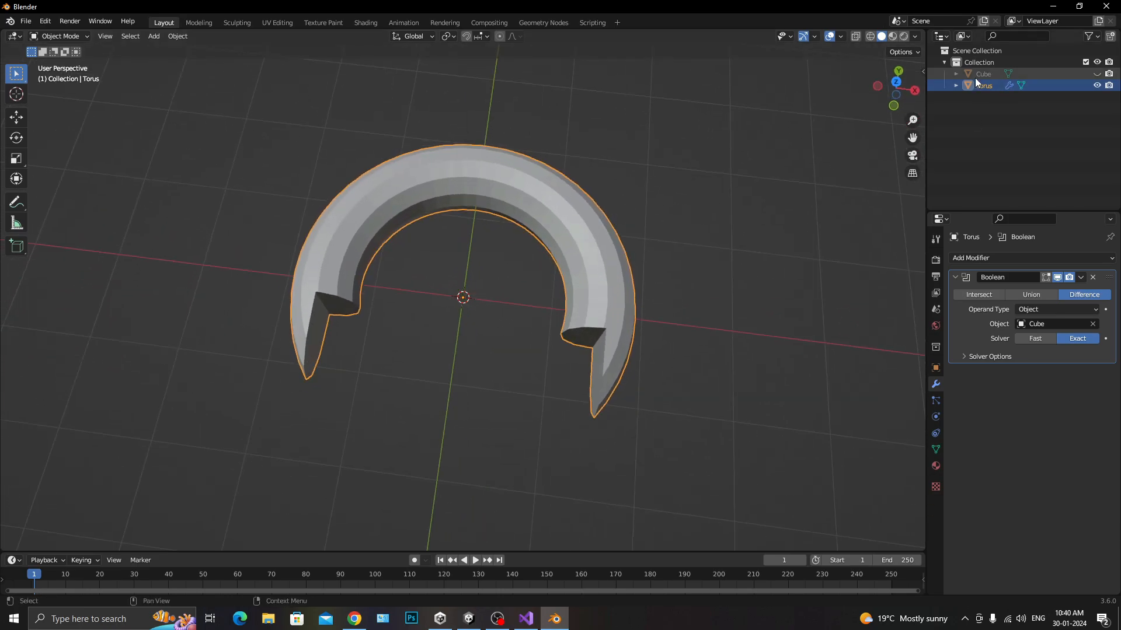
key("Delete")
key("ctrl+z")
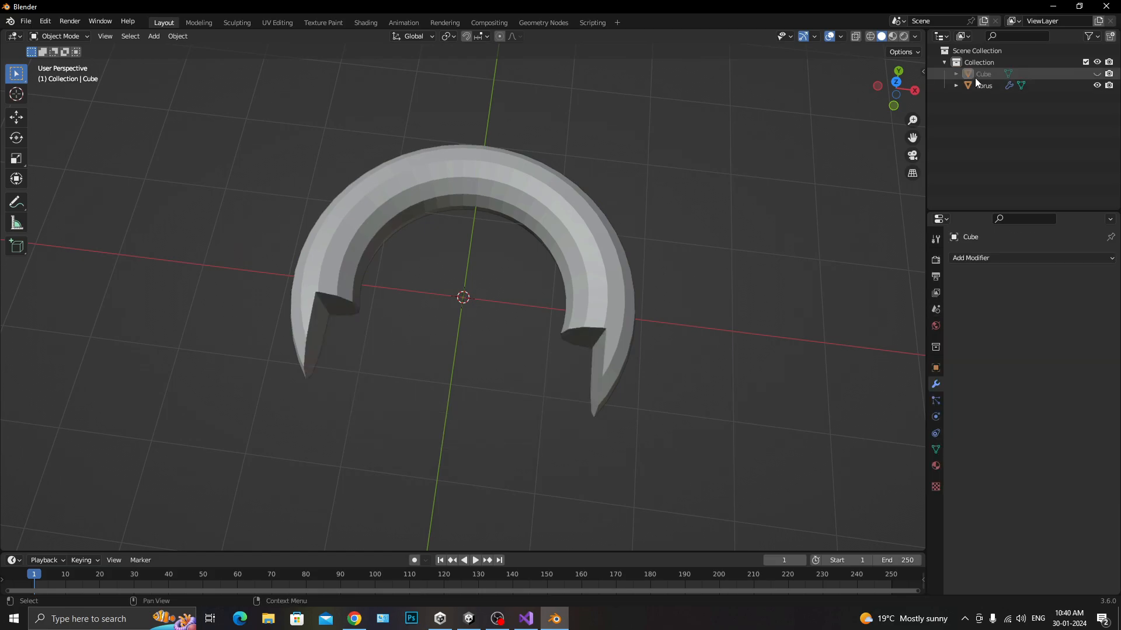
Apply the Boolean modifier on the torus and delete the hidden cutter cube
left_click(566, 207)
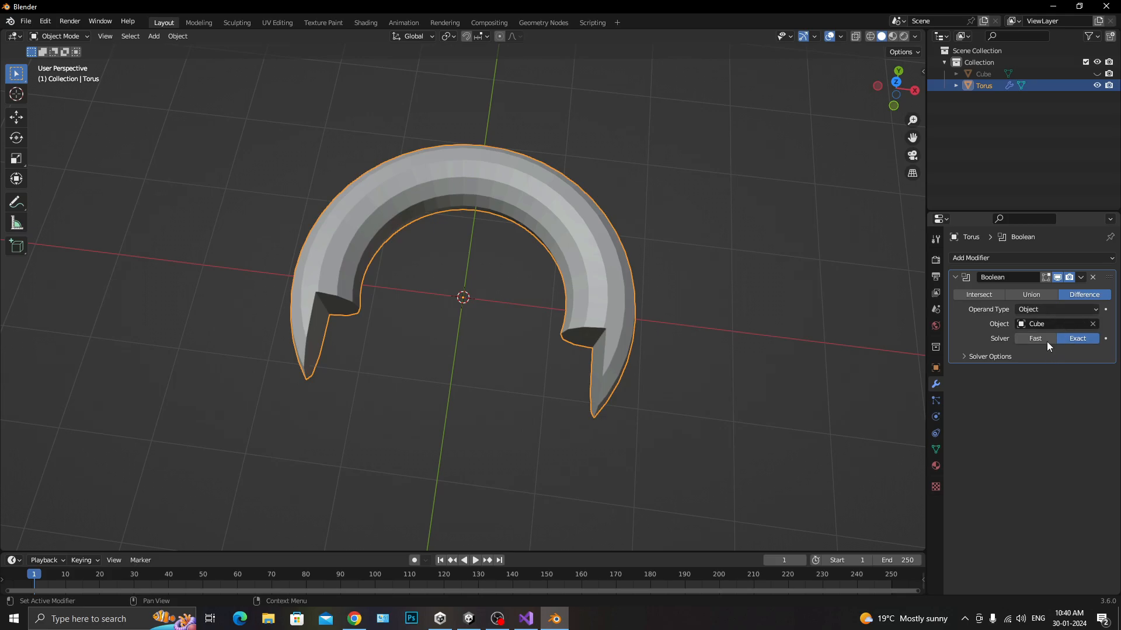
left_click(1092, 278)
left_click(993, 74)
key("Delete")
left_click(992, 75)
mouse_move(484, 233)
middle_mouse_down()
mouse_move(536, 278)
mouse_move(393, 240)
mouse_move(517, 253)
mouse_move(575, 238)
mouse_move(470, 239)
mouse_move(503, 239)
middle_mouse_up()
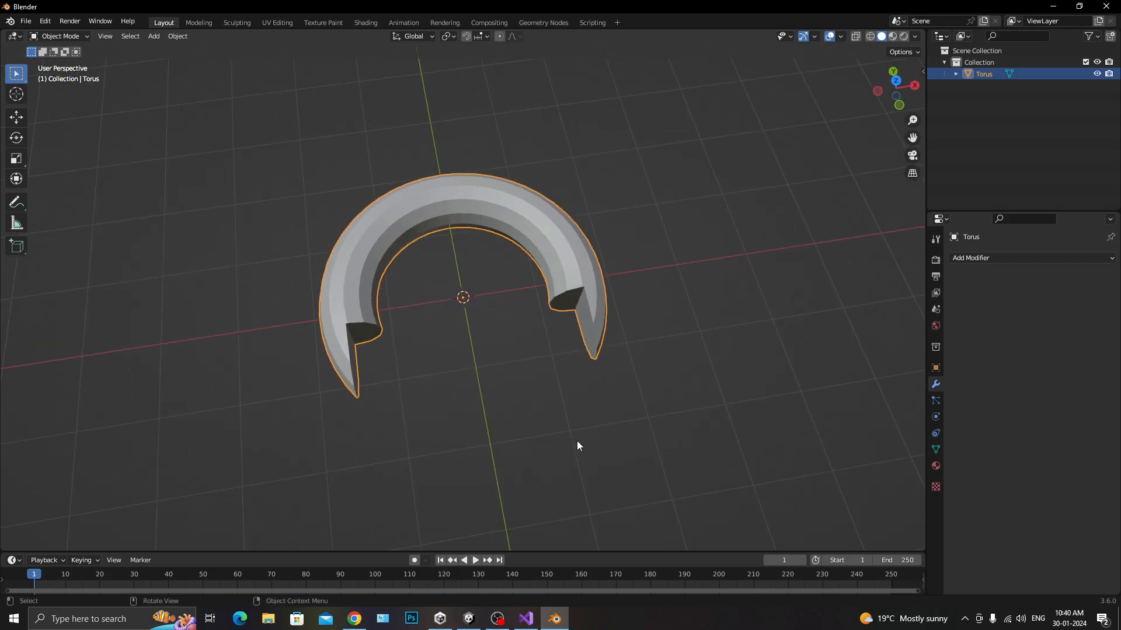
Switch to Unity, reveal the PathCreator asset folder in File Explorer, and go to the project's Line Color new folder
left_click(469, 619)
right_click(555, 401)
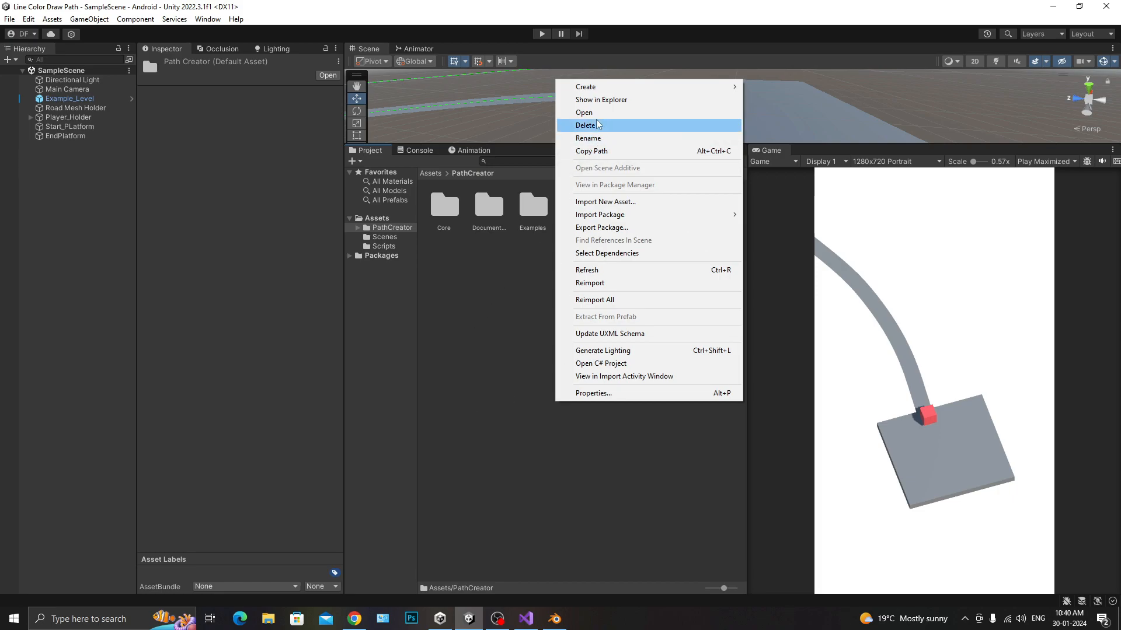
left_click(596, 100)
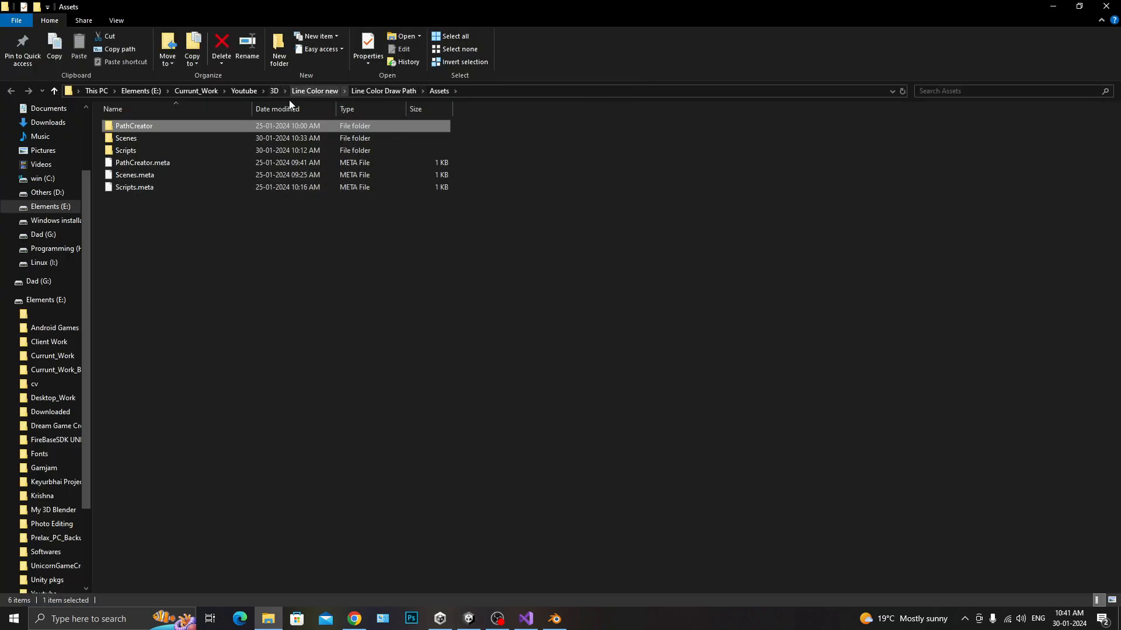
left_click(244, 91)
double_click(146, 139)
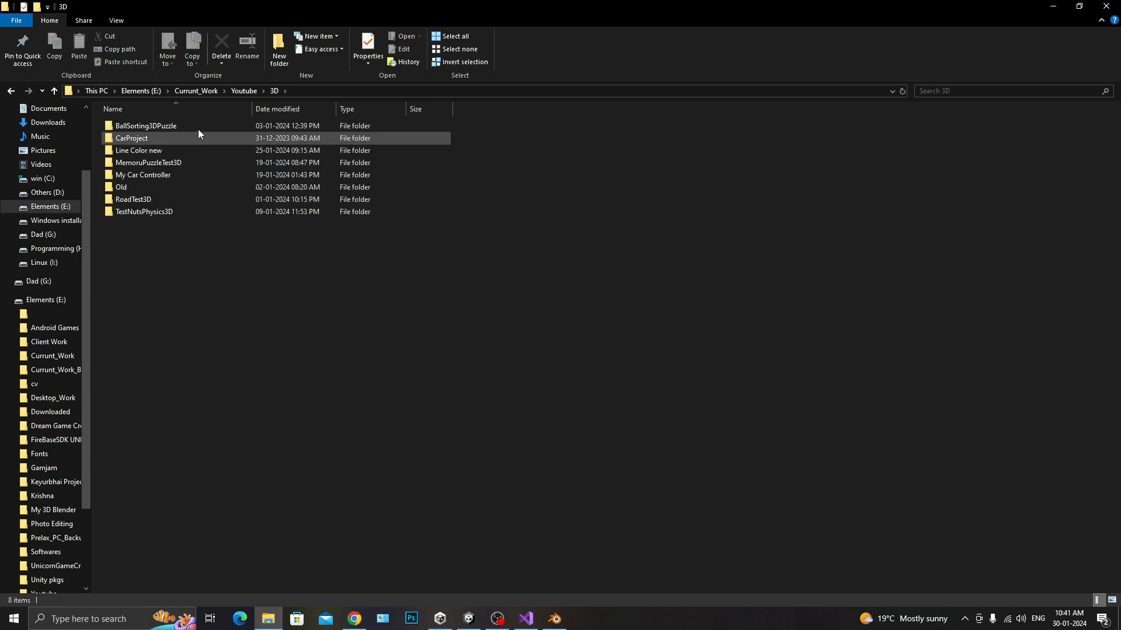
double_click(170, 150)
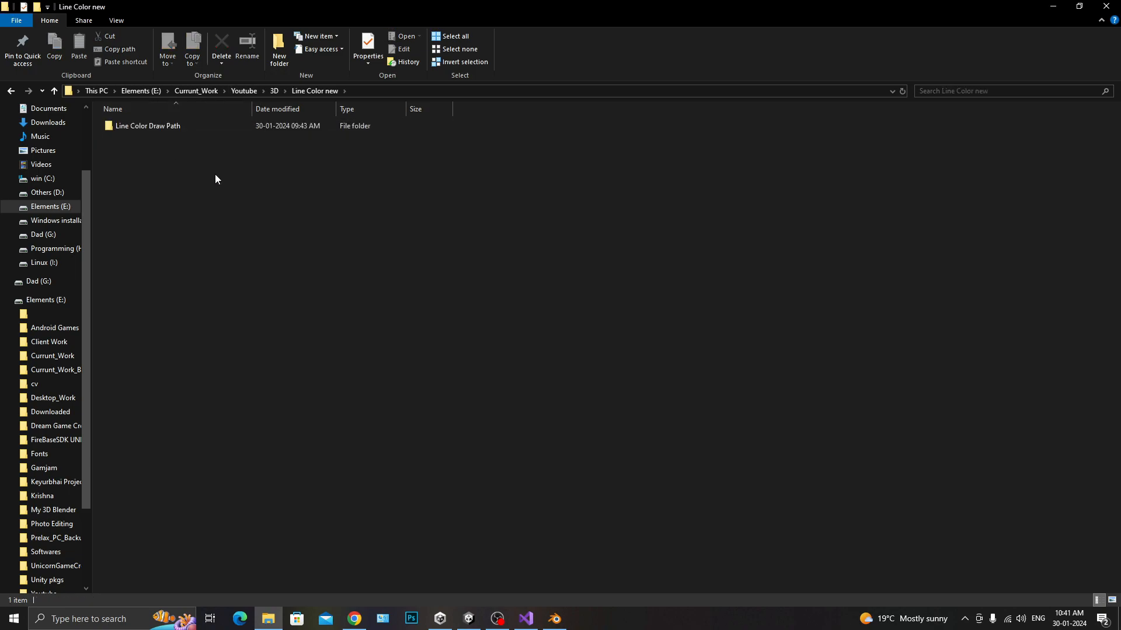
Create a folder named 3D Models inside Line Color new and open it
key("ctrl+shift+n")
type("Line")
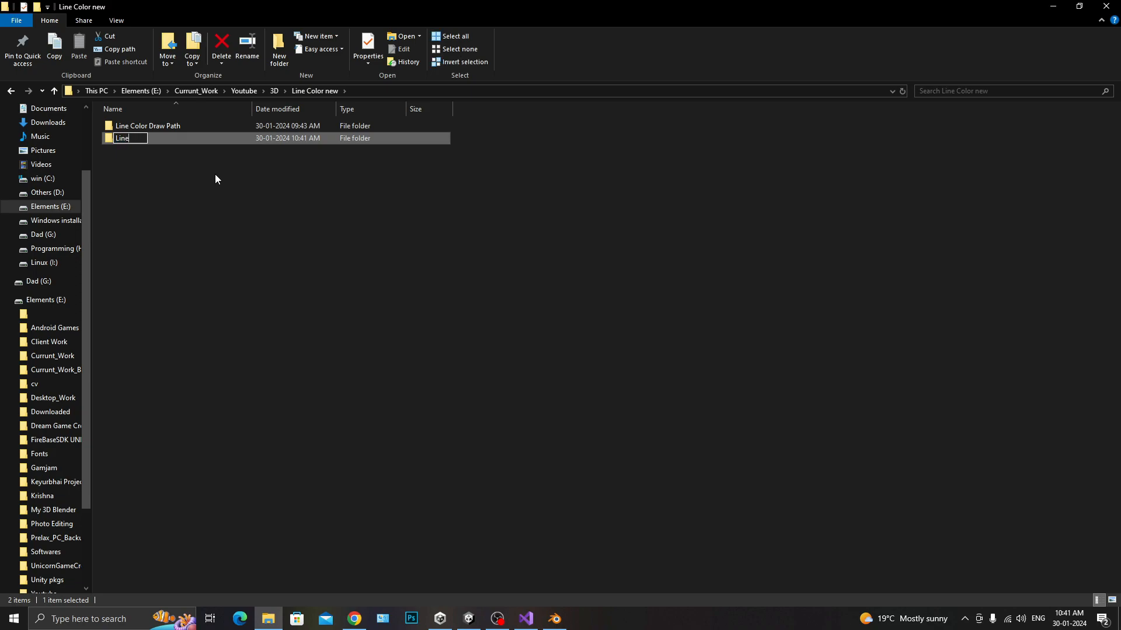
key("BackSpace")
key("BackSpace")
key("BackSpace")
key("BackSpace")
type("3D Models")
key("Return")
key("Return")
Copy the 3D Models folder path, switch to Blender, and point the file save dialog to E:\Currunt_Work\Youtube\3D\Line Color new\3D Models
left_click(437, 89)
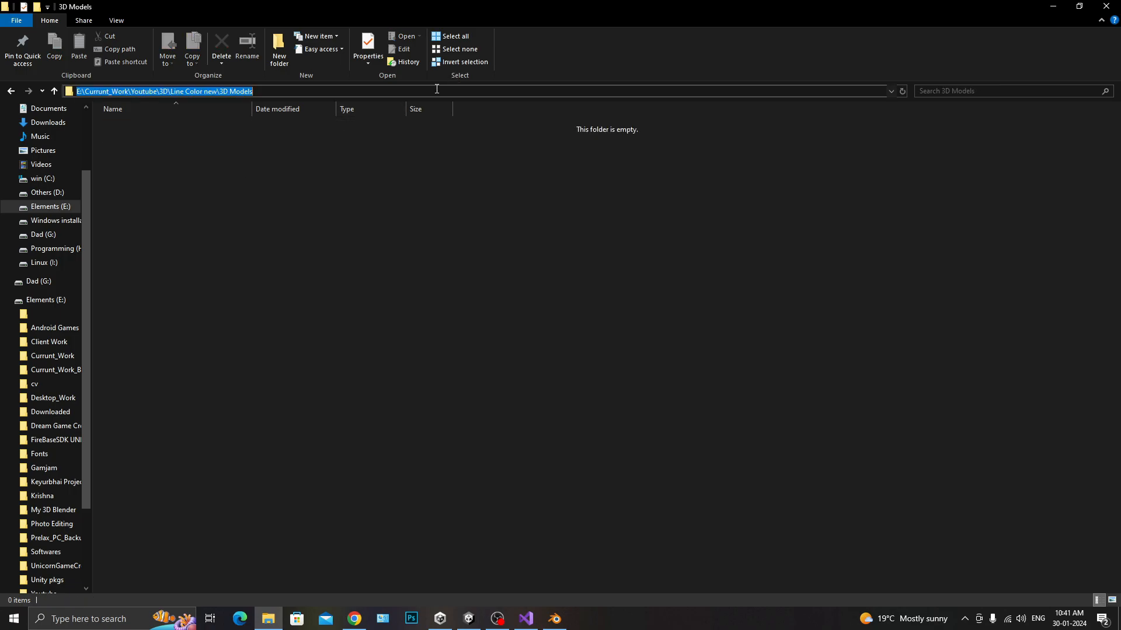
key("alt+Tab")
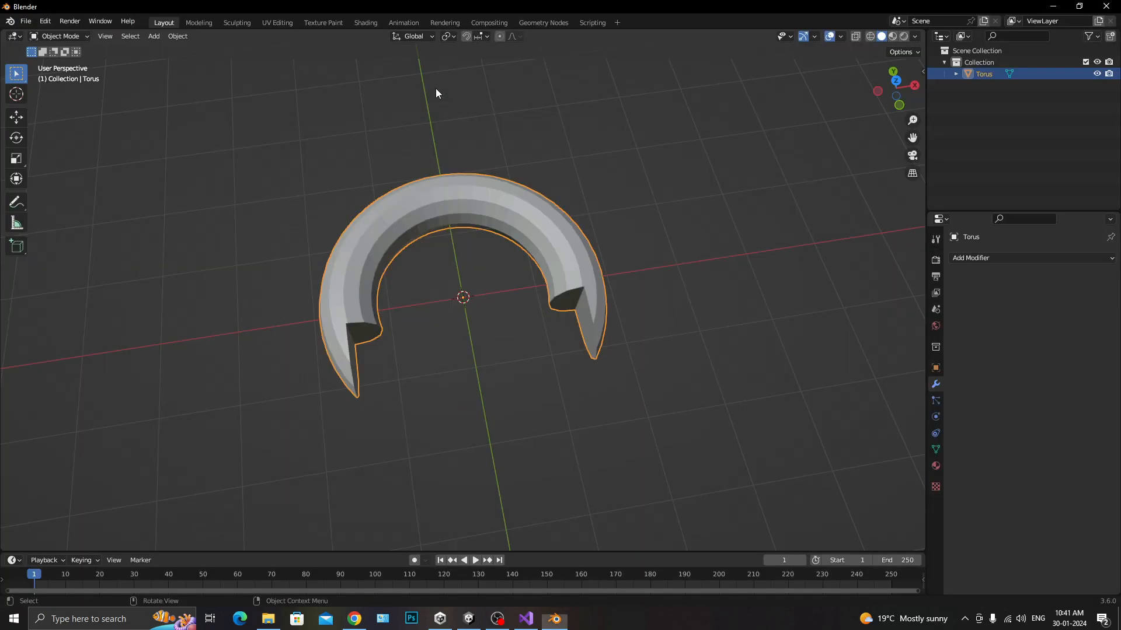
key("ctrl+s")
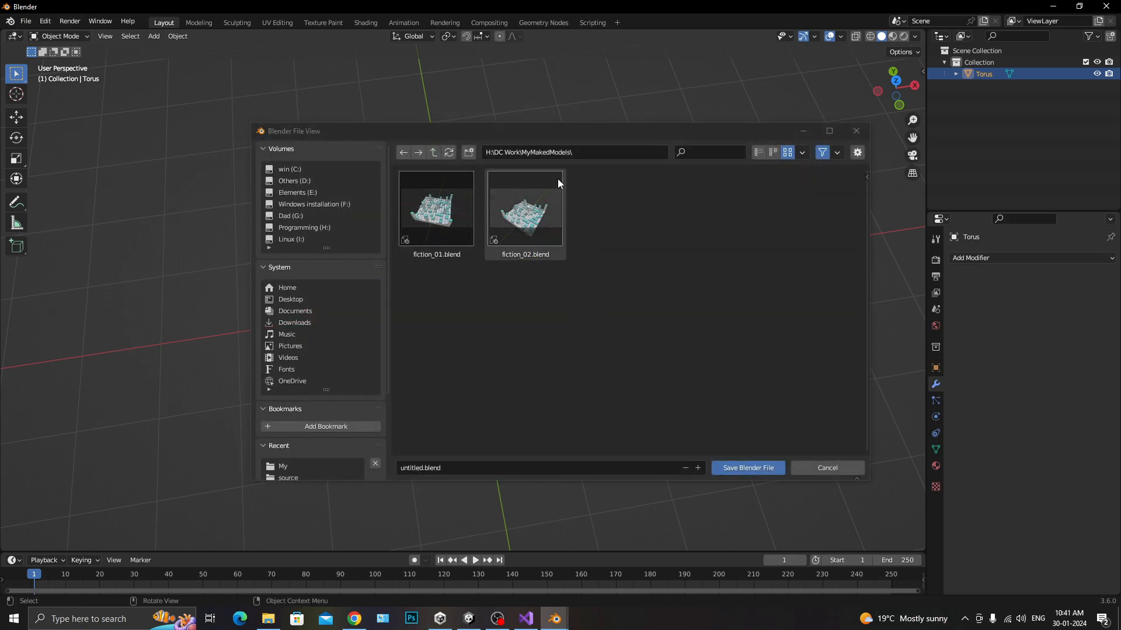
left_click(586, 153)
type("E:\\Currunt_Work\\Youtube\\3D\\Line Color new\\3D Models\\")
key("Return")
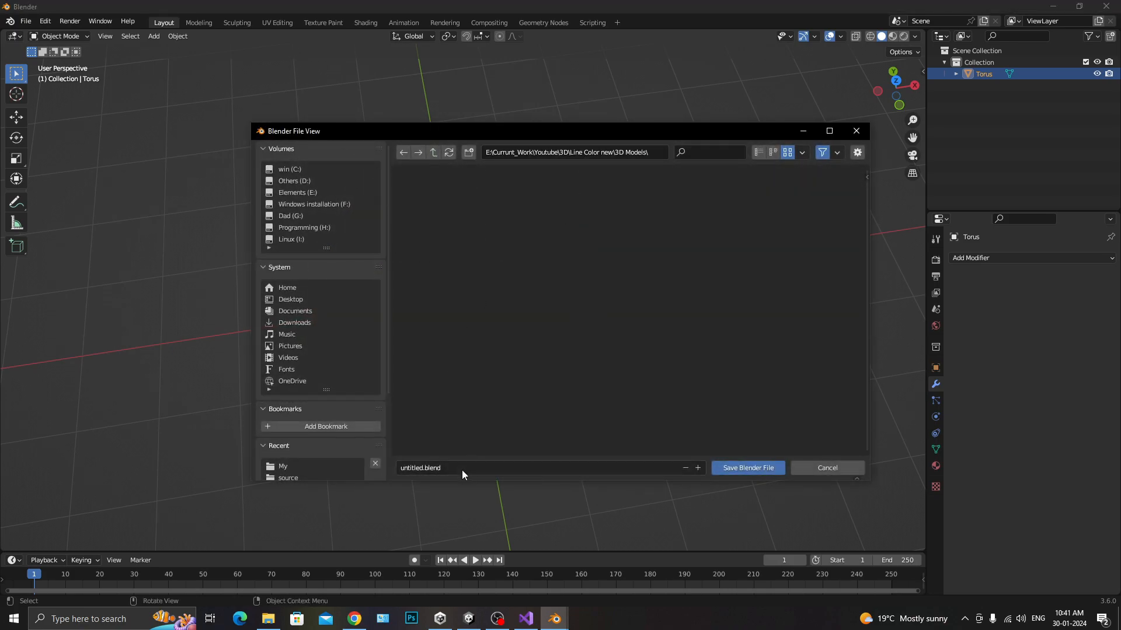
left_click(432, 470)
left_click(615, 231)
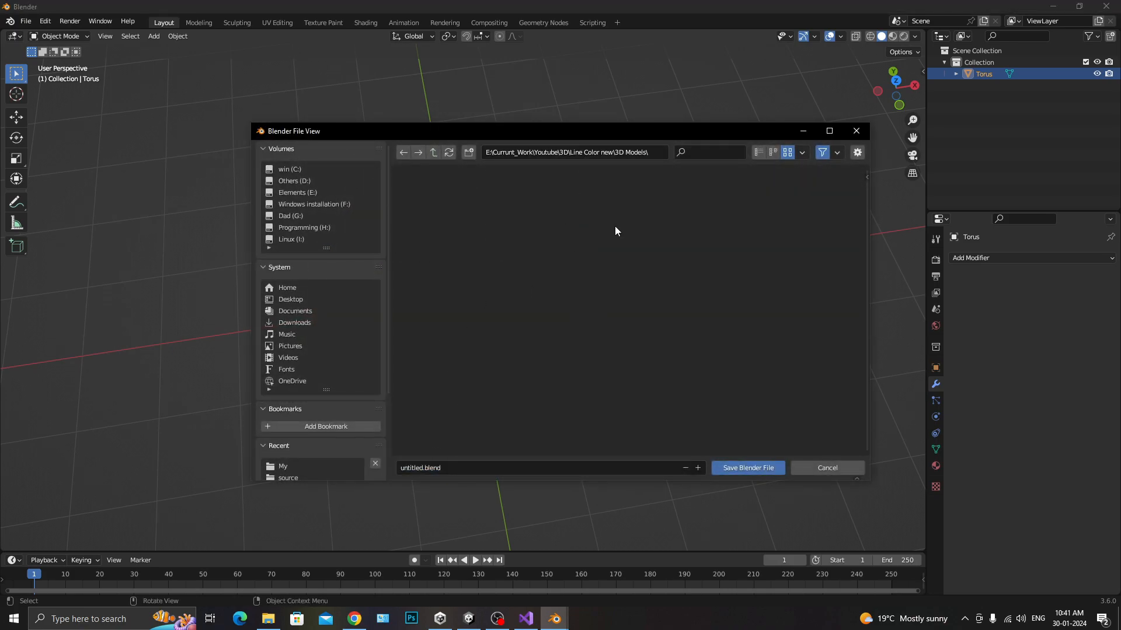
right_click(573, 225)
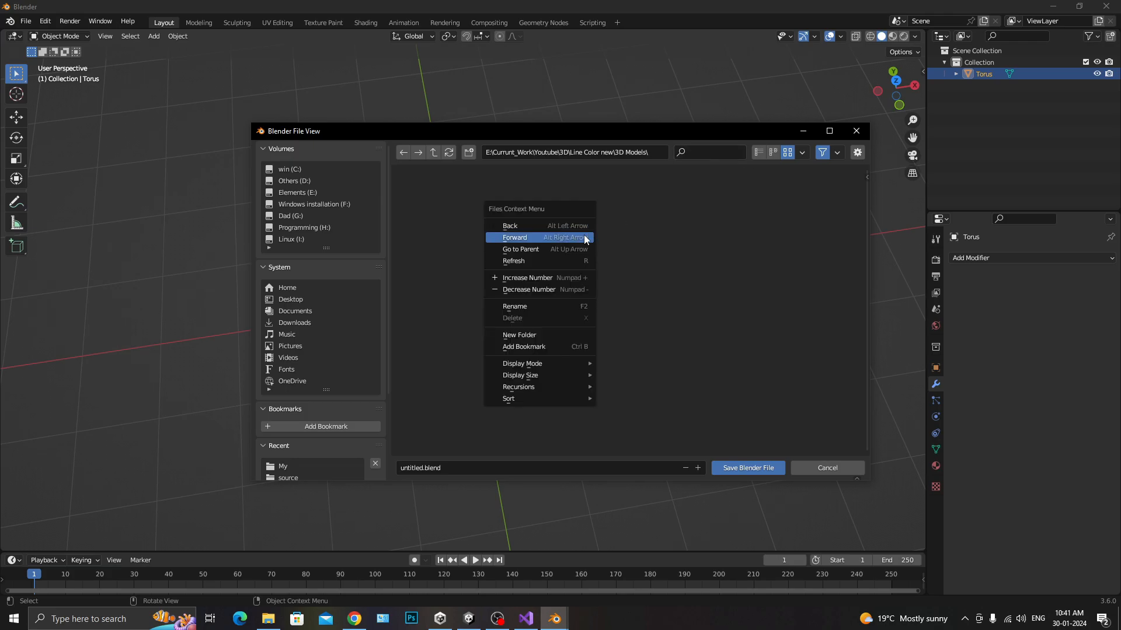
Switch back to File Explorer, create a folder named Obstacles inside 3D Models, and open it
key("alt+Tab")
right_click(430, 220)
mouse_move(457, 372)
left_click(601, 370)
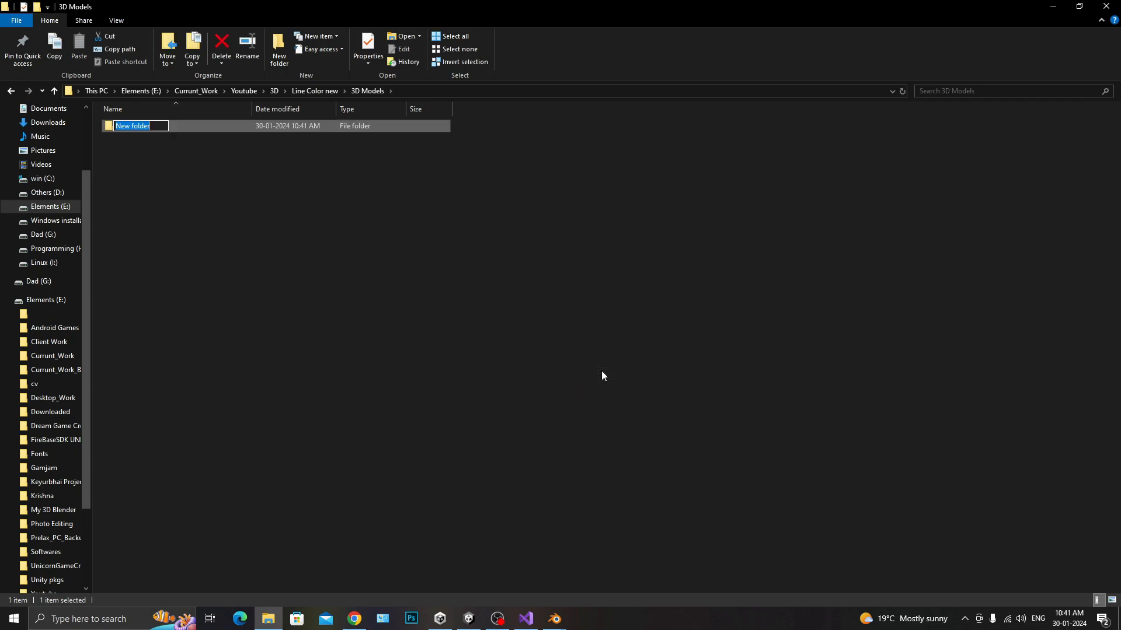
type("Obstacl;e")
key("BackSpace")
key("BackSpace")
type("es")
key("Return")
key("Return")
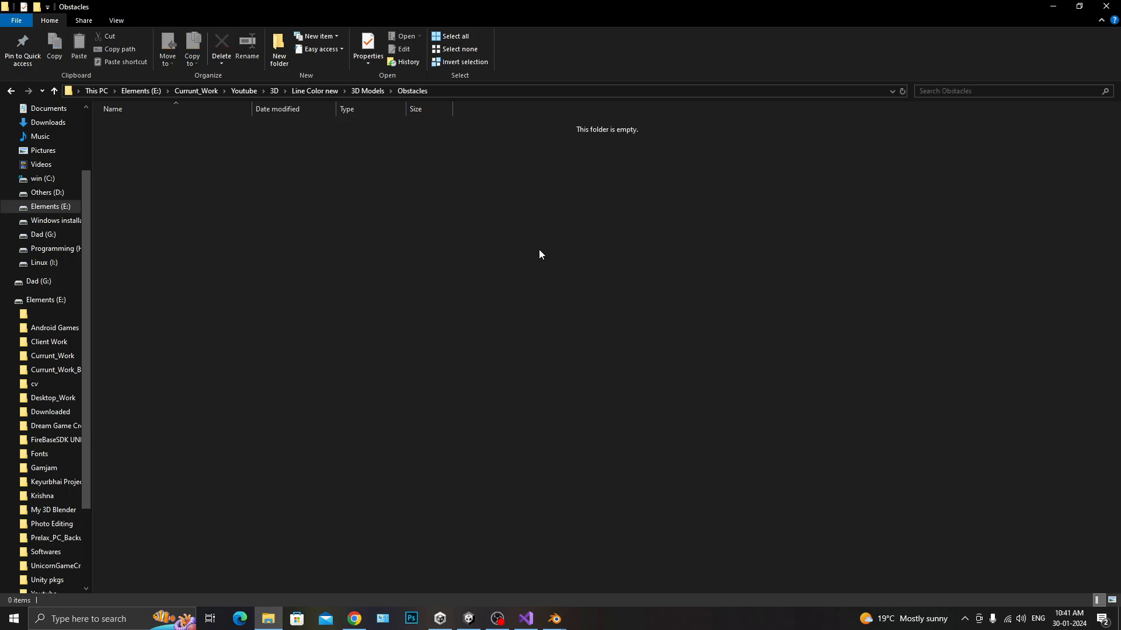
Switch to Blender and save the file as torus_01.blend in the 3D Models\Obstacles folder
key("alt+Tab")
left_click(434, 154)
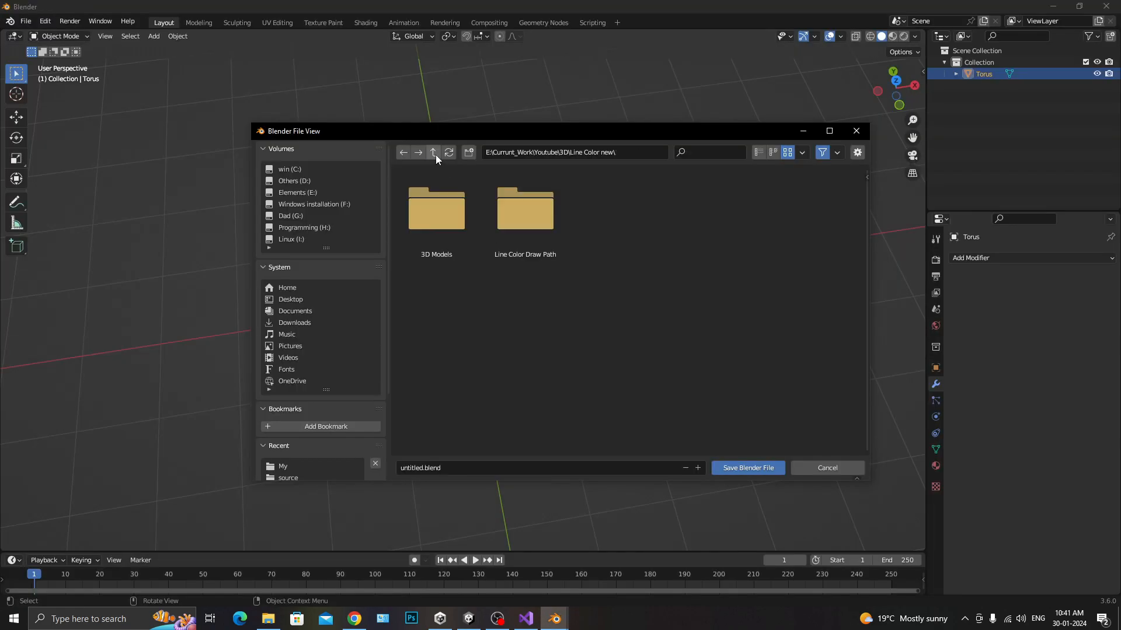
double_click(435, 222)
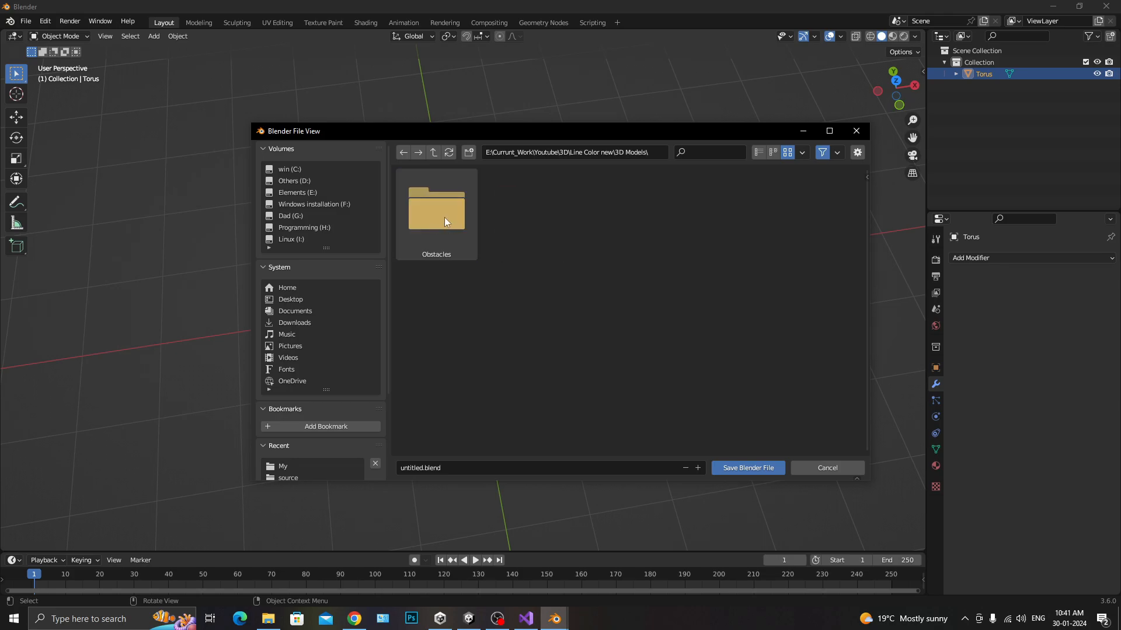
double_click(446, 219)
left_click(443, 467)
double_click(420, 469)
type("torus_0")
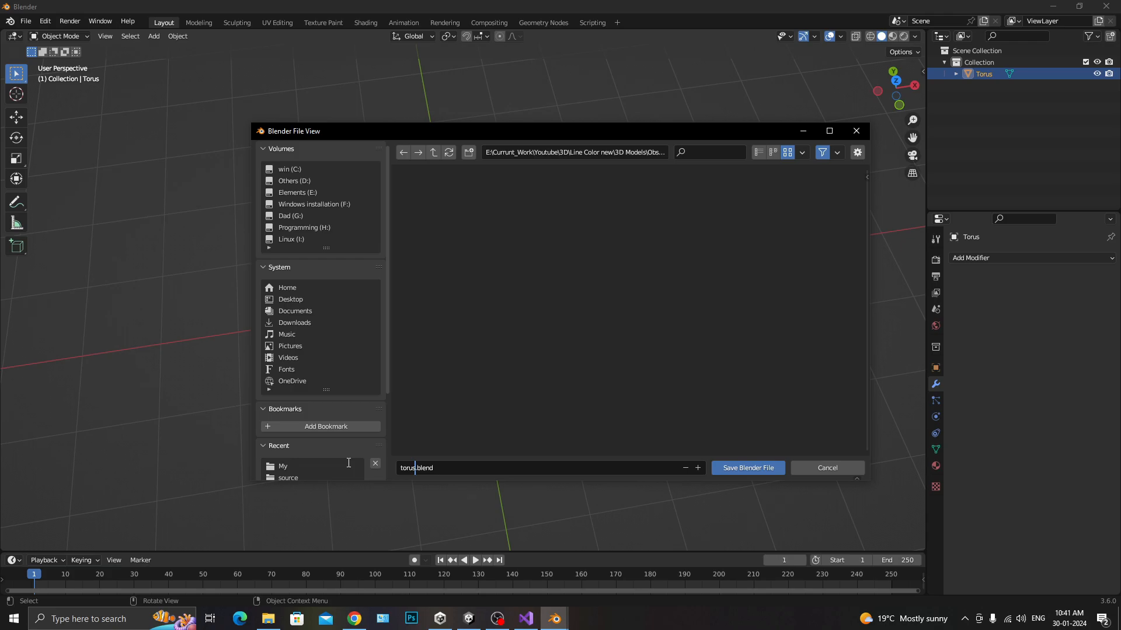
type("1")
left_click(744, 471)
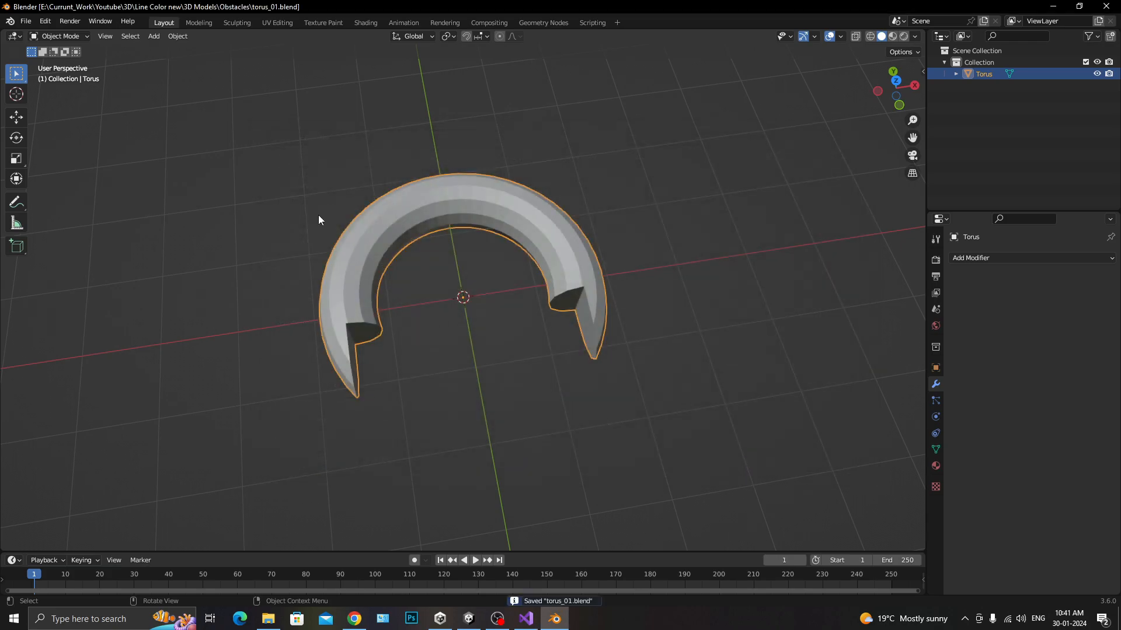
Export the torus as torus_01.fbx to the Obstacles folder and select the exported file in File Explorer
left_click(26, 21)
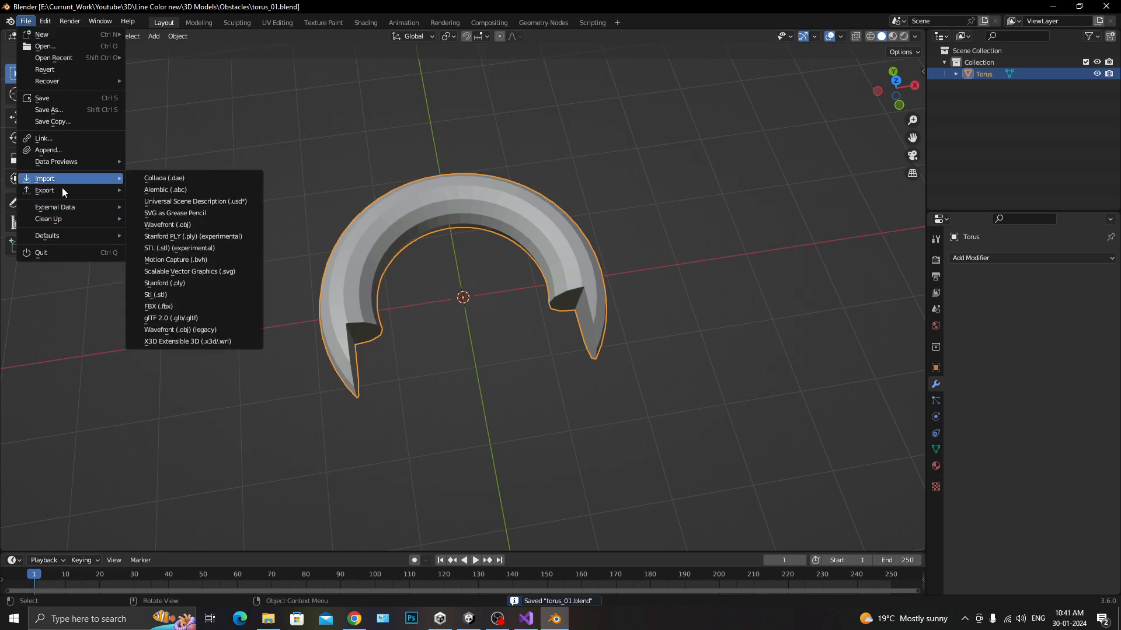
mouse_move(63, 191)
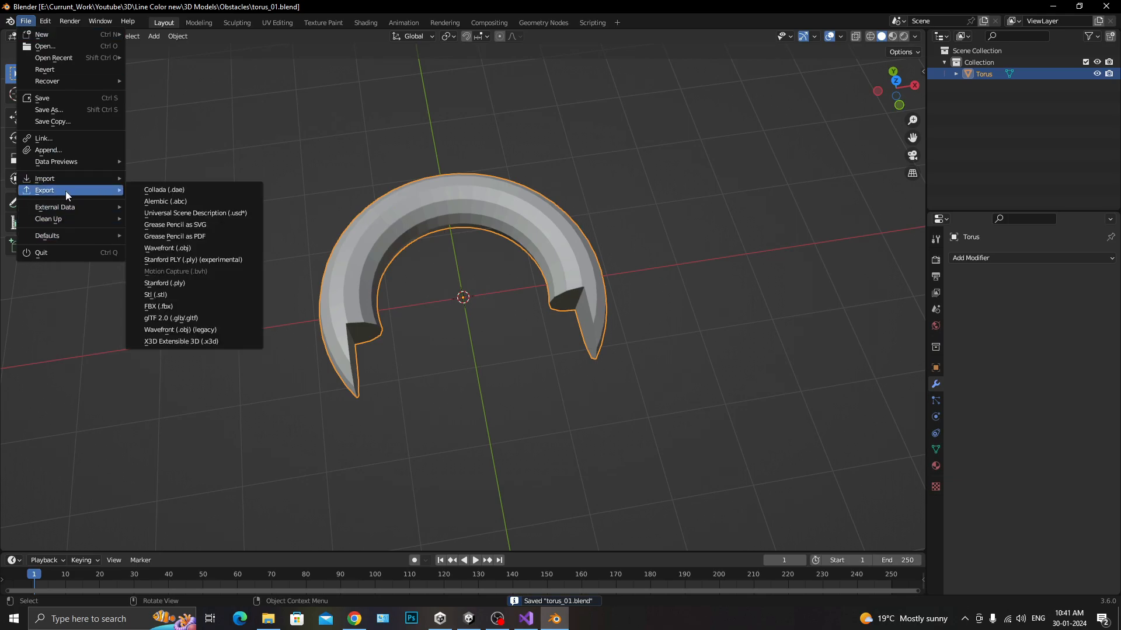
left_click(163, 307)
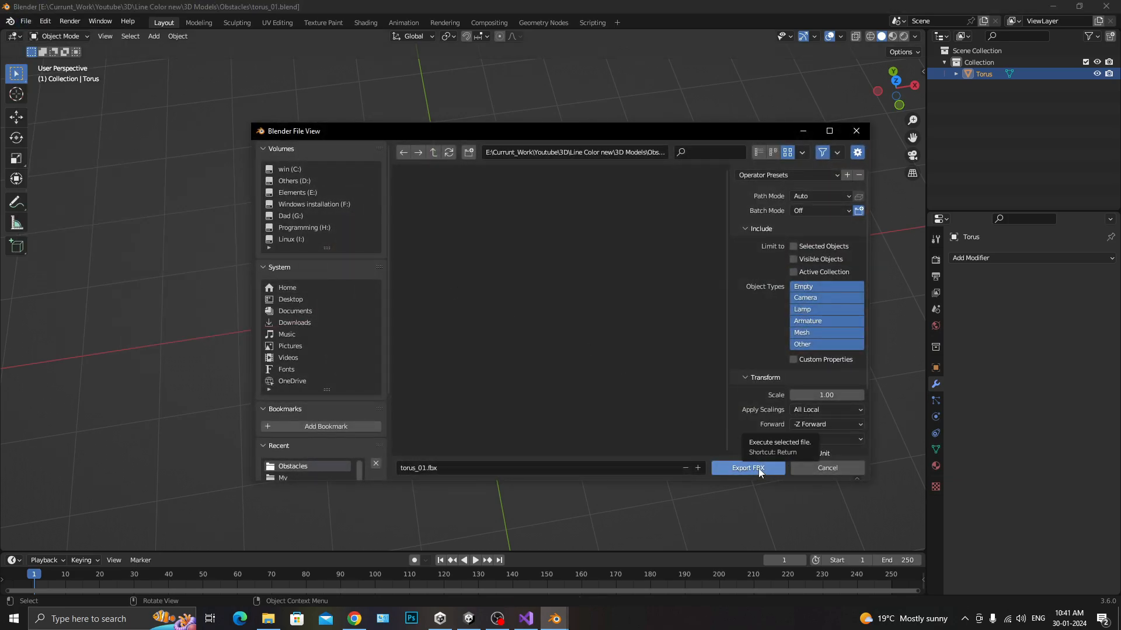
left_click(758, 468)
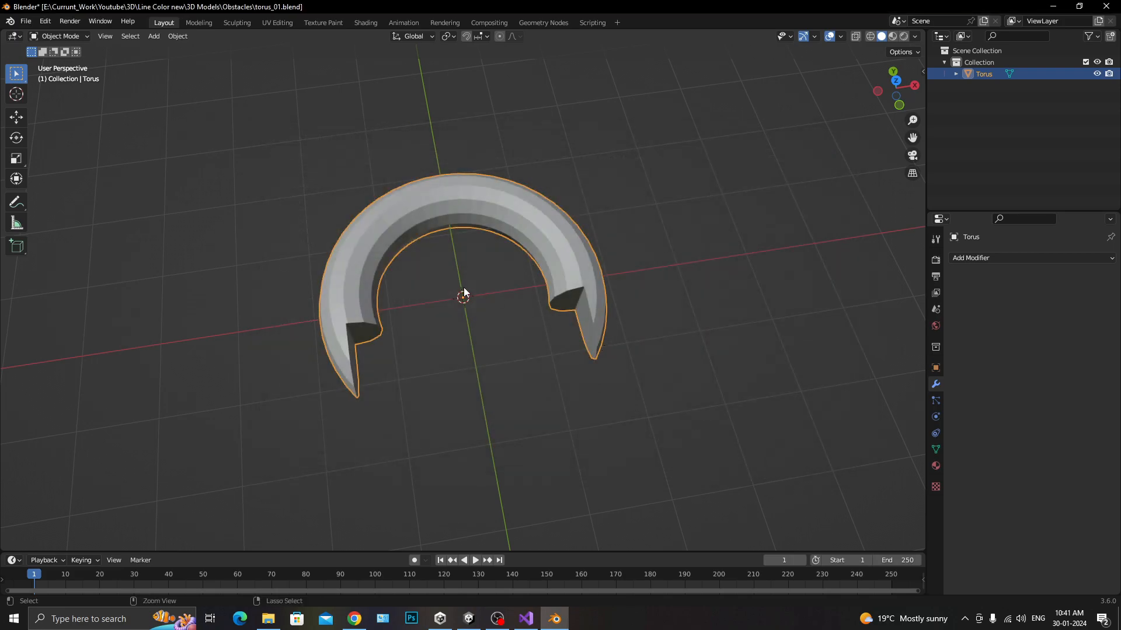
key("alt+Tab")
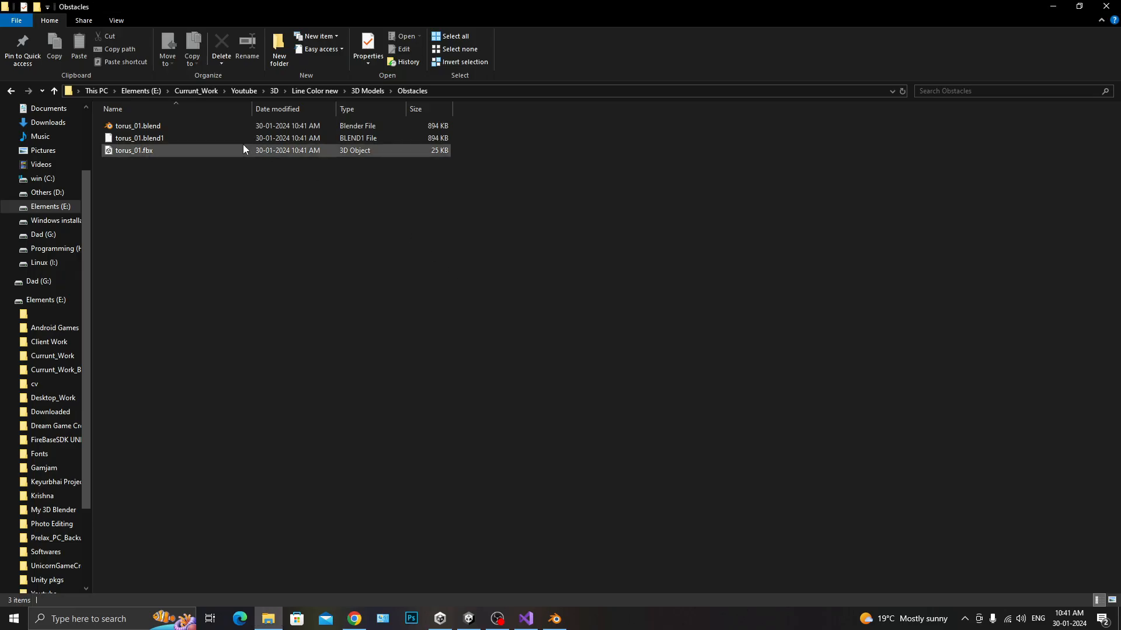
left_click(181, 151)
Switch to Unity, create a folder named Graphics in Assets, and open it
left_click(469, 619)
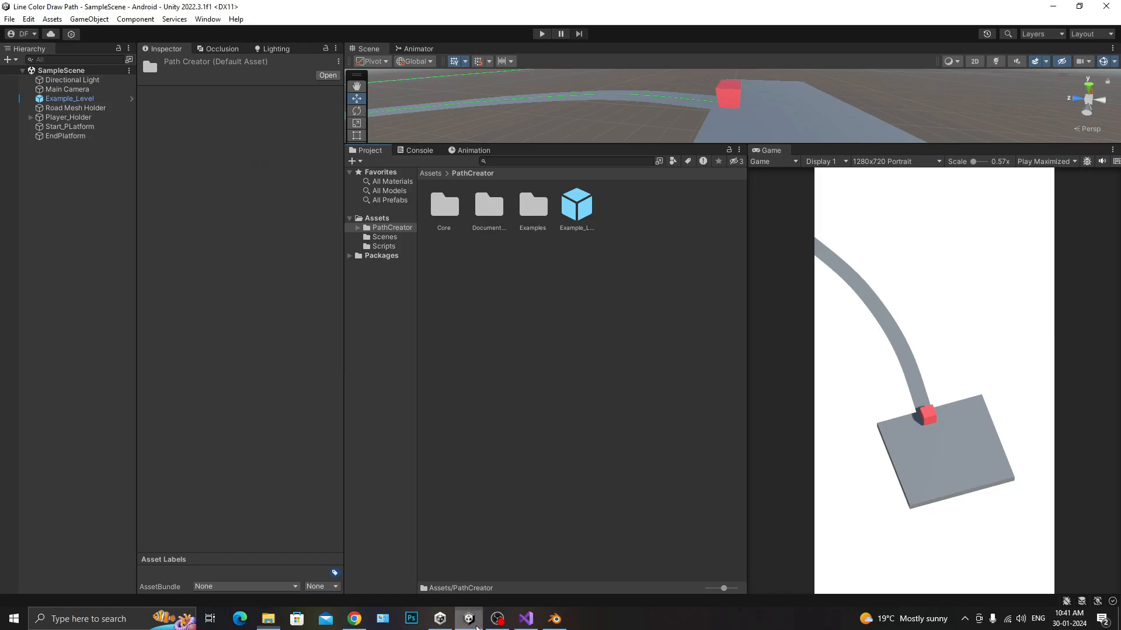
left_click(378, 219)
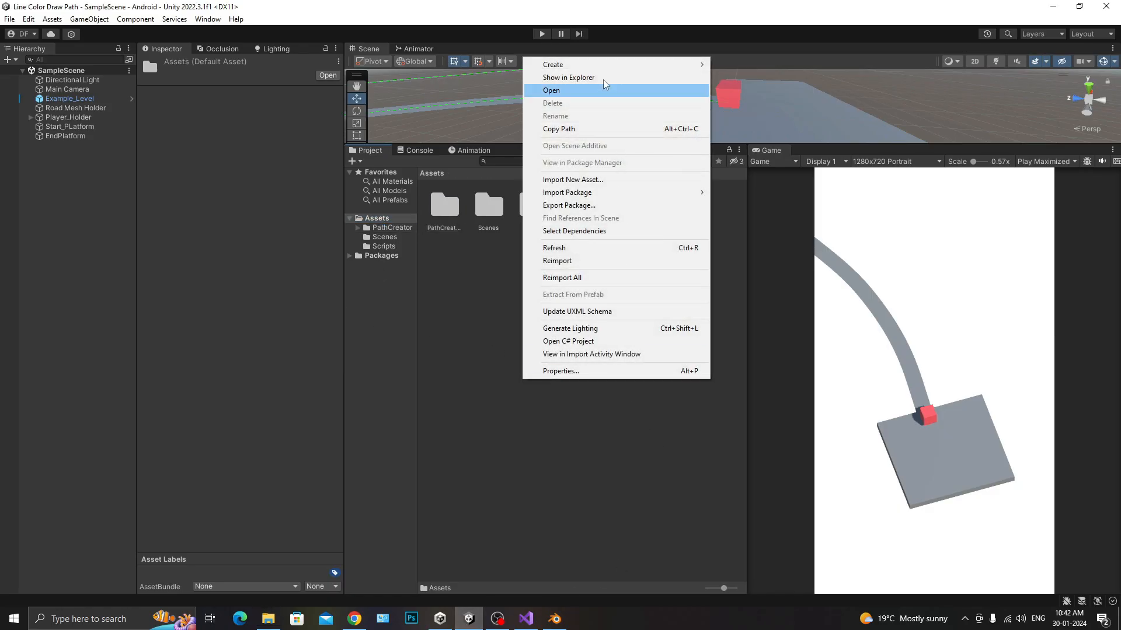
mouse_move(671, 64)
left_click(759, 65)
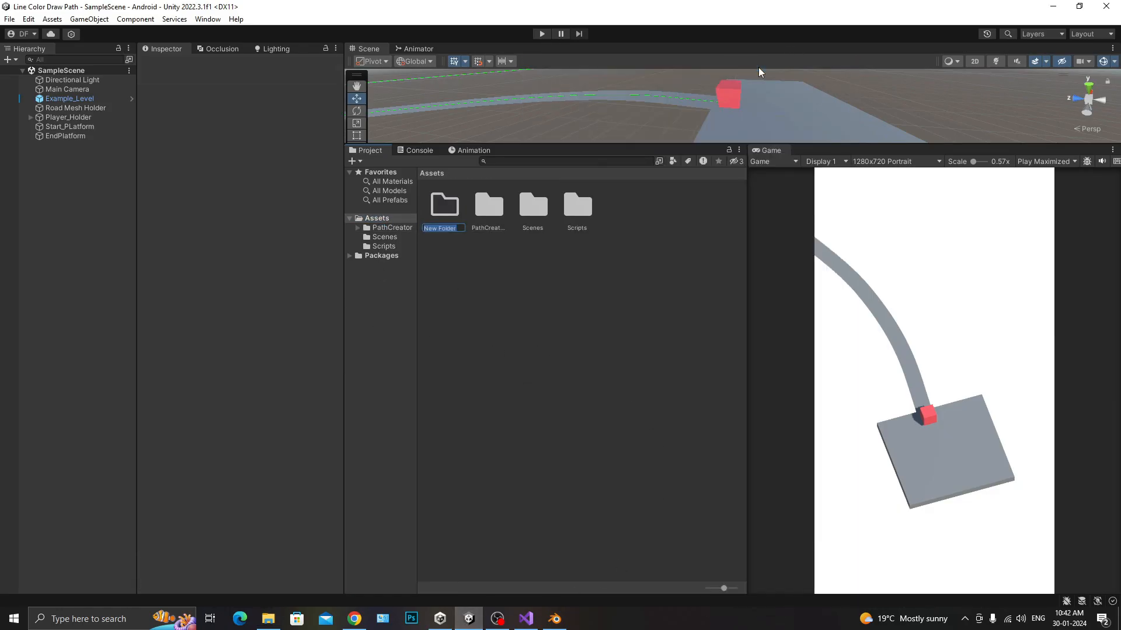
type("Graphics")
key("Return")
key("Return")
Create folders named 2D and 3D inside Graphics and open the 3D folder
right_click(466, 338)
mouse_move(493, 19)
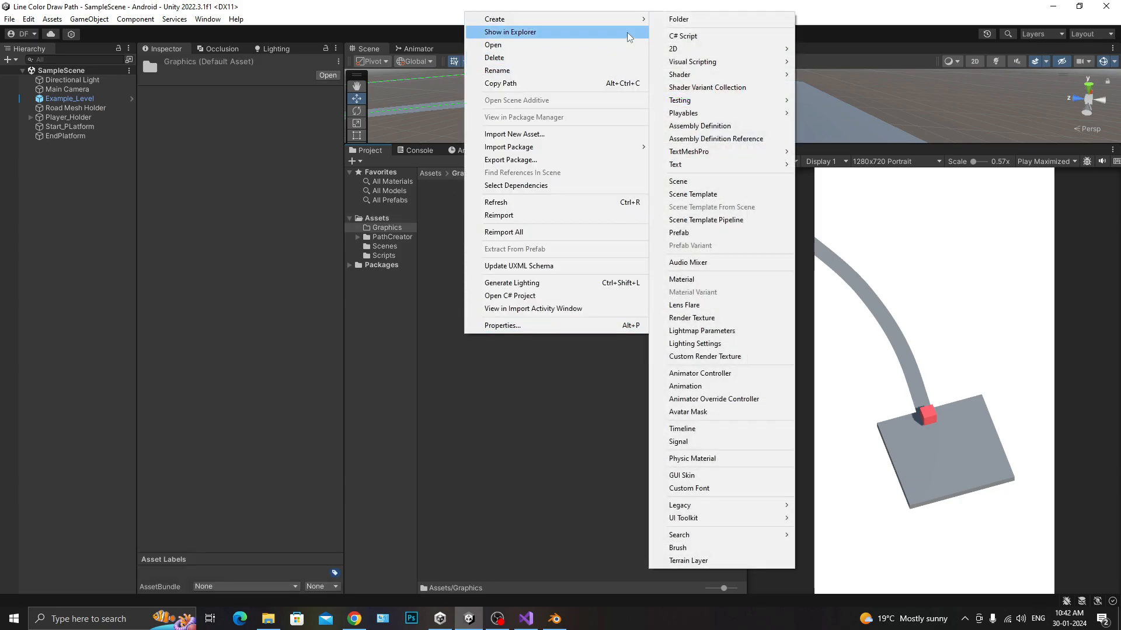
left_click(663, 24)
type("2D")
key("Return")
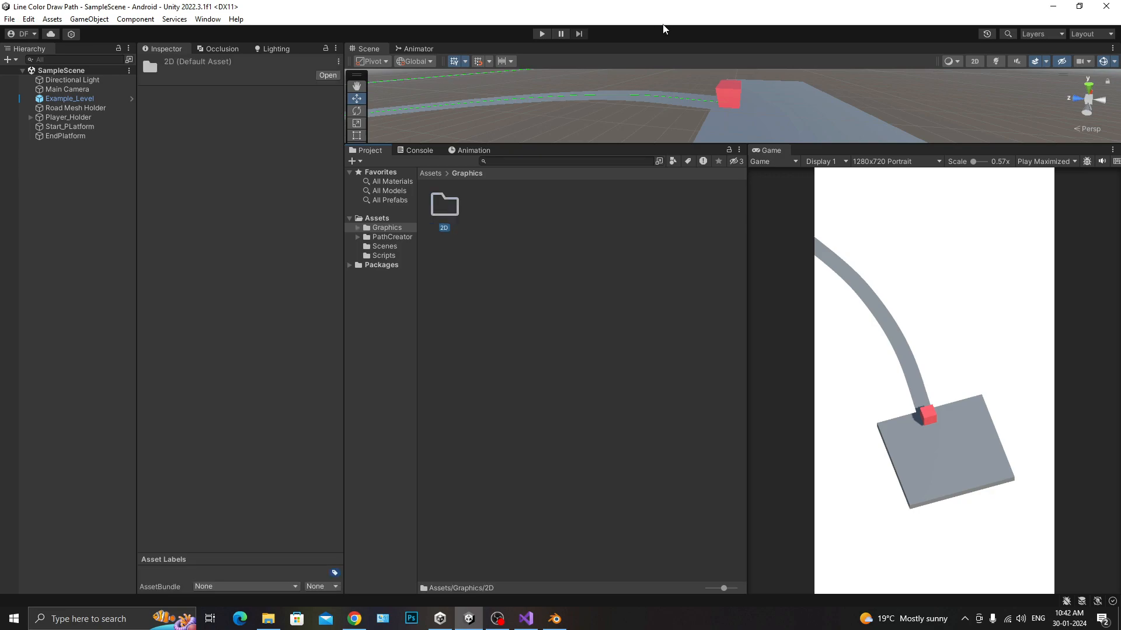
right_click(598, 287)
mouse_move(601, 292)
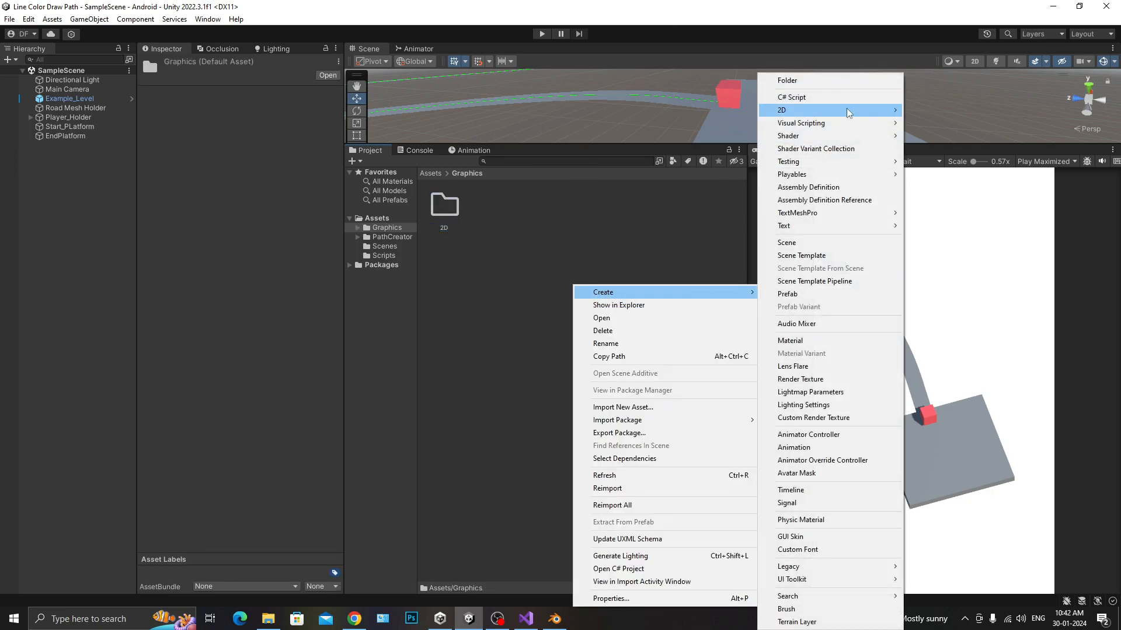
left_click(823, 81)
type("3D")
key("Return")
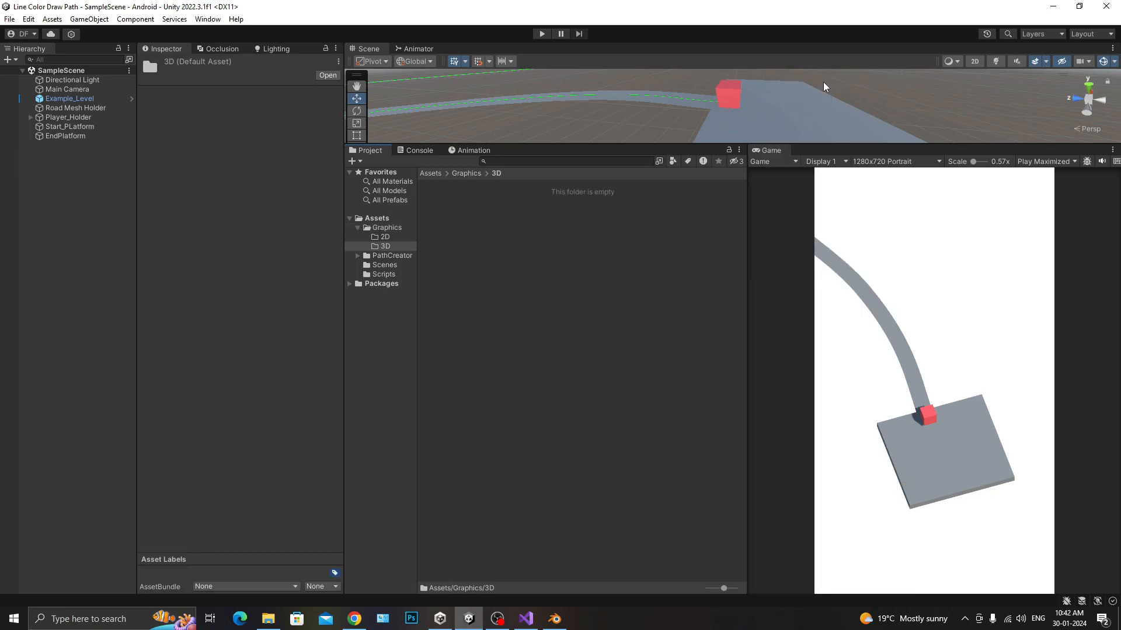
Create a folder named Obstacles inside Graphics/3D and open it
right_click(531, 328)
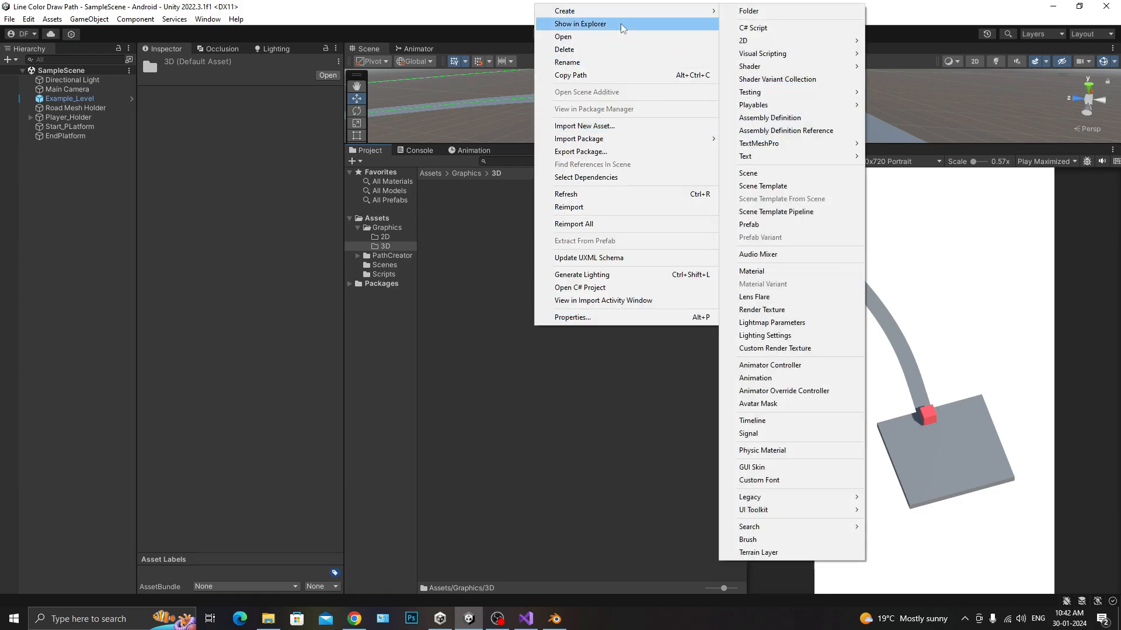
left_click(749, 11)
type("Obstacles")
key("Return")
Import torus_01.fbx from File Explorer into Unity's Assets/Graphics/3D/Obstacles folder
key("alt+Tab")
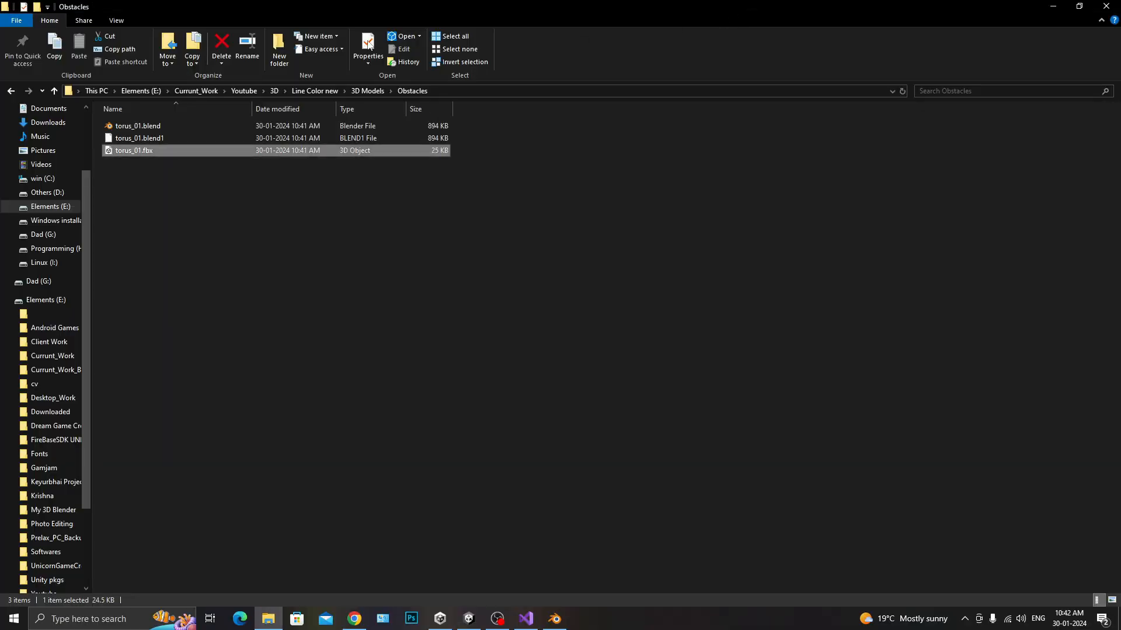
key("alt+Tab")
left_click_drag(183, 148, 516, 332)
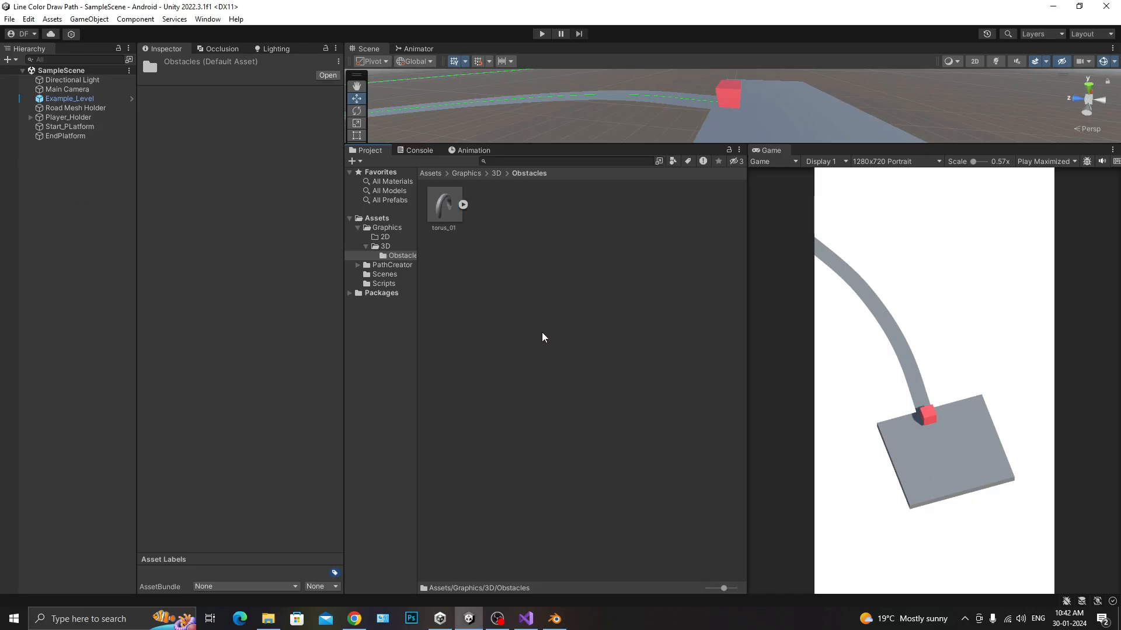
Turn off Import Cameras in the torus_01 model's import settings and apply the change
left_click(444, 217)
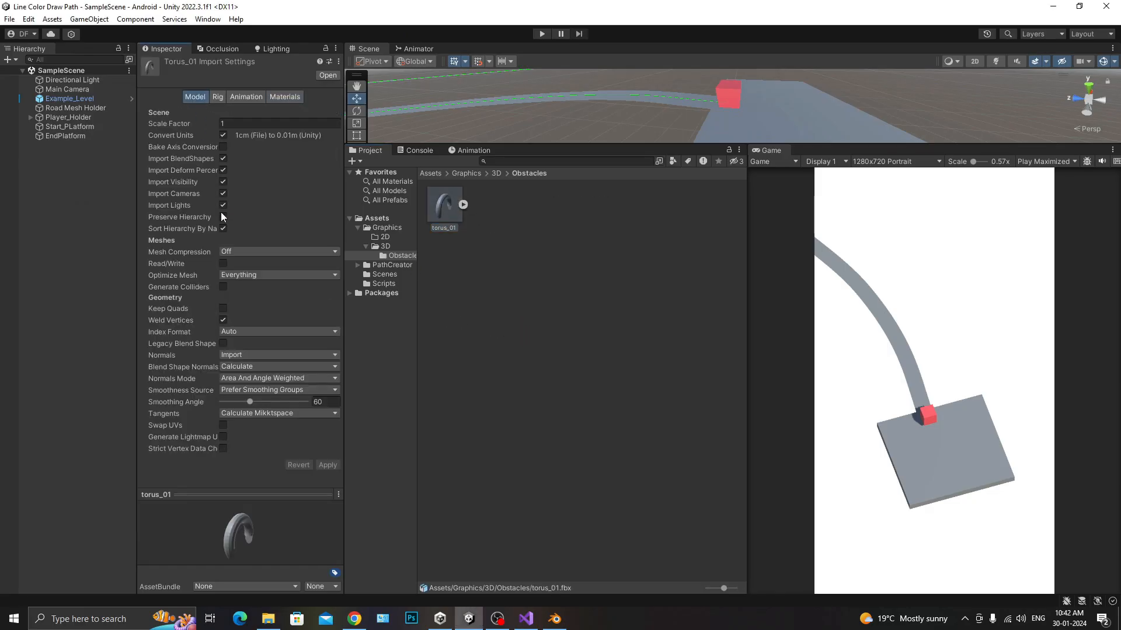
left_click(223, 194)
left_click(328, 465)
Add the torus_01 model to the SampleScene hierarchy, save the scene, and frame the torus in the Scene view
left_click_drag(443, 207, 58, 226)
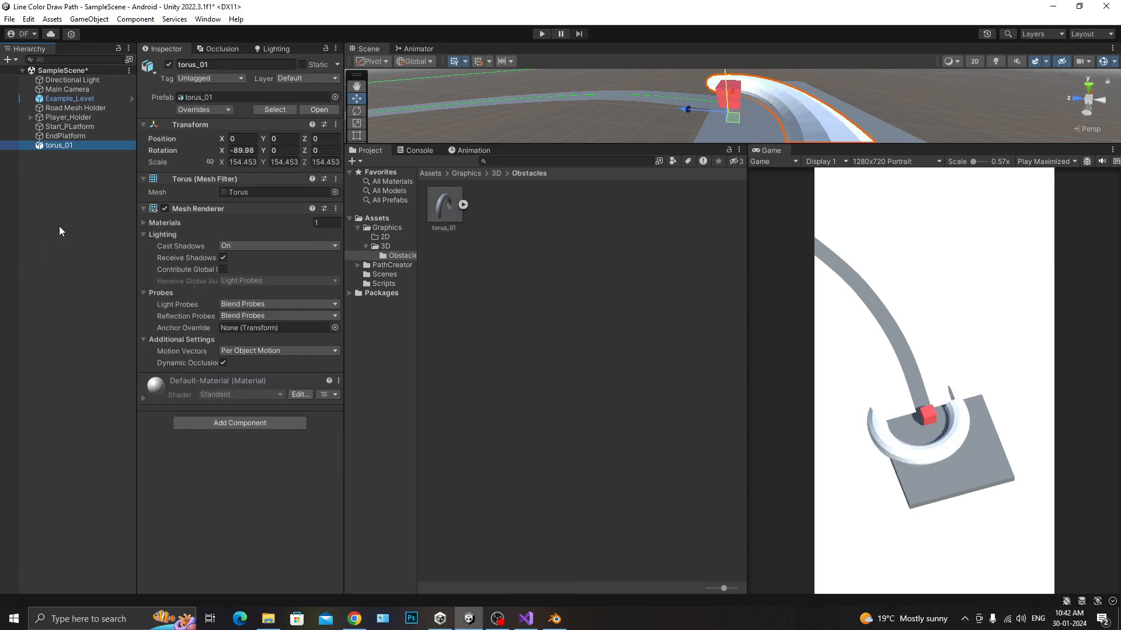
left_click(94, 227)
key("ctrl+s")
double_click(61, 143)
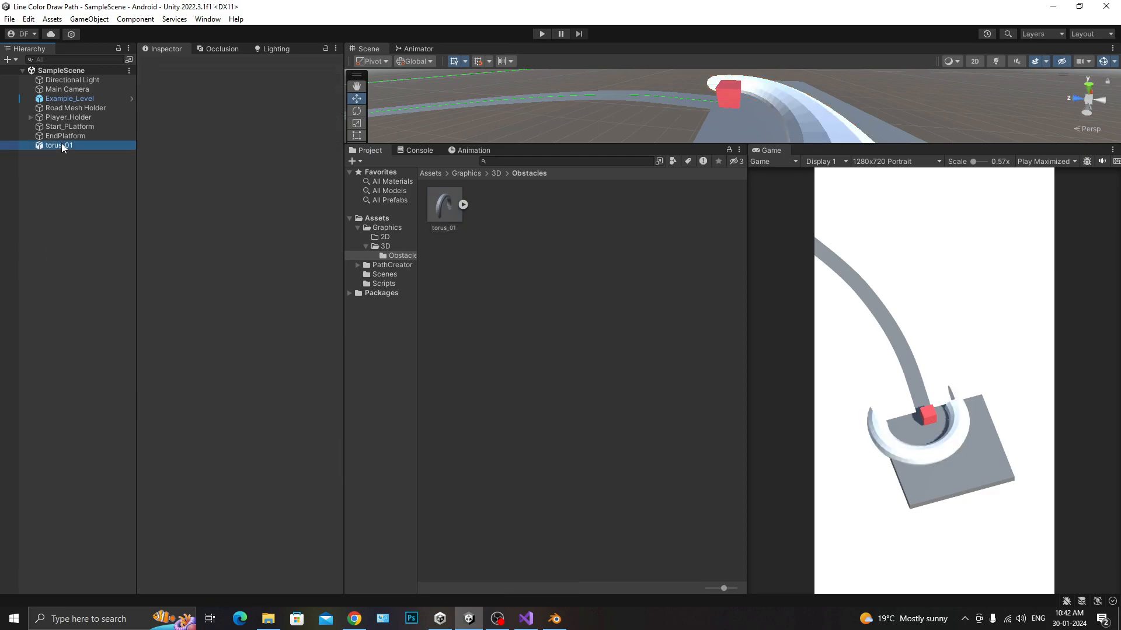
middle_click_drag(775, 73, 835, 81)
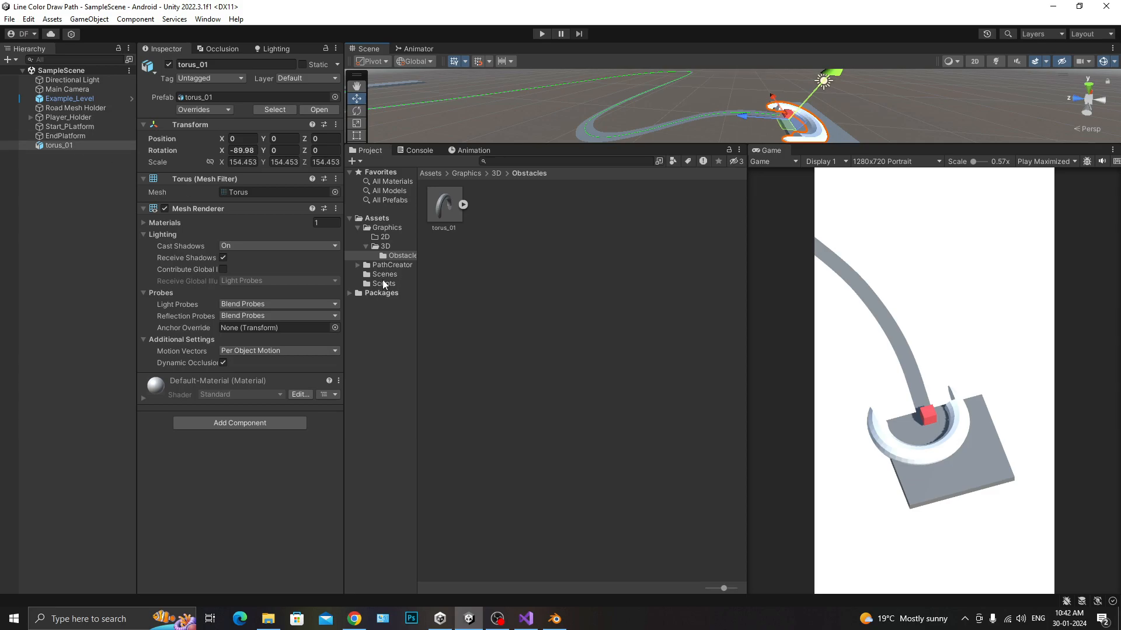
Create a folder named Materials in Assets and open it
left_click(375, 218)
right_click(483, 346)
mouse_move(555, 26)
left_click(737, 29)
type("Mat")
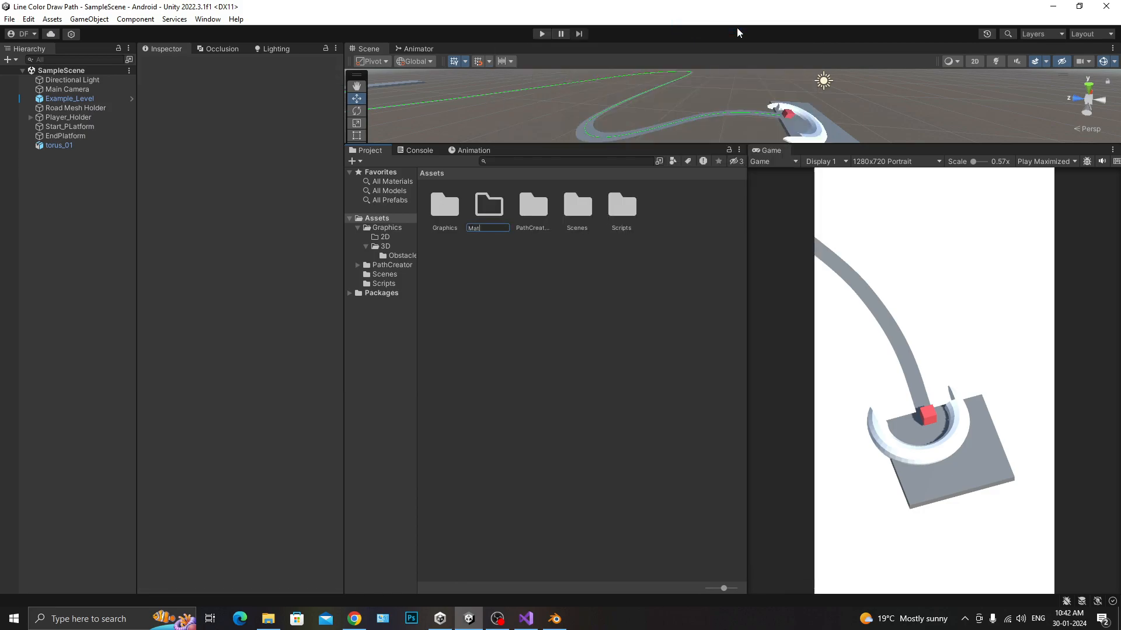
type("erials")
key("Return")
key("Return")
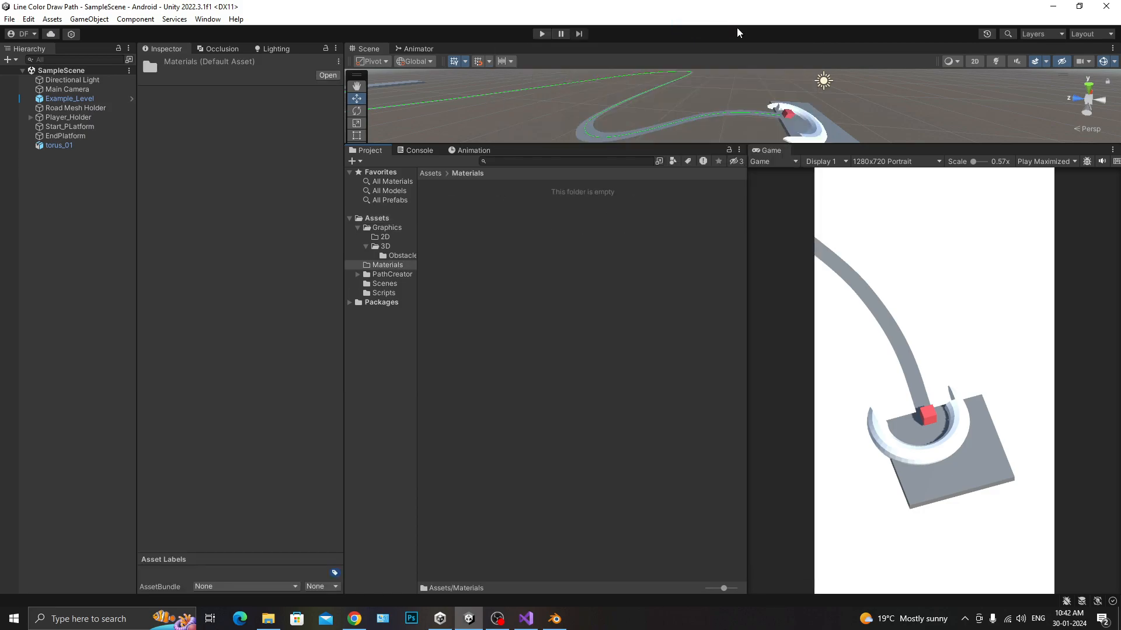
Create a material named obstacle_m_1 in the Materials folder
right_click(485, 387)
mouse_move(528, 66)
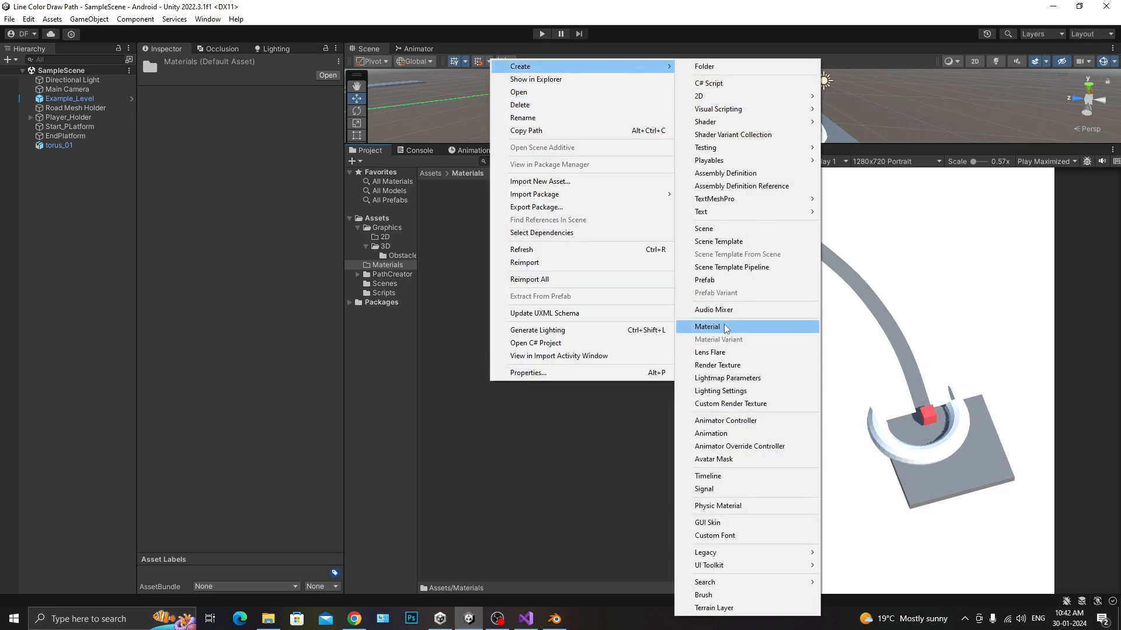
left_click(724, 325)
type("obstacle_m")
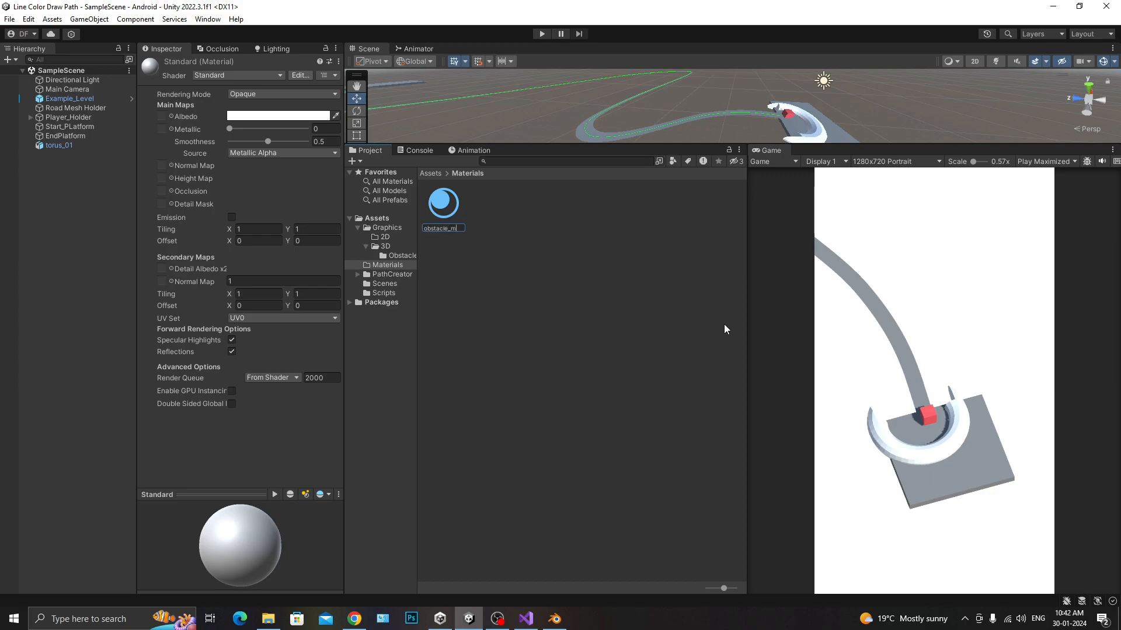
type("_1")
key("Return")
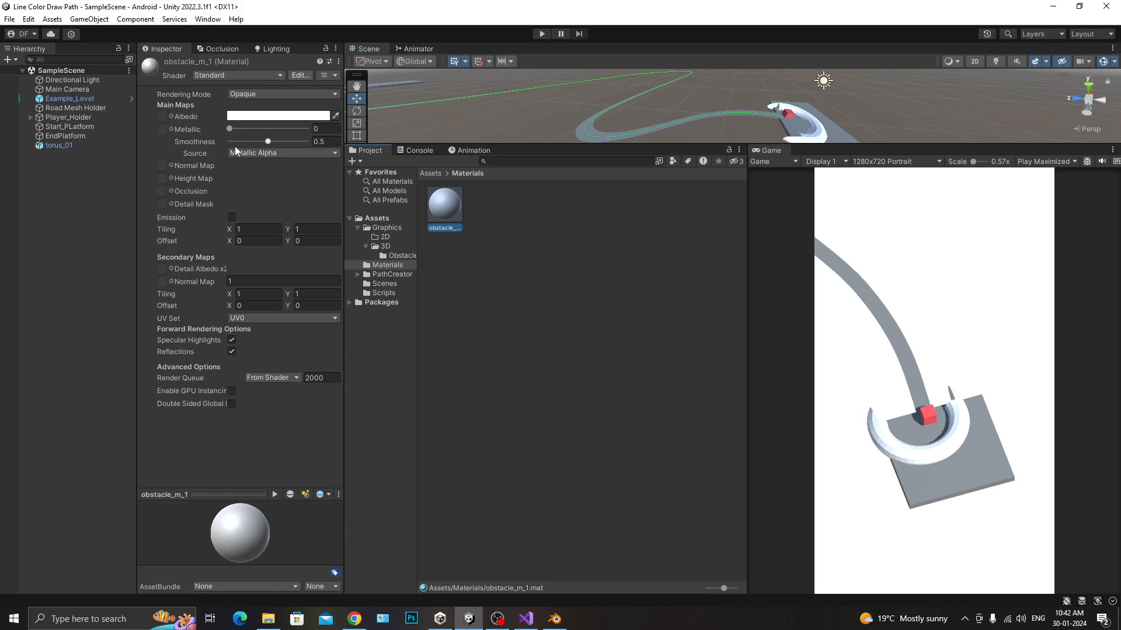
Set obstacle_m_1's albedo to a near-black blue-grey and its smoothness to 0
left_click(256, 115)
left_click(302, 217)
left_click_drag(299, 219, 268, 236)
left_click(394, 112)
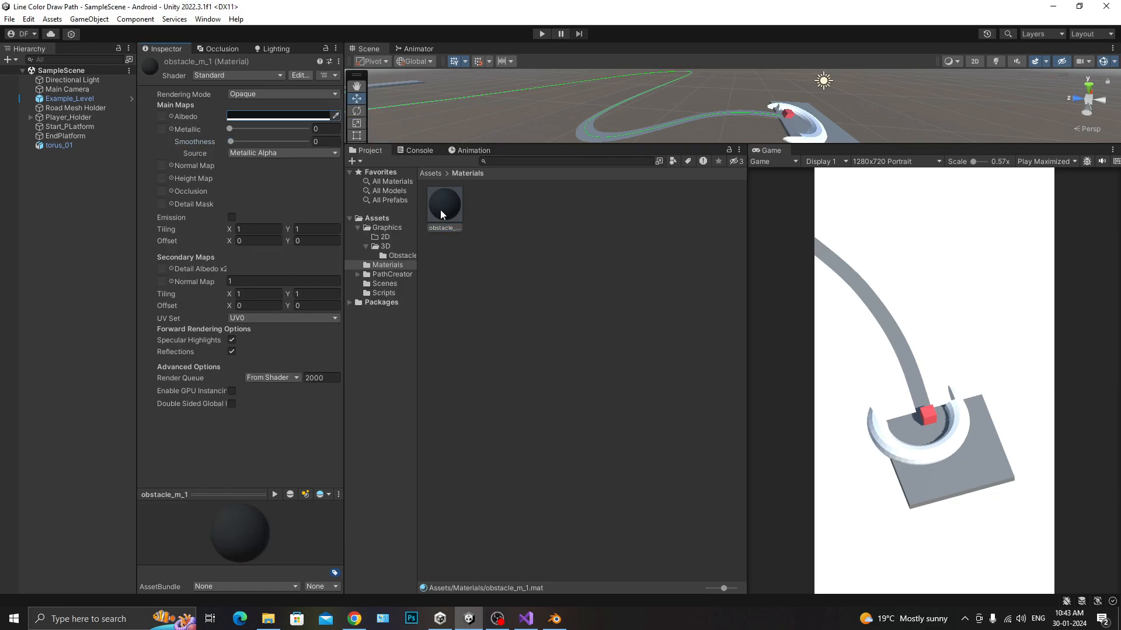
Apply obstacle_m_1 to the torus in the scene, save the scene, and frame torus_01 in the Scene view
left_click_drag(440, 209, 806, 146)
key("ctrl+s")
double_click(58, 145)
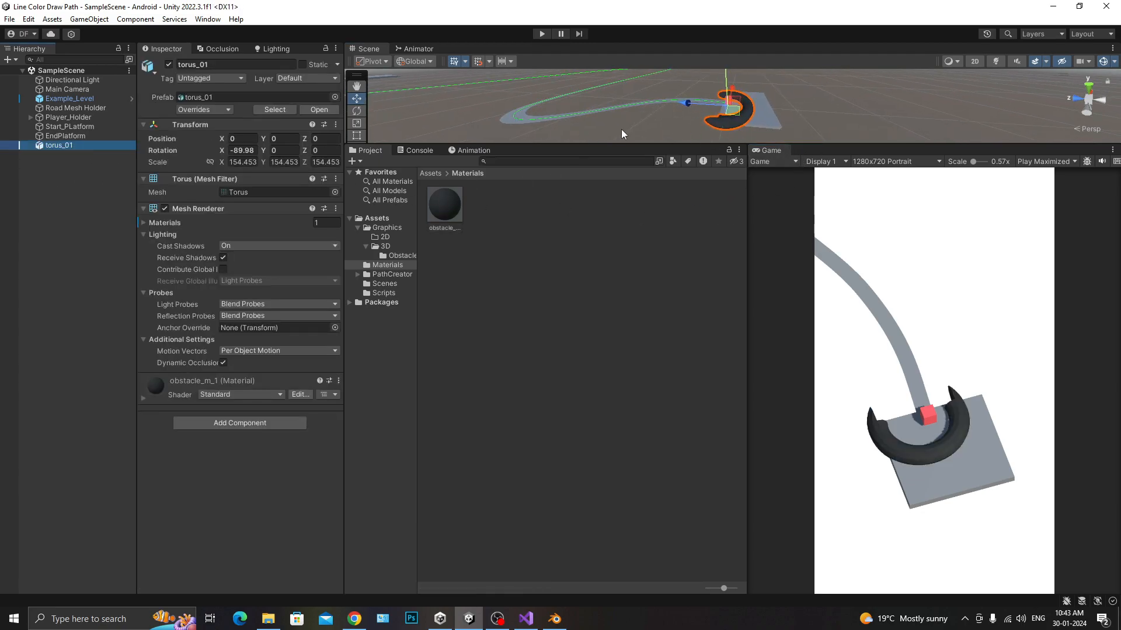
Unpack the torus_01 prefab instance in the hierarchy and save the scene
right_click(69, 148)
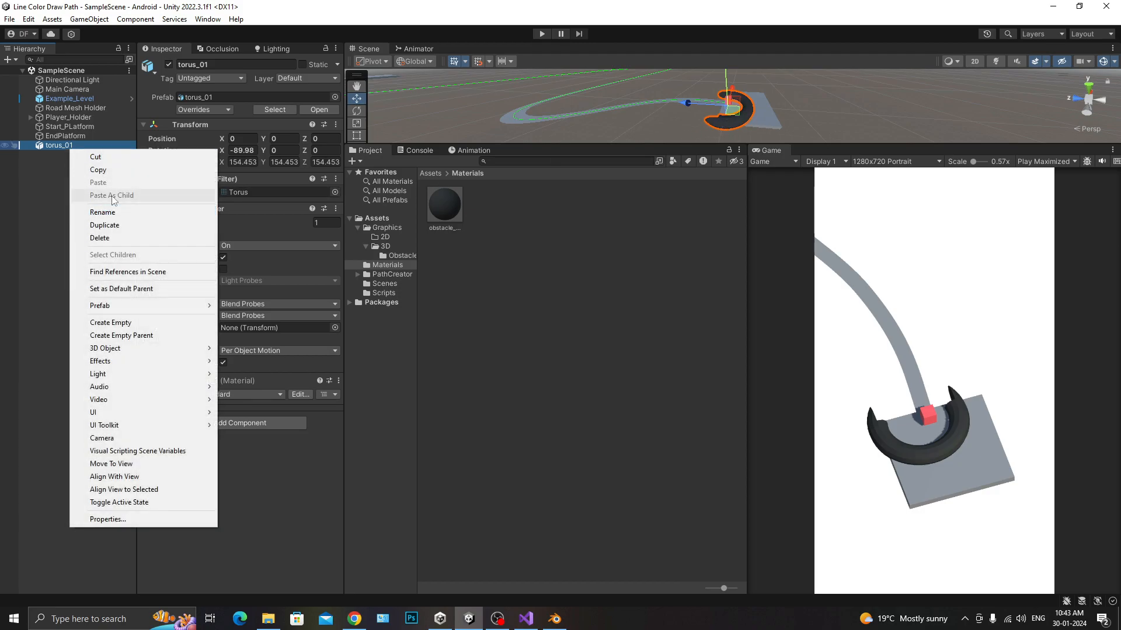
mouse_move(160, 302)
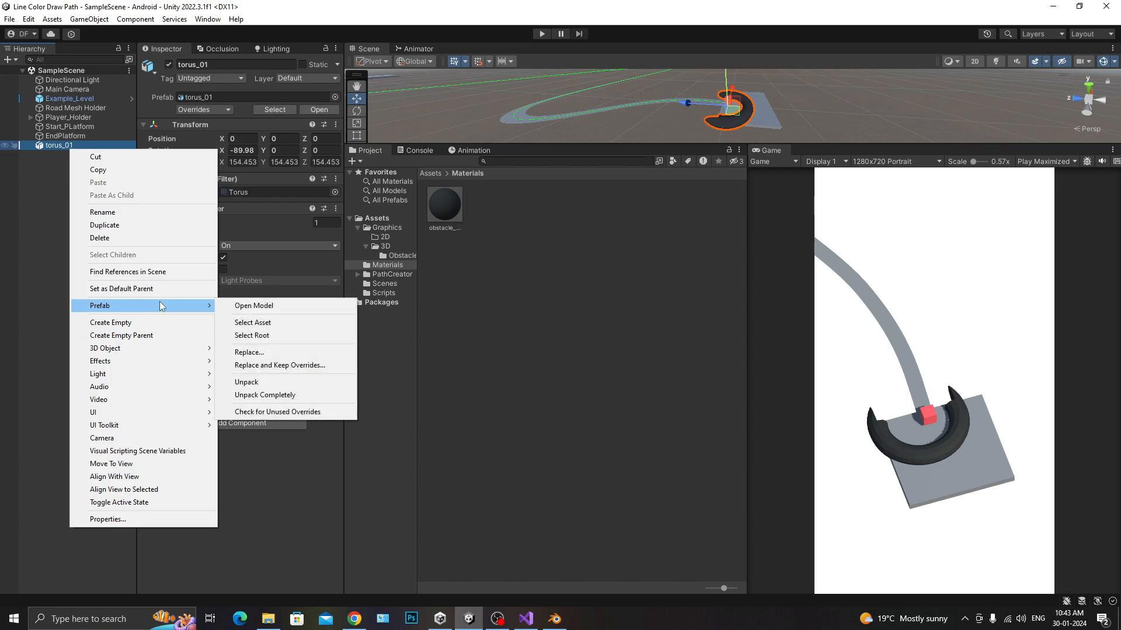
left_click(246, 383)
key("ctrl+s")
left_click(50, 198)
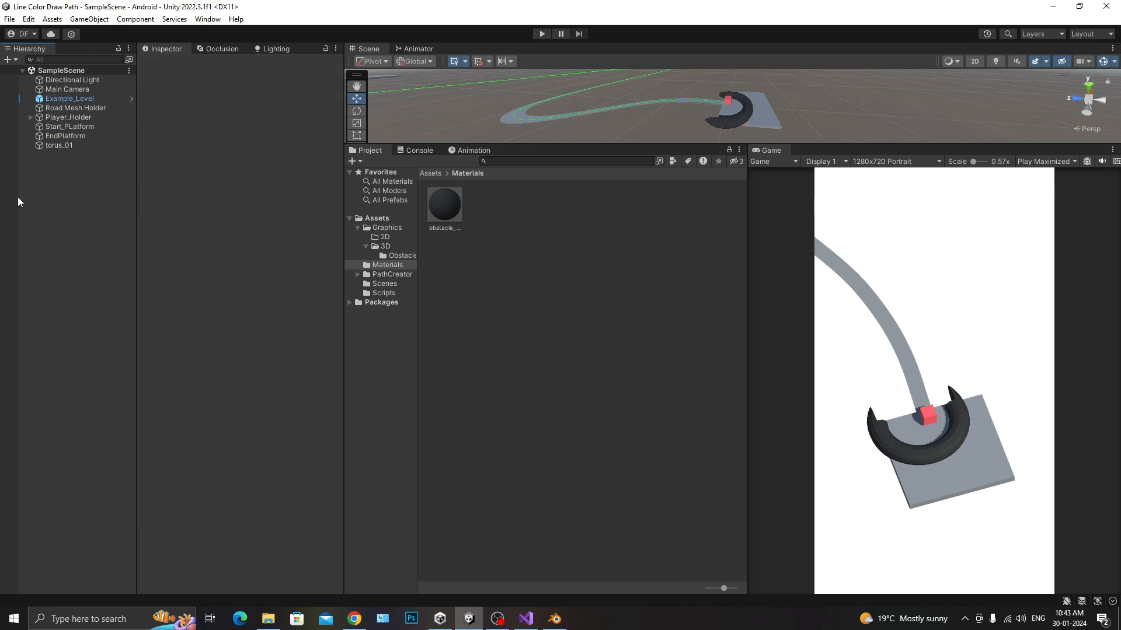
Set torus_01's X rotation to -90 and its scale to 150 on all axes, and save the scene
left_click(71, 143)
left_click(244, 121)
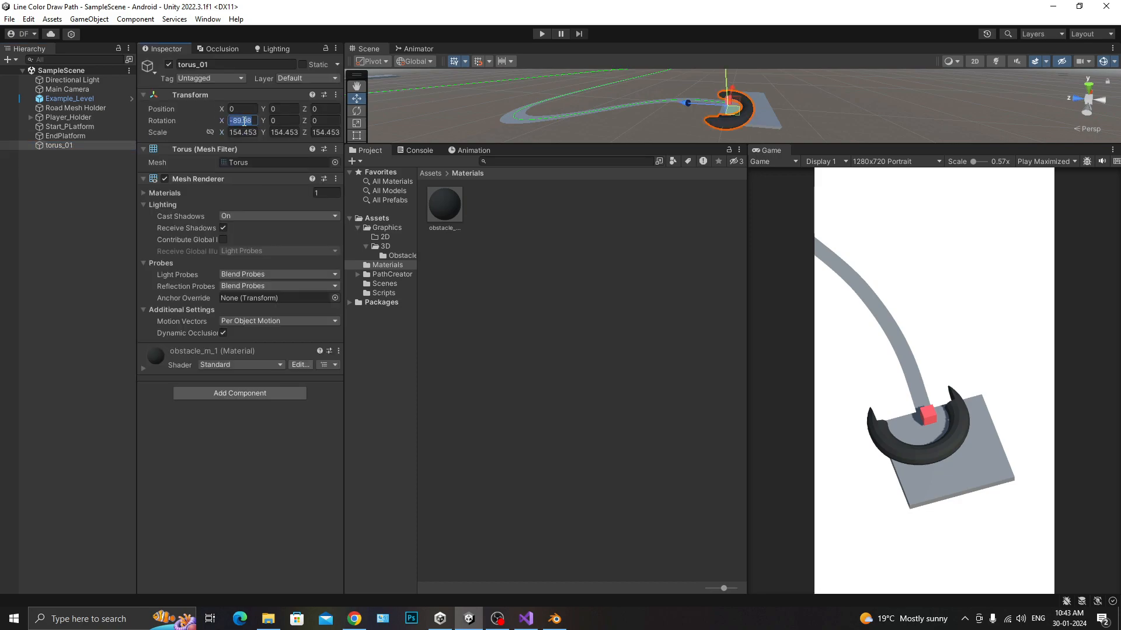
type("-90")
key("ctrl+s")
left_click(239, 132)
type("150")
key("Tab")
key("Tab")
key("ctrl+s")
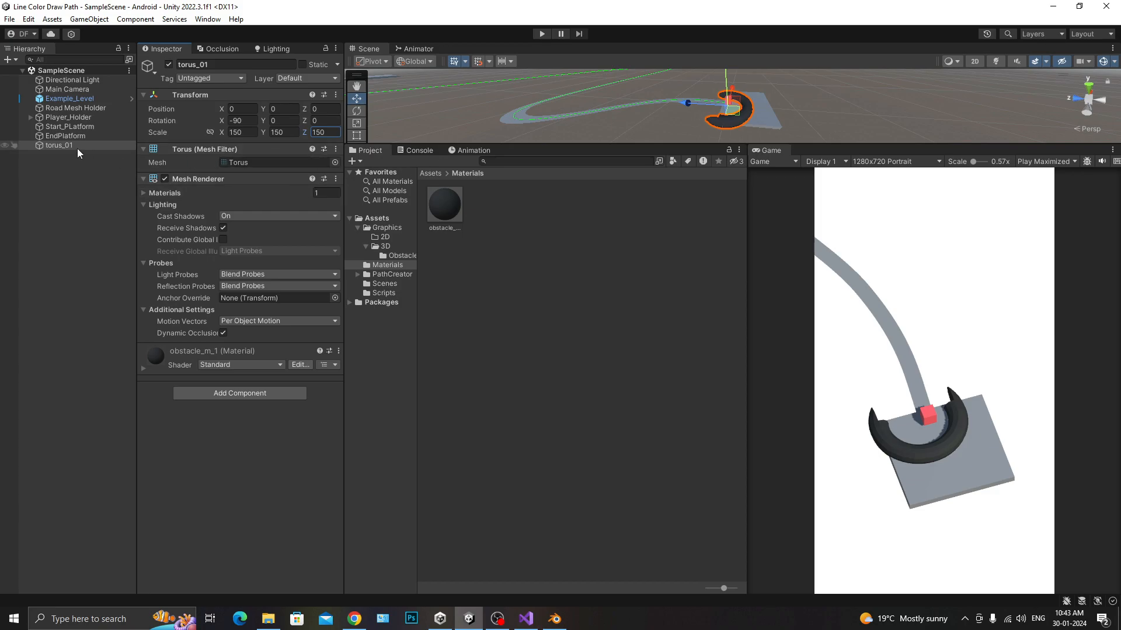
Create an empty object named torus_obs_1 at the root of SampleScene and reset its position to the origin
left_click(47, 171)
right_click(46, 172)
left_click(62, 145)
right_click(50, 161)
left_click(89, 316)
type("toru")
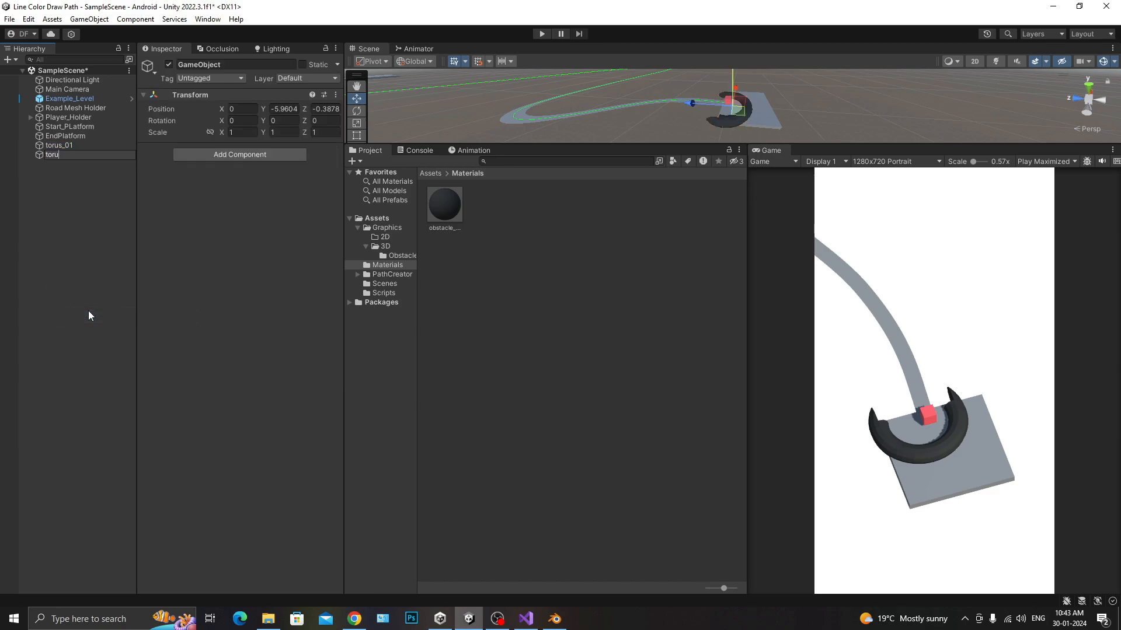
type("s_obs_1")
key("Return")
key("ctrl+s")
left_click(336, 94)
left_click(349, 106)
Make torus_01 a child of torus_obs_1 and collapse the parent in the hierarchy
left_click_drag(78, 146, 79, 154)
left_click(76, 145)
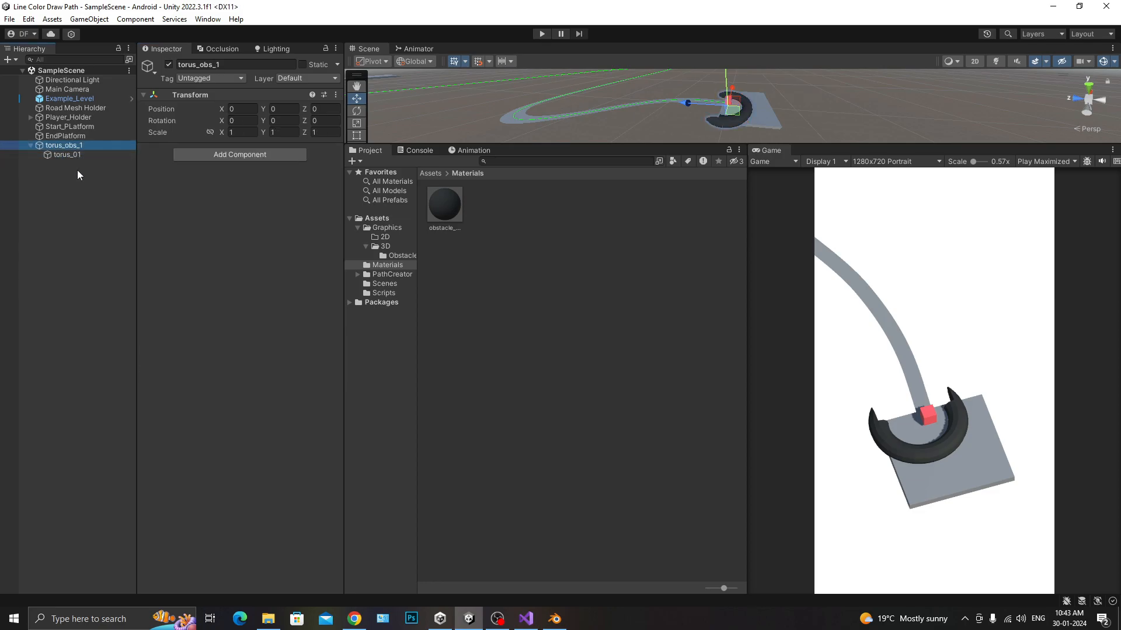
left_click(29, 146)
Try rotating torus_obs_1 in the Scene view and undo the rotation
key("e")
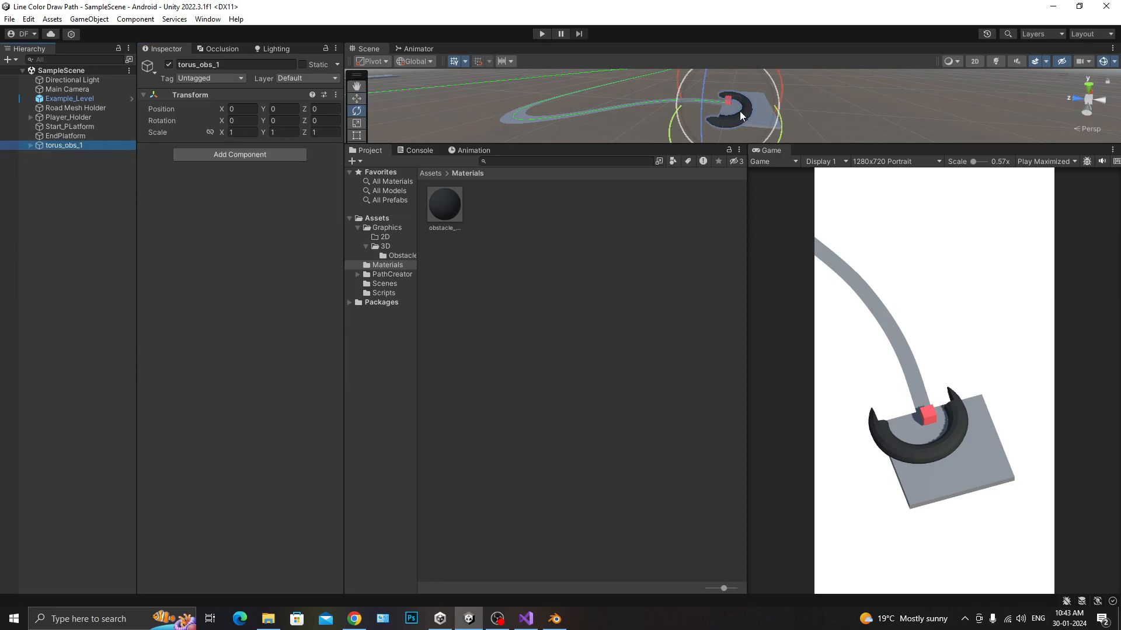
scroll(780, 116, "down", 5)
left_click_drag(784, 129, 902, 447)
key("ctrl+z")
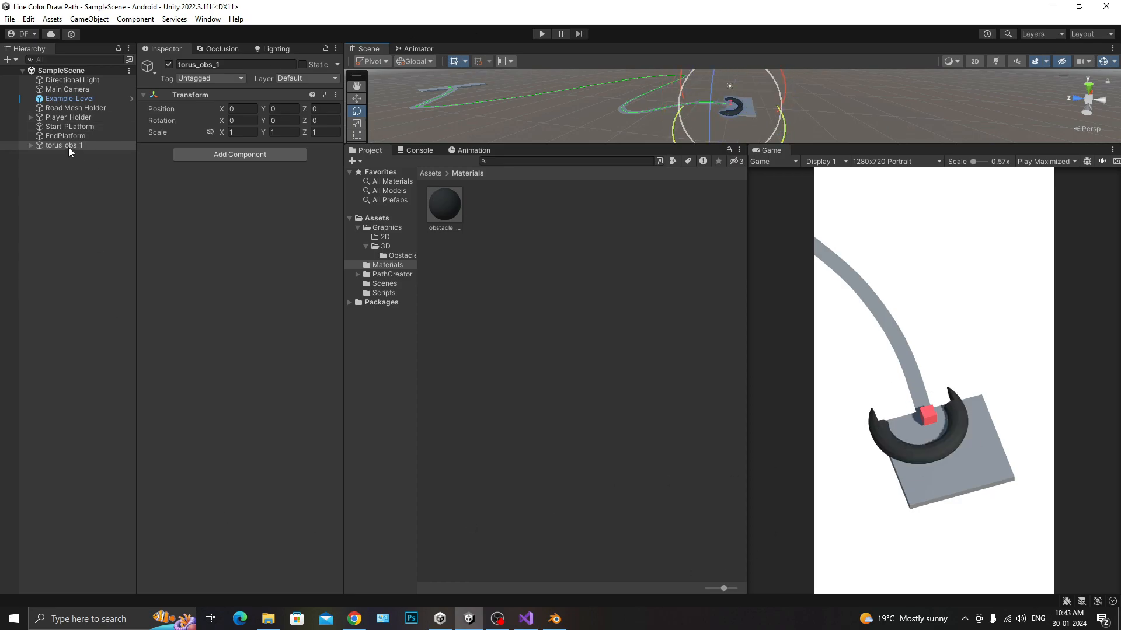
Enlarge the Scene view and move torus_obs_1 off the start platform along the road to about Z 4.4
double_click(67, 147)
left_click_drag(893, 145, 925, 375)
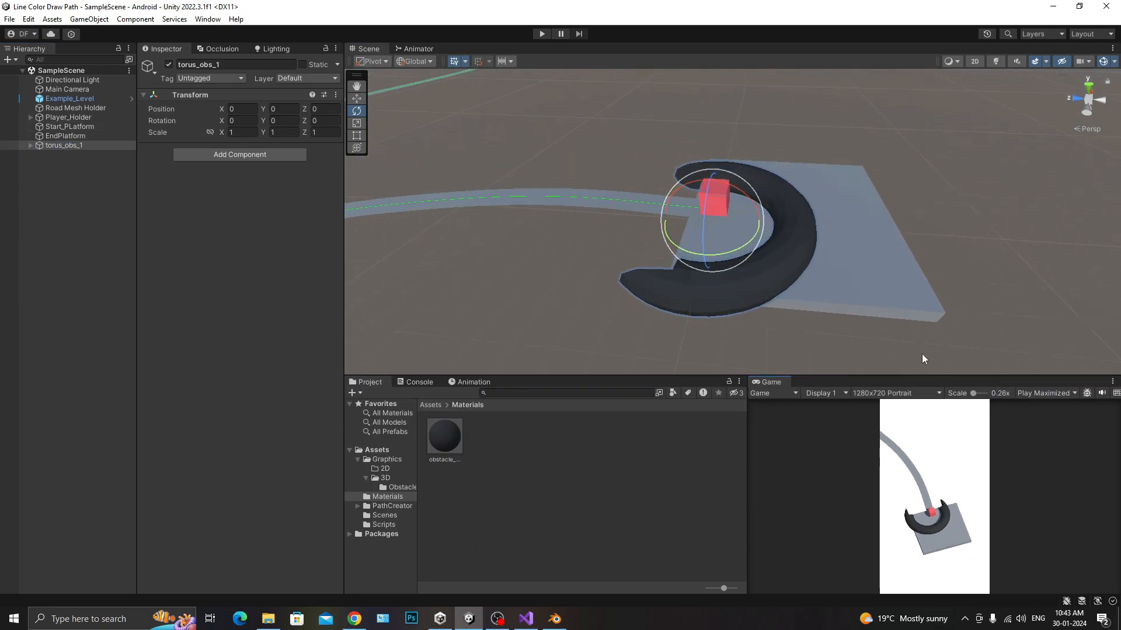
middle_click_drag(642, 199, 902, 226)
key("w")
left_click_drag(942, 243, 795, 246)
scroll(864, 226, "up", 5)
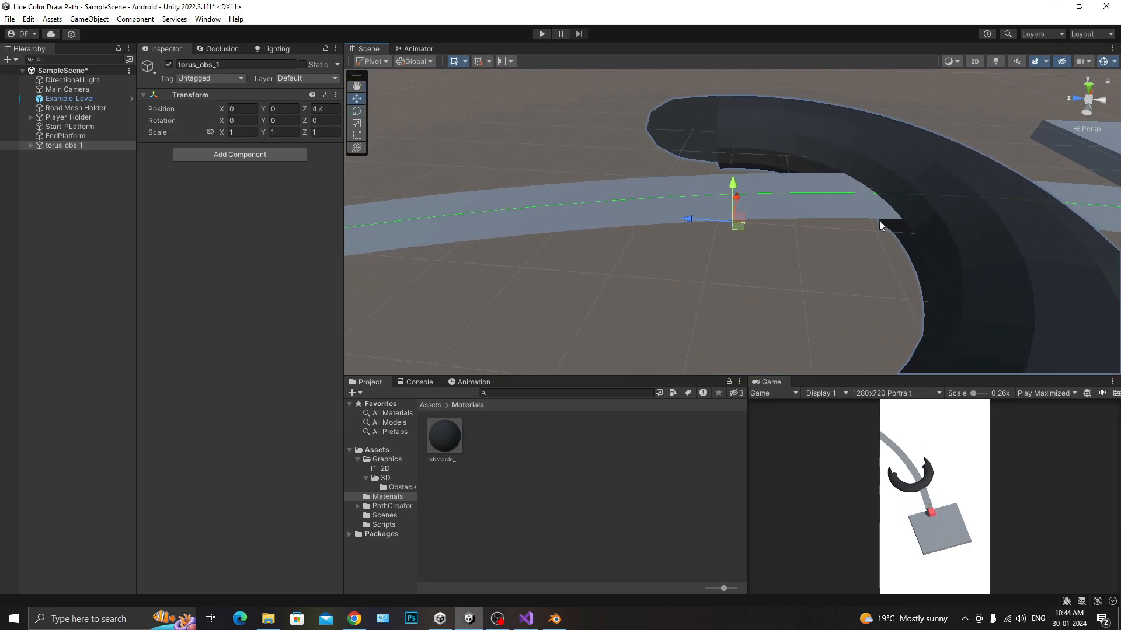
scroll(808, 232, "down", 3)
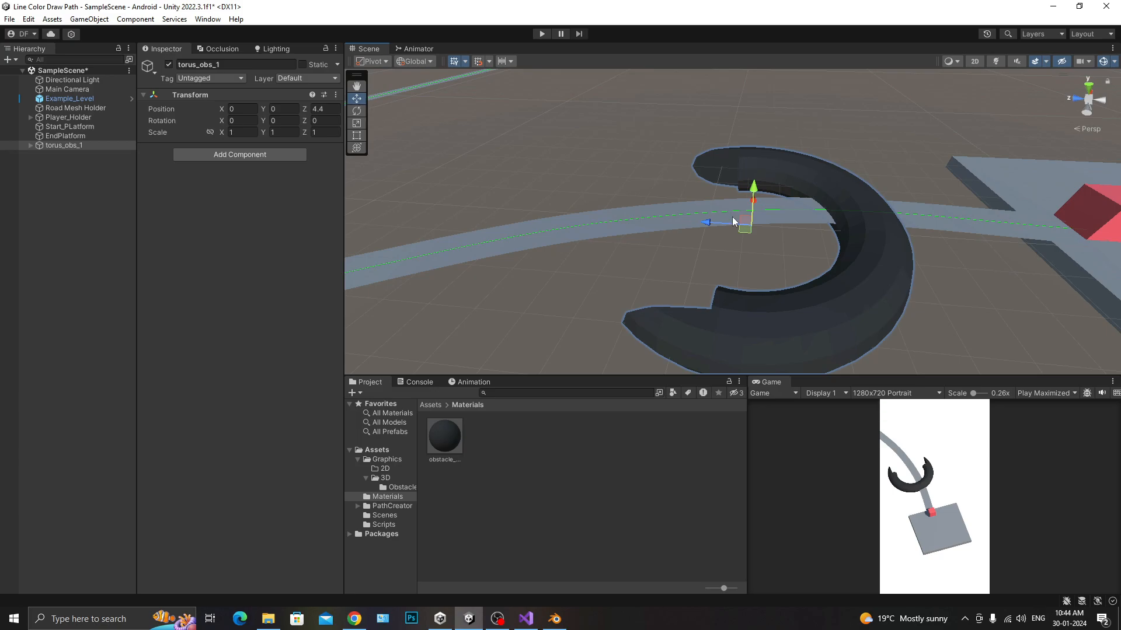
Move torus_obs_1 further along the road to about Z 5.44, set its Y position to 0.24, and save the scene
left_click_drag(752, 194, 796, 170)
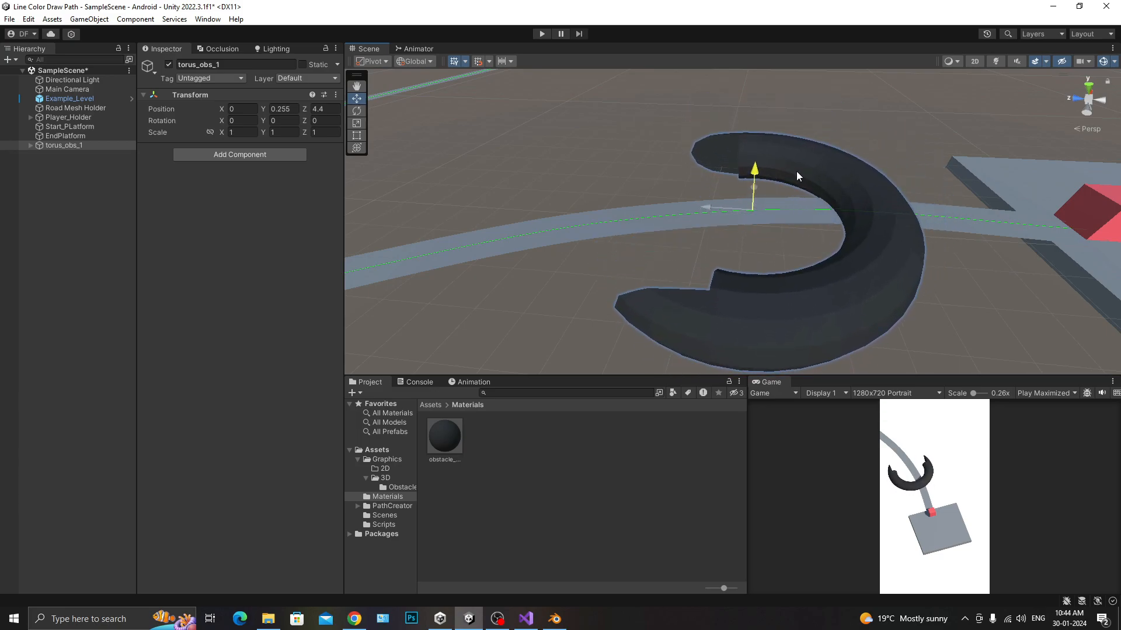
scroll(792, 178, "down", 3)
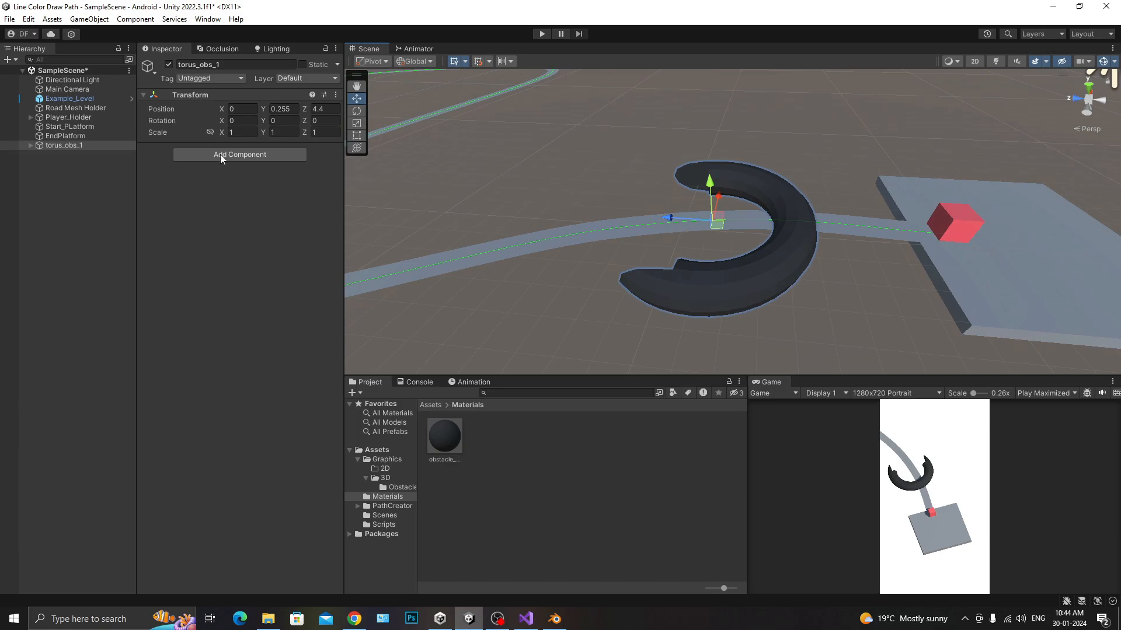
left_click(289, 108)
left_click_drag(671, 219, 626, 212)
left_click(286, 109)
type("0.24")
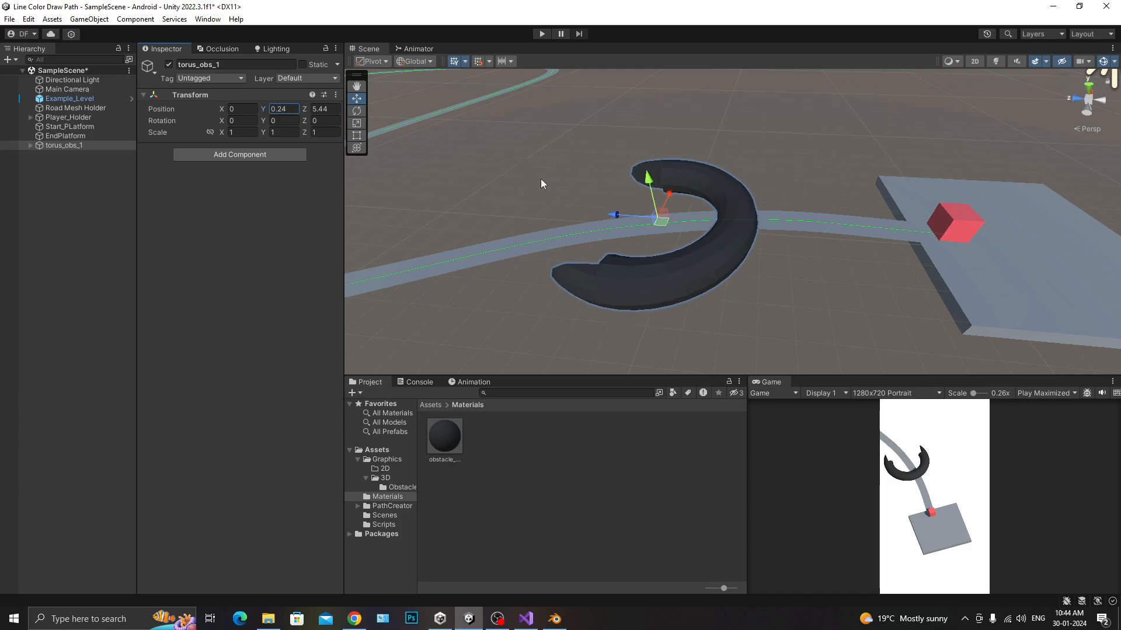
scroll(676, 209, "down", 5)
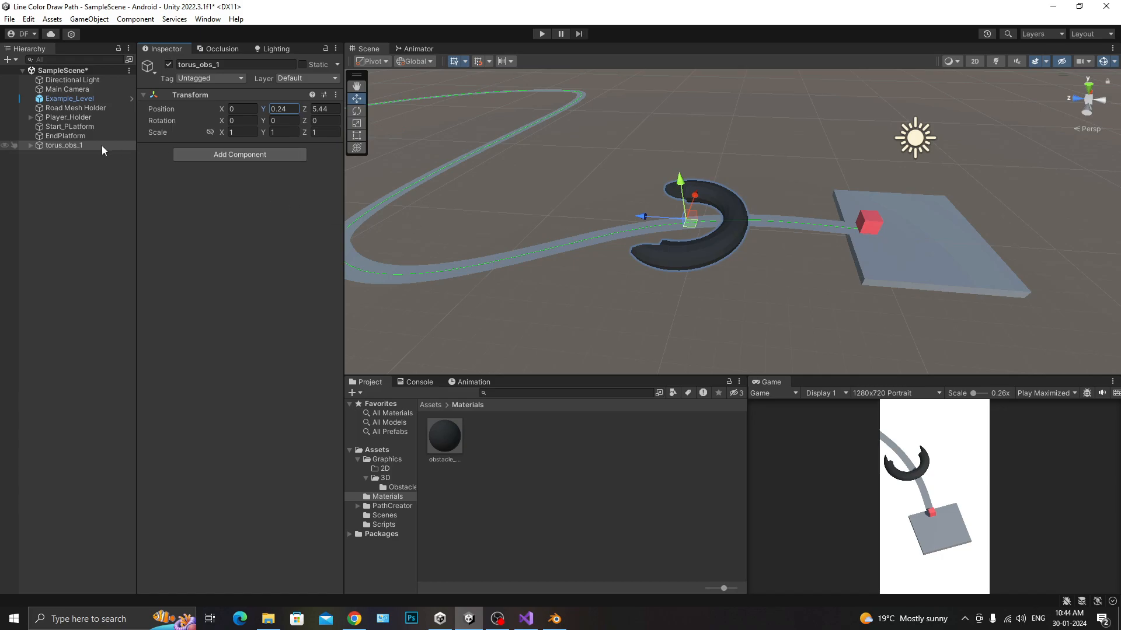
key("ctrl+s")
left_click(30, 145)
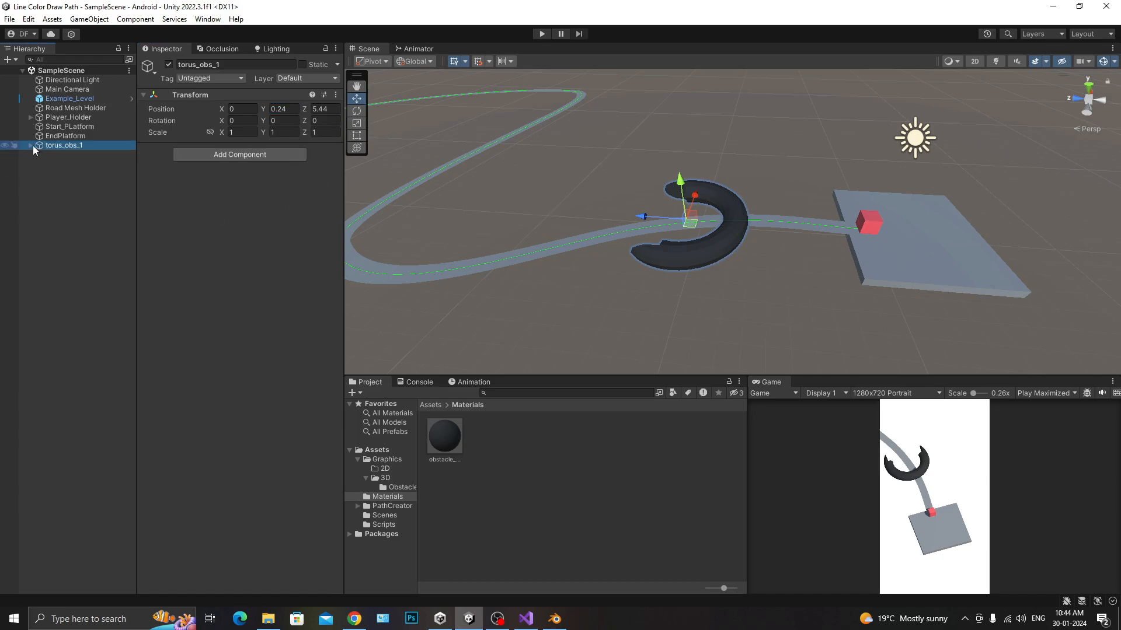
left_click(73, 154)
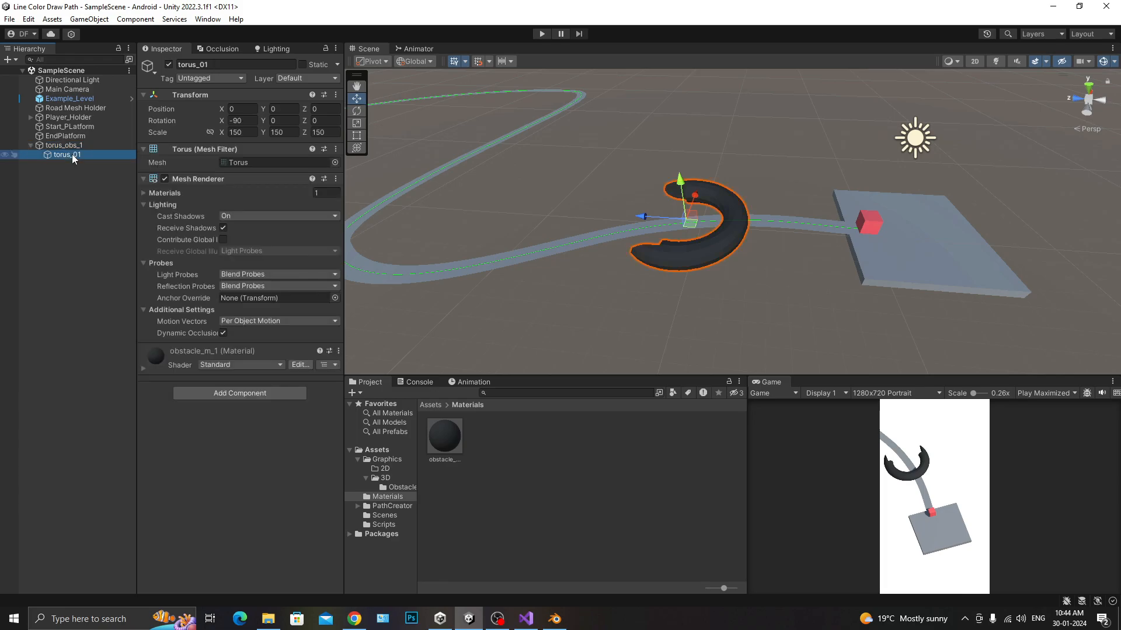
left_click(71, 148)
left_click(78, 154)
Enlarge the Project area and create a folder named Animations in Assets
left_click_drag(576, 377, 572, 279)
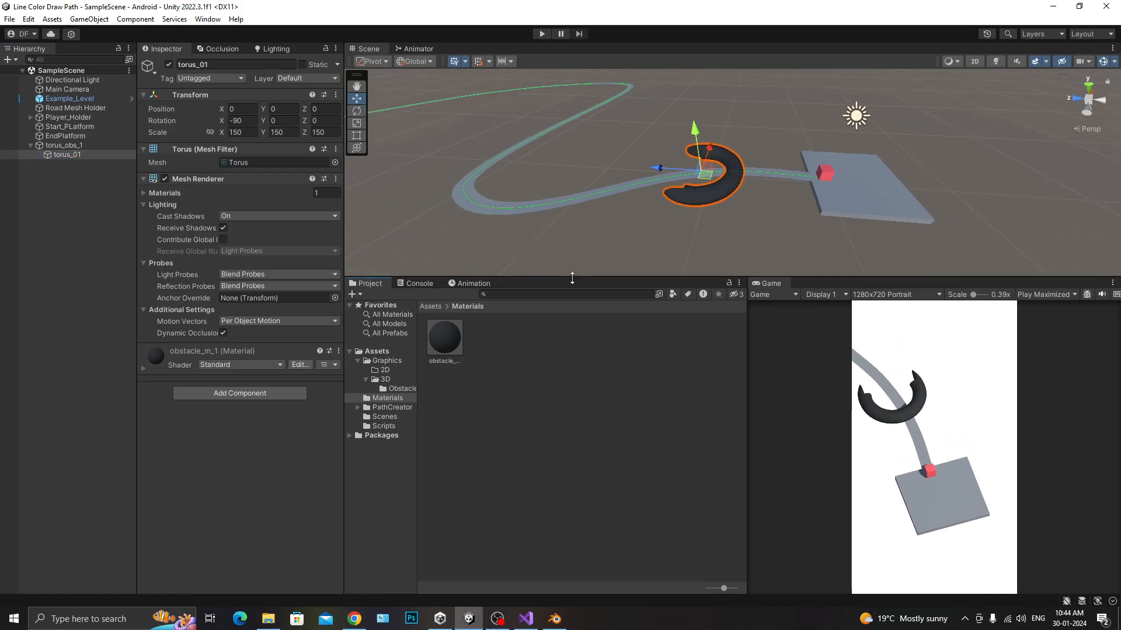
left_click(385, 352)
left_click(357, 361)
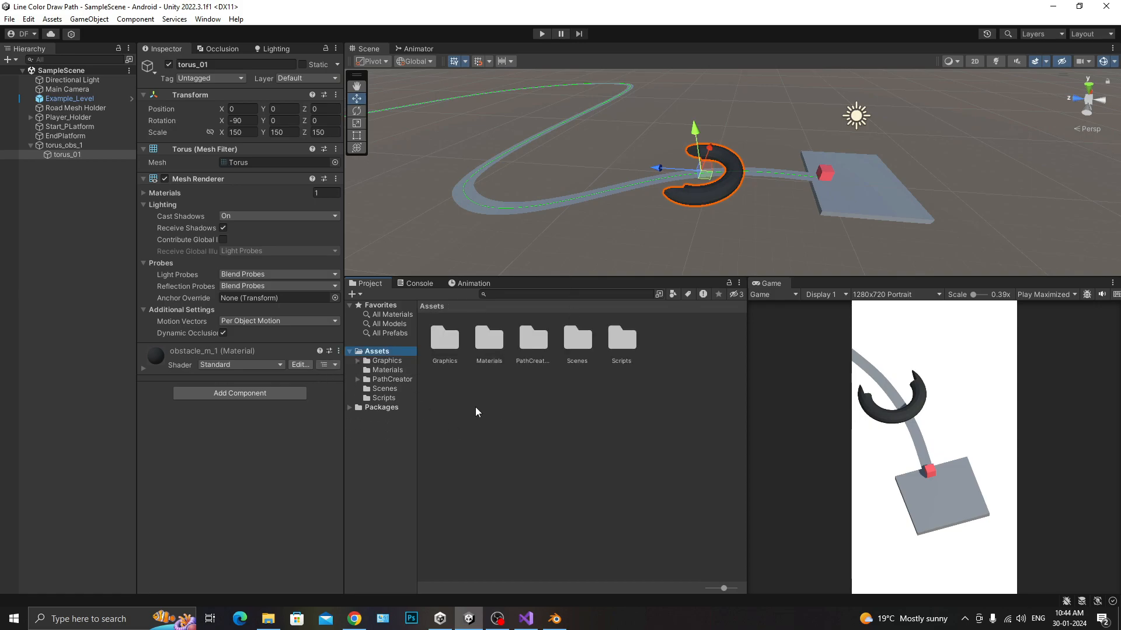
right_click(481, 416)
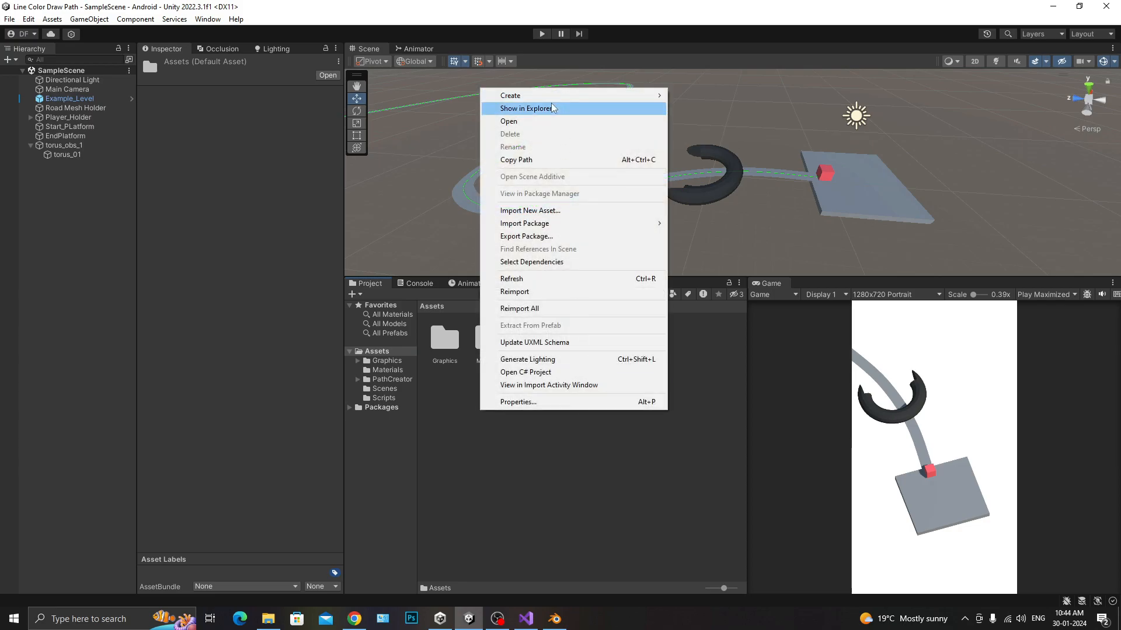
mouse_move(613, 96)
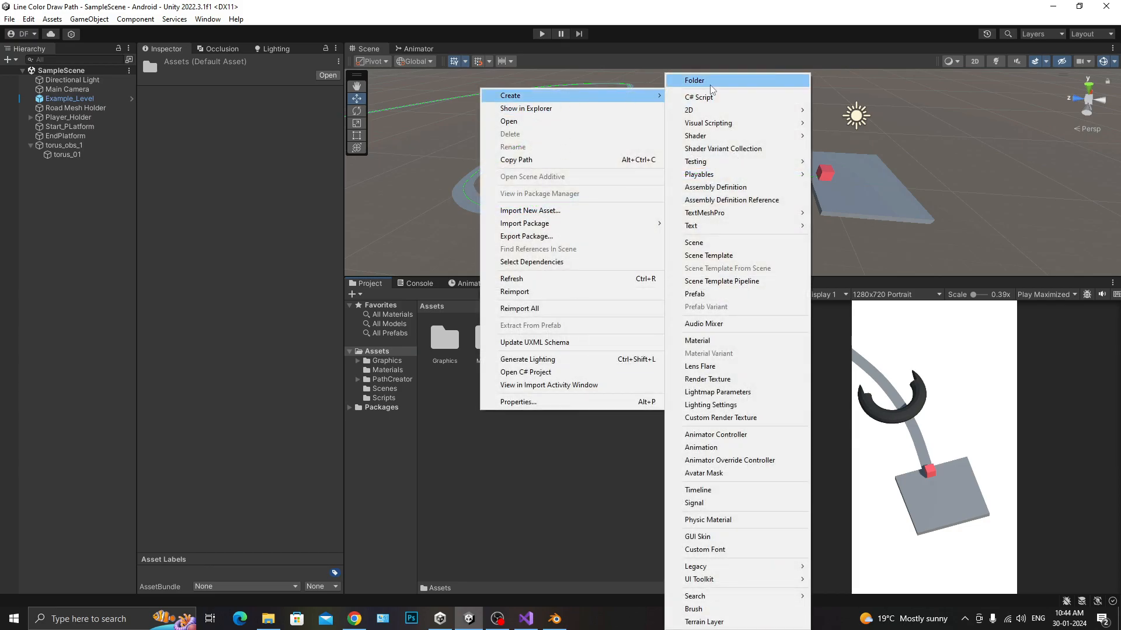
left_click(712, 89)
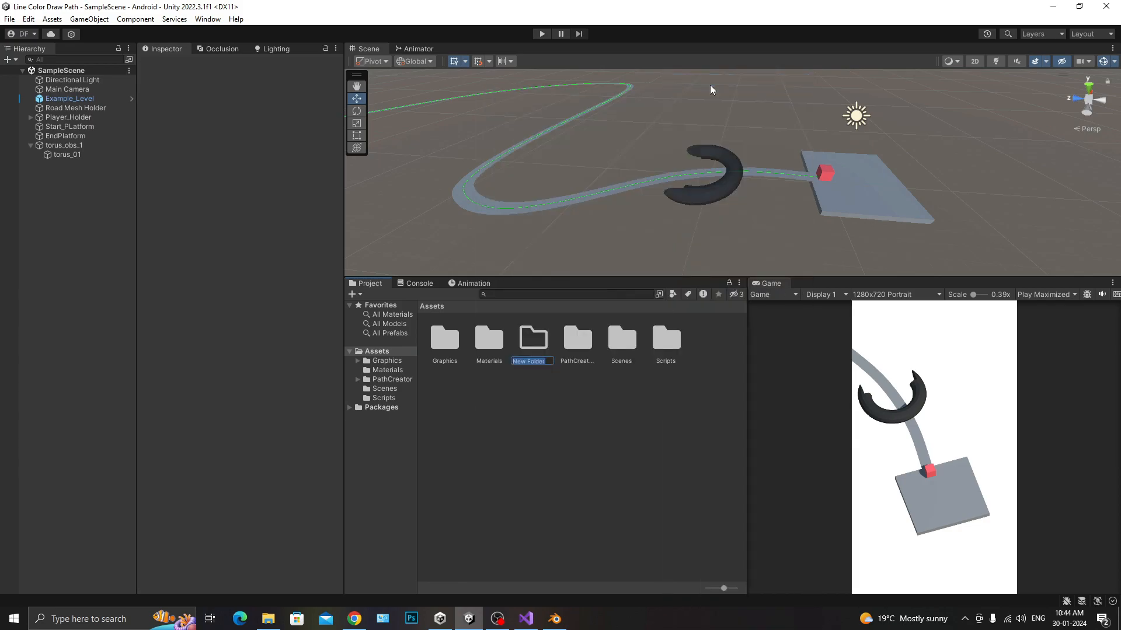
type("Animations")
key("Return")
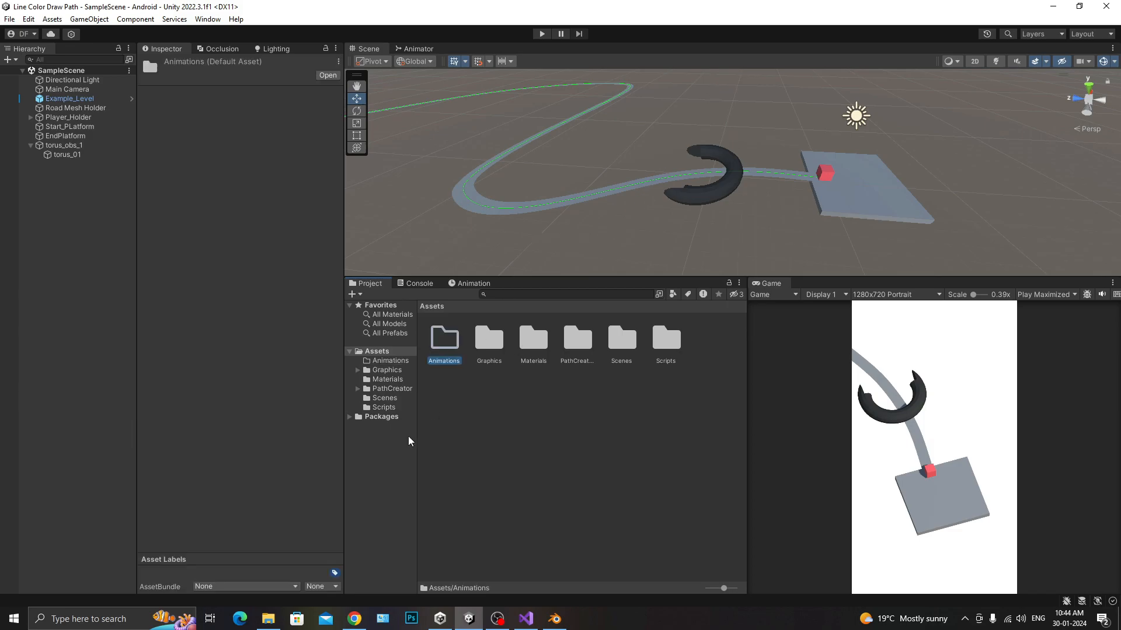
Create a subfolder named obstacles_animations inside the Animations folder
double_click(444, 339)
right_click(495, 394)
mouse_move(584, 69)
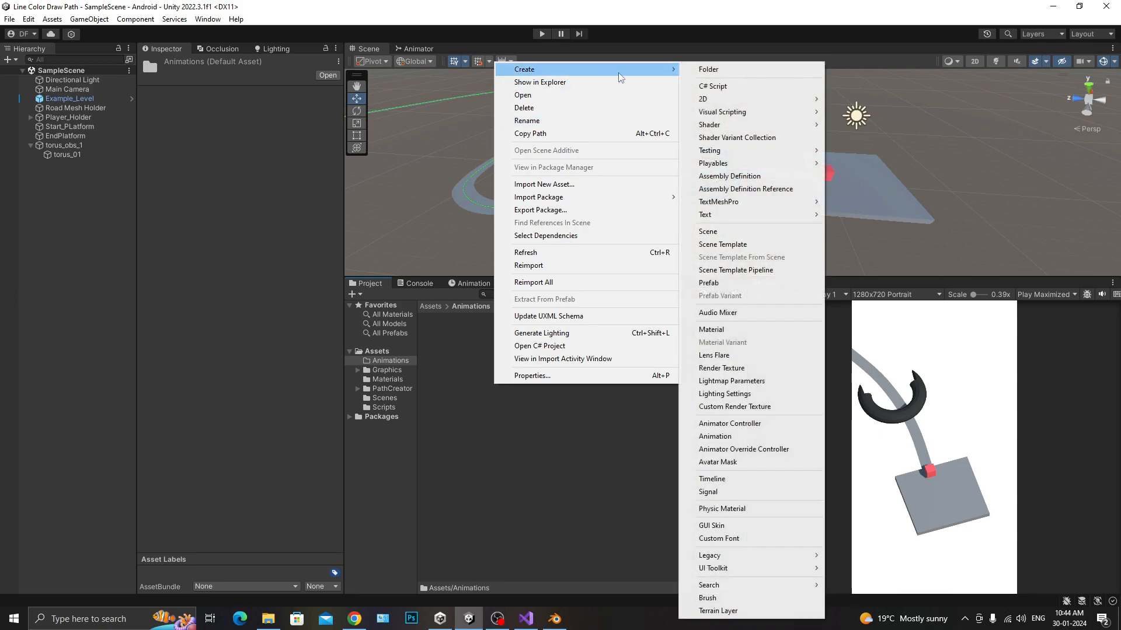
left_click(700, 70)
type("obstacles_animations")
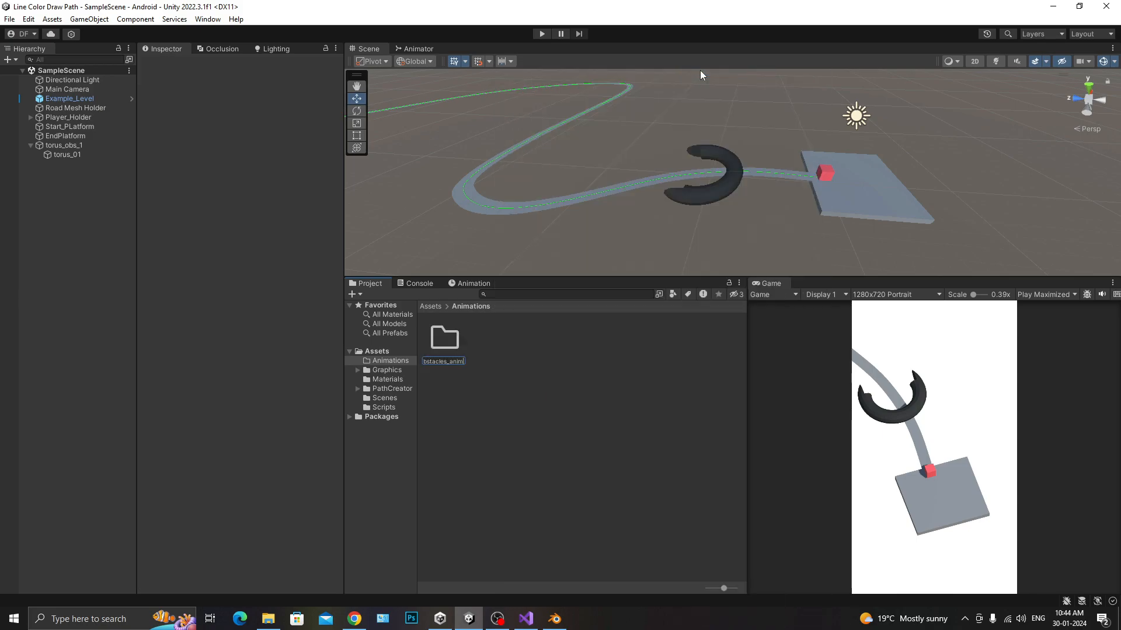
key("Return")
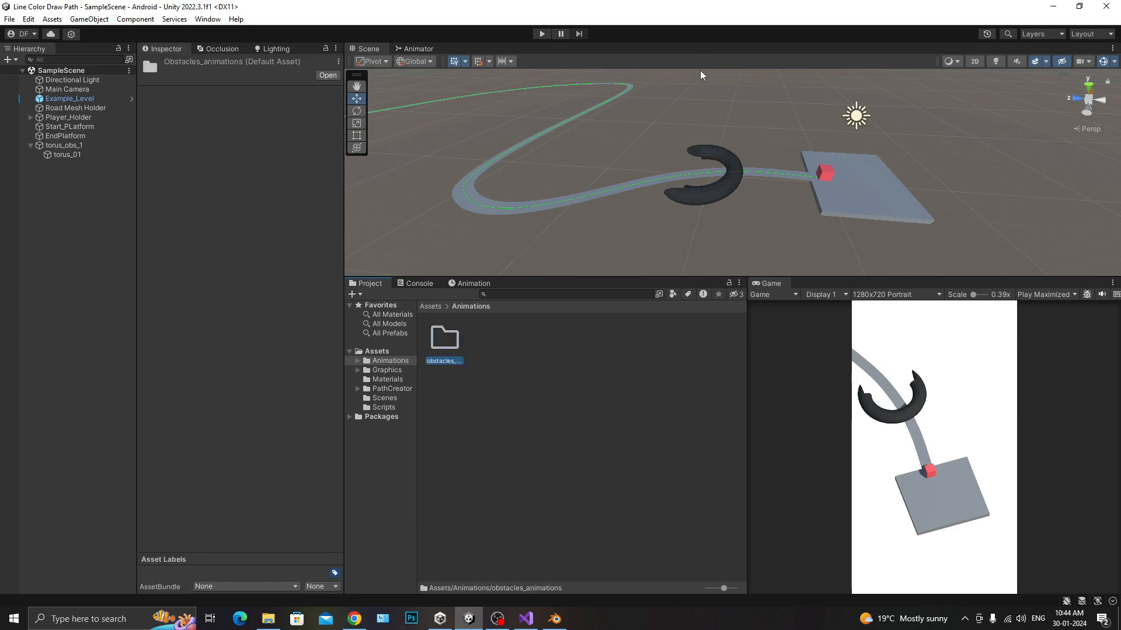
Add an Animator component to torus_obs_1 and open the Animation window for it
left_click(73, 146)
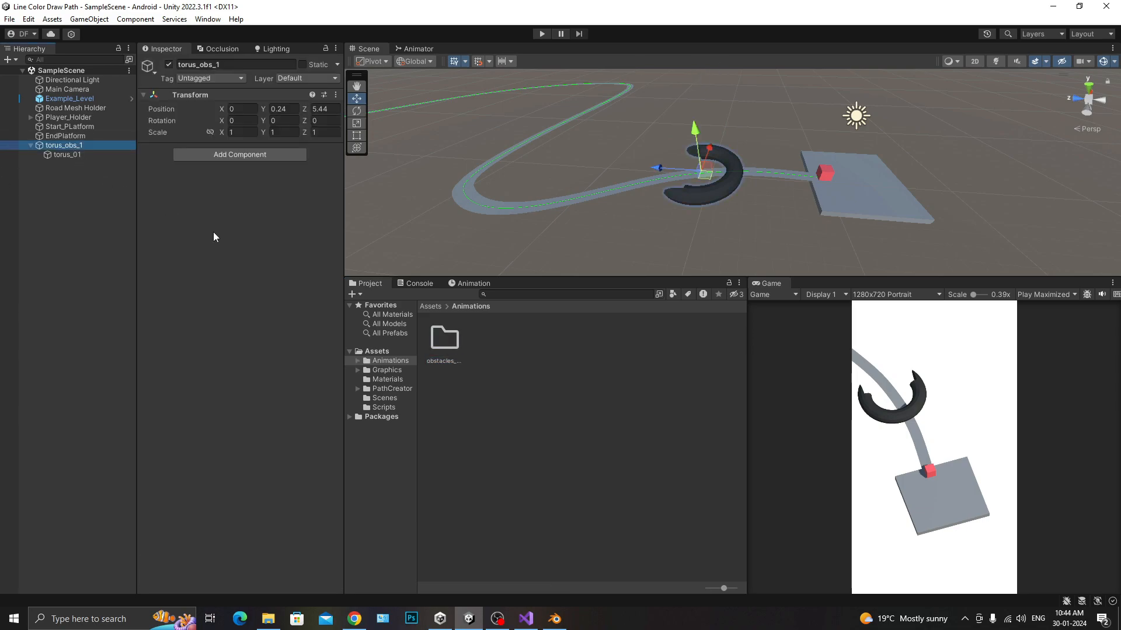
left_click(253, 156)
type("Animatg")
key("BackSpace")
key("Down")
key("Return")
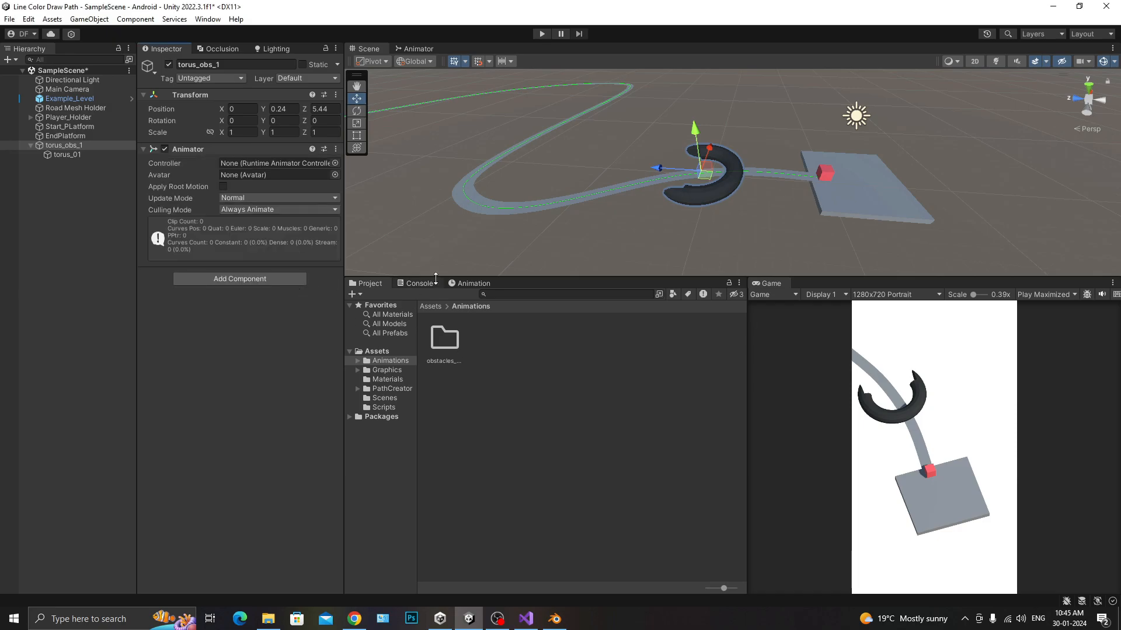
left_click(478, 283)
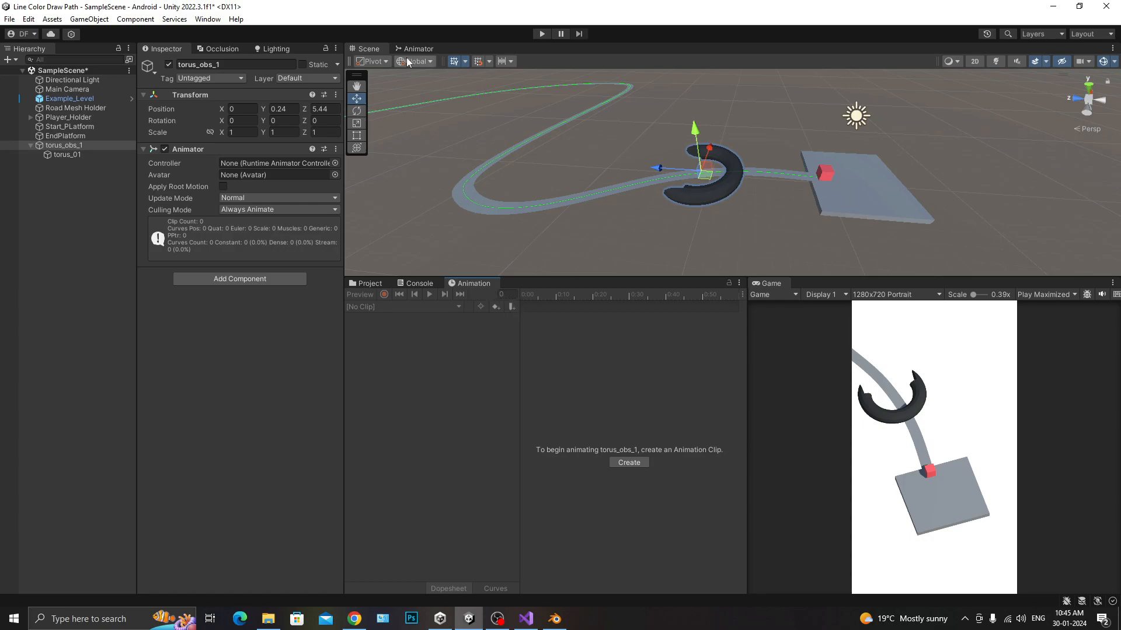
left_click(207, 19)
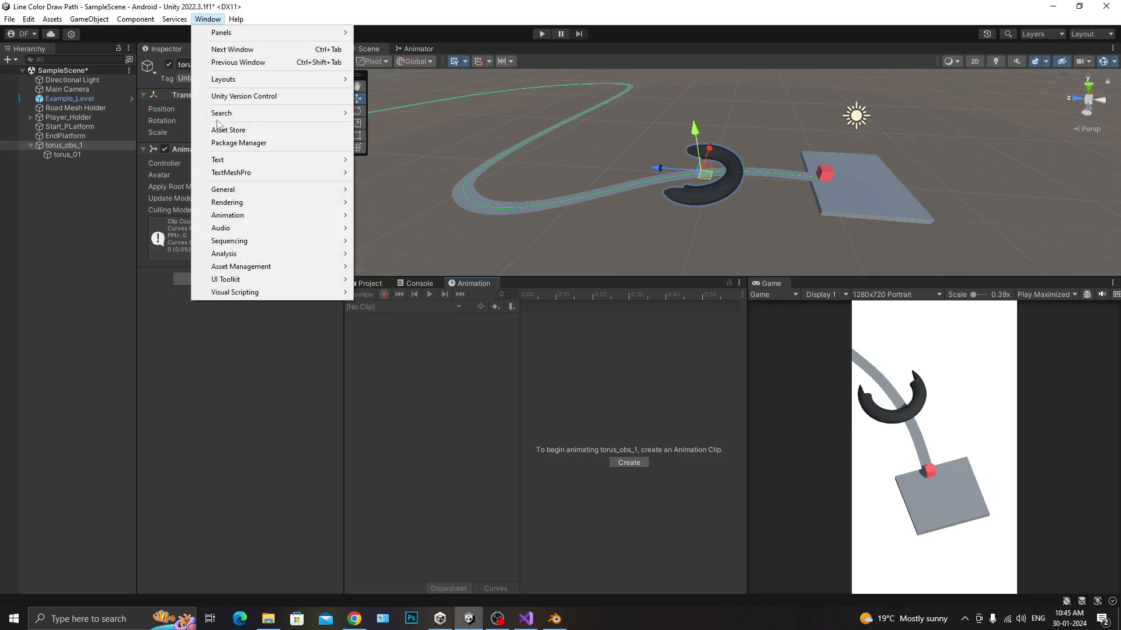
mouse_move(243, 219)
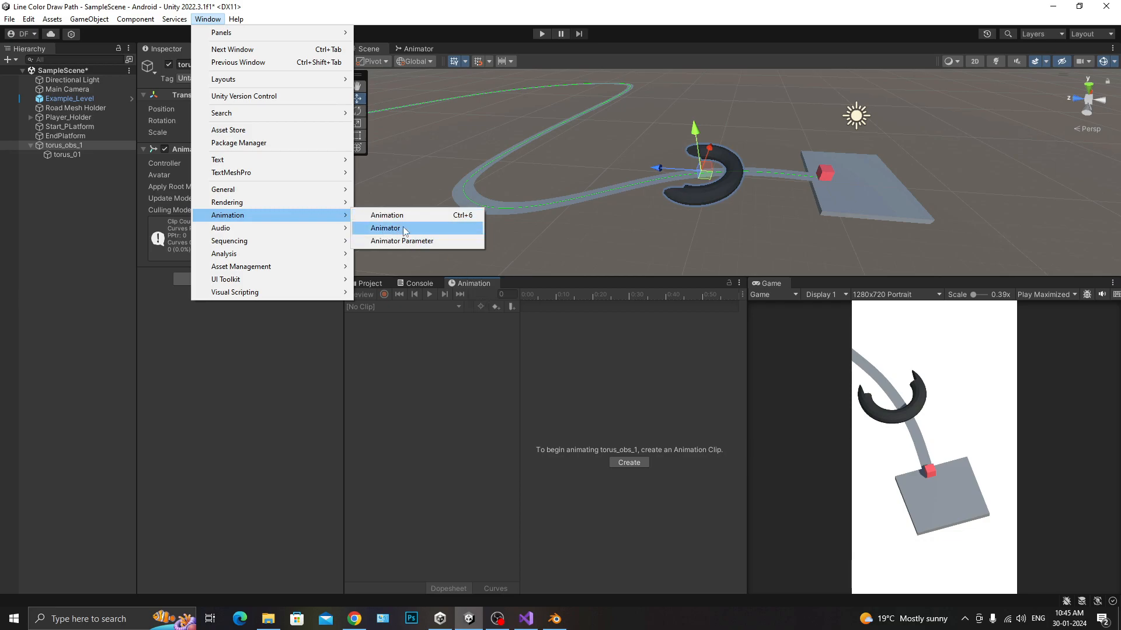
left_click(451, 373)
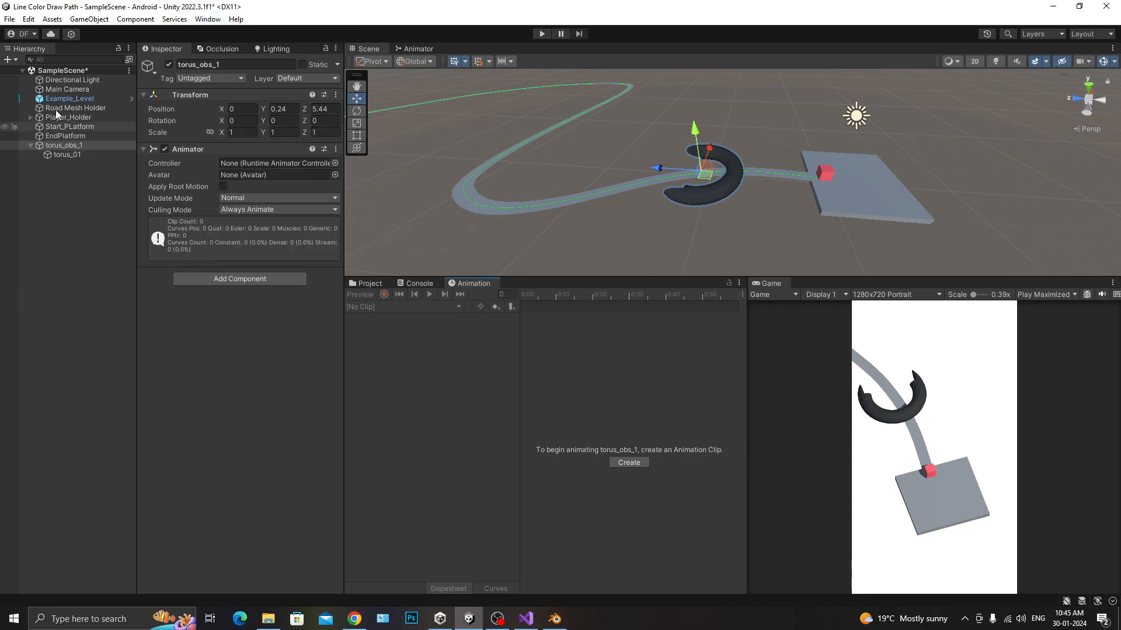
Create an animation clip for torus_obs_1 named torus_obs_1.anim in the obstacles_animations folder
left_click(625, 460)
left_click(138, 107)
double_click(138, 107)
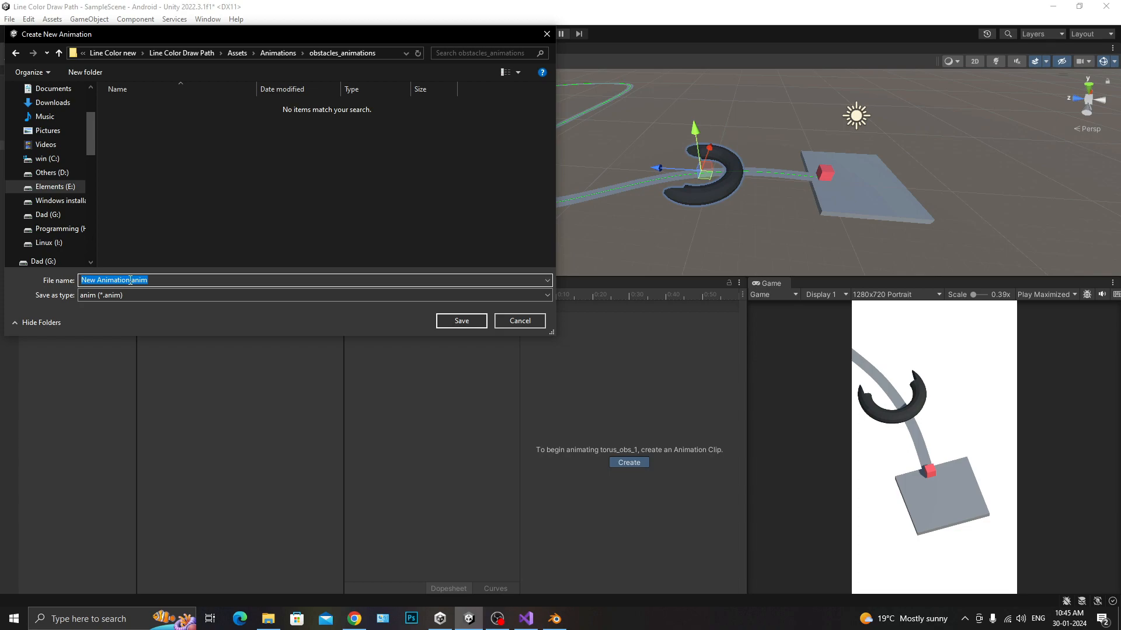
left_click_drag(130, 280, 29, 268)
type("torus_obs_1")
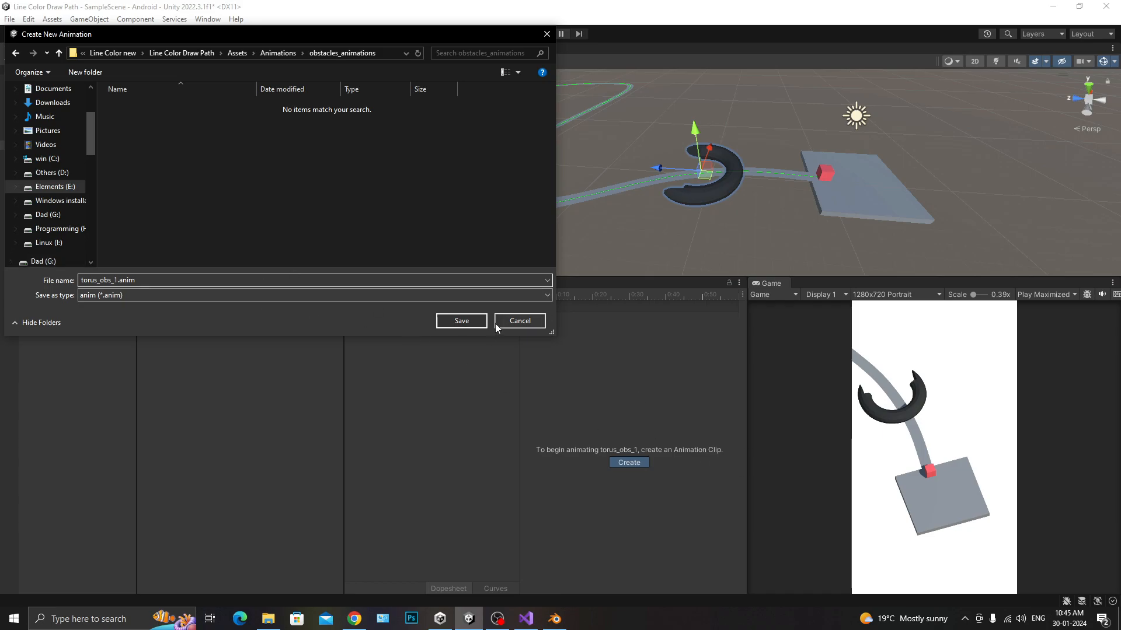
left_click(471, 321)
Start recording the clip and key the rotation of child object torus_01 at frame 0 with Z rotation 0
left_click(384, 294)
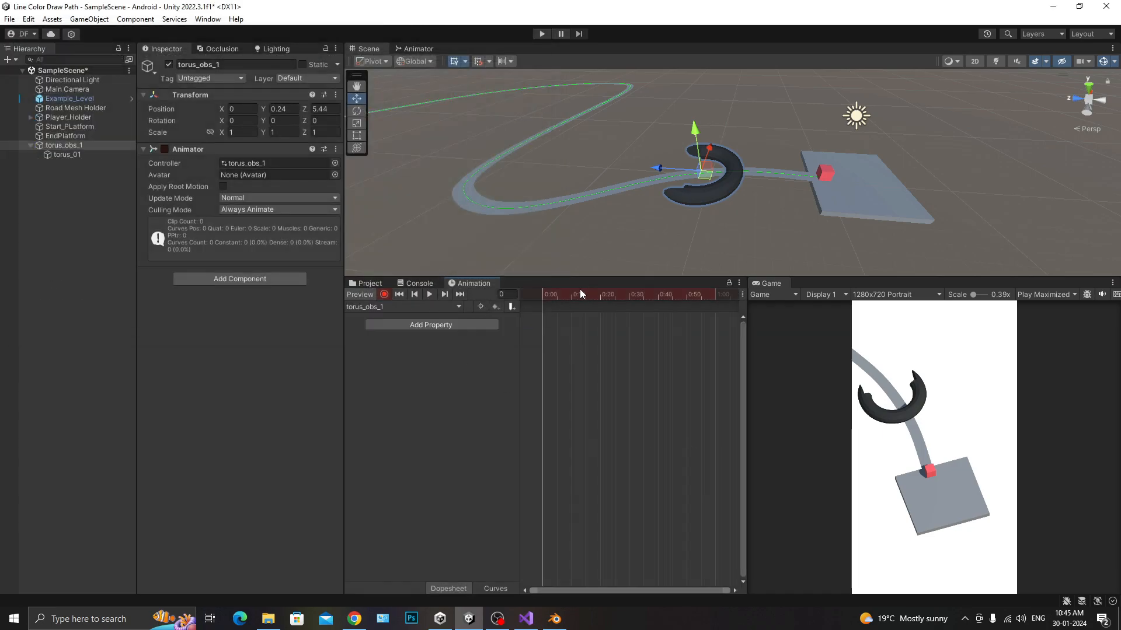
left_click(65, 154)
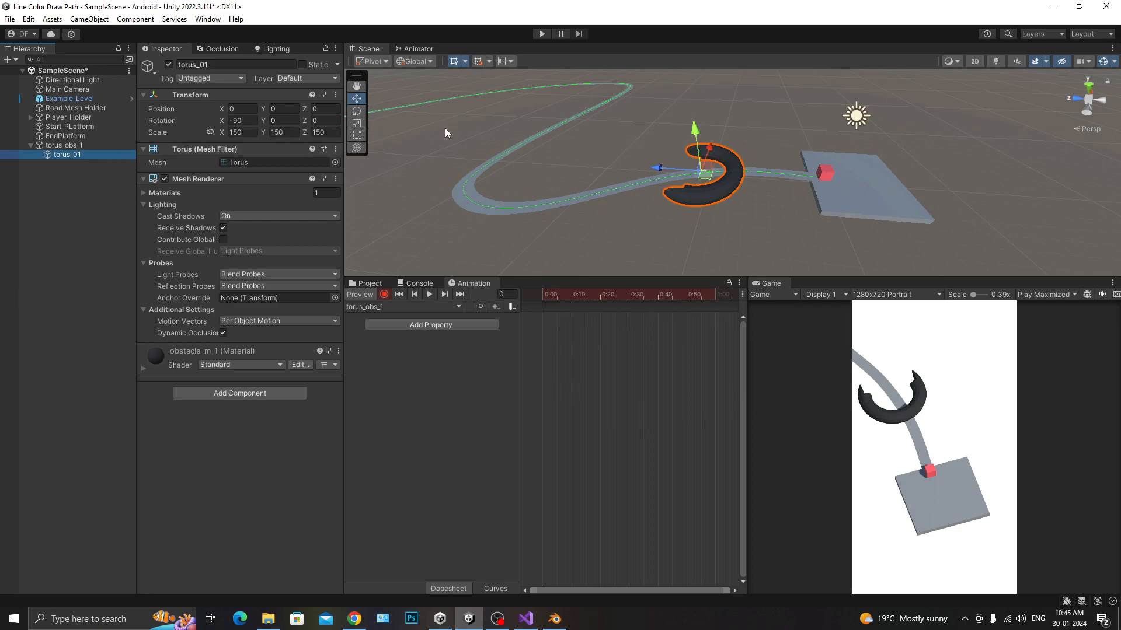
key("e")
left_click_drag(725, 201, 713, 207)
key("ctrl+z")
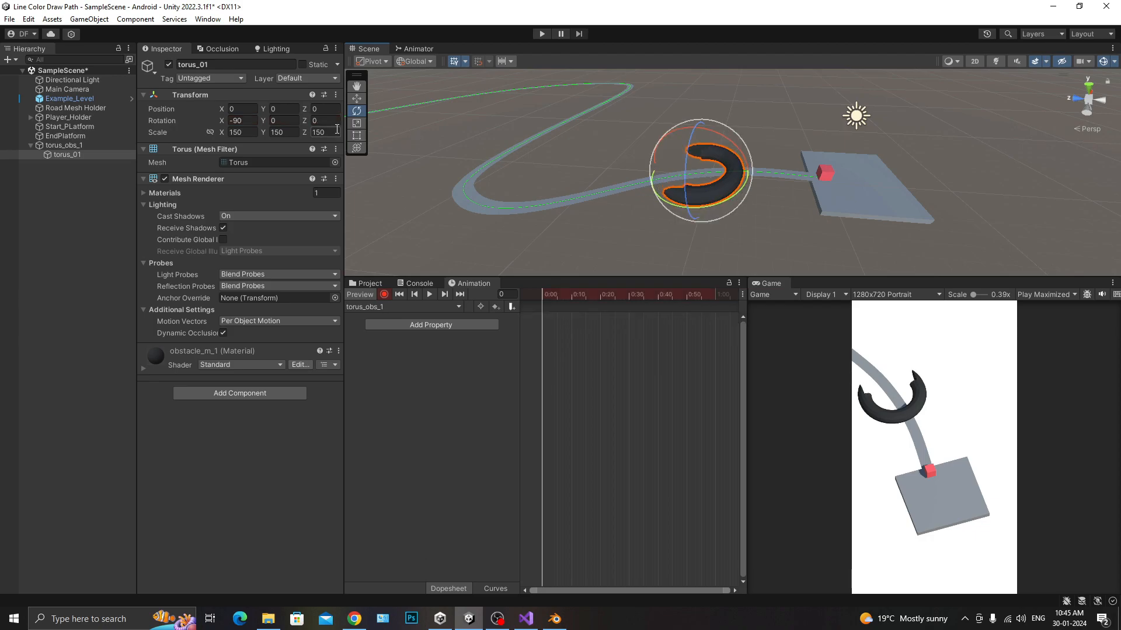
type("1")
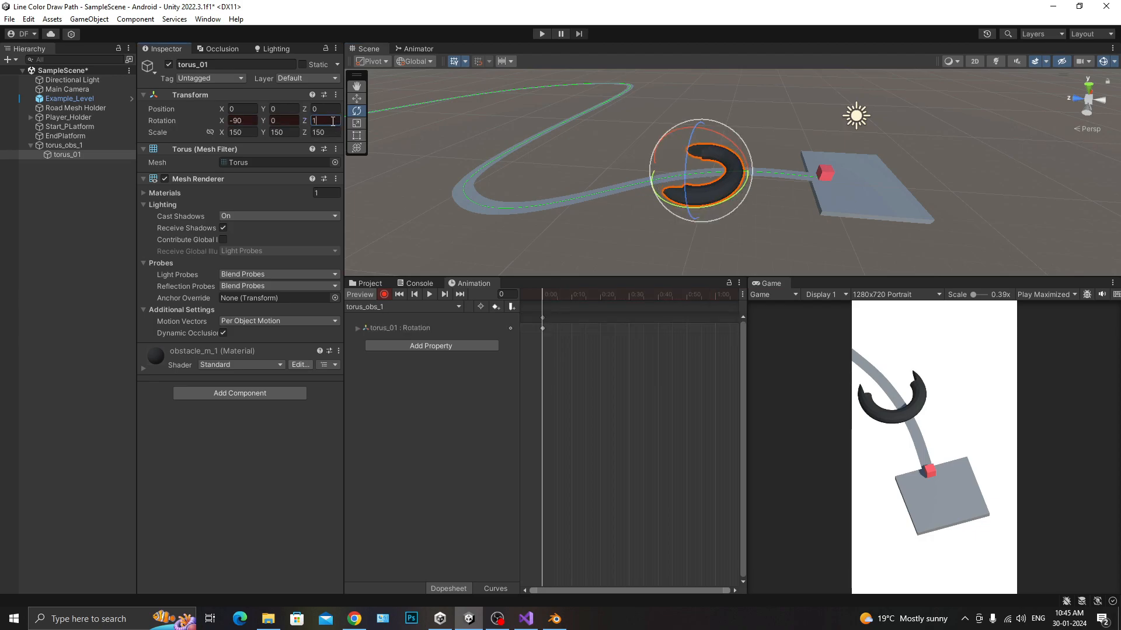
At frame 180 of the animation, record a rotation keyframe for torus_01 with Z rotation set to 180
left_click_drag(544, 302, 706, 327)
scroll(696, 344, "down", 3)
scroll(636, 307, "down", 3)
left_click(686, 305)
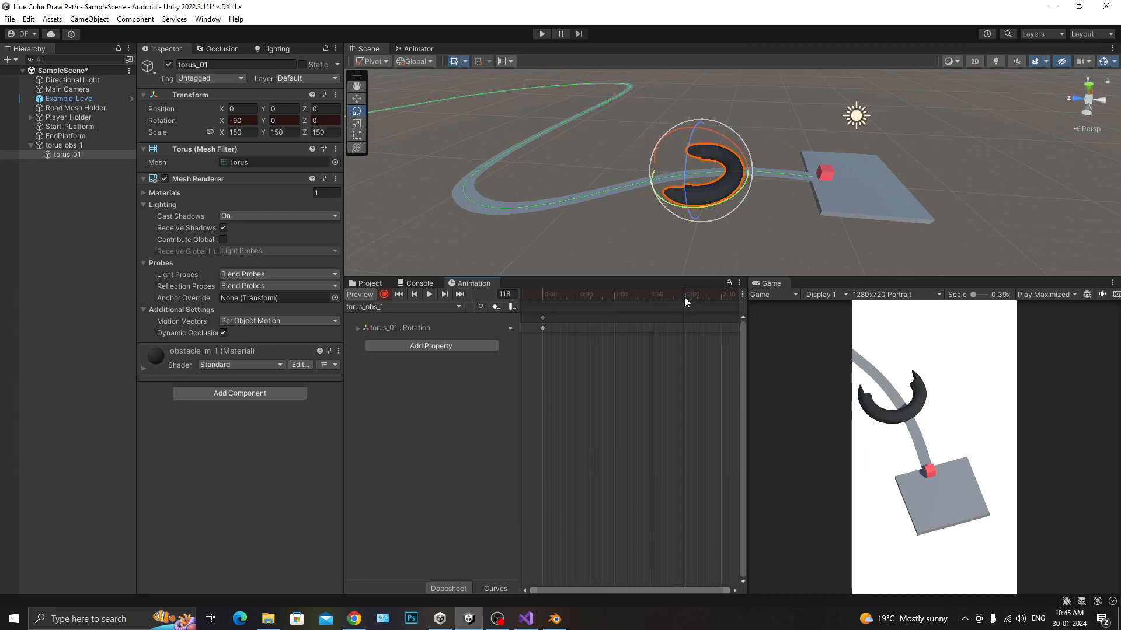
scroll(666, 337, "down", 2)
scroll(647, 304, "down", 3)
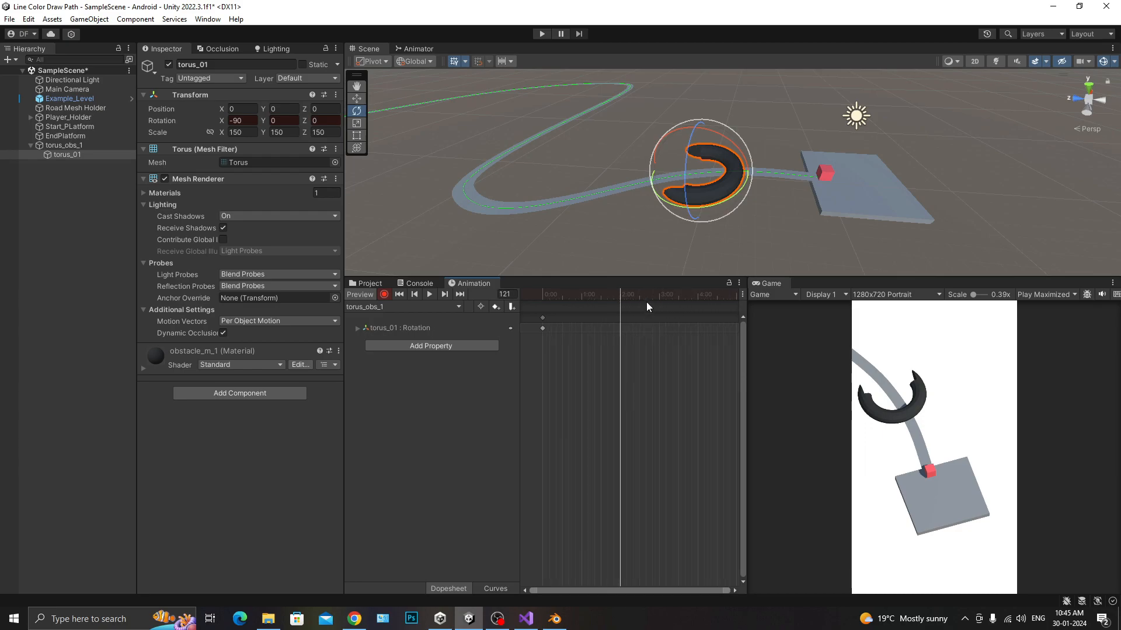
left_click(652, 307)
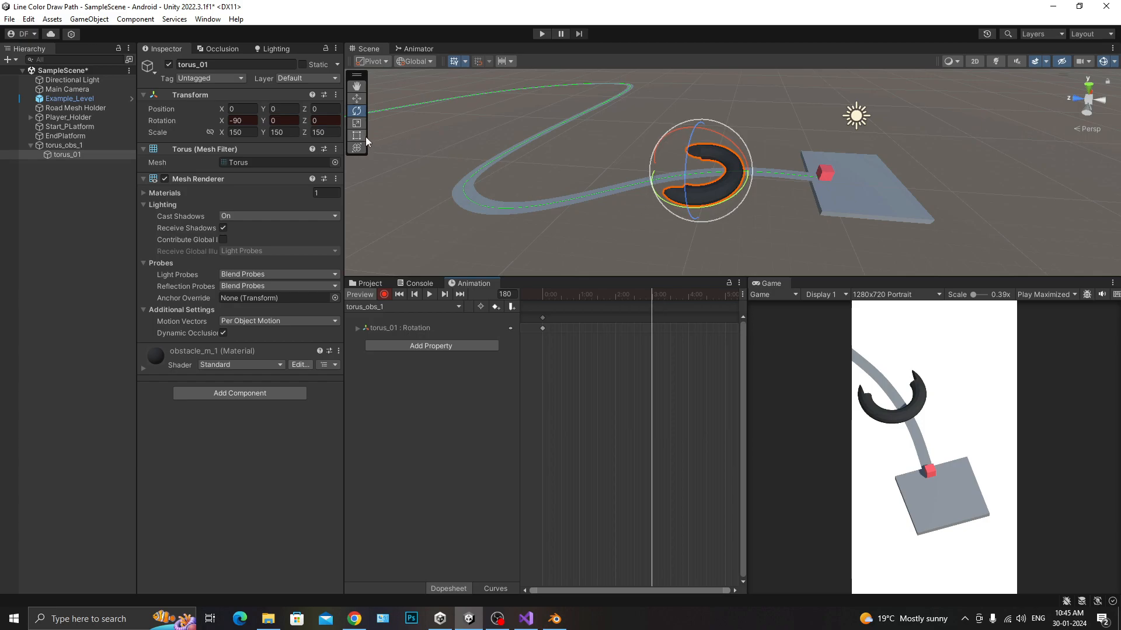
left_click_drag(305, 121, 767, 132)
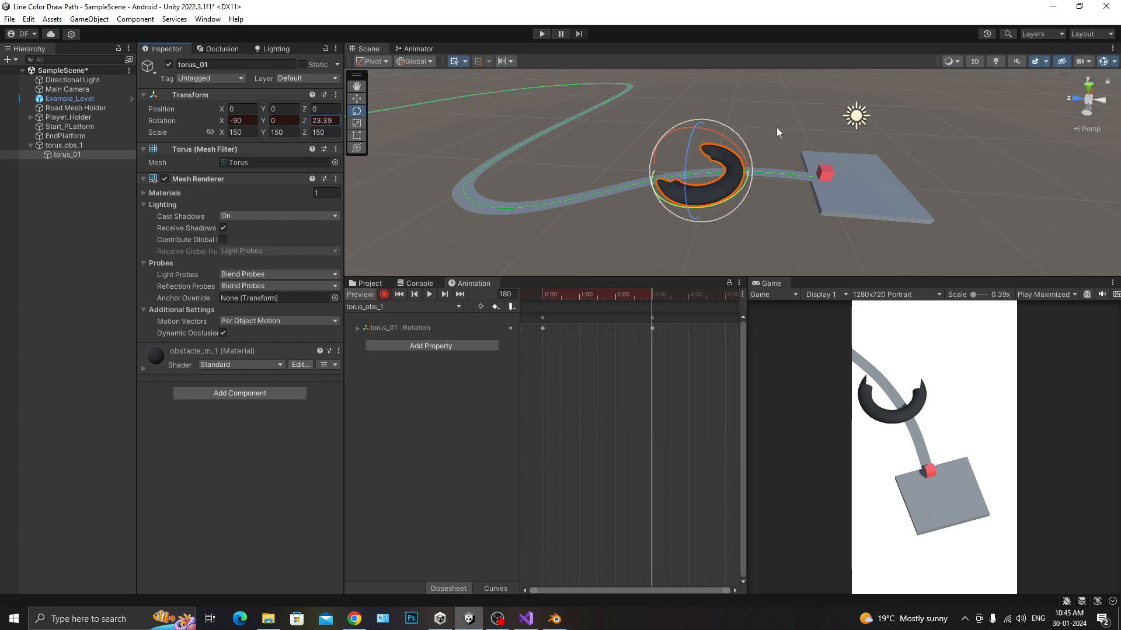
left_click_drag(1023, 132, 320, 145)
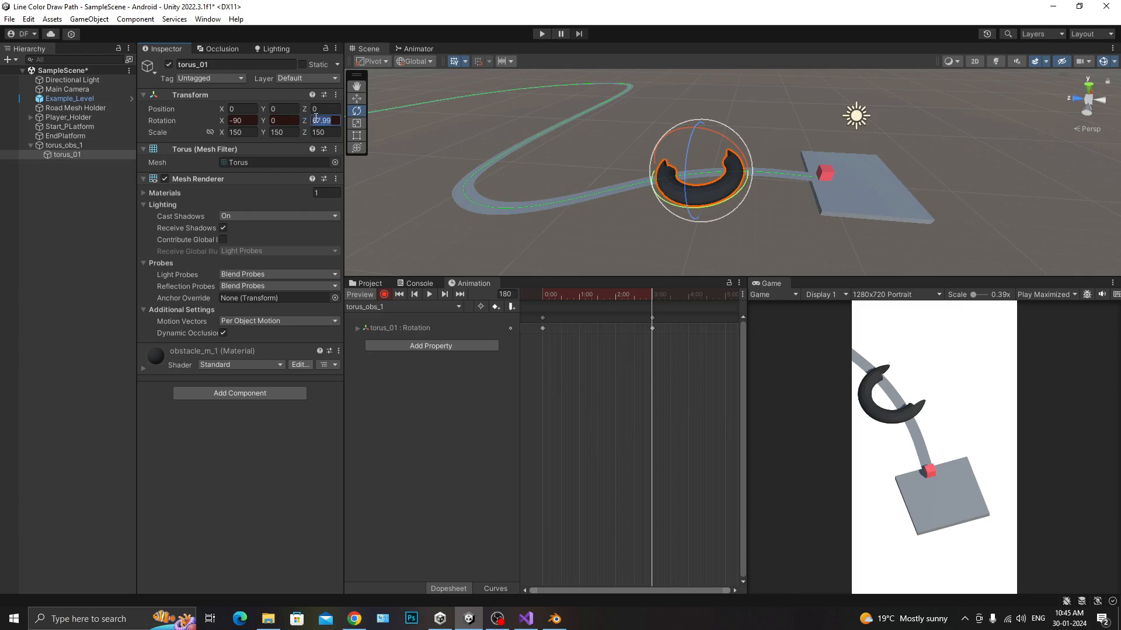
type("180")
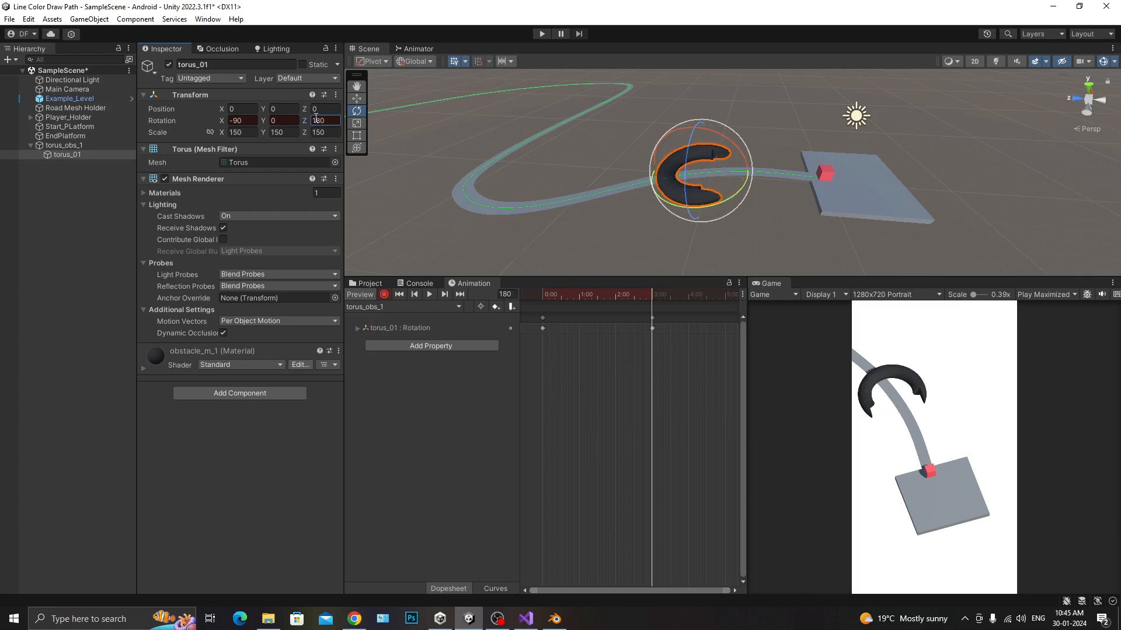
Preview the rotation and speed it up by moving the 180-degree keyframe to about 2:00
left_click_drag(636, 295, 439, 300)
left_click(431, 294)
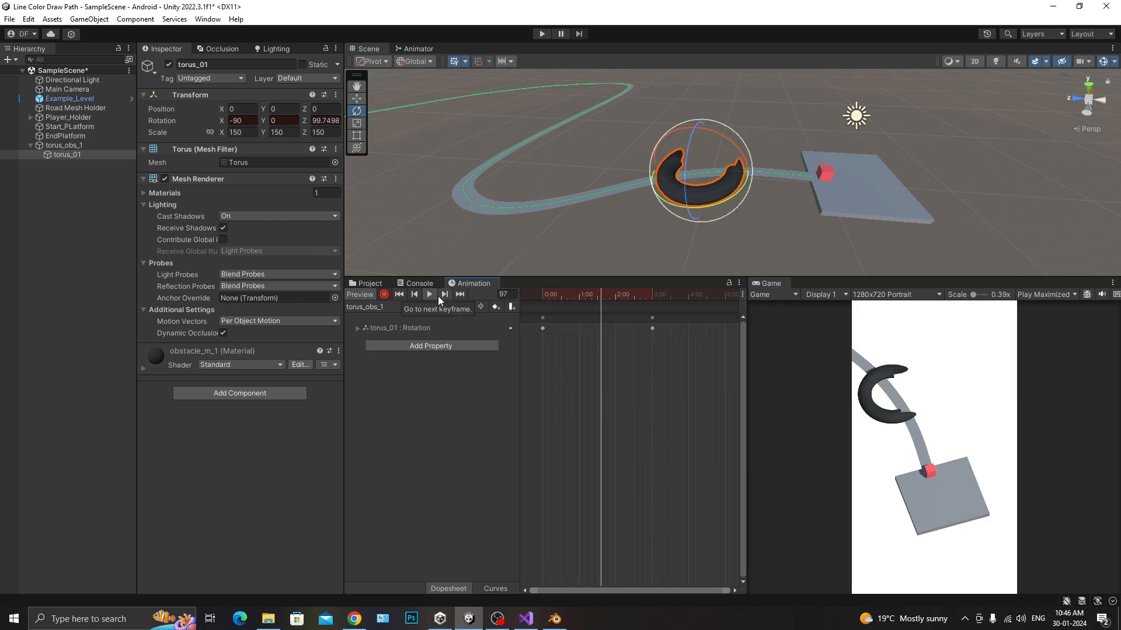
right_click(579, 316)
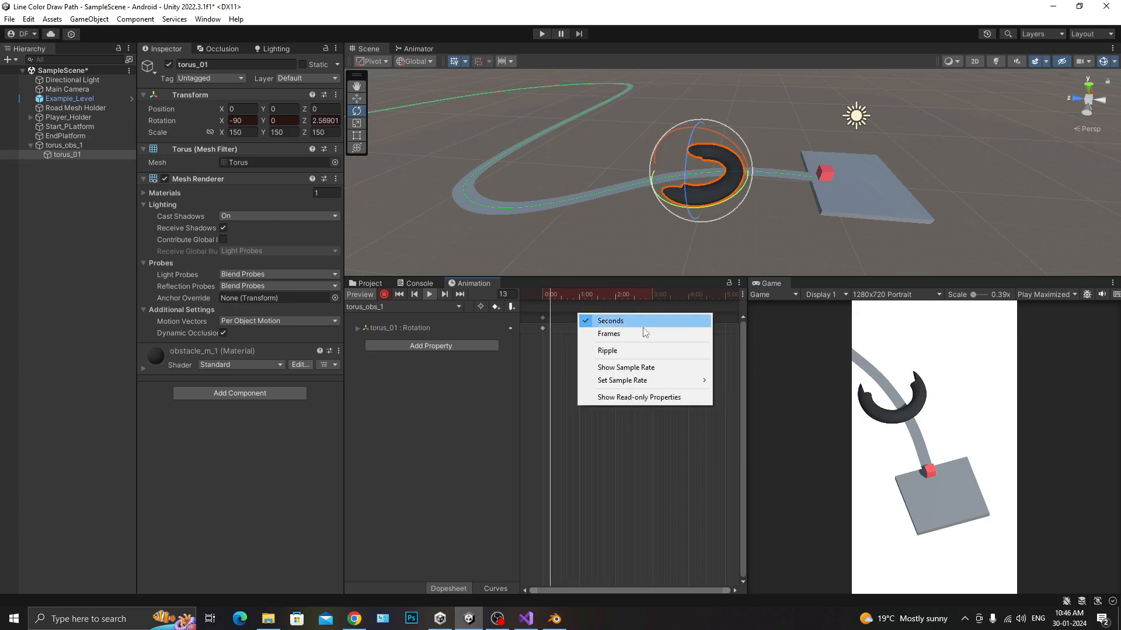
left_click(629, 292)
left_click_drag(654, 319, 453, 292)
left_click(426, 294)
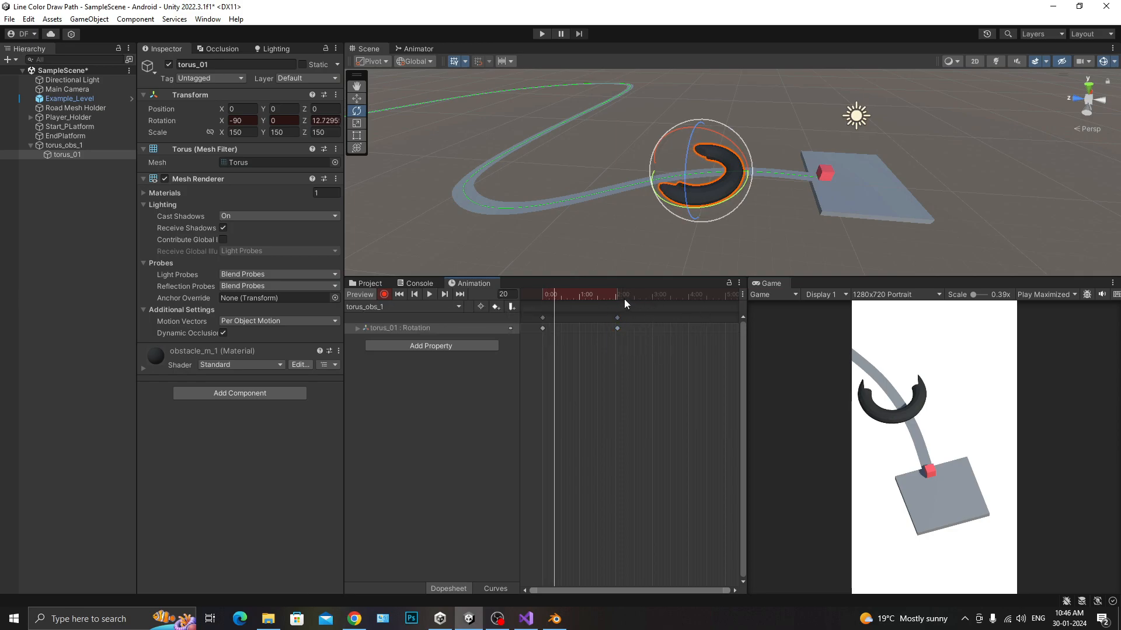
Copy the 180-degree keyframe to frame 180 so the torus pauses in that orientation
left_click(623, 317)
left_click(653, 297)
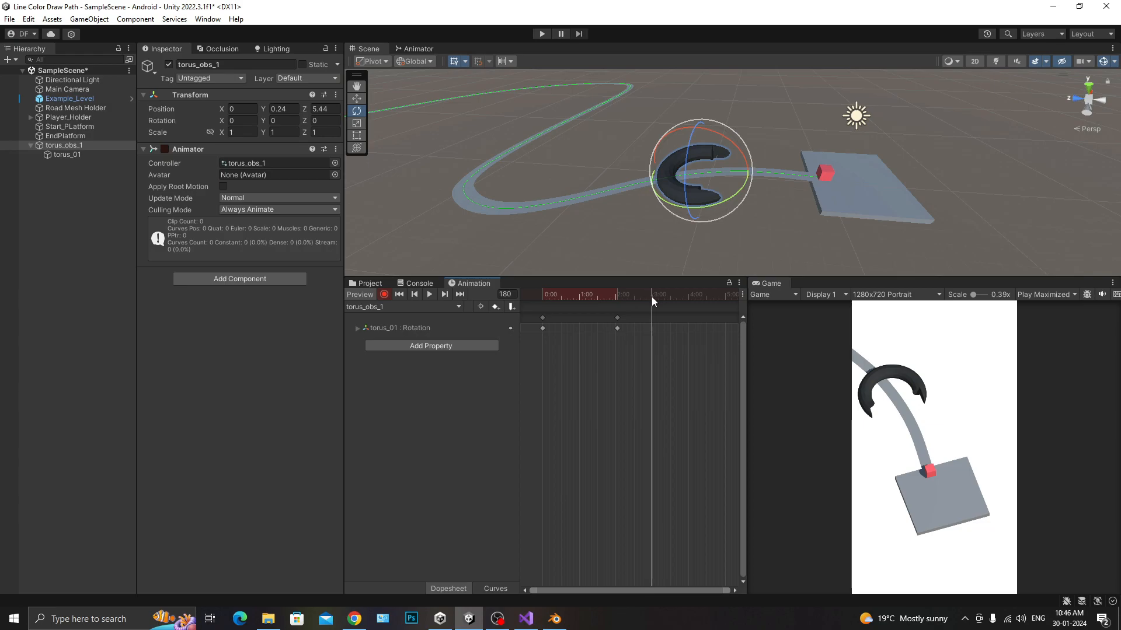
scroll(649, 334, "down", 3)
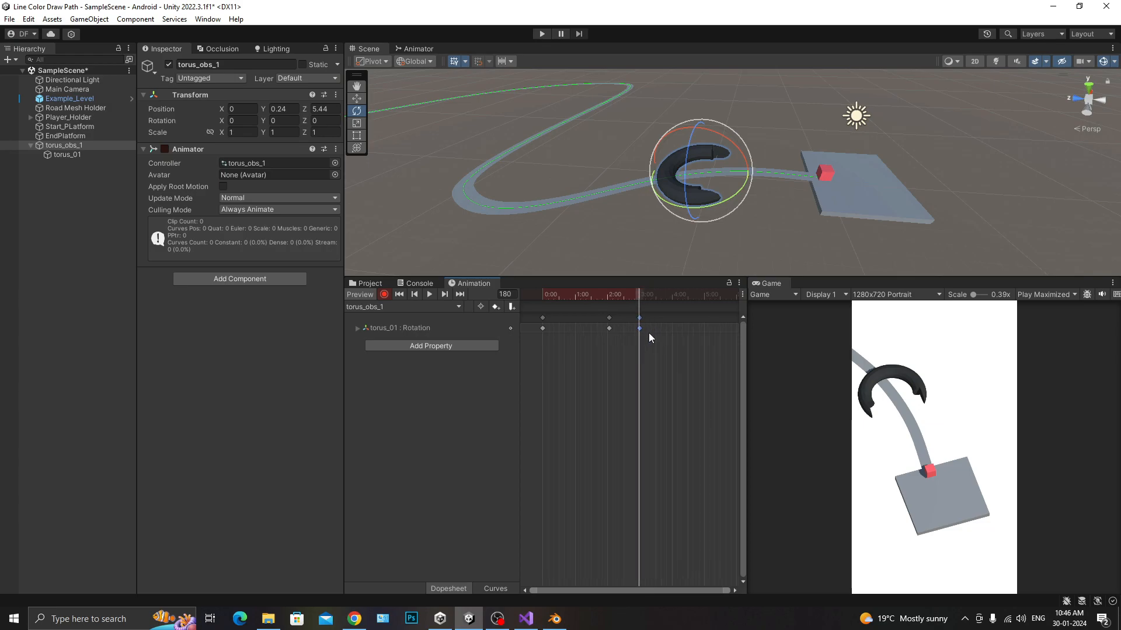
Record a rotation keyframe for torus_01 at frame 302 with Z rotation set to 360
left_click_drag(627, 297, 686, 313)
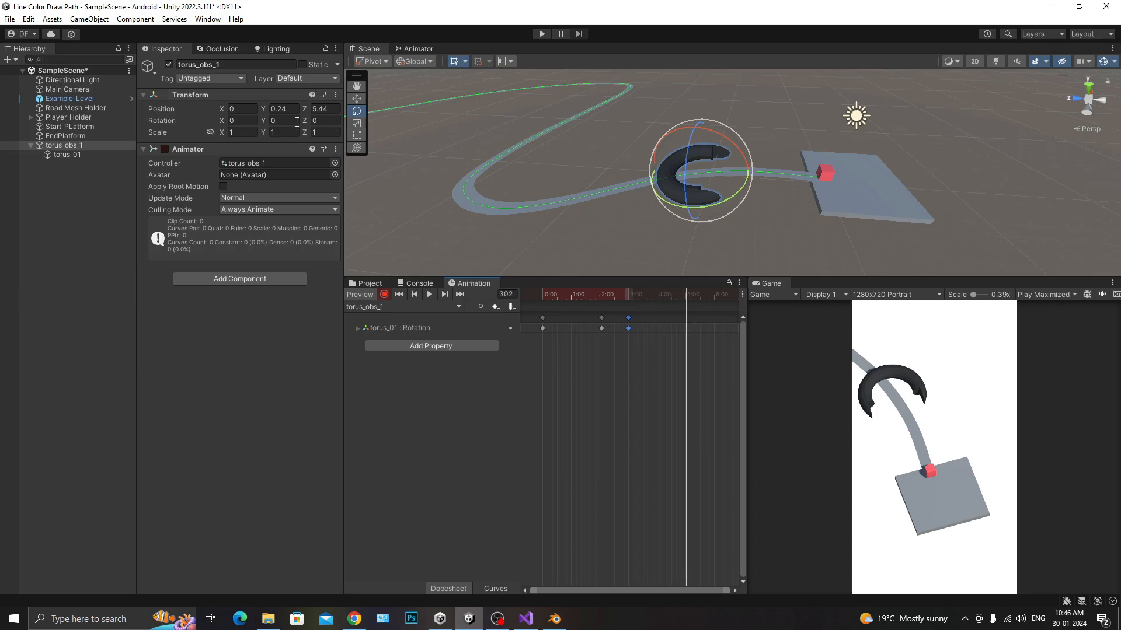
left_click(69, 154)
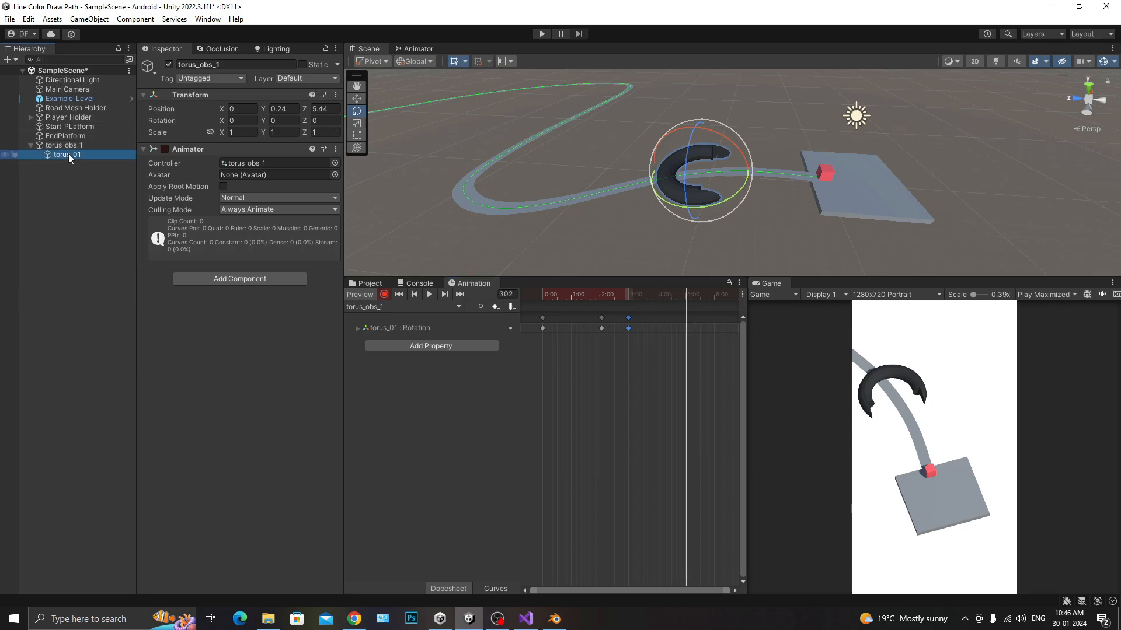
left_click(330, 121)
type("360")
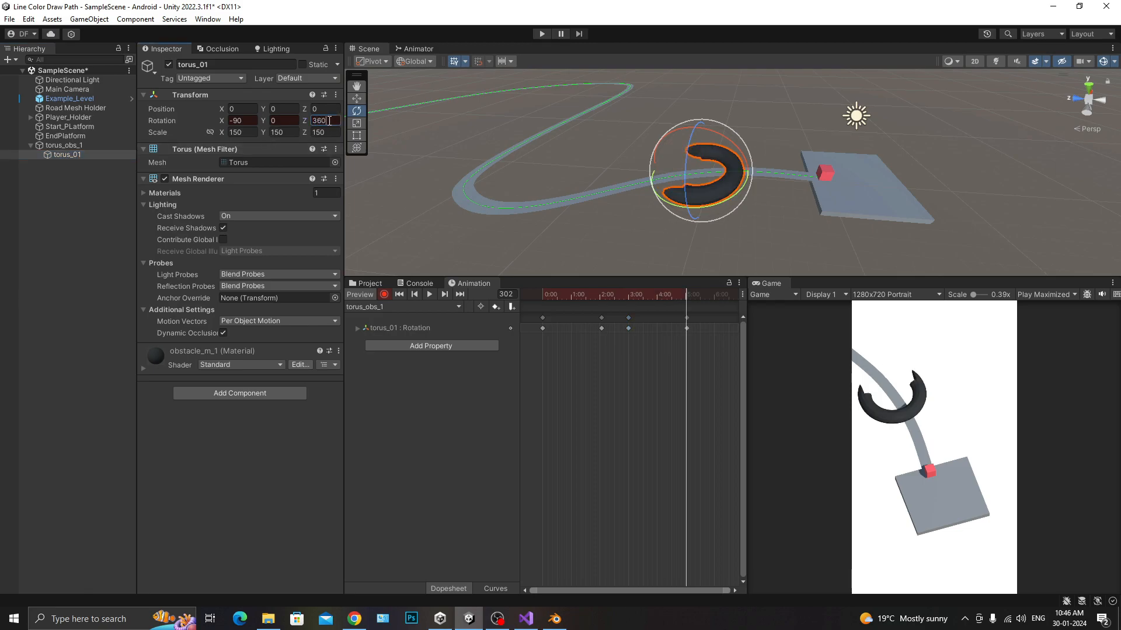
Copy the 360-degree keyframe to about 6:00 for a second pause and play the animation
left_click_drag(543, 294, 481, 307)
left_click(688, 317)
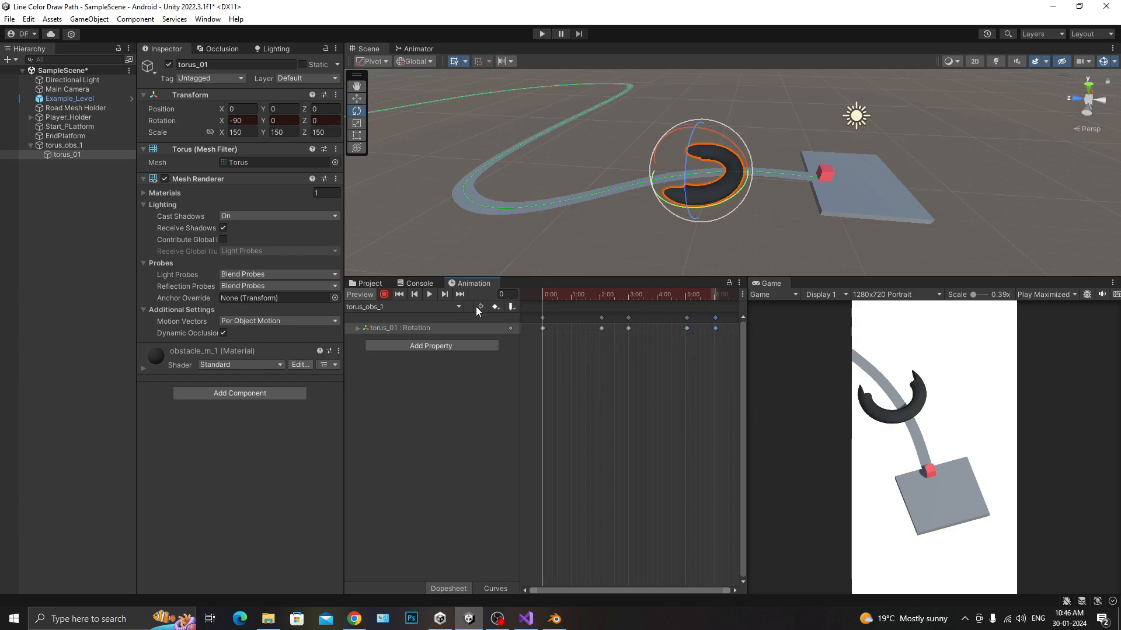
left_click(429, 295)
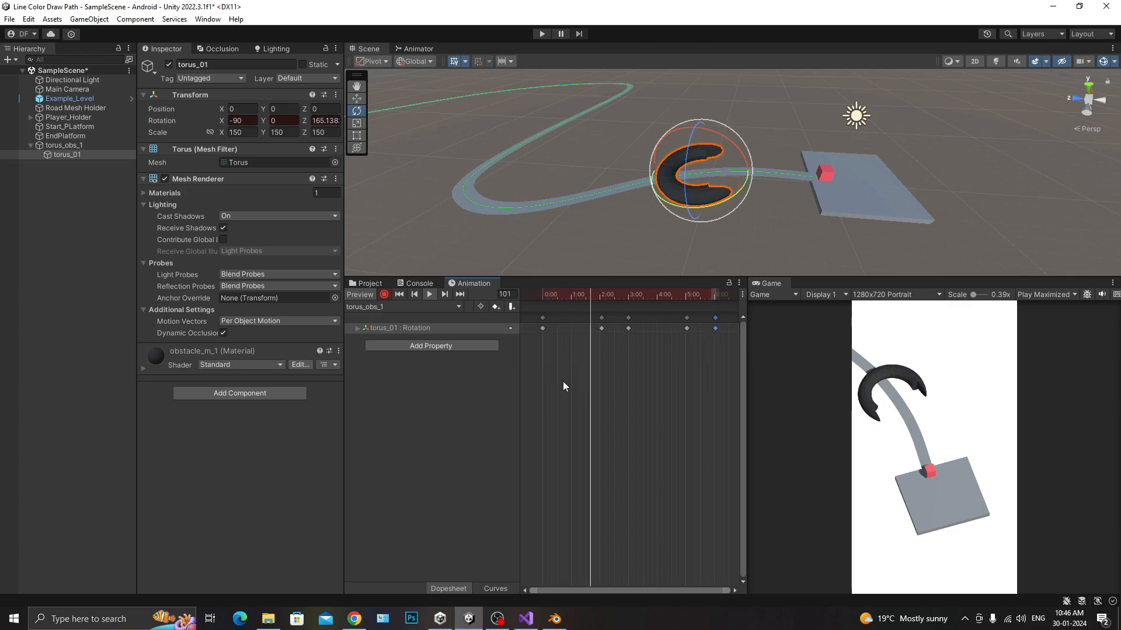
Select all rotation keyframes, compress them so the clip ends at about 5:00, and play the animation
left_click_drag(722, 369, 492, 249)
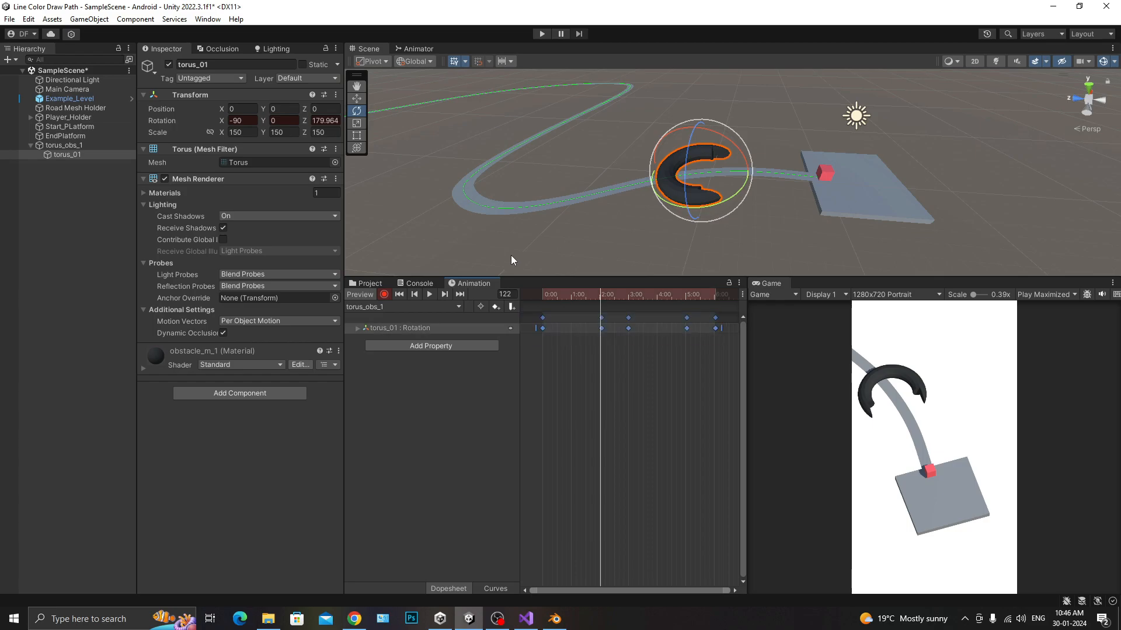
left_click_drag(718, 328, 690, 323)
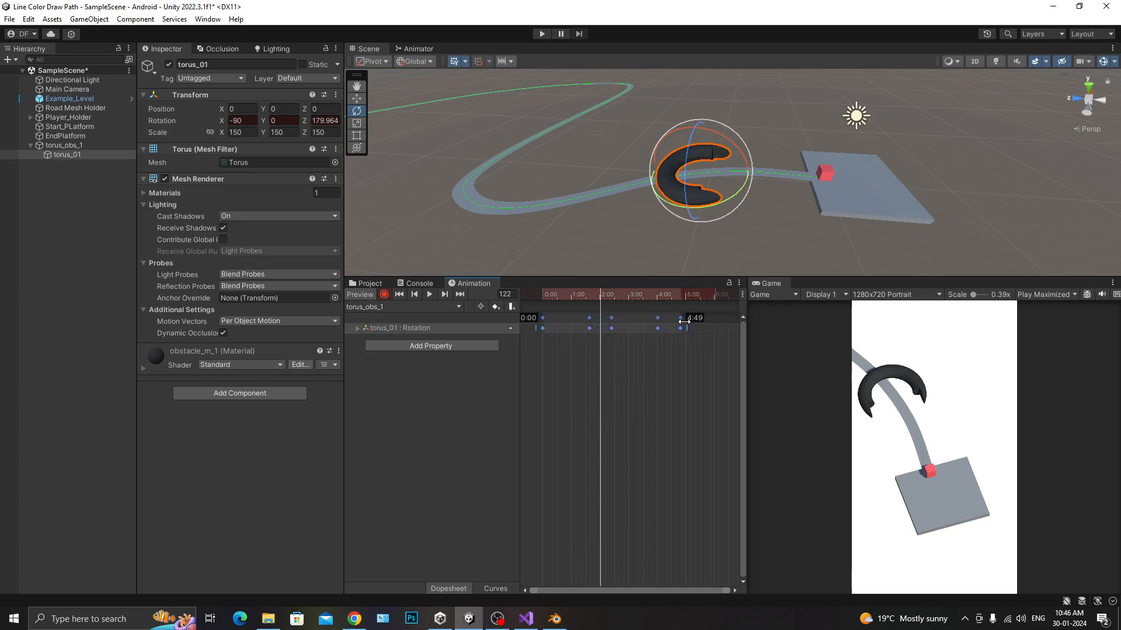
left_click_drag(576, 296, 580, 383)
key("space")
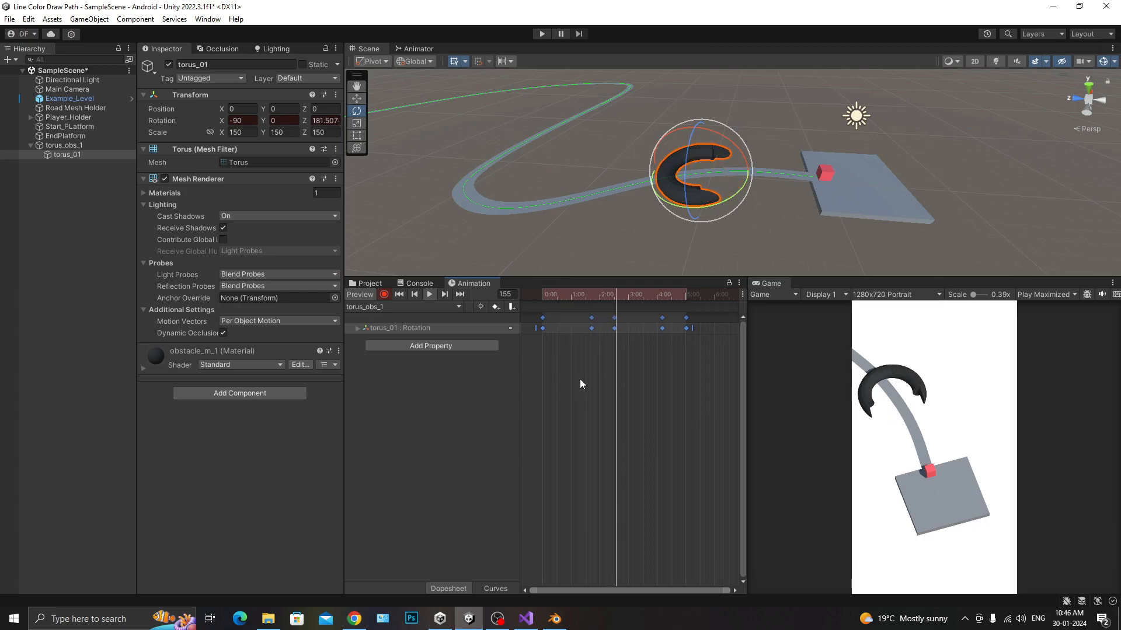
Stop recording the animation, save the scene, and select torus_obs_1 with the project assets shown
left_click(383, 295)
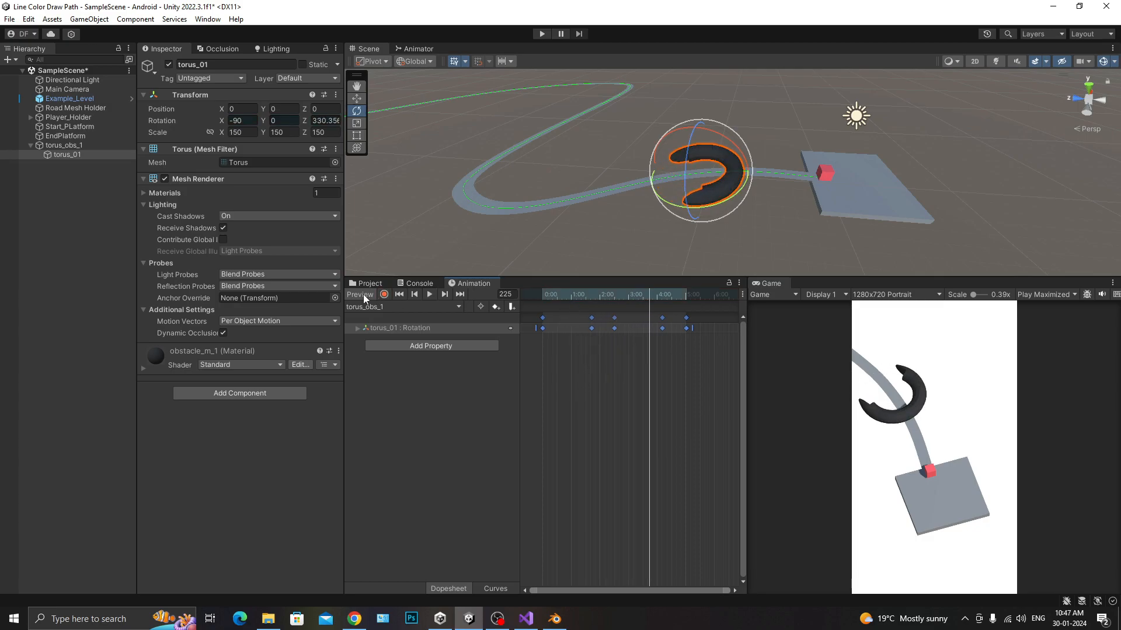
key("ctrl+s")
left_click(353, 283)
left_click(71, 146)
left_click(69, 154)
left_click(78, 146)
Enlarge the scene view and examine how the torus obstacle sits across the road
scroll(495, 138, "down", 10)
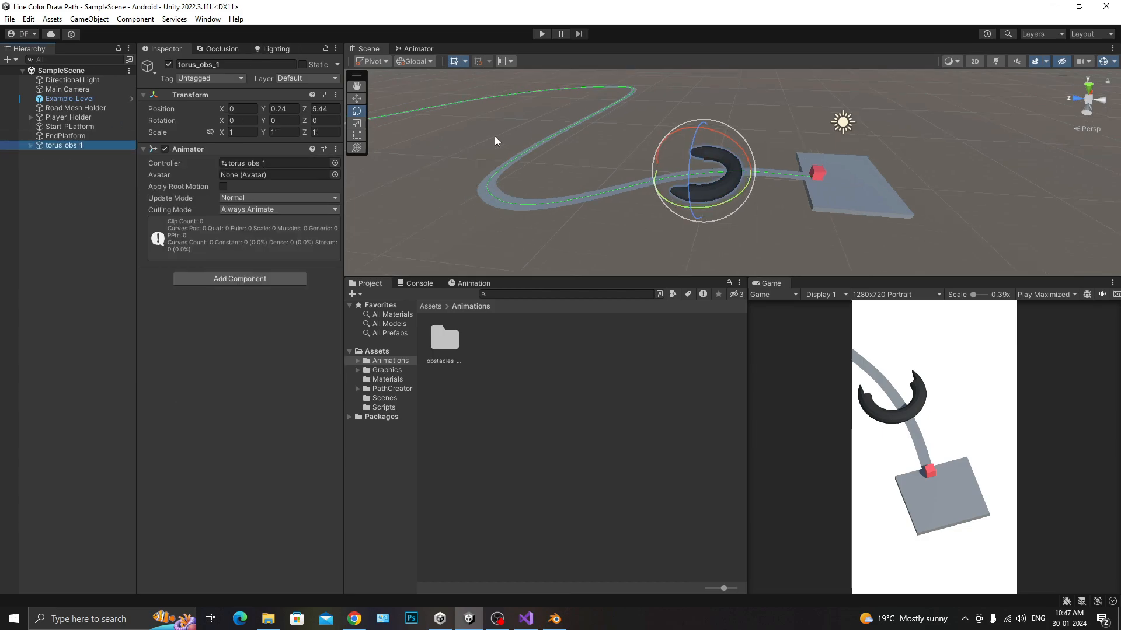
middle_click_drag(657, 140, 607, 137)
right_click_drag(700, 204, 768, 248)
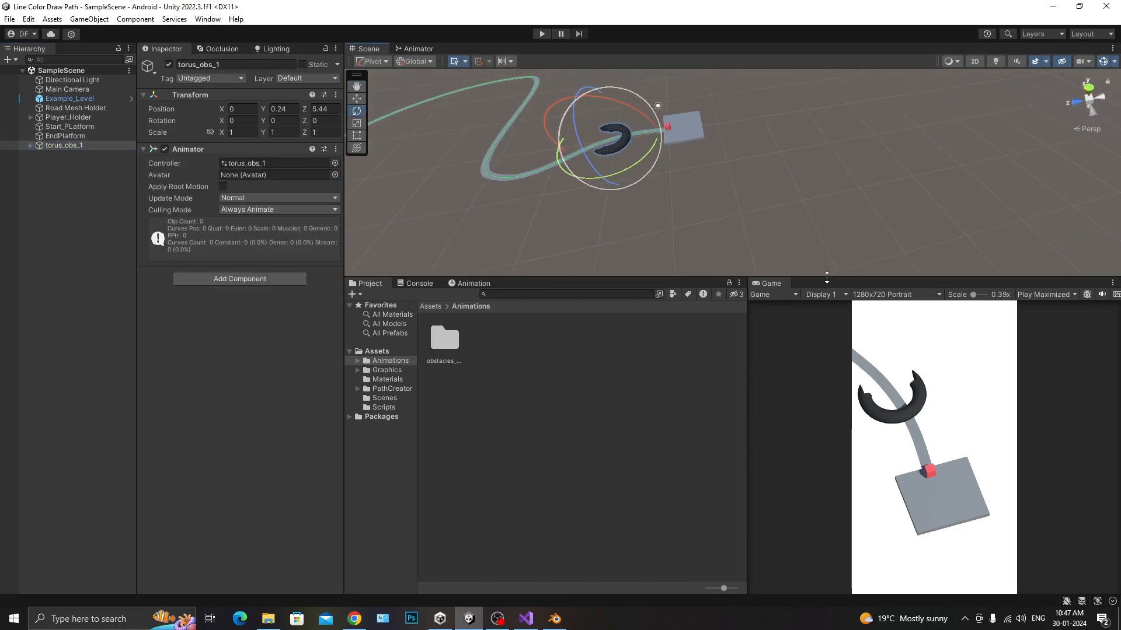
left_click_drag(827, 277, 827, 324)
right_click_drag(818, 215, 750, 203)
middle_click_drag(683, 173, 736, 202)
scroll(735, 202, "up", 3)
scroll(736, 202, "up", 8)
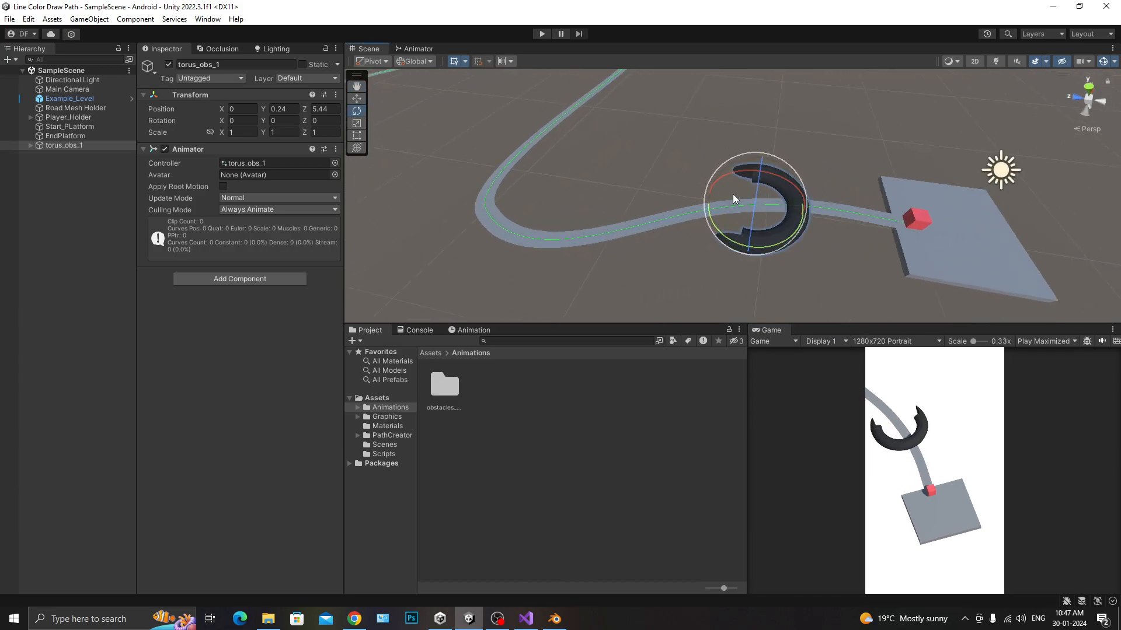
scroll(677, 142, "down", 4)
middle_click_drag(678, 143, 675, 159)
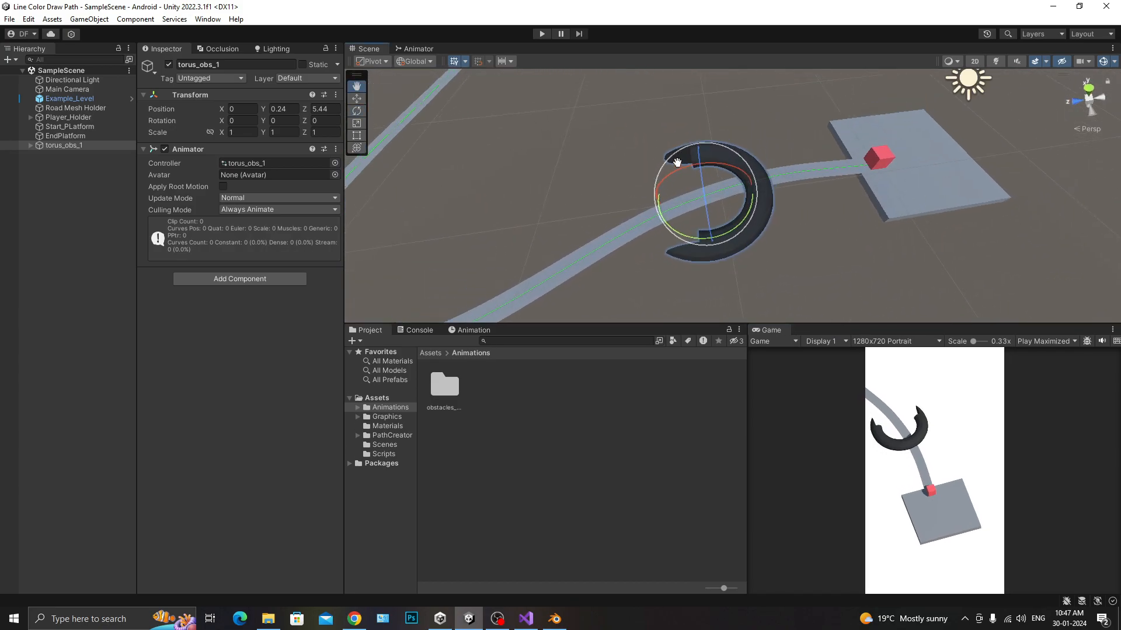
right_click_drag(754, 157, 725, 165)
mouse_move(725, 163)
middle_mouse_down()
mouse_move(718, 180)
mouse_move(709, 167)
middle_mouse_up()
Try rotating torus_obs_1 with the Rotate tool, save the scene, and undo the rotation
key("w")
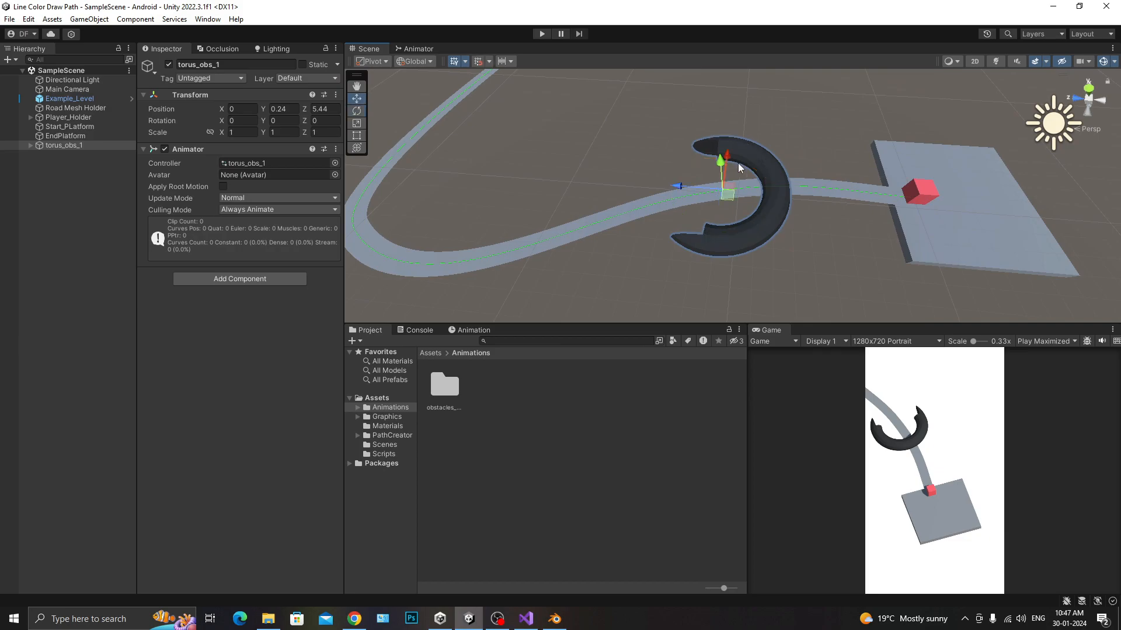
key("e")
left_click_drag(748, 225, 780, 215)
key("ctrl+s")
key("w")
key("ctrl+z")
Create a folder named Prefebs in the project's Assets folder
left_click(381, 397)
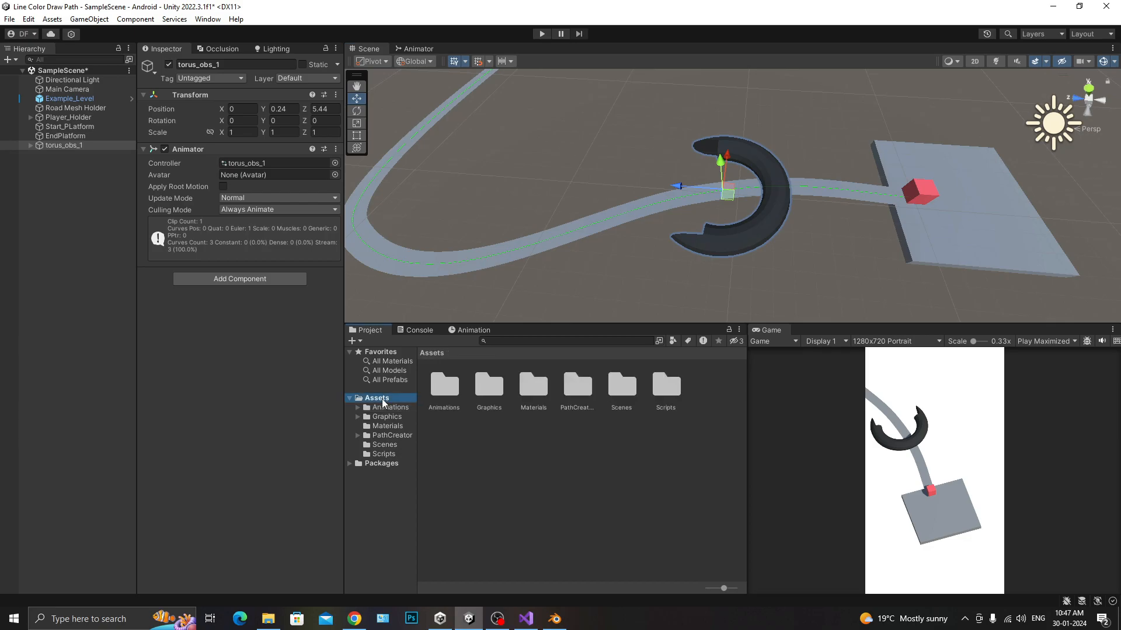
right_click(633, 507)
mouse_move(808, 191)
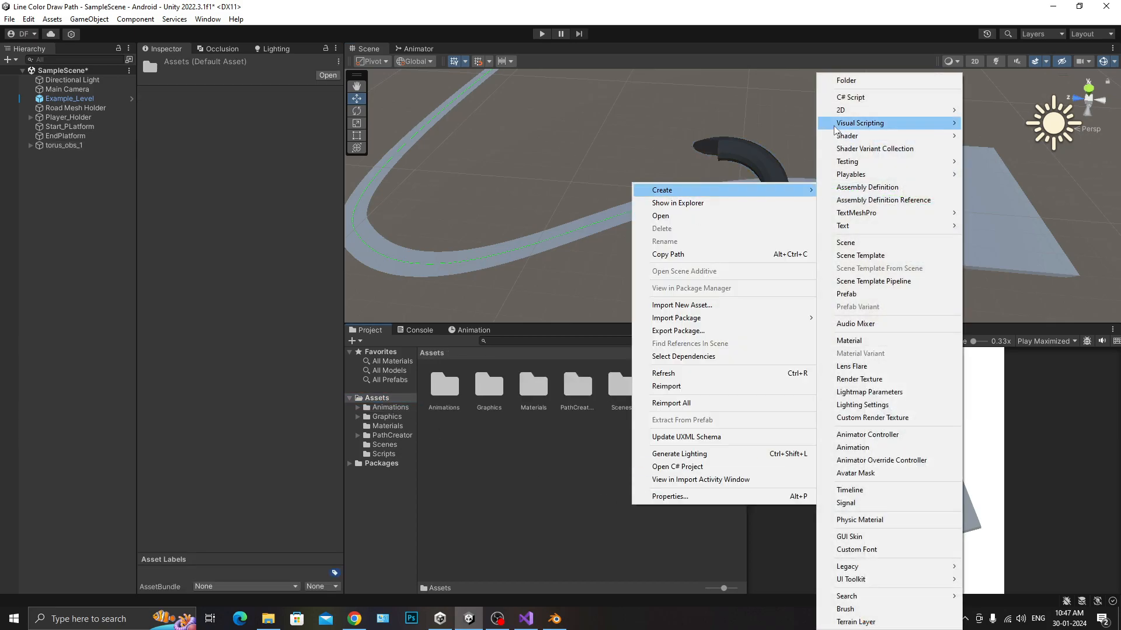
left_click(844, 81)
type("Prefebs")
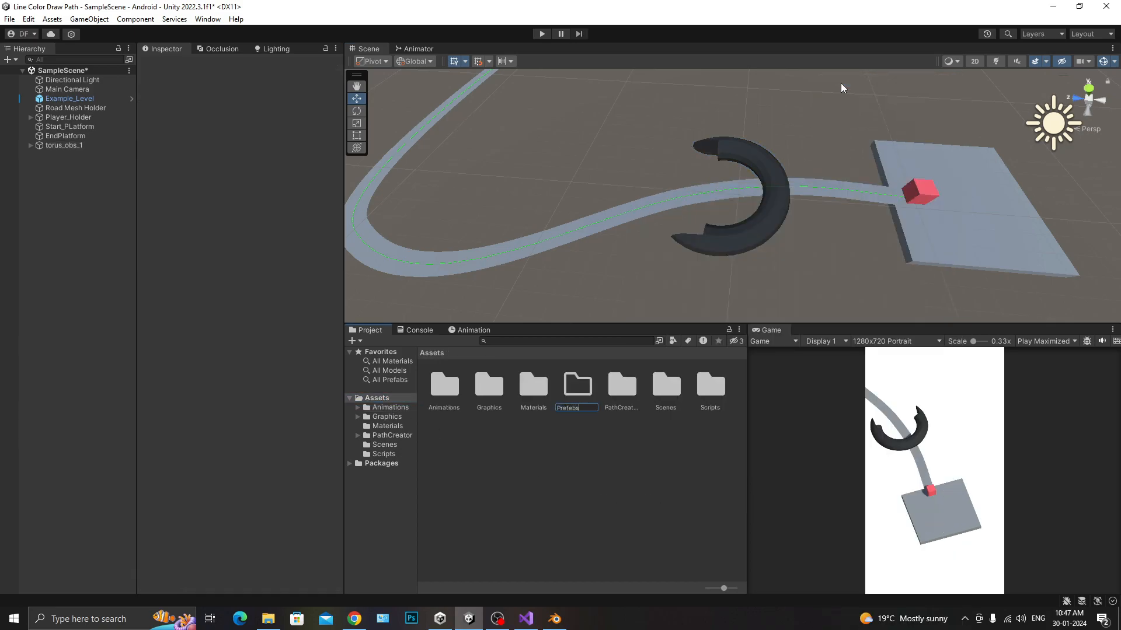
key("Return")
Create a subfolder named Obstacle inside the Prefebs folder and open it
right_click(558, 452)
mouse_move(628, 138)
left_click(802, 81)
type("Obstacle")
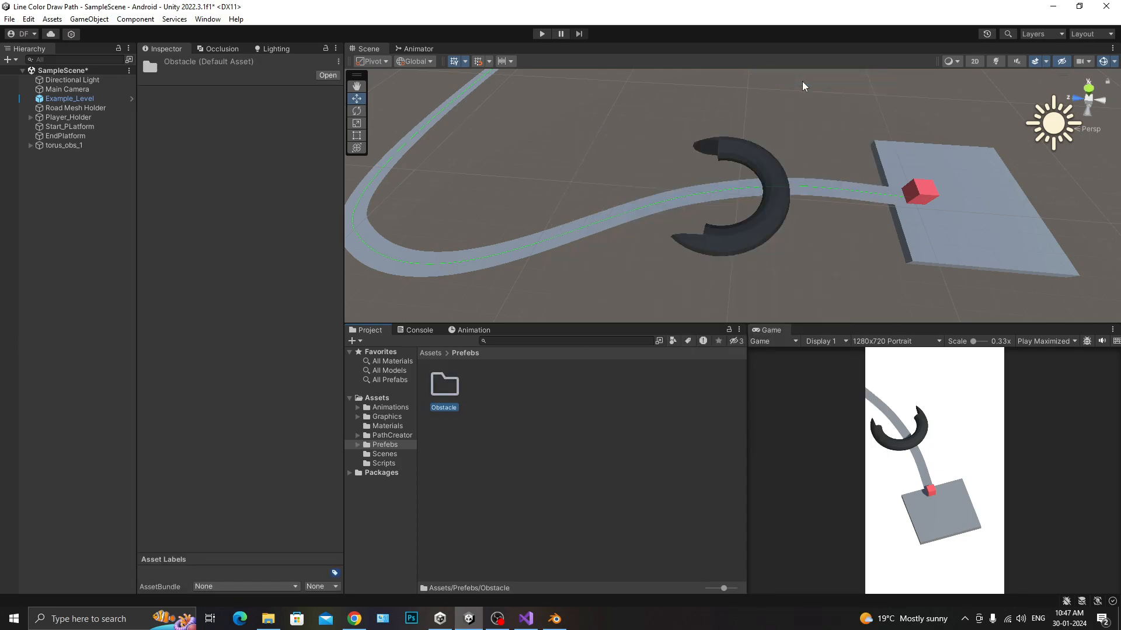
key("Return")
Turn torus_obs_1 from the scene into a prefab in the Obstacle folder and save the scene
left_click(66, 145)
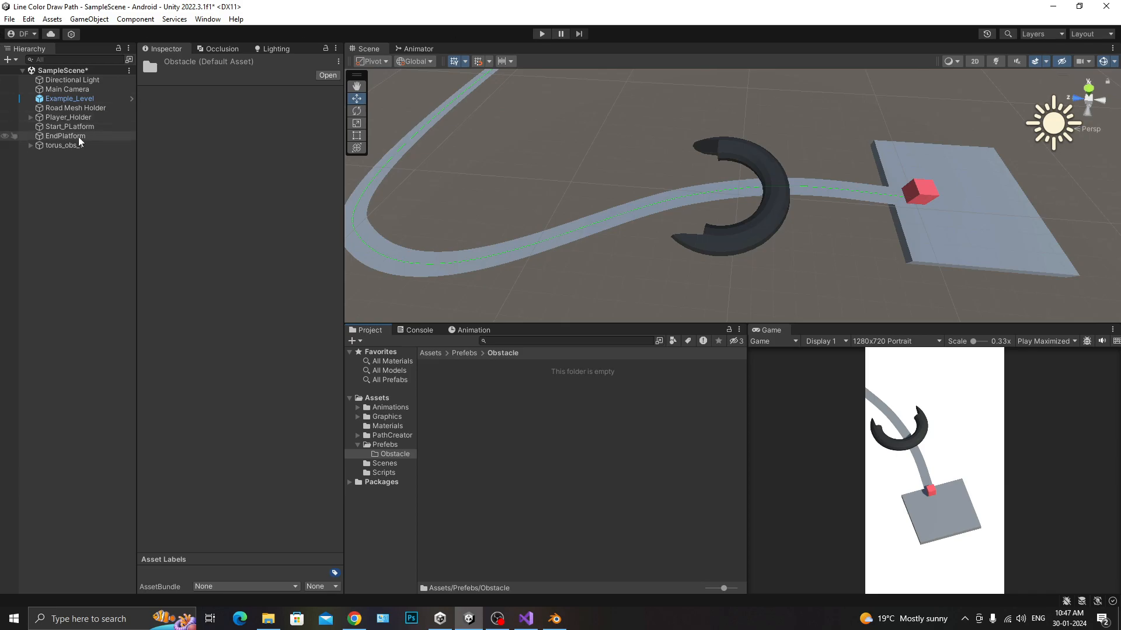
left_click_drag(74, 146, 544, 421)
key("ctrl+s")
Move torus_obs_1 farther along the road to about X -1.31, Z 9.49 and rotate it to about -30° on Y
left_click(61, 161)
left_click(65, 145)
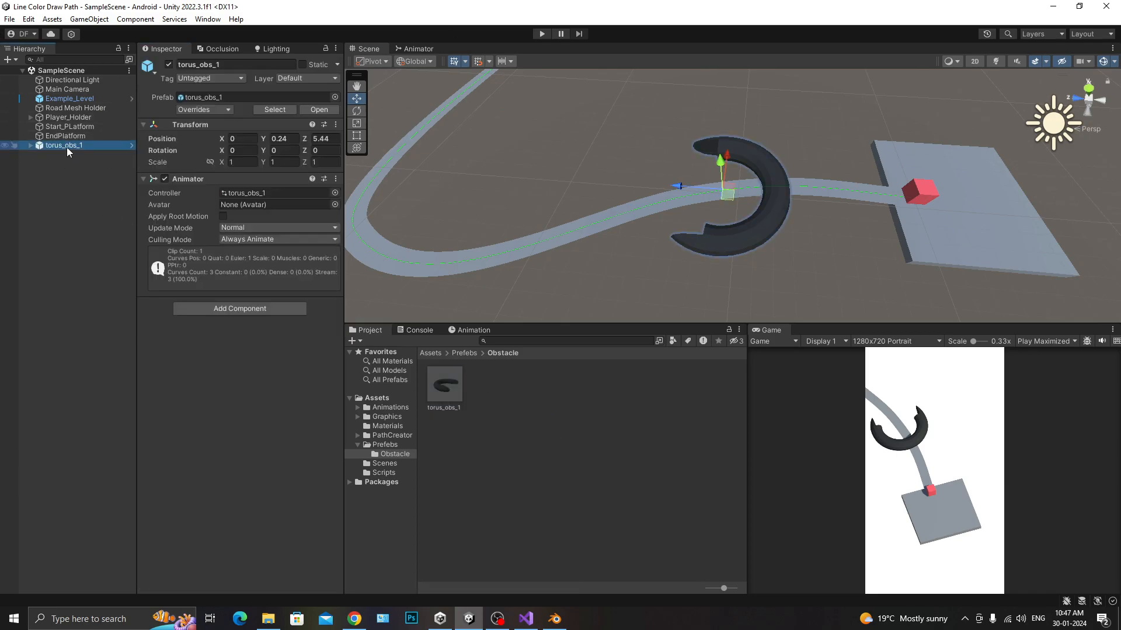
scroll(646, 209, "down", 4)
key("e")
left_click_drag(738, 231, 776, 237)
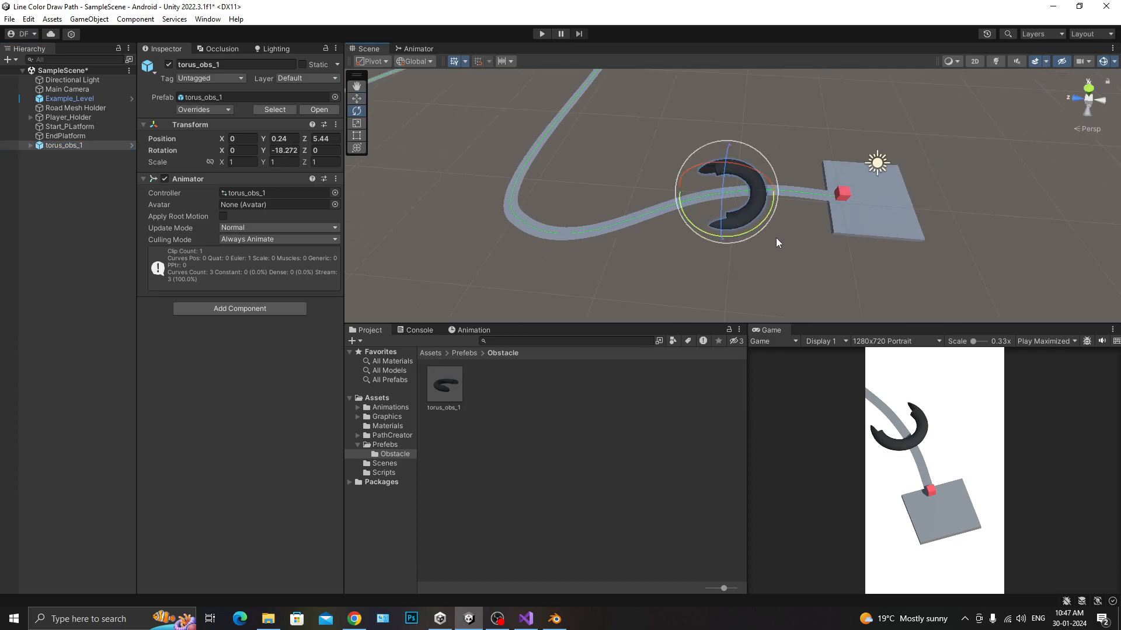
key("w")
mouse_move(689, 187)
left_mouse_down()
mouse_move(610, 185)
mouse_move(670, 195)
left_mouse_up()
key("e")
left_click_drag(671, 234, 699, 228)
Align torus_obs_1 with the road from the top view, at about X -1.57 with a Y rotation of about -32°
left_click_drag(809, 175, 787, 227, "alt")
left_click(1089, 103)
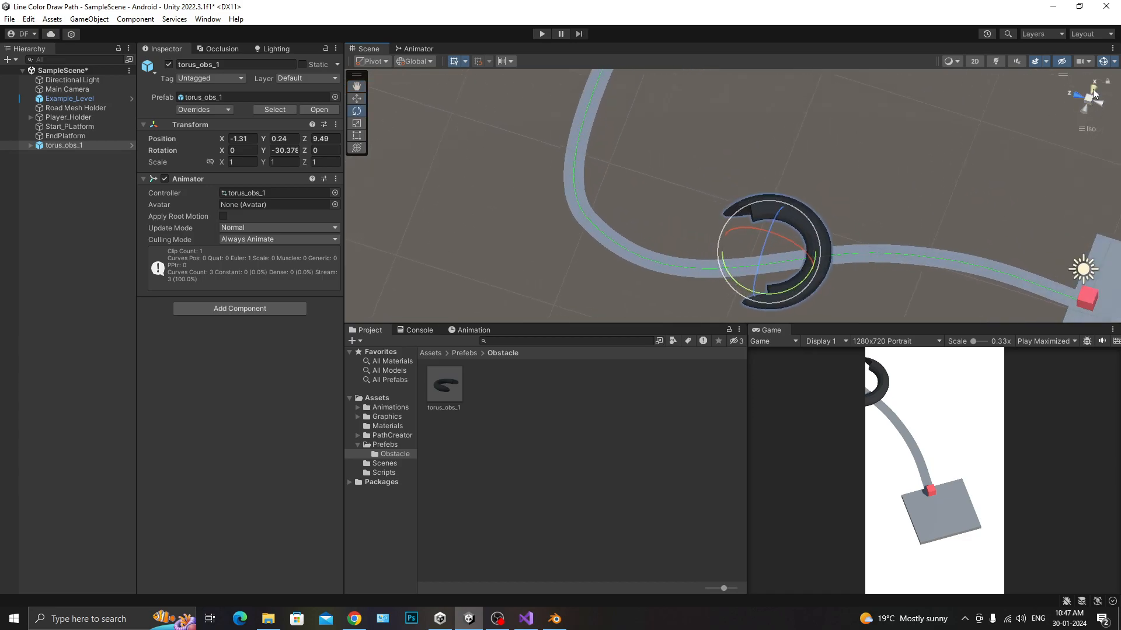
left_click(1092, 104)
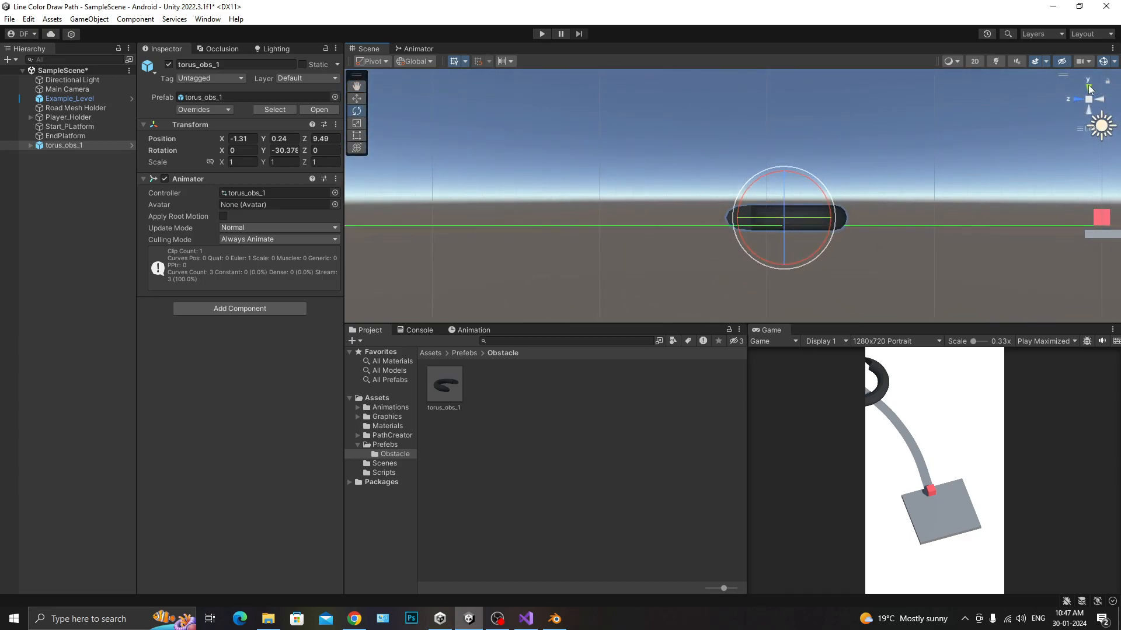
mouse_move(724, 273)
left_mouse_down()
mouse_move(741, 267)
mouse_move(734, 276)
mouse_move(719, 263)
mouse_move(731, 252)
left_mouse_up()
key("w")
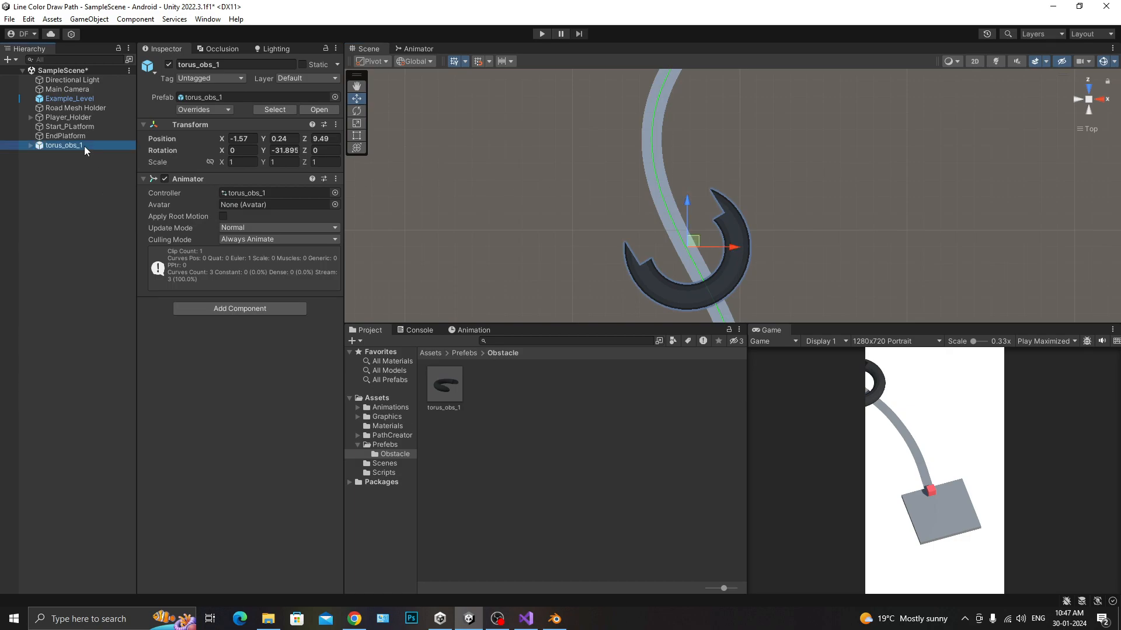
Duplicate torus_obs_1 and place the copy past the next bend at about X 0.87, Z 16.26, rotated about 79° on Y
left_click(88, 186)
left_click(89, 145)
key("ctrl+d")
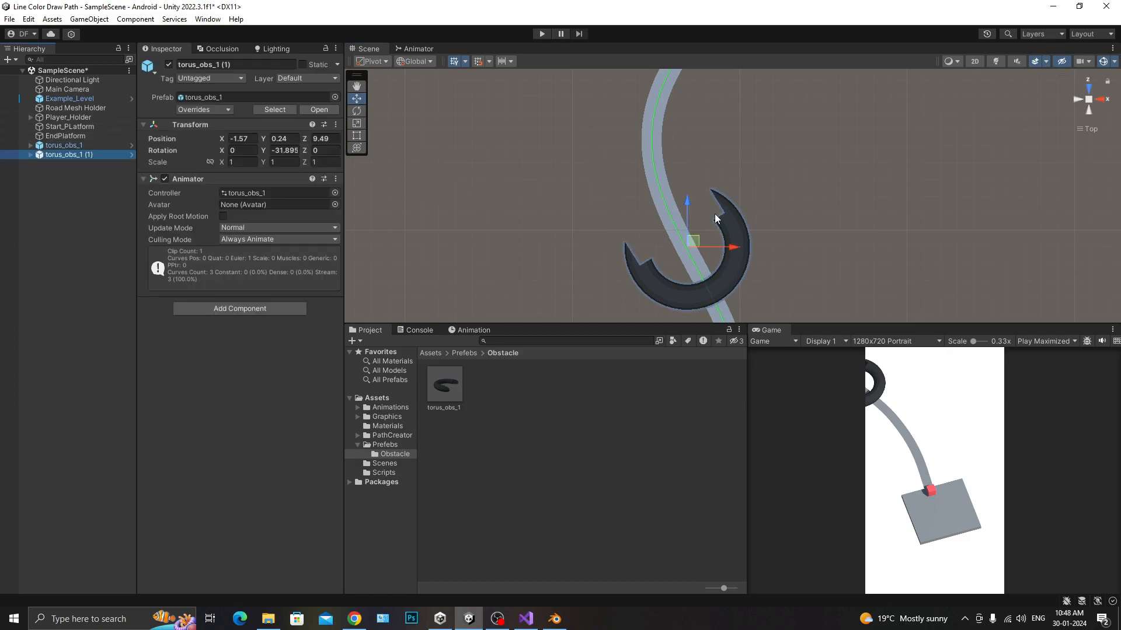
left_click_drag(693, 241, 685, 62)
scroll(704, 124, "down", 8)
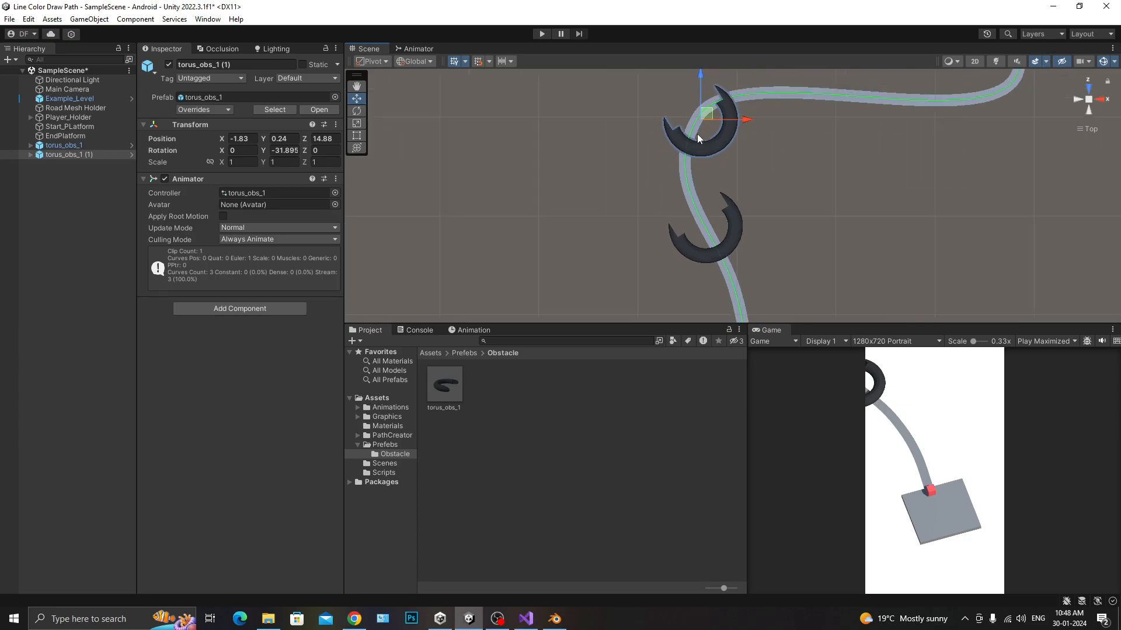
middle_click_drag(721, 107, 657, 215)
left_click_drag(640, 221, 528, 279)
key("e")
key("w")
left_click_drag(686, 175, 693, 188)
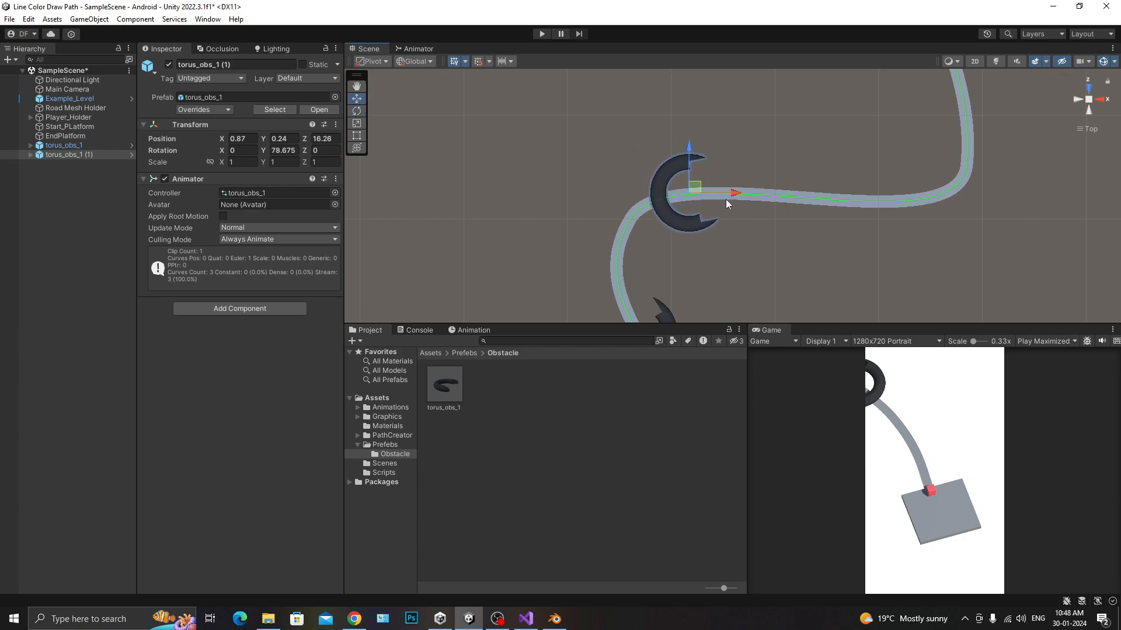
Duplicate the second torus and place the copy at the following bend, about X 14.61, Z 18.95, rotated about 24° on Y
middle_click_drag(734, 200, 621, 220)
scroll(671, 163, "down", 14)
middle_click_drag(679, 181, 647, 233)
key("ctrl+d")
left_click_drag(636, 243, 859, 227)
key("f")
key("e")
key("w")
left_click_drag(759, 190, 751, 115)
key("e")
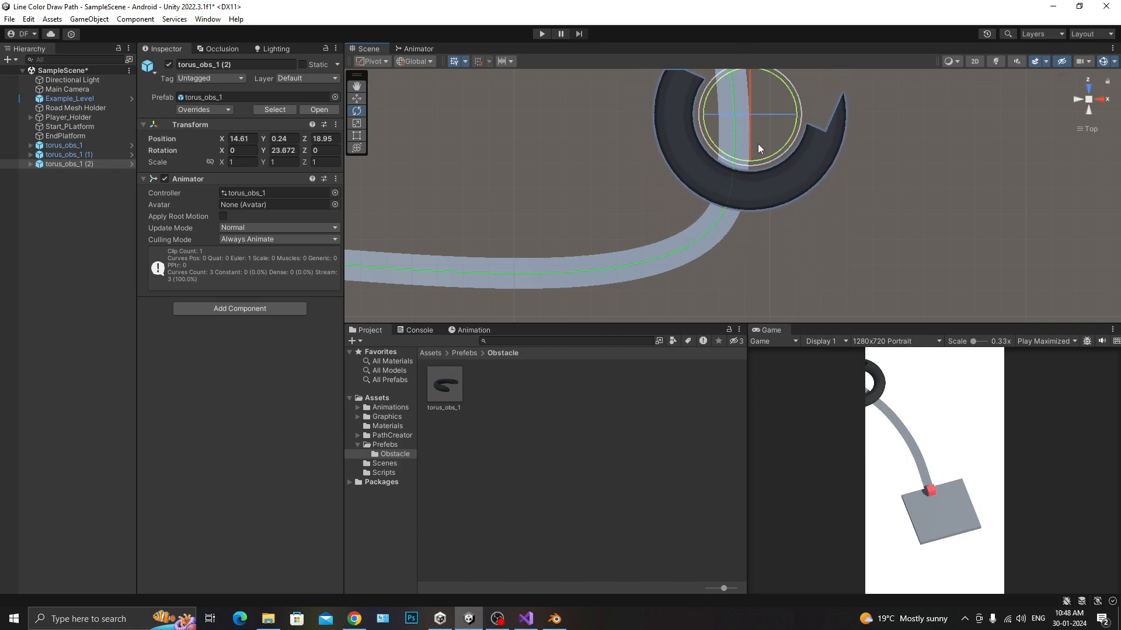
Fine-tune the third torus over the road to about 3.7° on Y, X 14.39 and Z 19.14
left_click_drag(771, 161, 795, 146)
key("w")
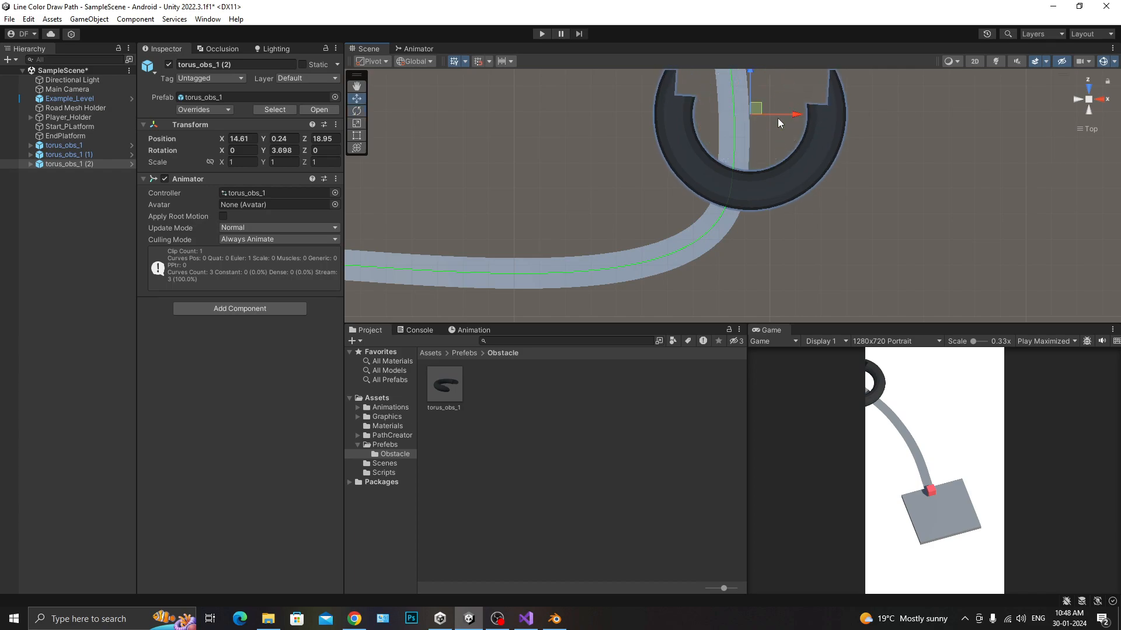
key("f")
mouse_move(771, 197)
left_mouse_down()
mouse_move(749, 198)
mouse_move(761, 199)
left_mouse_up()
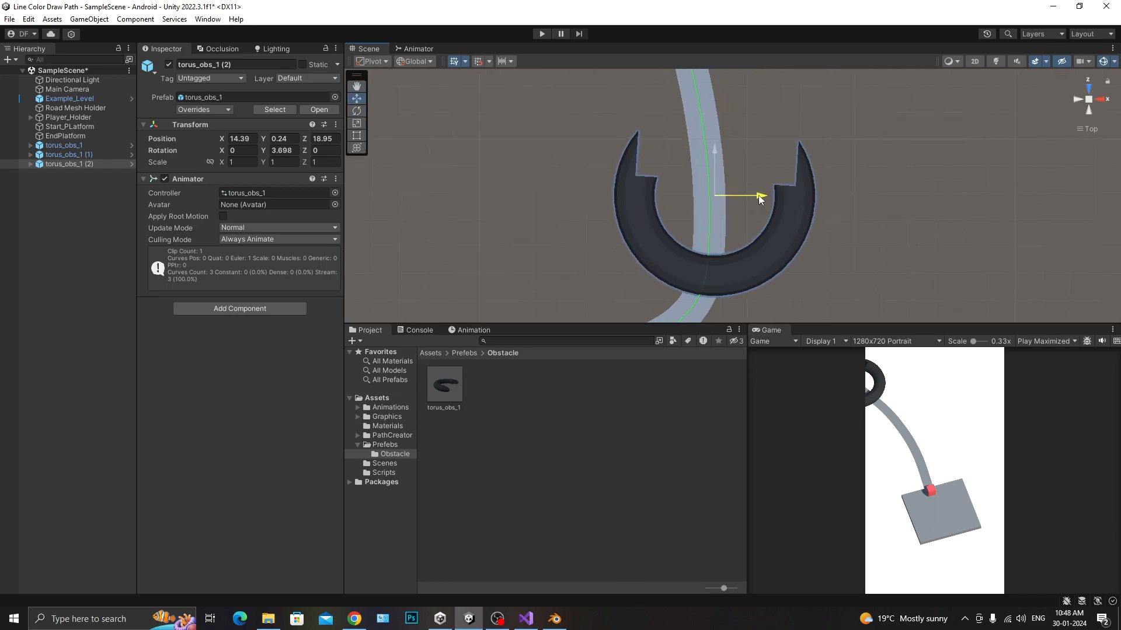
left_click_drag(718, 162, 715, 146)
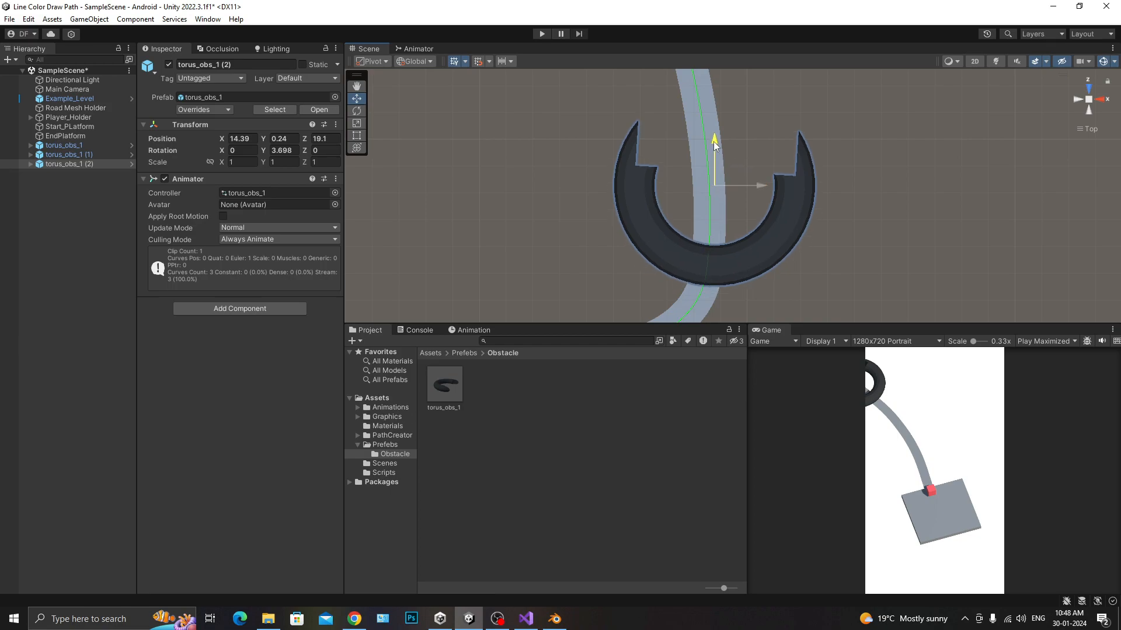
scroll(715, 146, "down", 3)
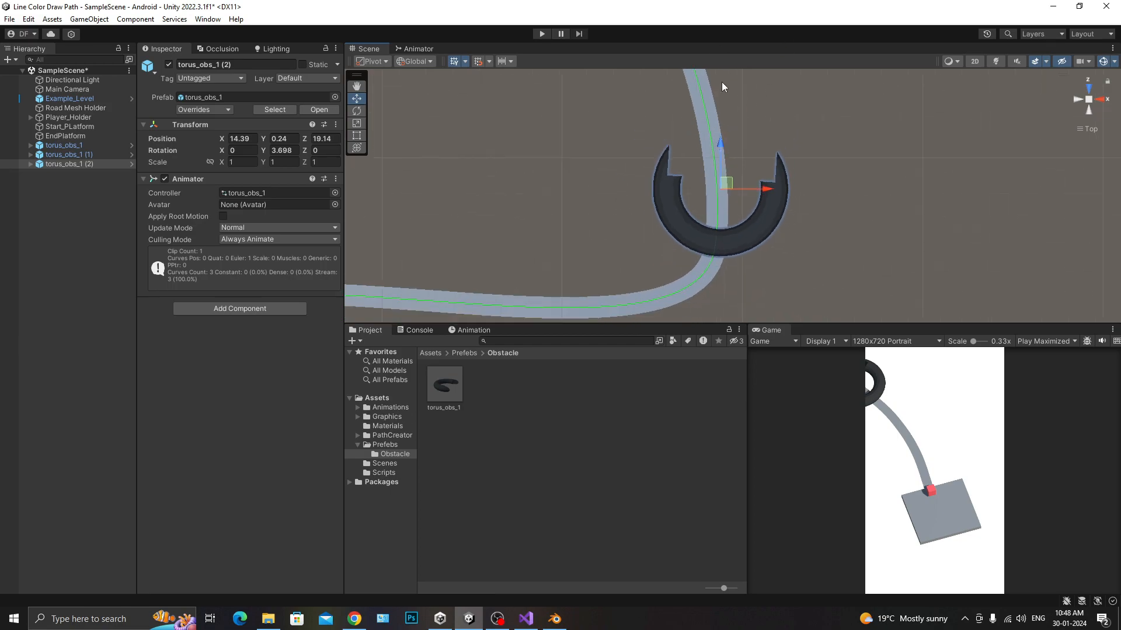
Duplicate the third torus and move the copy farther up the road to about X 4.97, Z 29.58
scroll(722, 87, "down", 4)
left_click(65, 164, "ctrl")
scroll(712, 160, "down", 4)
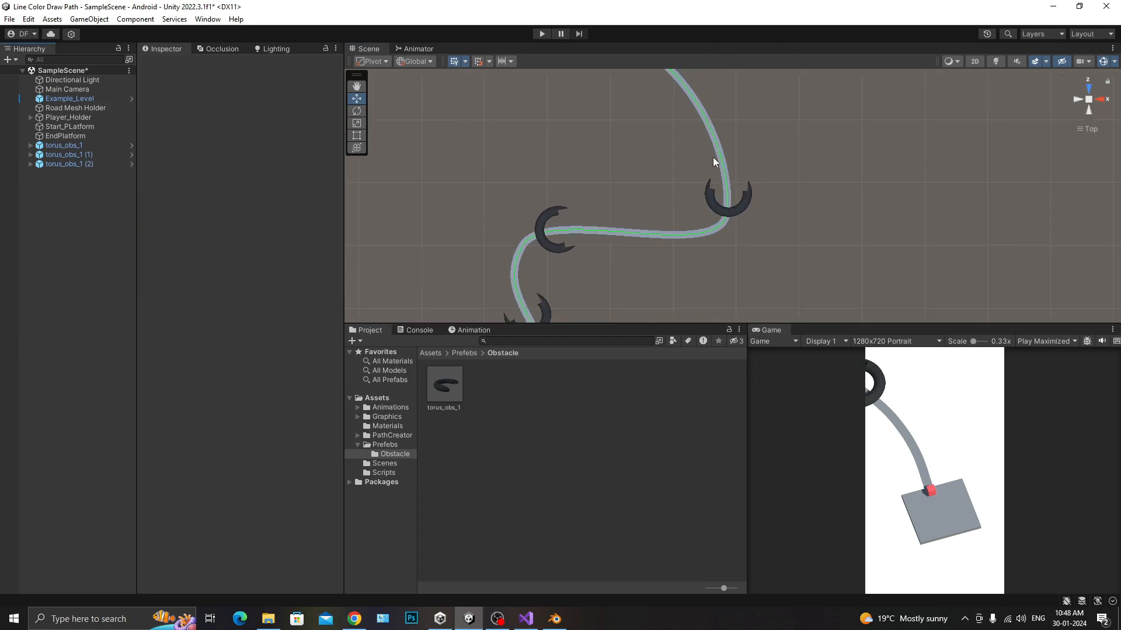
middle_click_drag(713, 164, 710, 245)
left_click(89, 165)
key("ctrl+d")
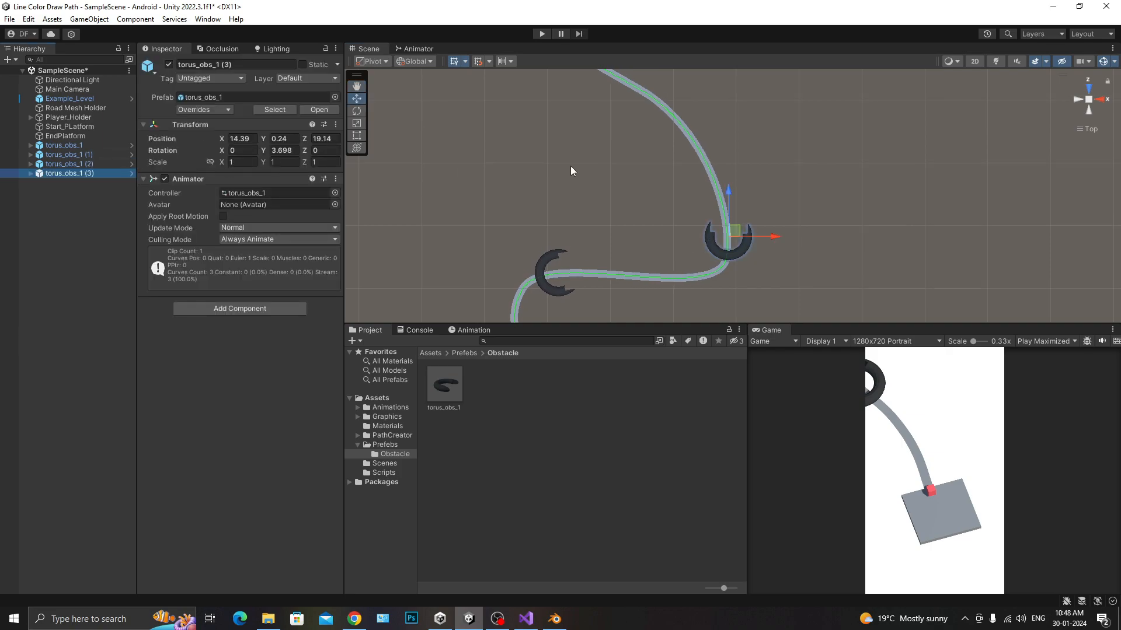
left_click_drag(738, 215, 621, 83)
middle_click_drag(629, 131, 676, 243)
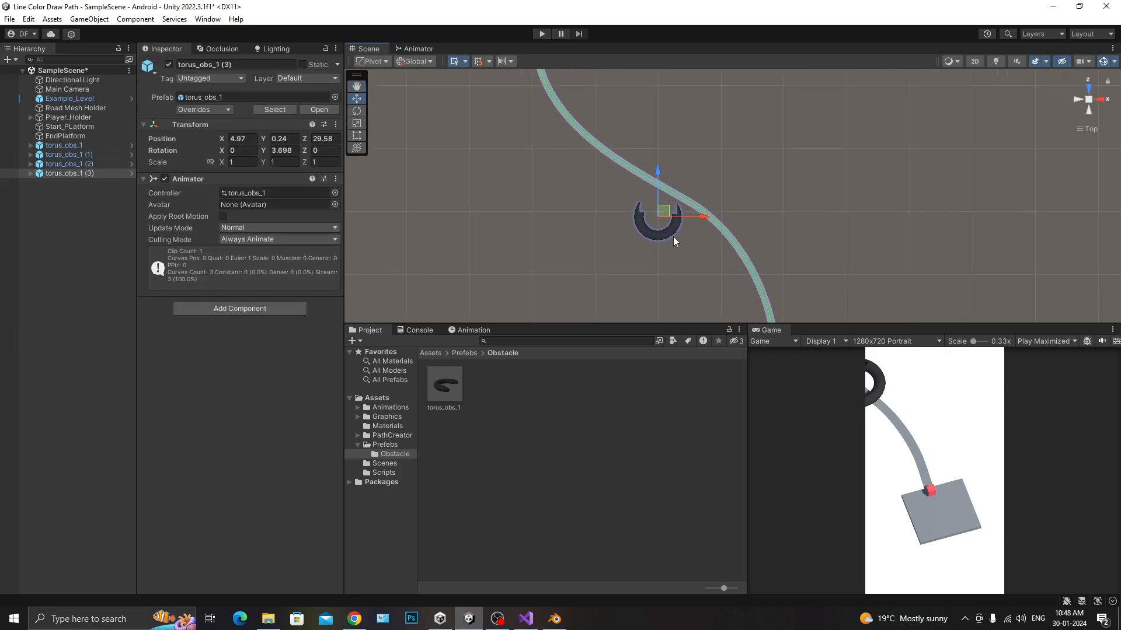
Move the fourth torus onto the road and centre it over the path
left_click_drag(668, 219, 632, 155)
left_click_drag(655, 186, 627, 156)
key("w")
key("f")
scroll(635, 155, "up", 4)
middle_click_drag(767, 179, 742, 189)
left_click_drag(700, 189, 711, 187)
scroll(708, 187, "down", 6)
scroll(699, 164, "down", 5)
Duplicate the fourth torus and move the copy onto the far stretch of the road
middle_click_drag(698, 175, 753, 221)
key("ctrl+d")
left_click_drag(777, 234, 640, 60)
middle_click_drag(684, 98, 663, 268)
scroll(677, 180, "down", 12)
middle_click_drag(681, 191, 672, 236)
left_click_drag(679, 269, 598, 240)
Align the fifth torus with the road at about X -2.17, Z 52.55, rotated about 19° on Y
scroll(698, 197, "up", 6)
key("e")
key("w")
left_click_drag(729, 183, 755, 189)
key("e")
Save the scene, play-test the level with the five torus obstacles, and stop the game
key("ctrl+s")
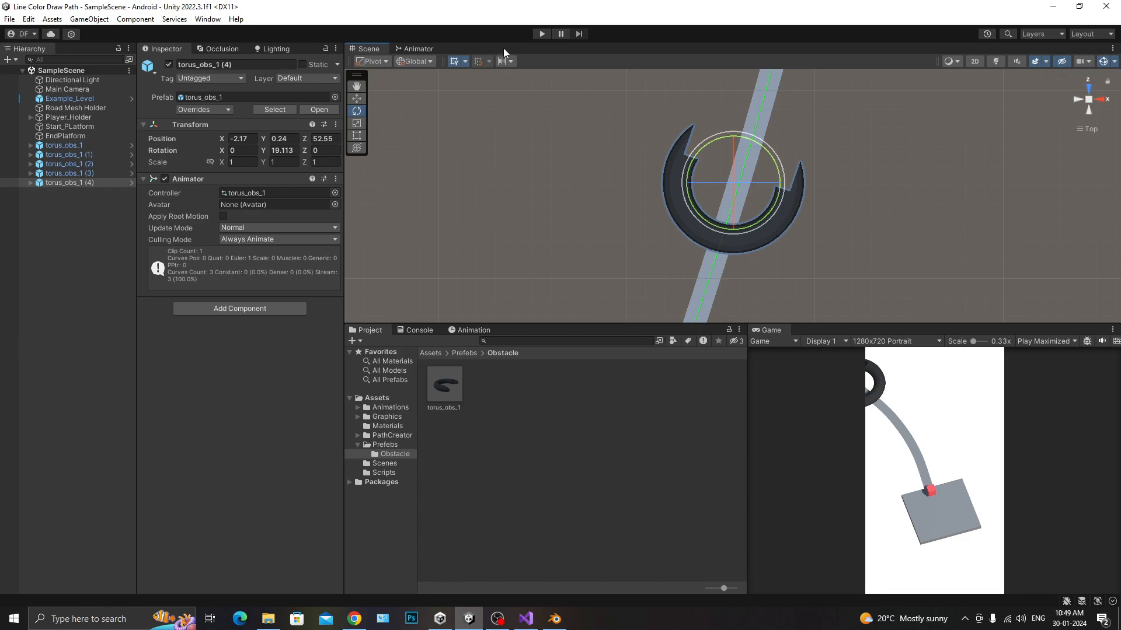
left_click(538, 35)
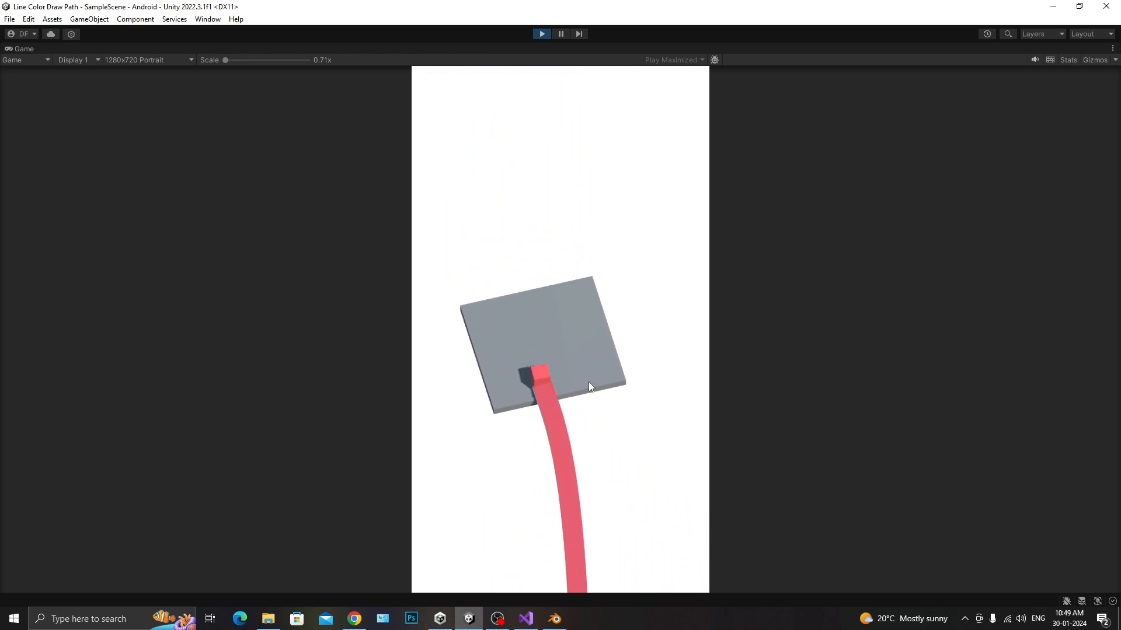
key("ctrl+p")
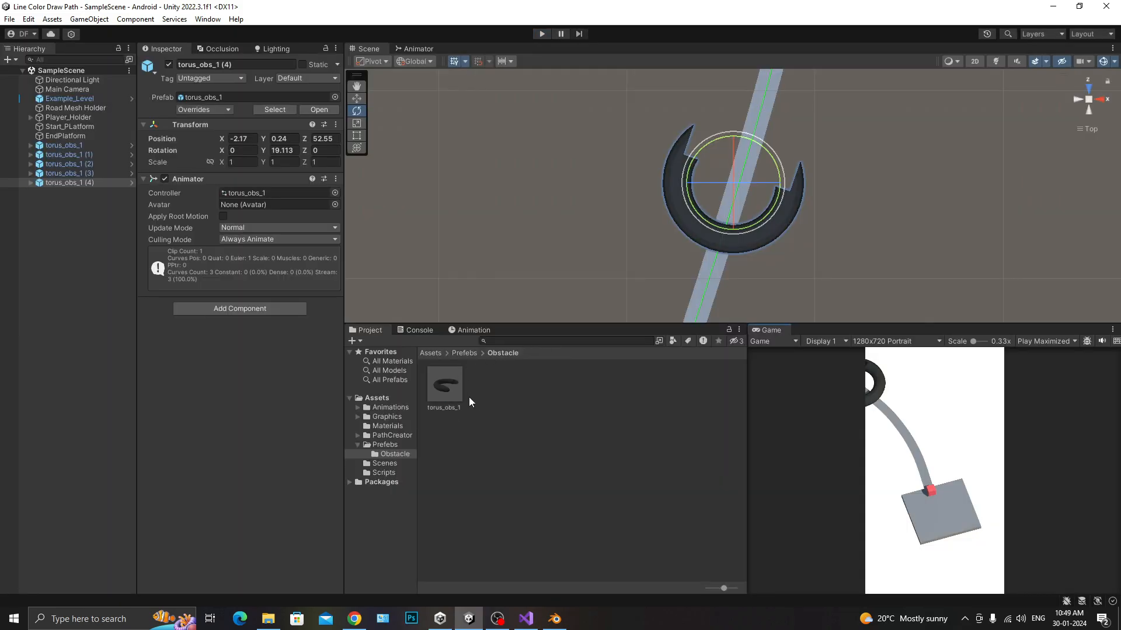
Change the Albedo color of the obstacle_m_1 material to a lighter grey
left_click(459, 399)
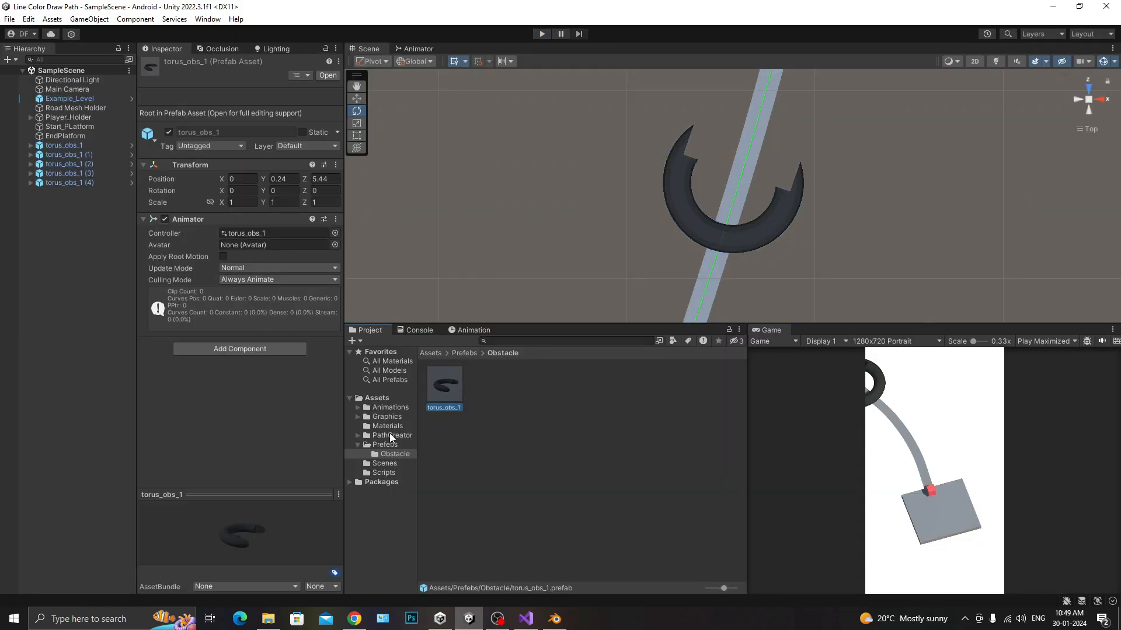
left_click(387, 426)
left_click(445, 386)
left_click(257, 115)
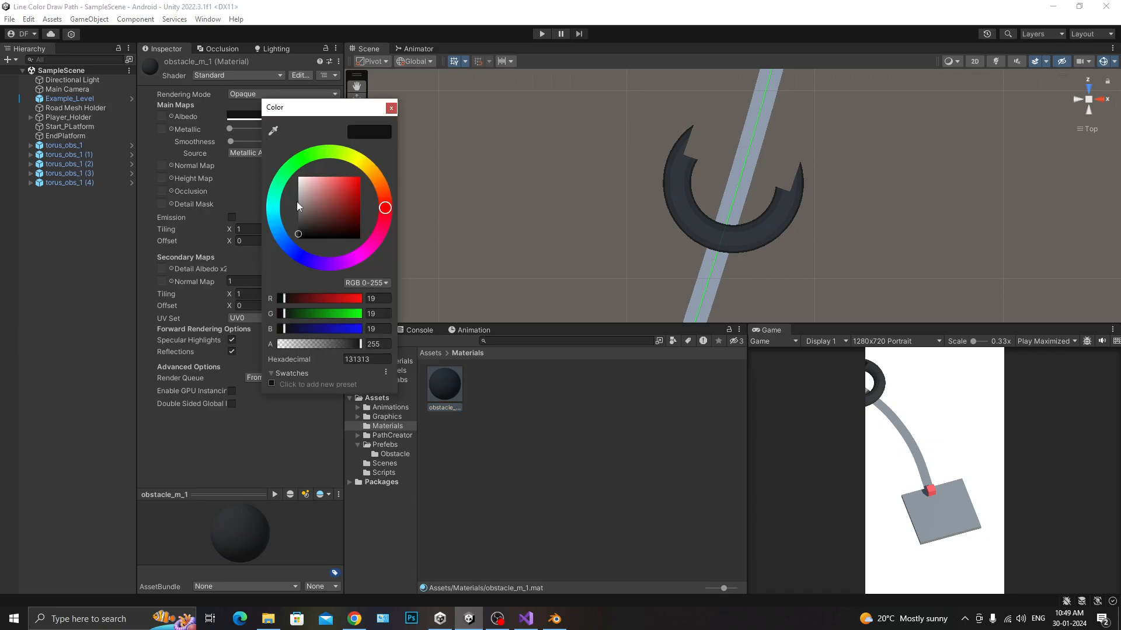
mouse_move(310, 219)
left_mouse_down()
mouse_move(303, 209)
mouse_move(298, 222)
left_mouse_up()
left_click(390, 109)
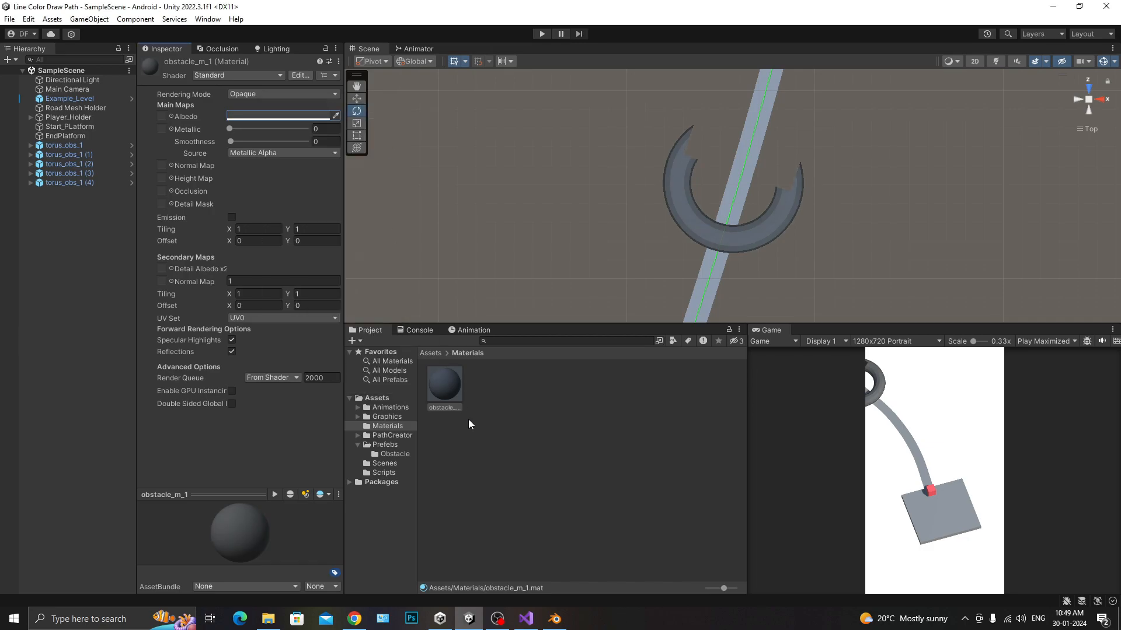
Set the speed of the torus_obs_1 animation state to 2 in the Animator
left_click(468, 330)
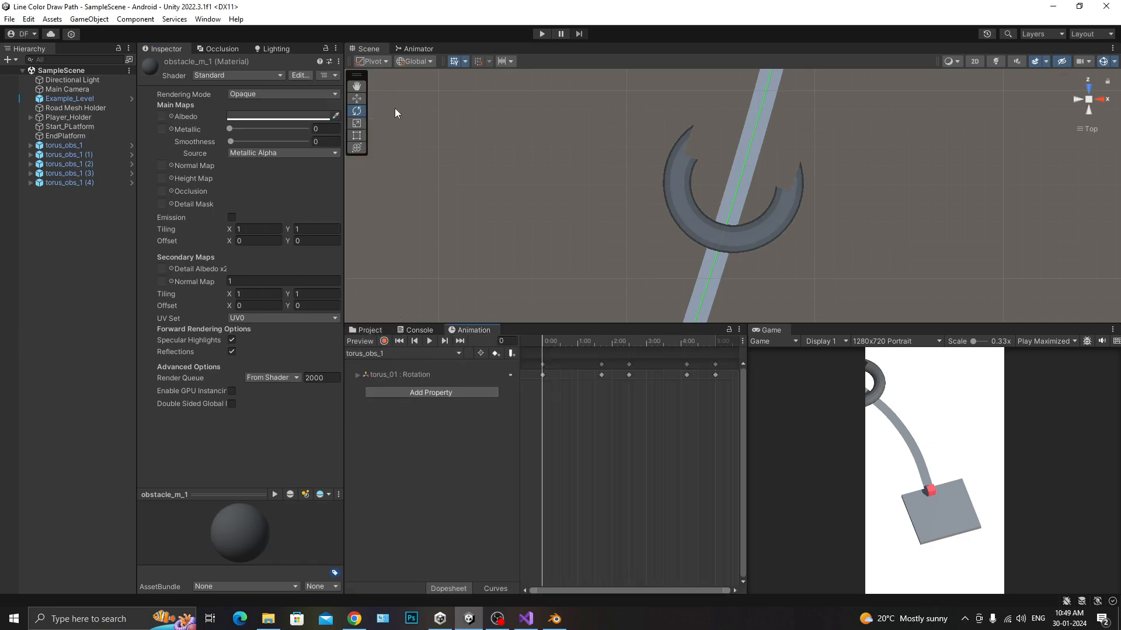
left_click(416, 49)
left_click_drag(630, 86, 606, 214)
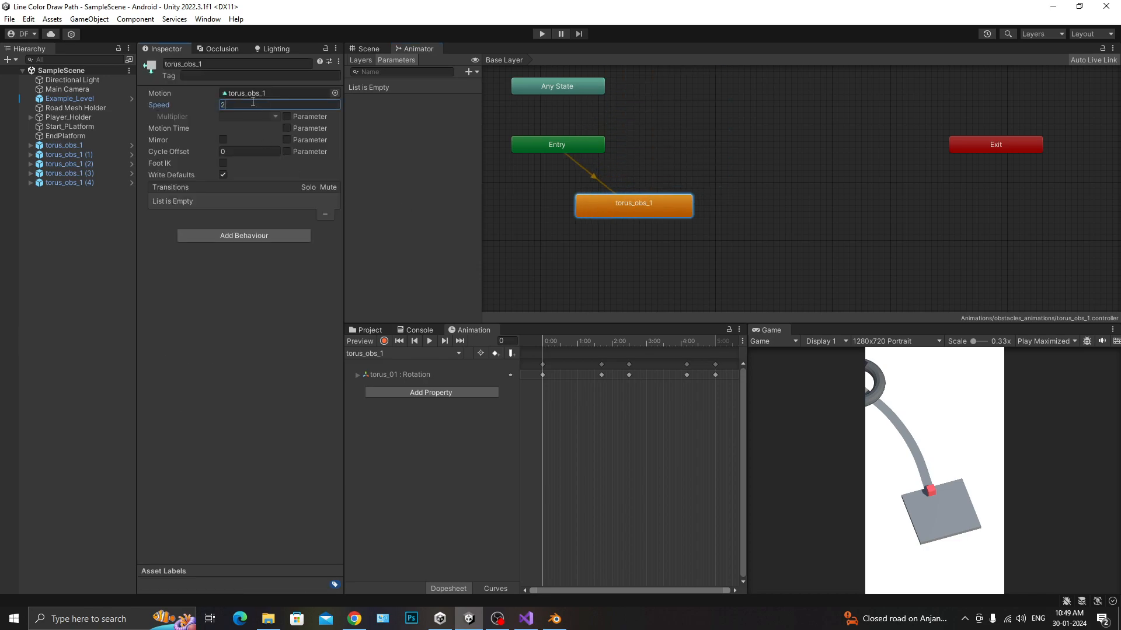
Play-test the level by moving the cube past the faster rotating obstacles, and stop the game
left_click(541, 34)
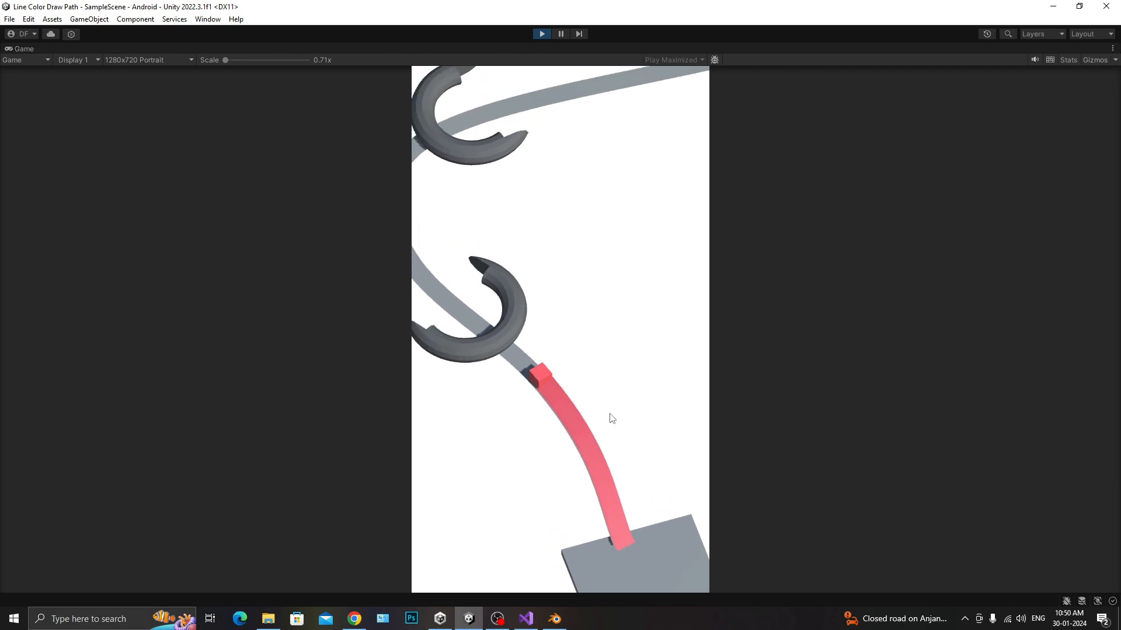
left_click(598, 416)
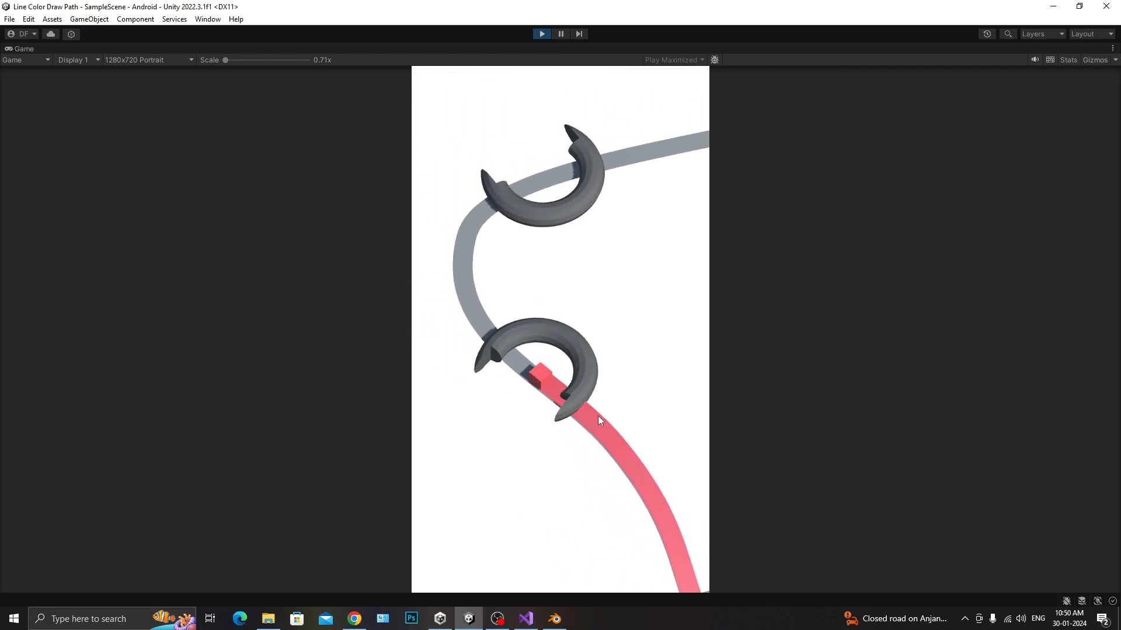
left_click(598, 415)
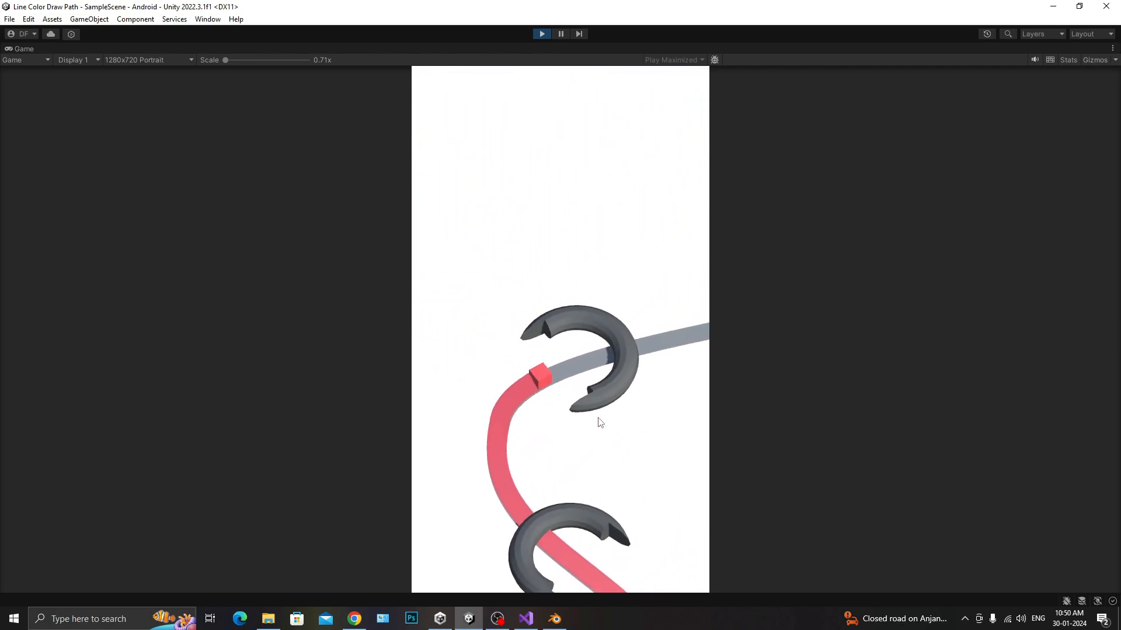
key("ctrl+p")
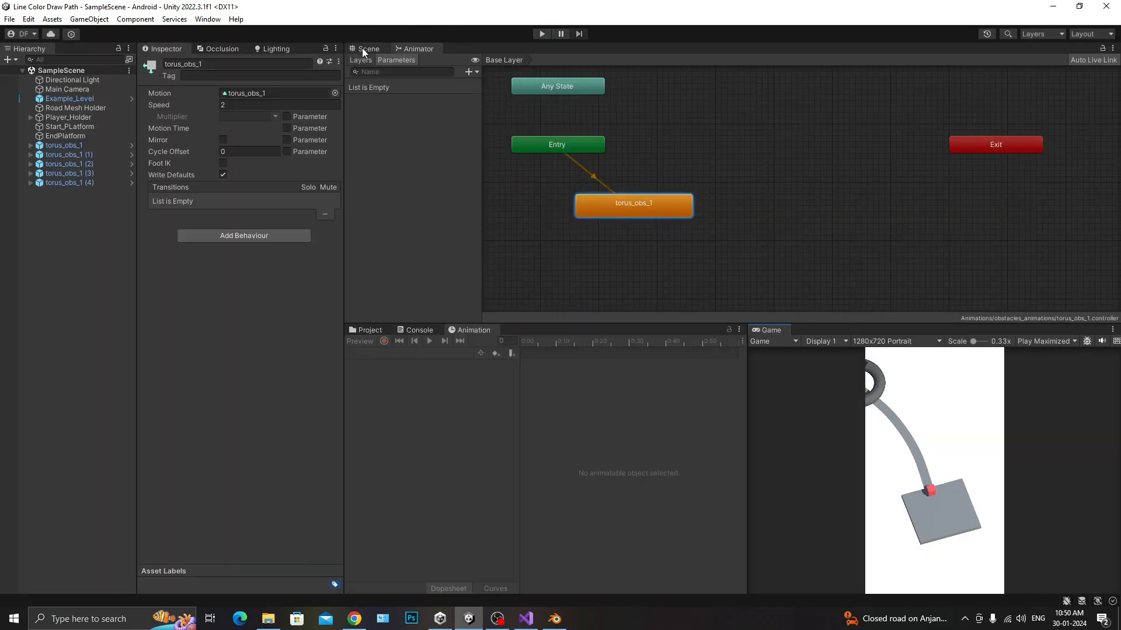
Examine the torus obstacles along the whole road in a perspective scene view and select the first one
left_click(362, 52)
scroll(716, 170, "down", 6)
middle_click_drag(713, 191, 734, 141)
left_click(1087, 129)
right_click_drag(773, 286, 743, 222)
middle_click_drag(743, 222, 741, 142)
right_click_drag(732, 257, 864, 233)
middle_click_drag(864, 233, 636, 248)
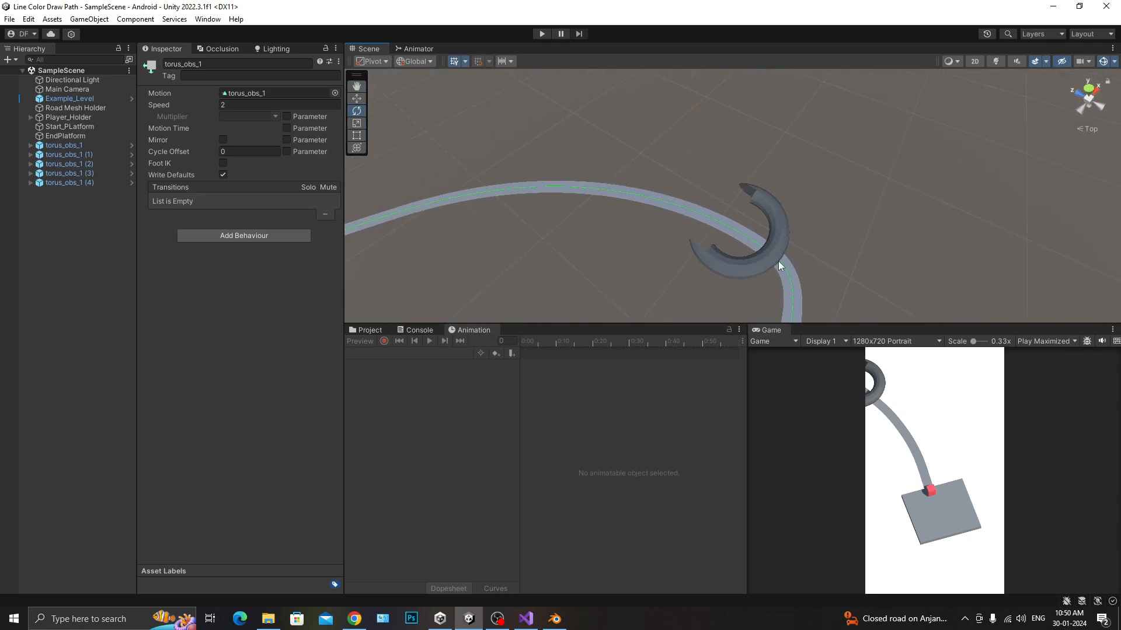
right_click_drag(771, 261, 851, 257)
right_click_drag(587, 209, 800, 218)
middle_click_drag(801, 218, 652, 166)
right_click_drag(652, 166, 874, 150)
middle_click_drag(875, 155, 996, 188)
right_click_drag(995, 188, 820, 166)
middle_click_drag(820, 166, 657, 208)
left_click(625, 209)
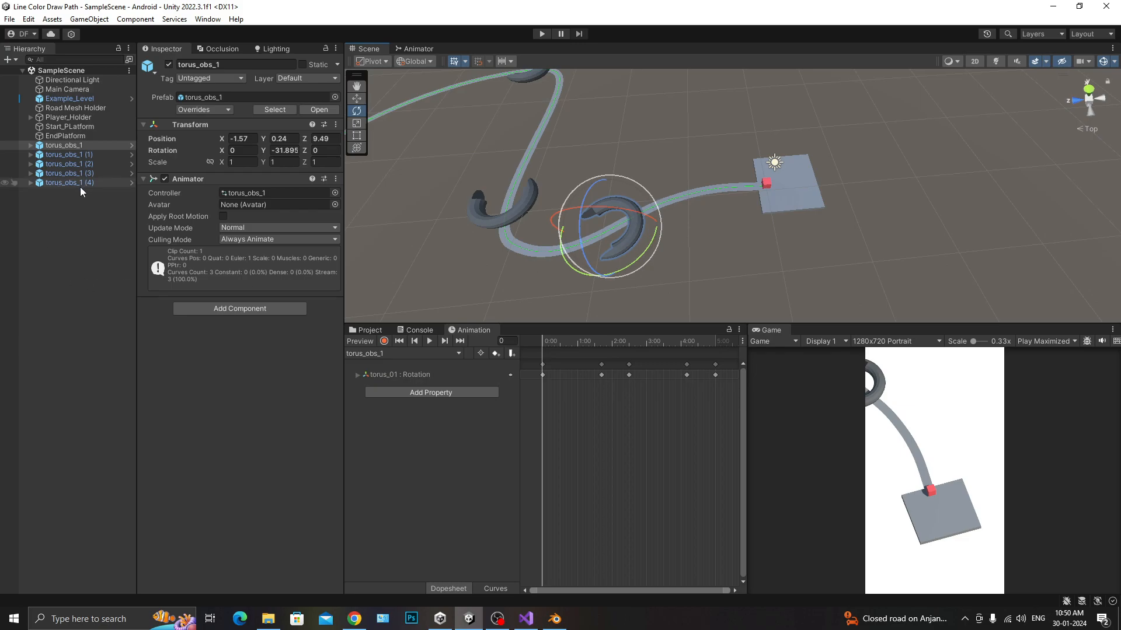
Open the torus_obs_1 prefab from the Obstacle folder for editing and create a new tag named obstacle
left_click(368, 331)
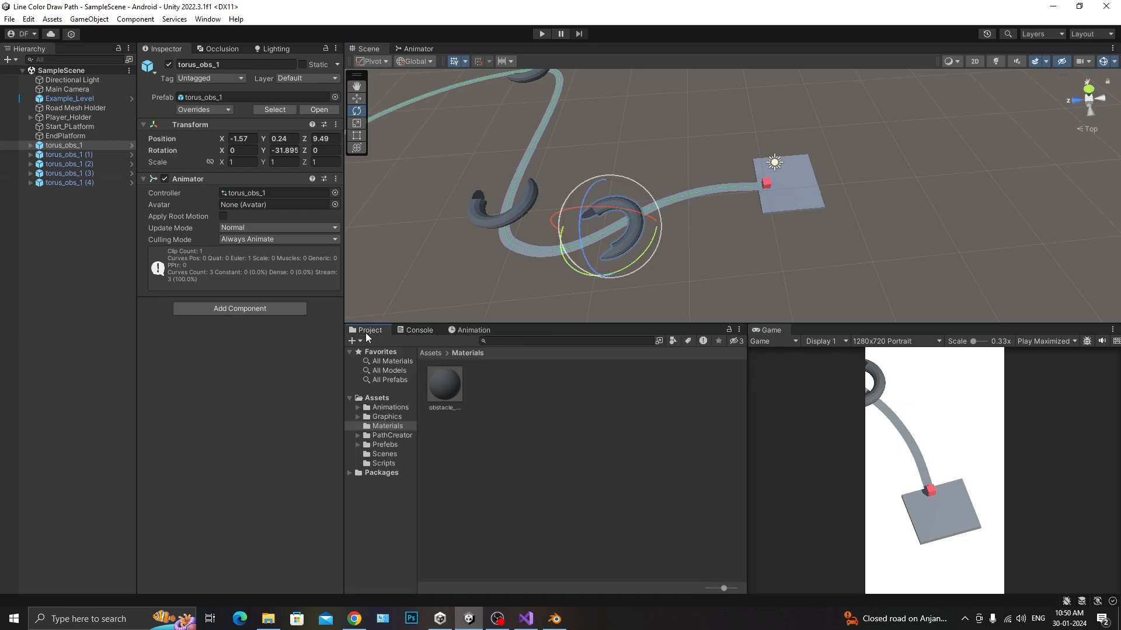
left_click(389, 448)
double_click(450, 398)
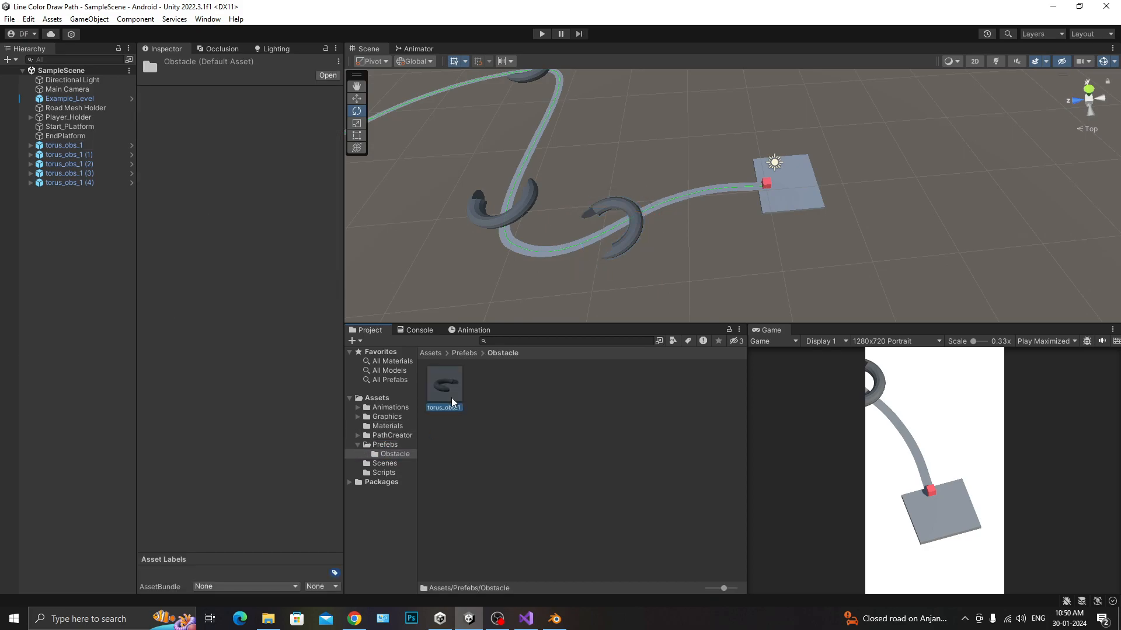
double_click(450, 397)
left_click(213, 78)
left_click(217, 186)
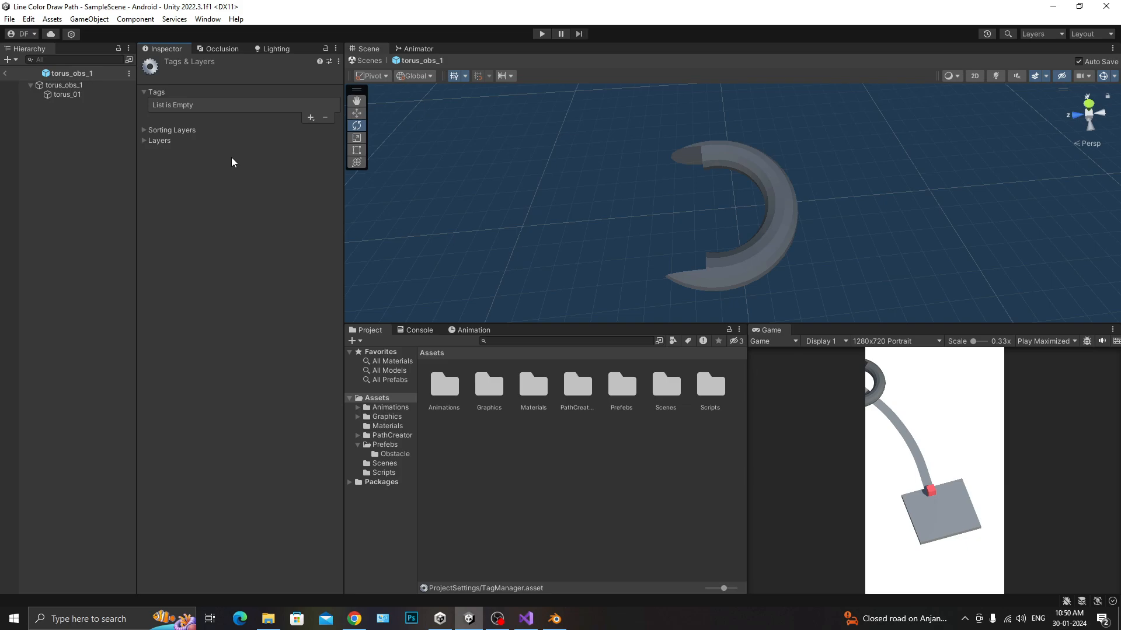
left_click(310, 119)
type("obstacle")
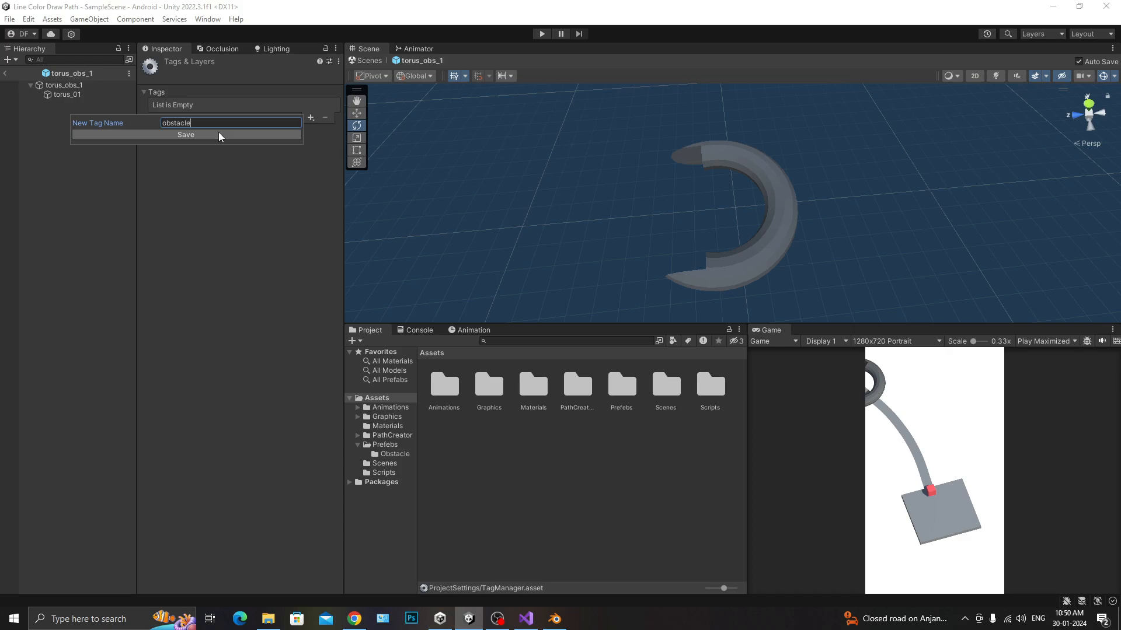
left_click(220, 135)
Assign the obstacle tag to both the torus_obs_1 root and its torus_01 child
left_click(57, 85)
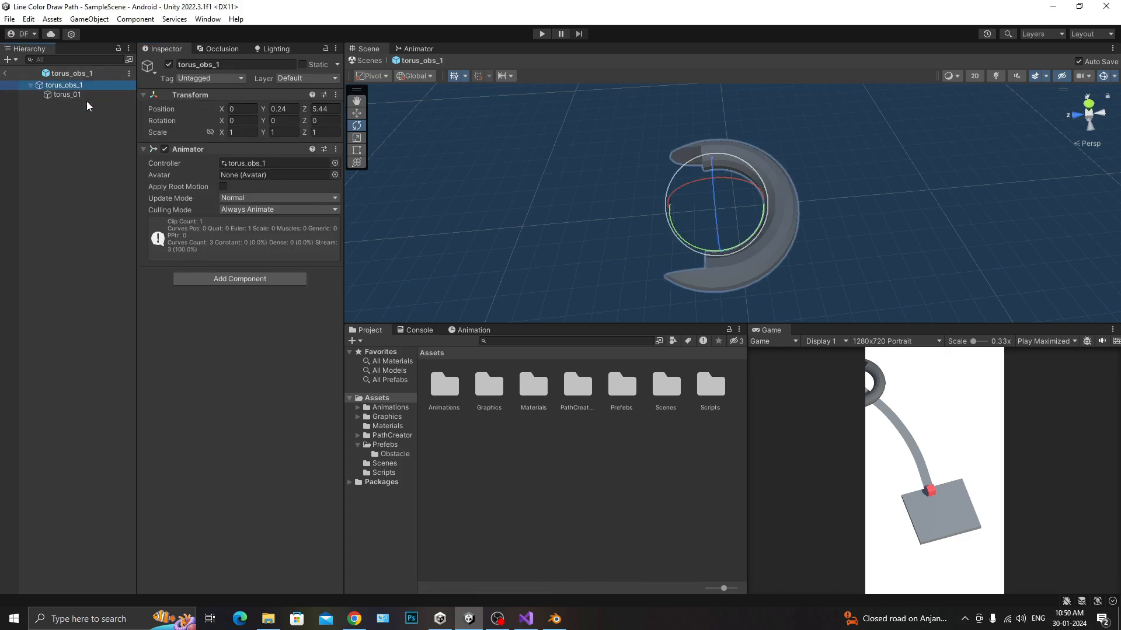
left_click(212, 81)
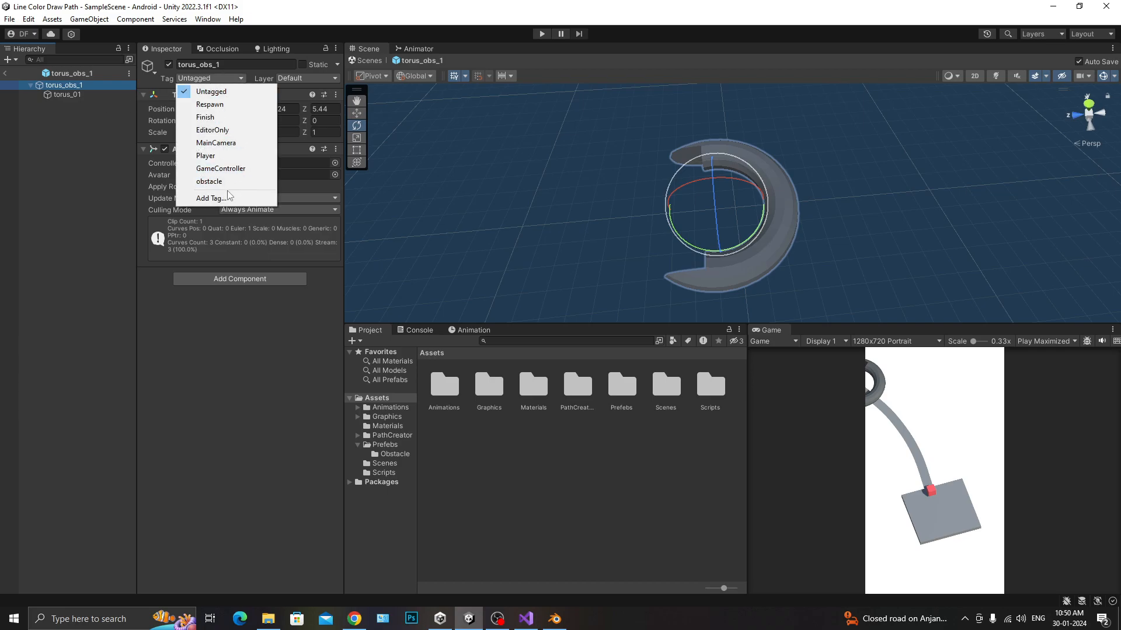
left_click(198, 185)
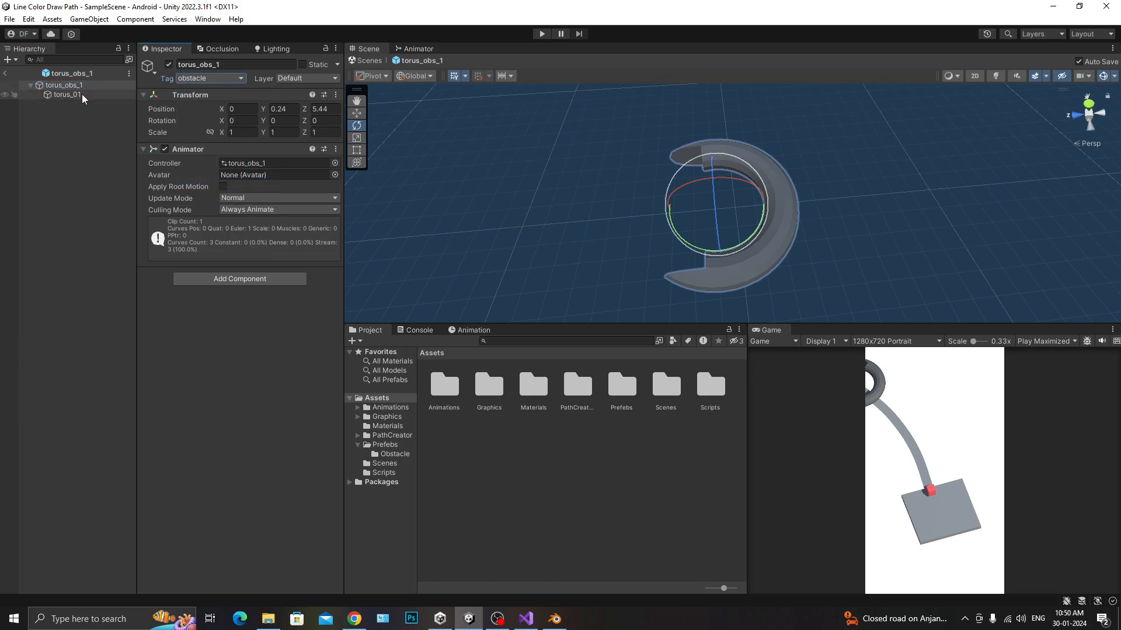
left_click(67, 95)
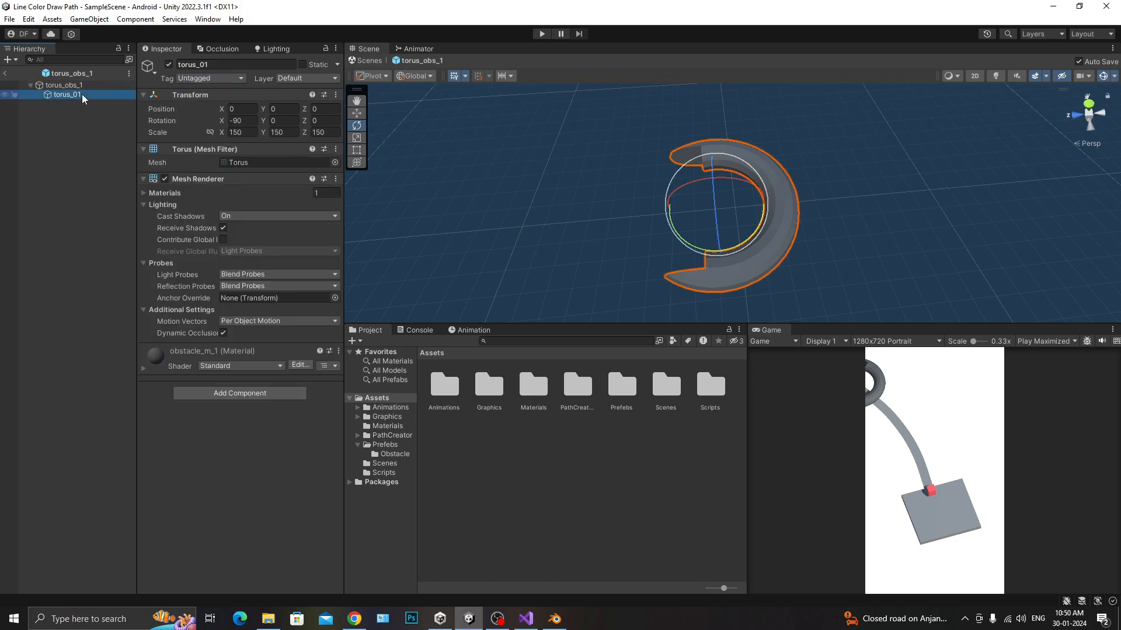
left_click(211, 78)
left_click(219, 181)
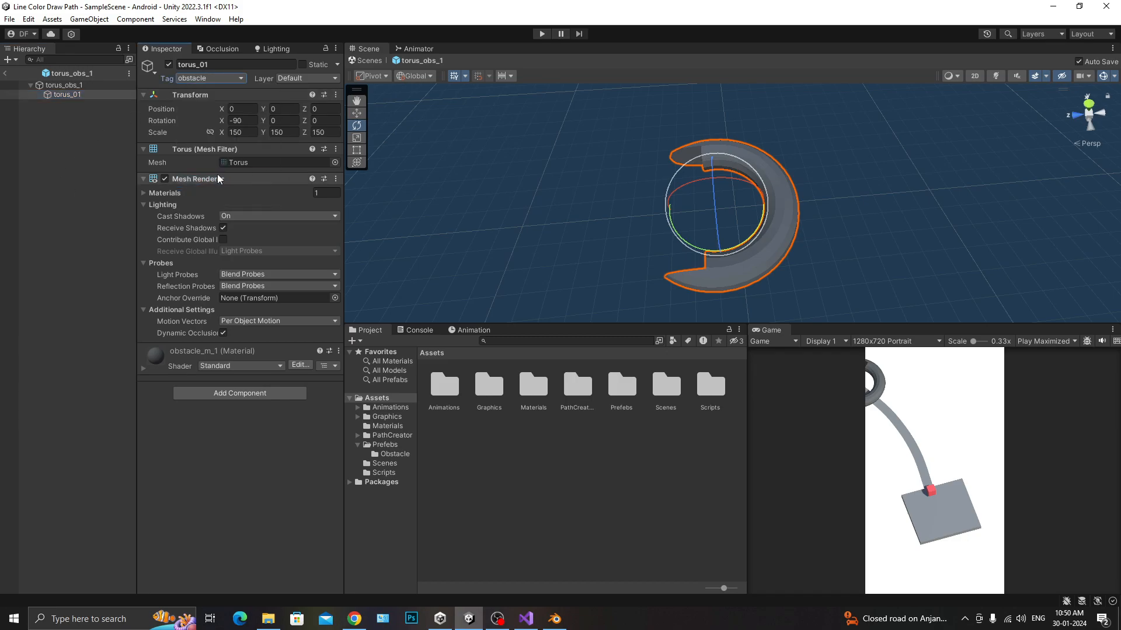
Add a Mesh Collider component to the torus_01 child
left_click(65, 85)
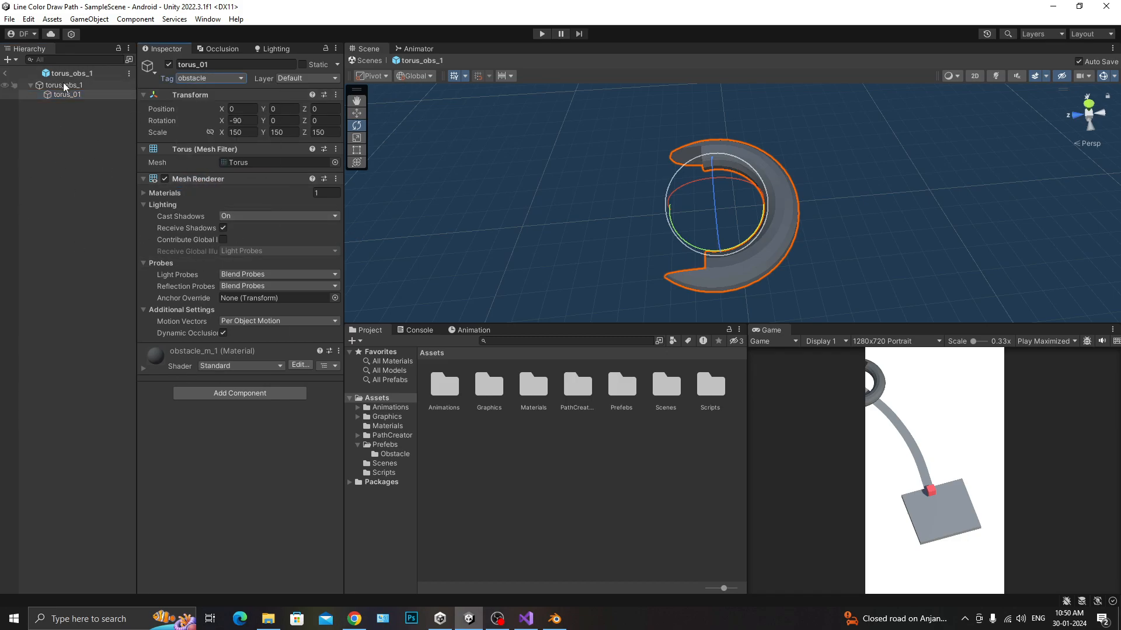
left_click(68, 94)
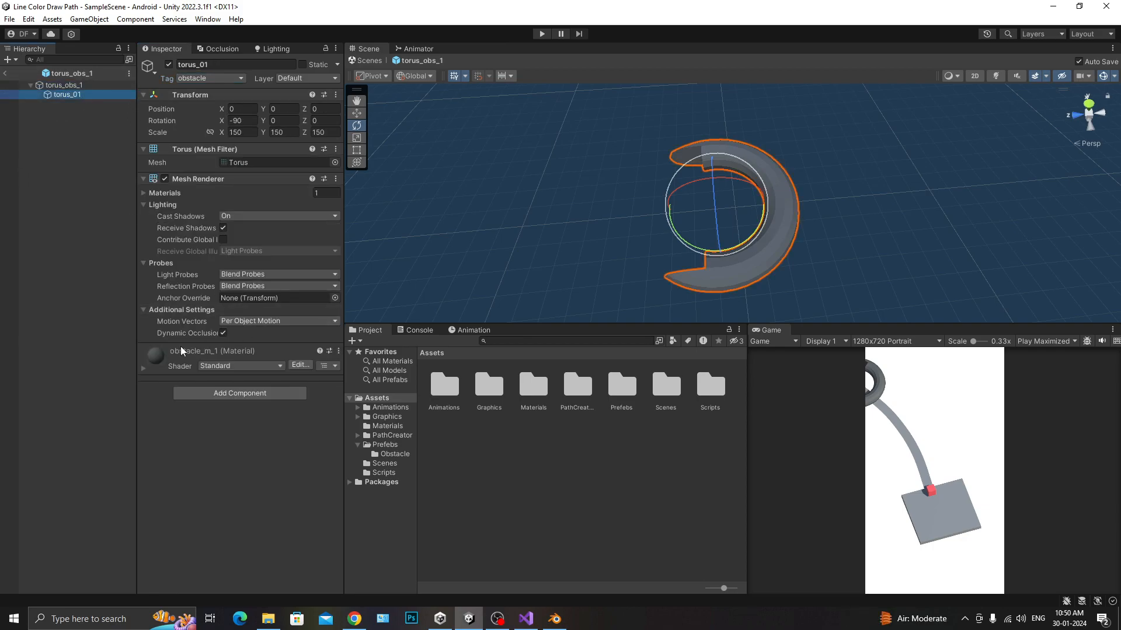
left_click(255, 393)
type("mesh")
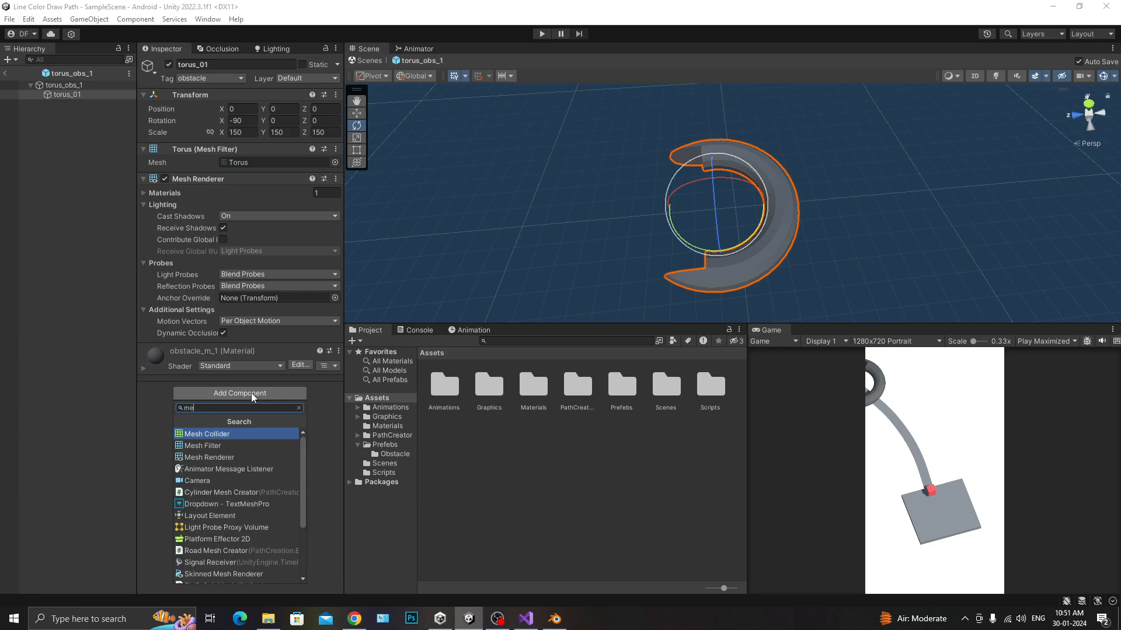
key("Return")
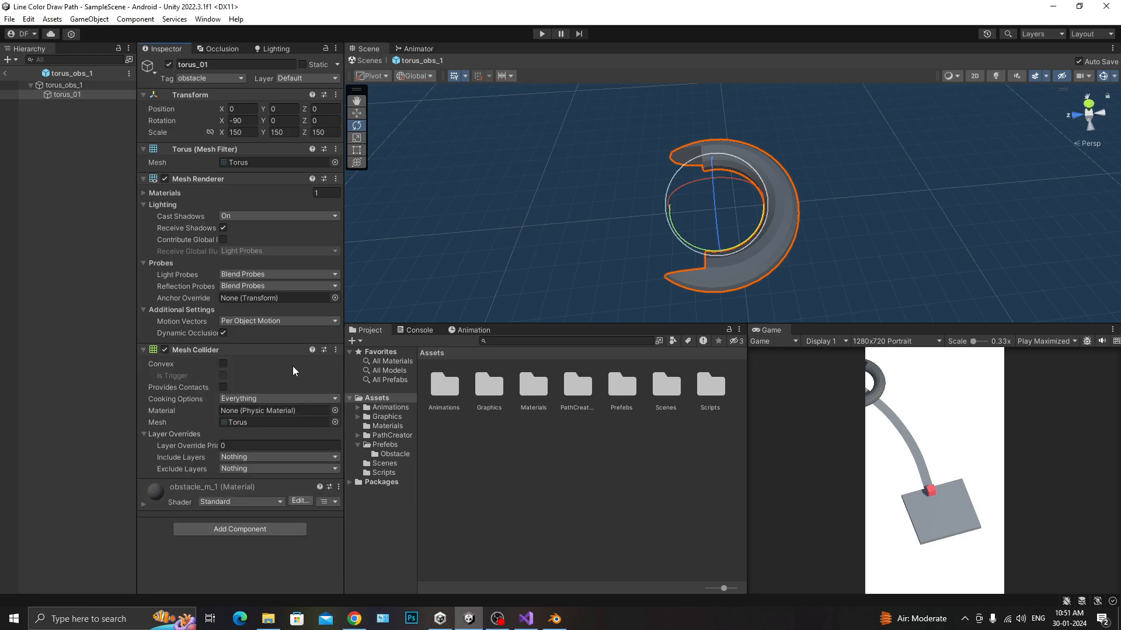
Leave the prefab and check the Box Collider settings of the Player cube inside Player_Holder
left_click(6, 73)
left_click(64, 108)
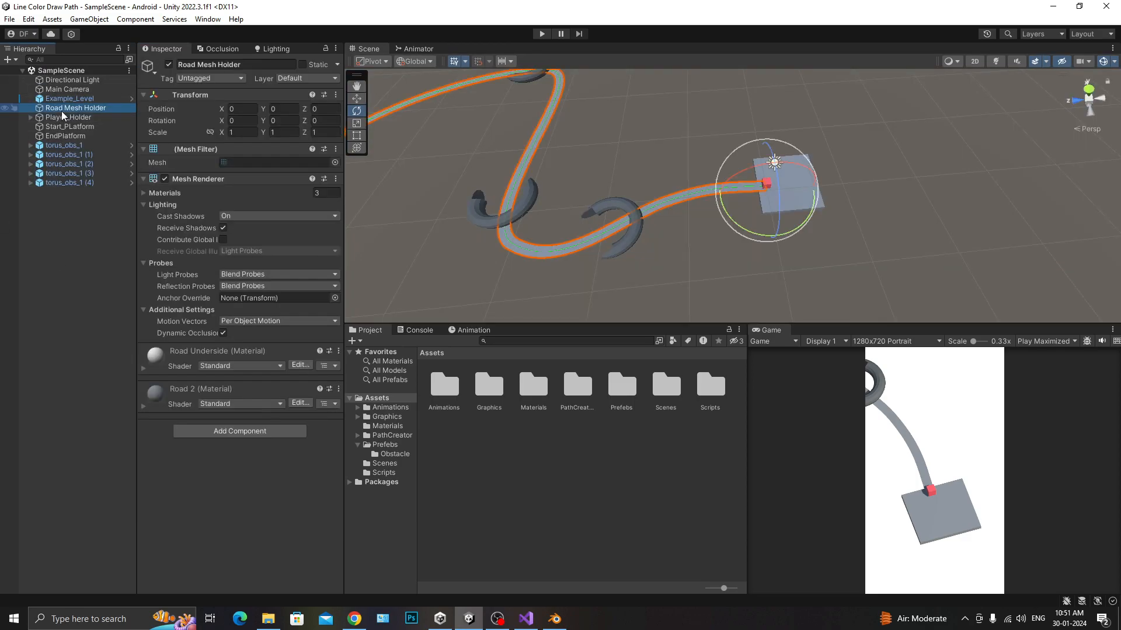
left_click(65, 118)
key("Down")
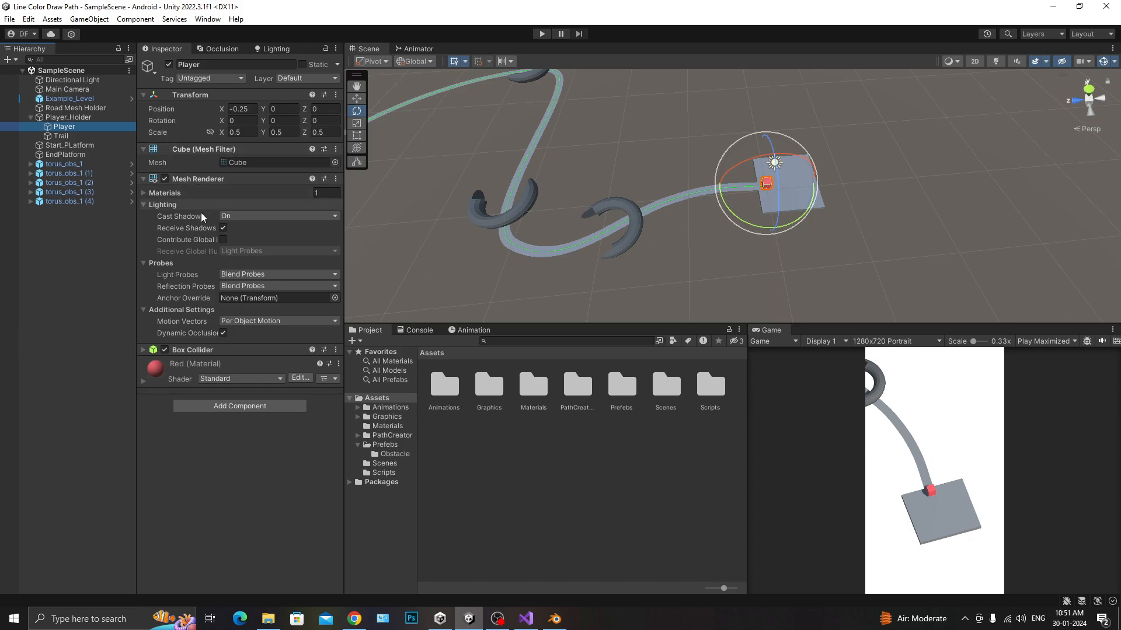
left_click(143, 351)
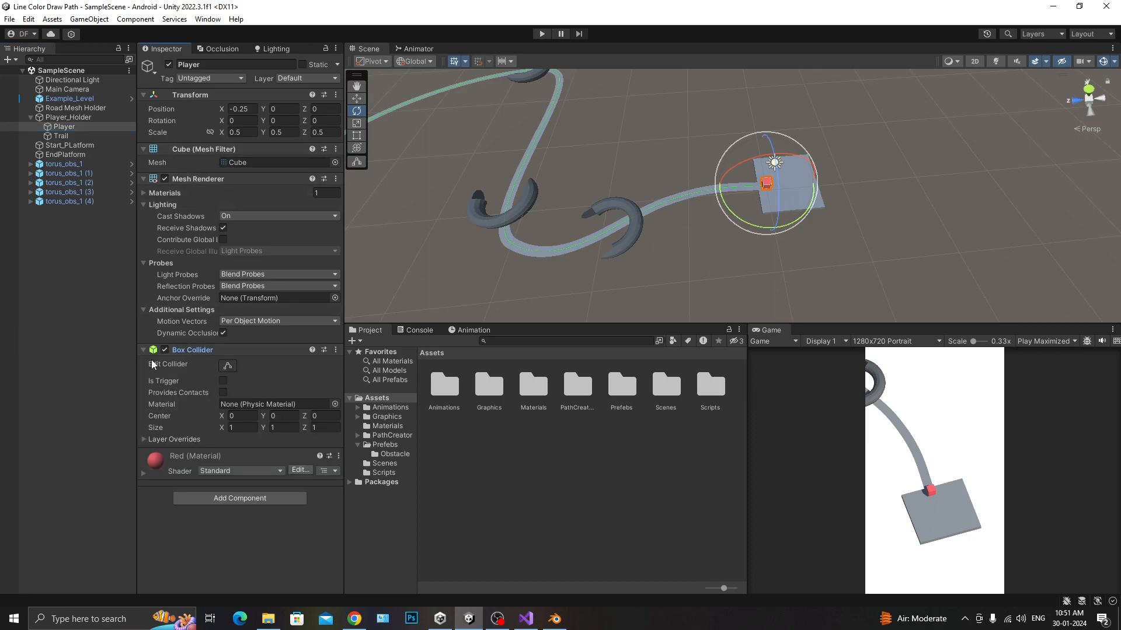
left_click(144, 350)
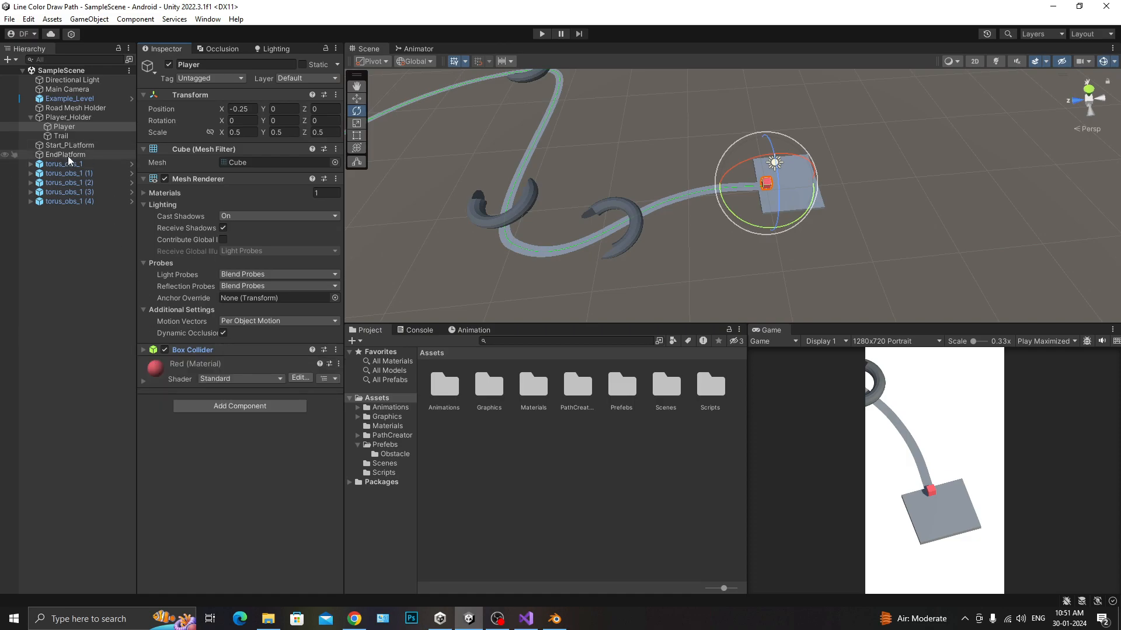
Reopen the torus_obs_1 prefab and add a Rigidbody component to its torus_01 child
left_click(386, 445)
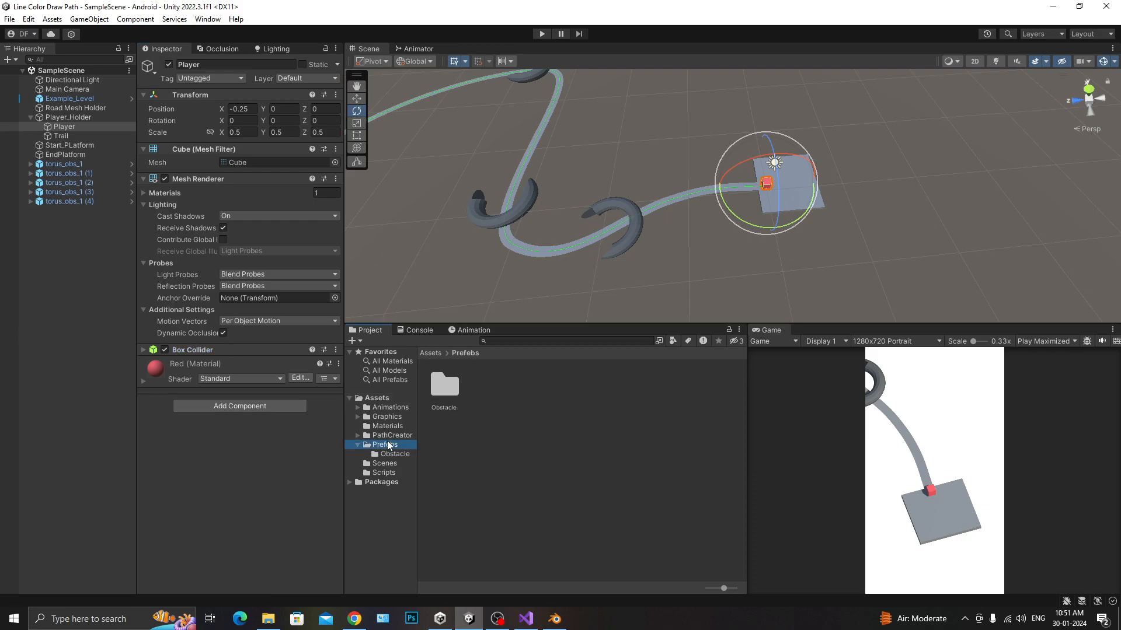
double_click(444, 390)
double_click(446, 394)
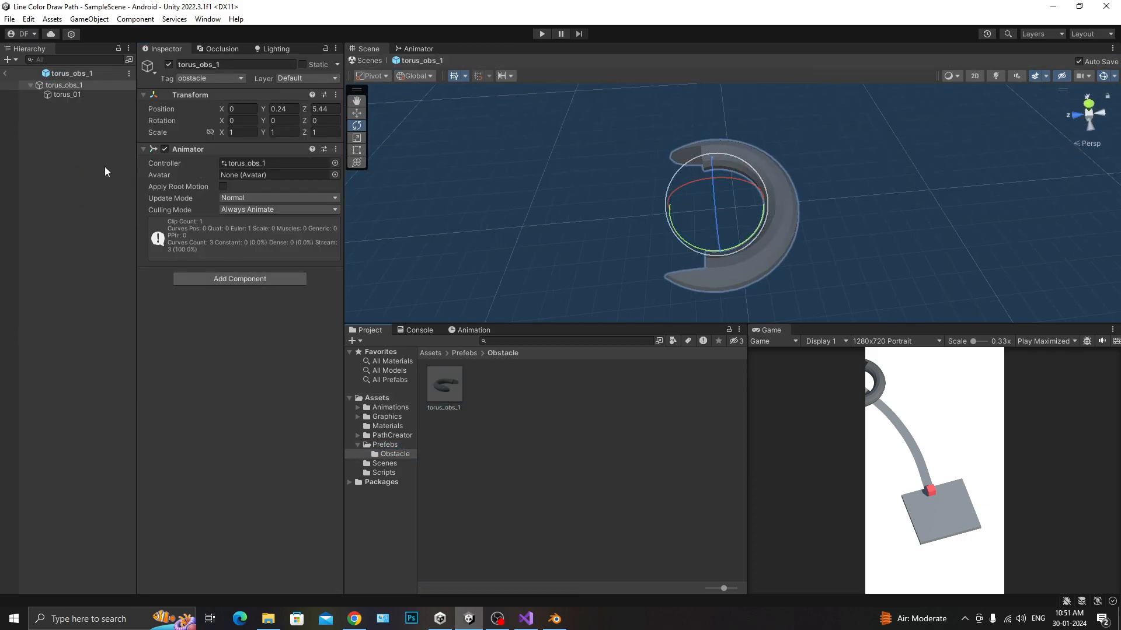
left_click(69, 94)
left_click(234, 528)
type("Rigi")
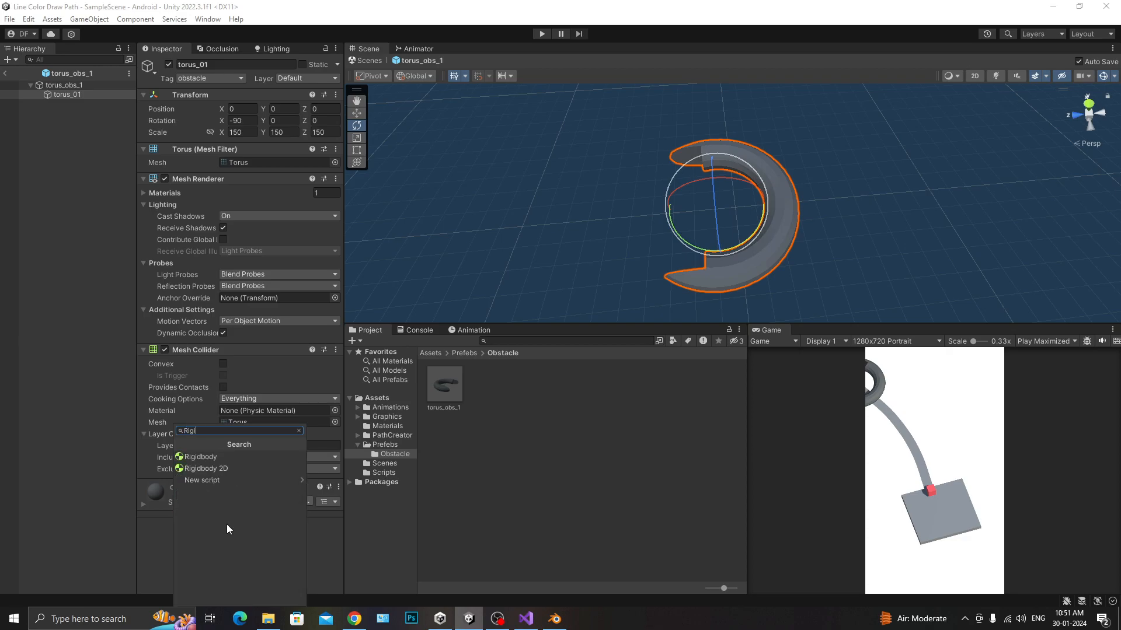
key("Return")
scroll(243, 490, "down", 3)
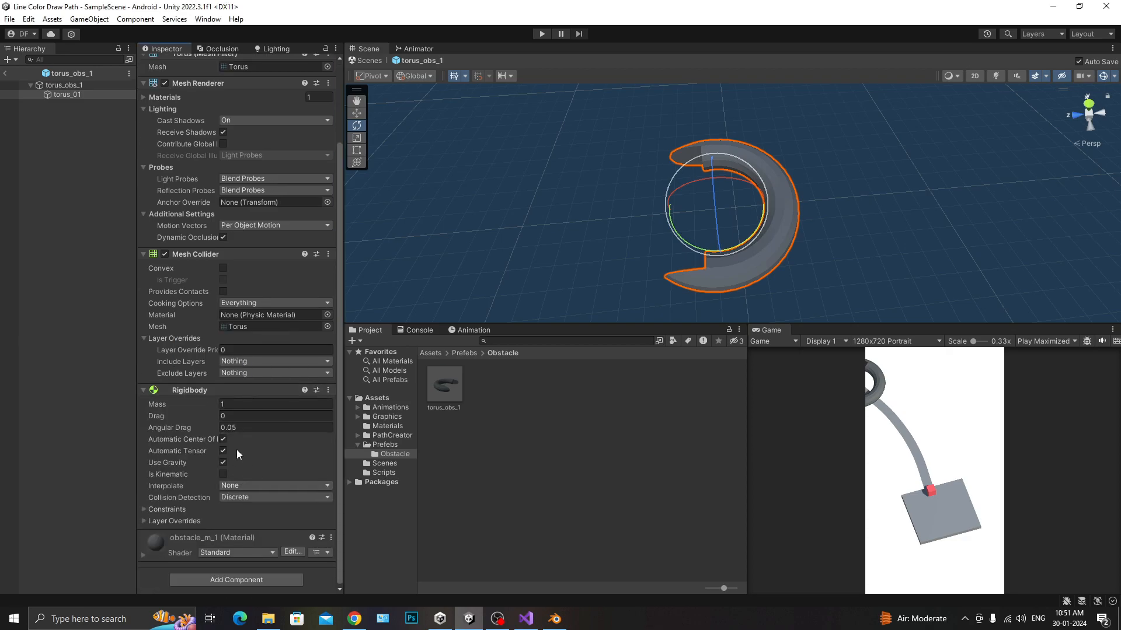
Make the torus_01 Rigidbody kinematic without gravity, and freeze its position on X, Y, Z and rotation on X, Y
left_click(223, 462)
left_click(203, 508)
left_click(222, 520)
left_click(240, 521)
left_click(258, 521)
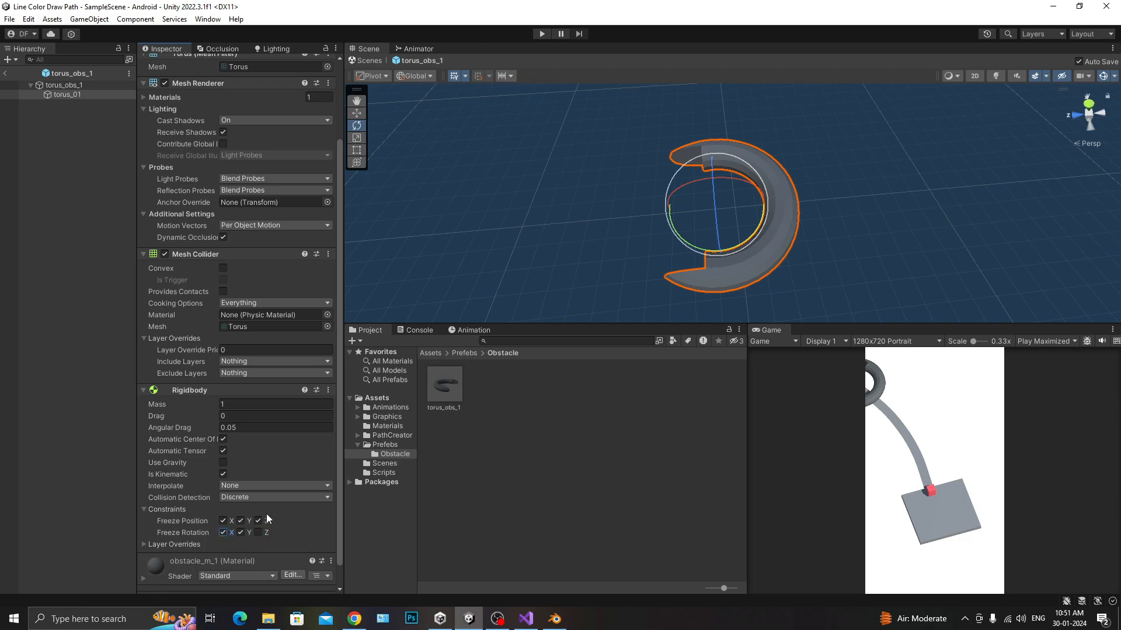
left_click(254, 499)
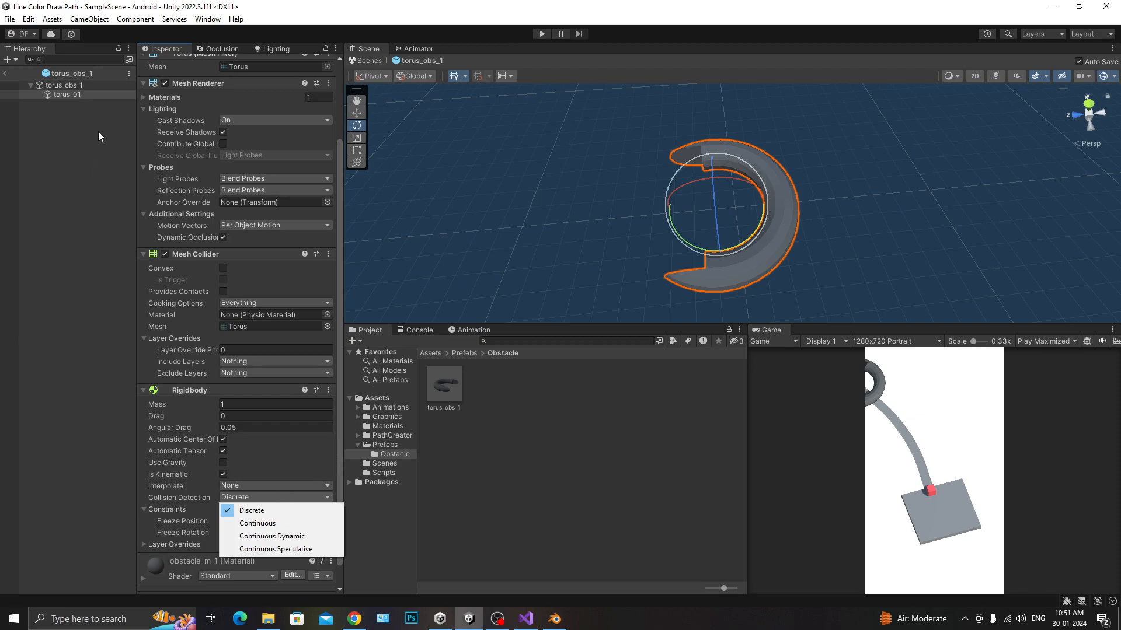
left_click(77, 96)
Set the torus_01 Rigidbody mass to 10 and return from the prefab to the scene
left_click(227, 402)
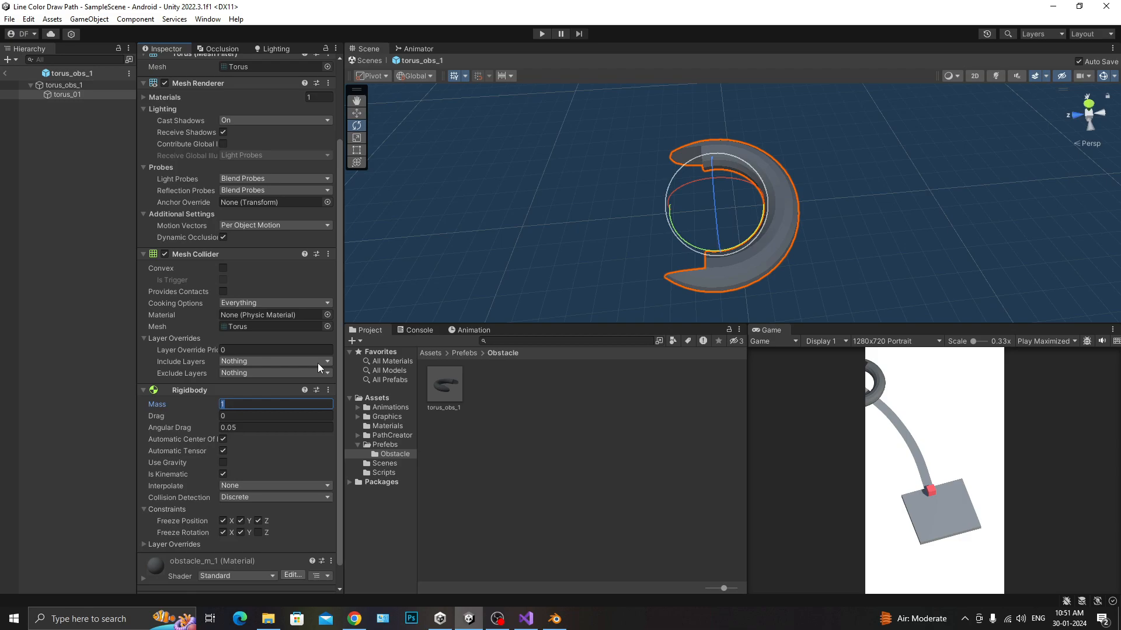
type("10")
scroll(274, 368, "up", 3)
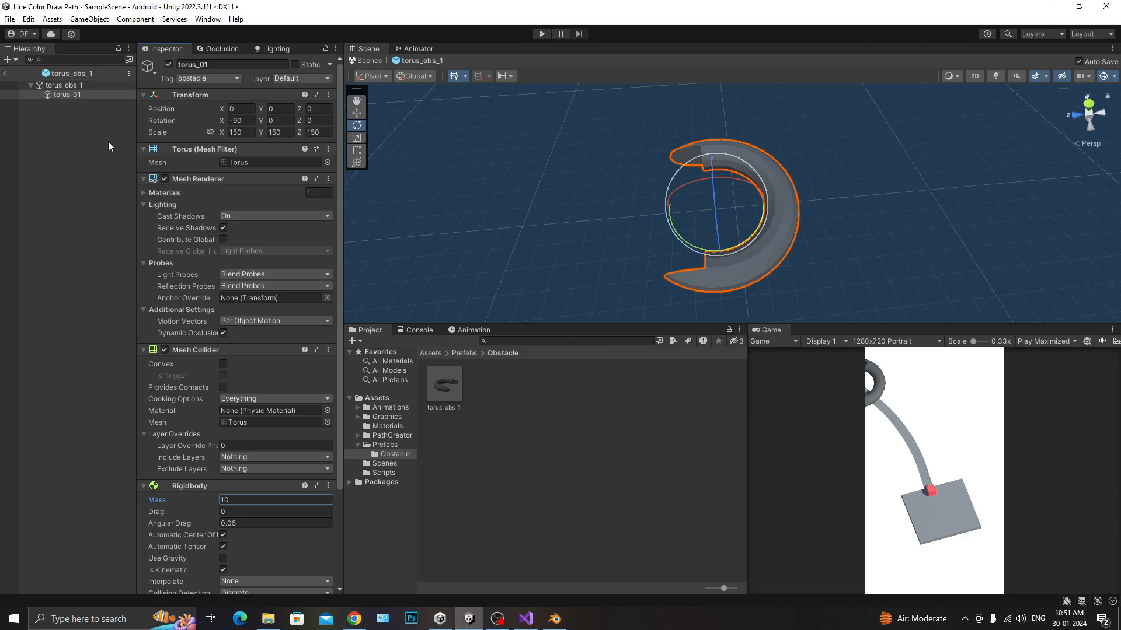
scroll(260, 331, "down", 3)
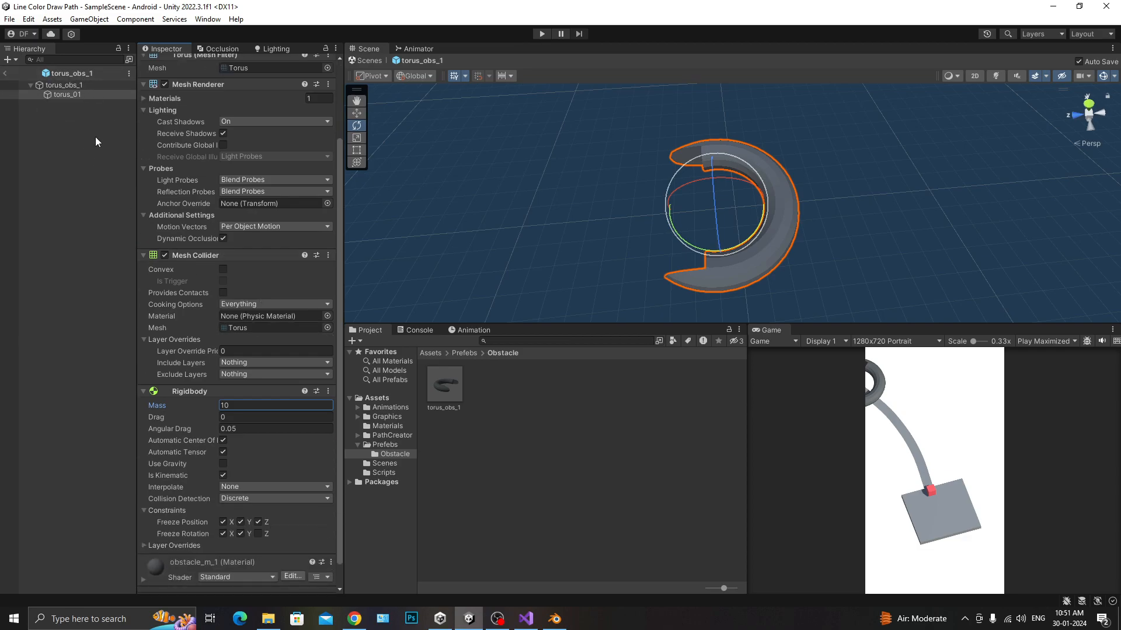
scroll(26, 170, "down", 1)
scroll(217, 180, "up", 4)
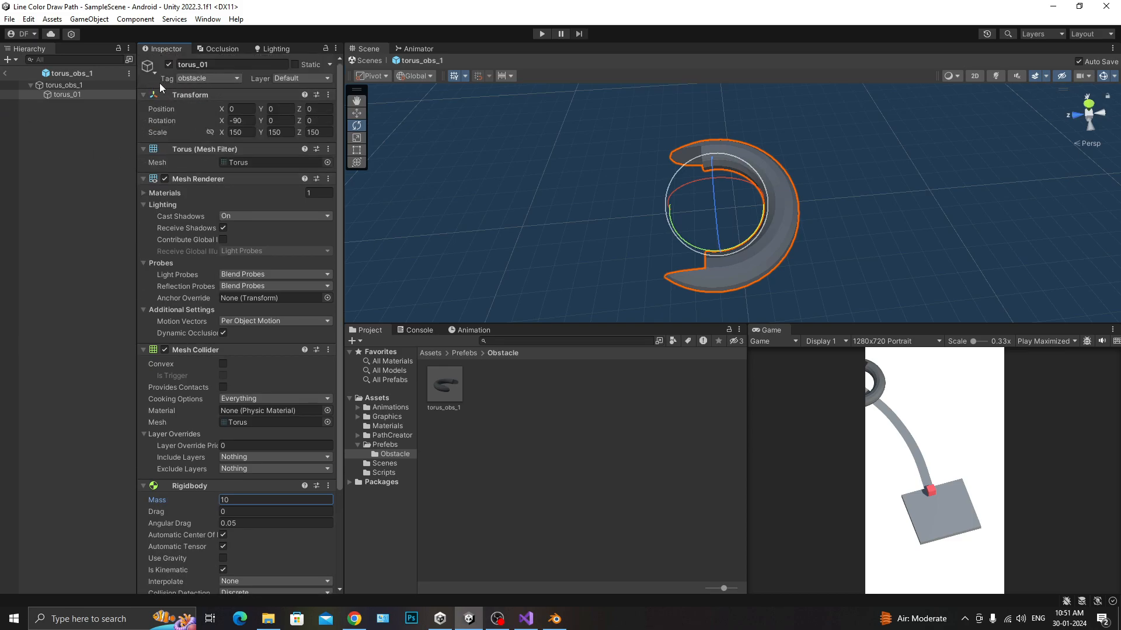
left_click(6, 74)
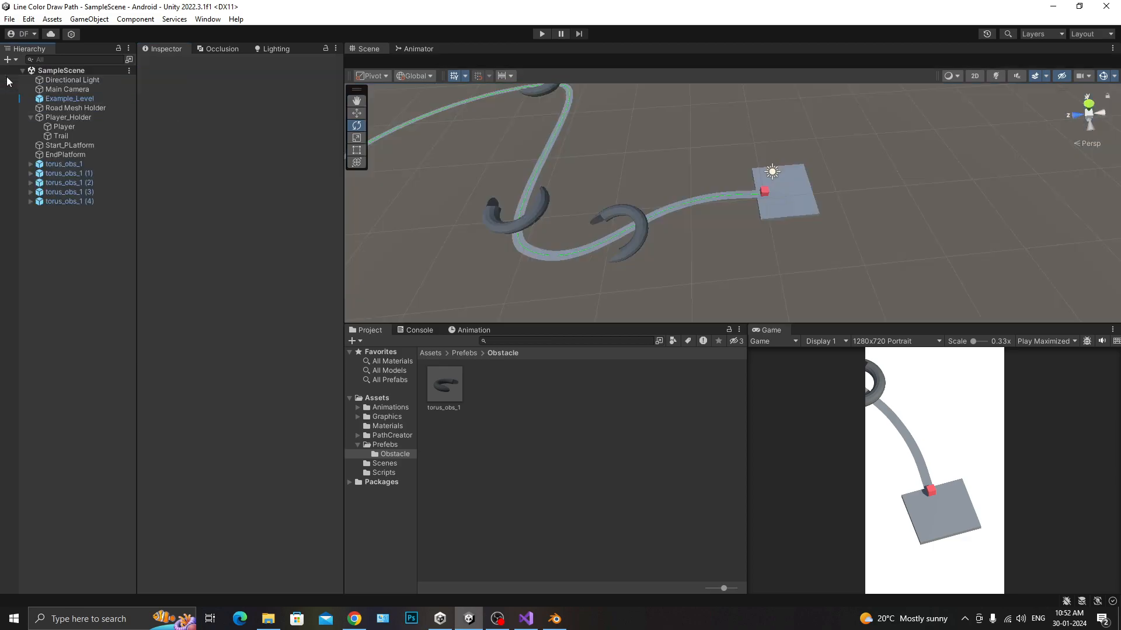
Create an empty object named Obstacles in the scene and reset its transform
left_click(54, 118)
key("Left")
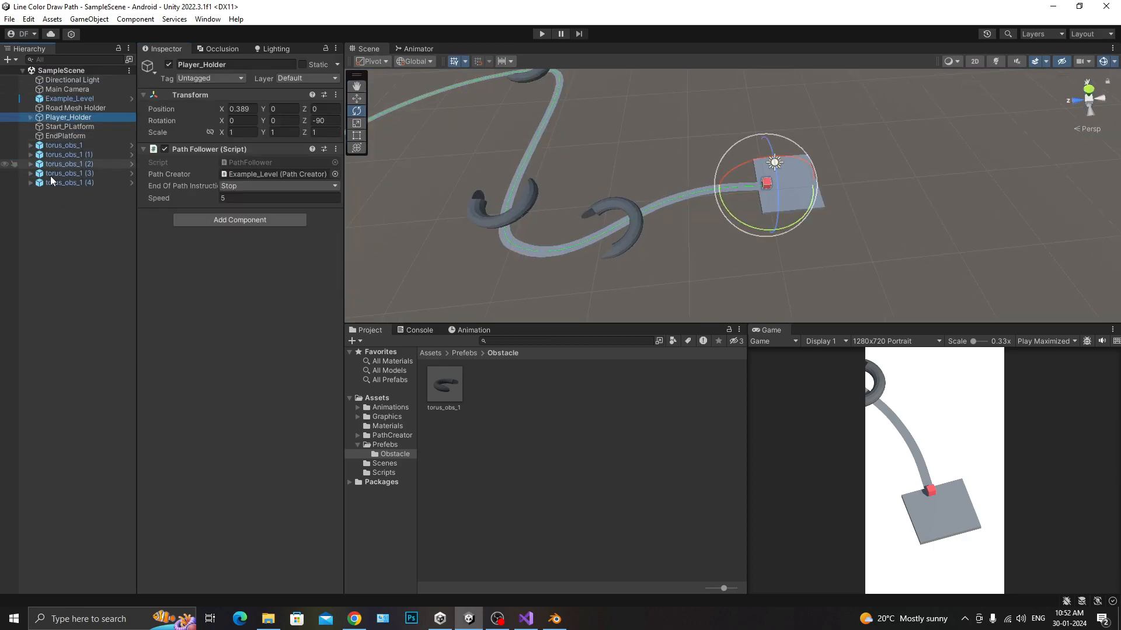
left_click(65, 145)
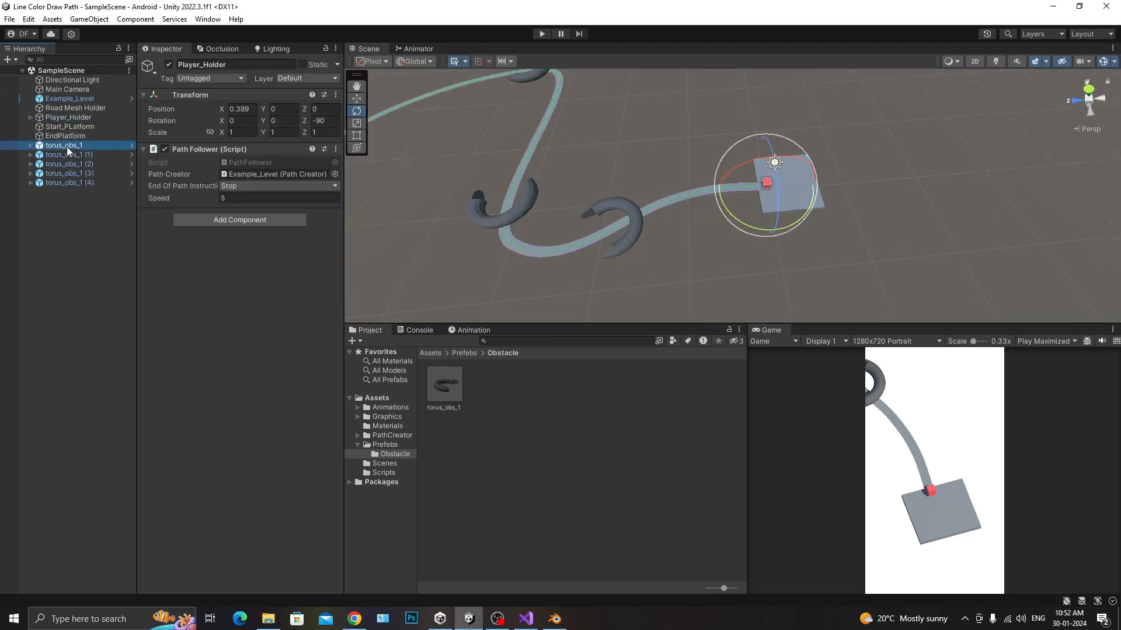
right_click(64, 190)
left_click(87, 355)
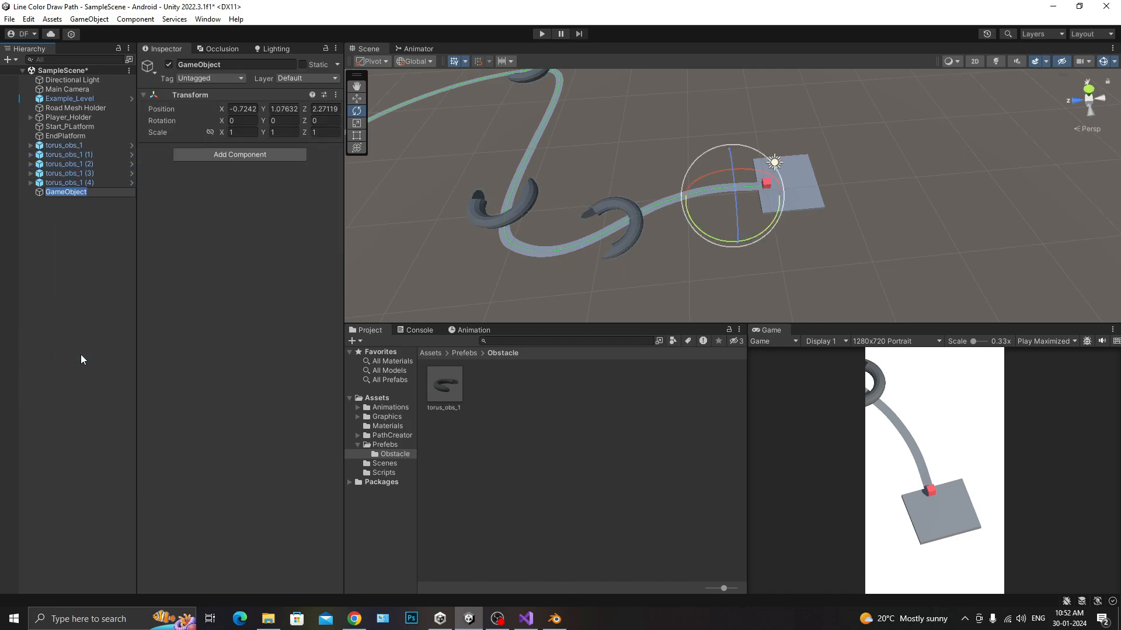
type("Obstacles")
key("Return")
left_click(335, 94)
left_click(353, 107)
key("ctrl+s")
Make all five torus_obs_1 obstacles children of the Obstacles object and save the scene
left_click(52, 149)
left_click(65, 182, "shift")
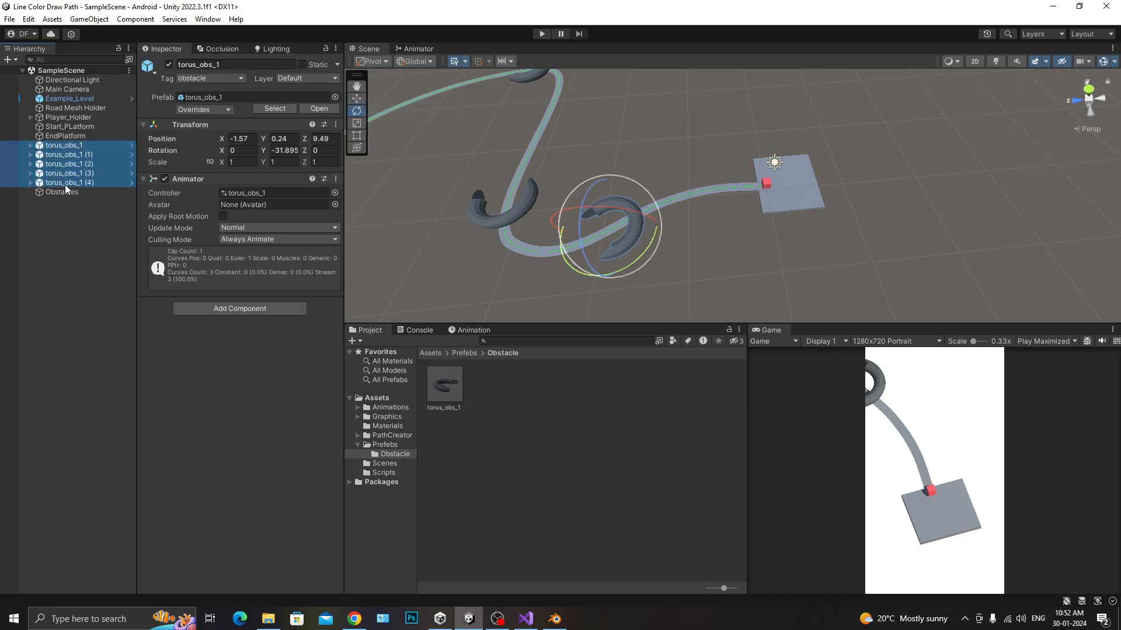
left_click_drag(64, 167, 64, 193)
left_click(65, 145)
key("ctrl+s")
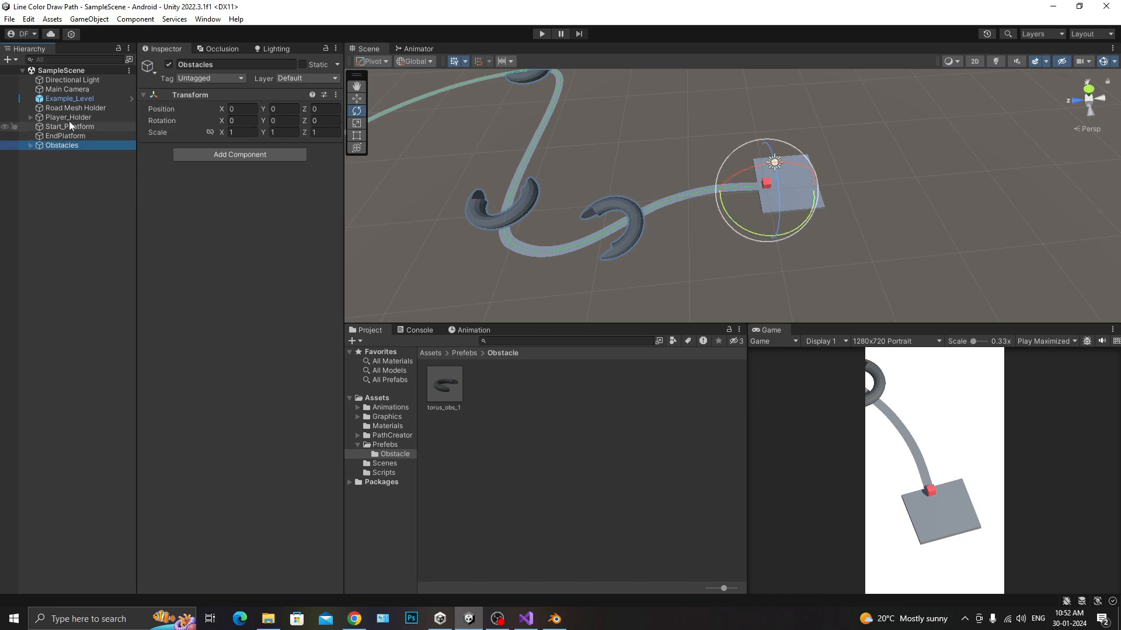
Create an empty object named Platforms&Enviroment in the scene and reset its transform
left_click(68, 117)
left_click(73, 127)
left_click(52, 170)
right_click(52, 168)
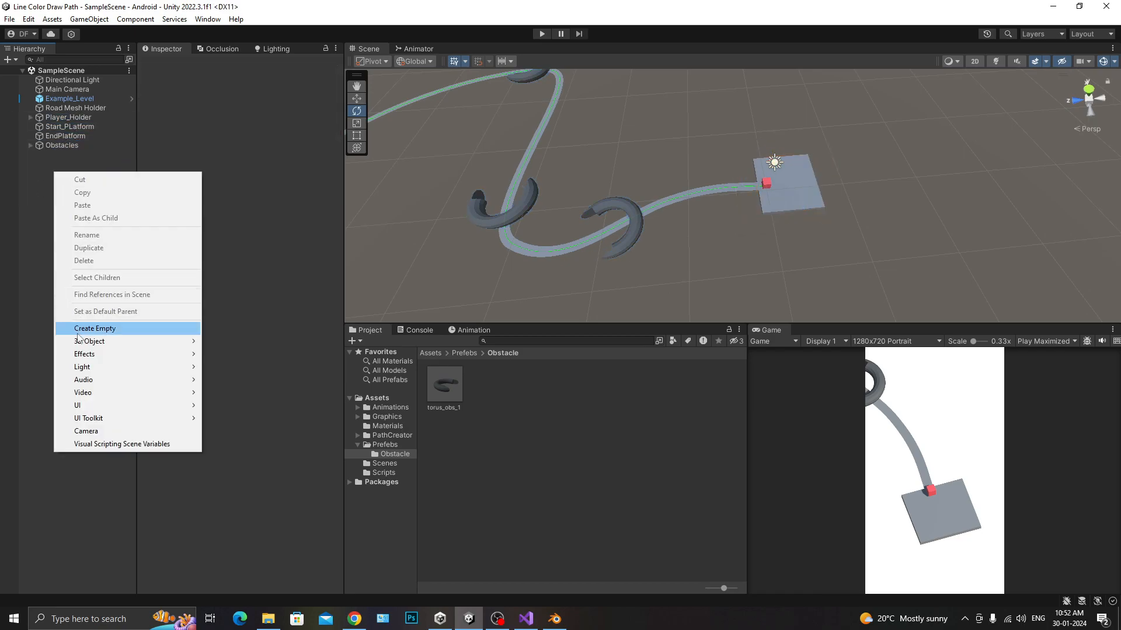
left_click(80, 328)
type("Plat")
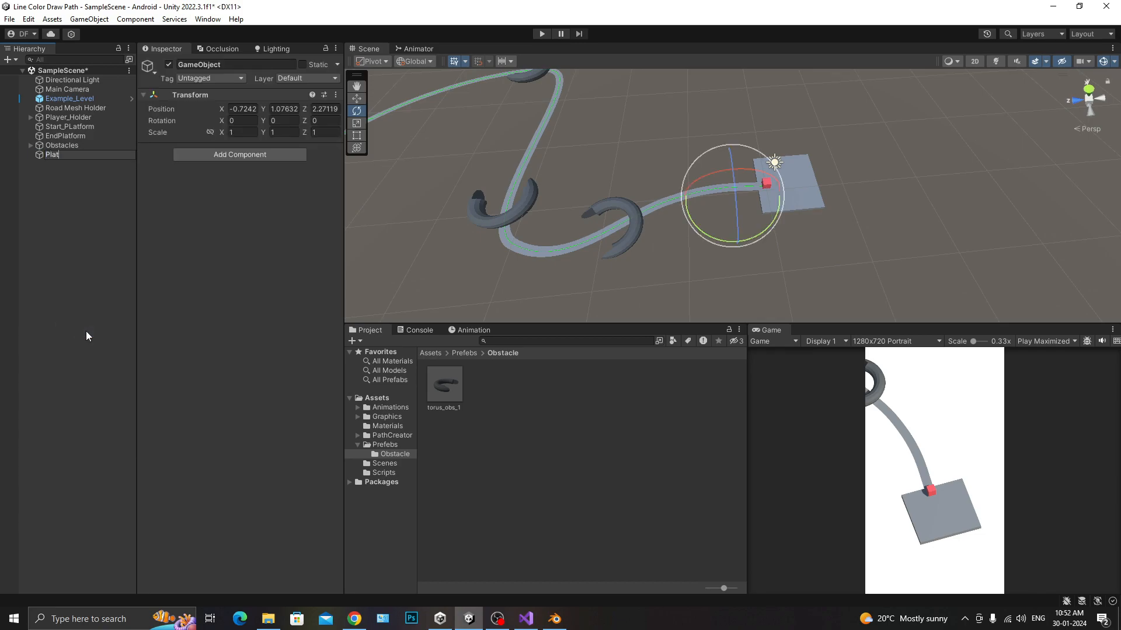
type("forms&Enviroment")
key("Return")
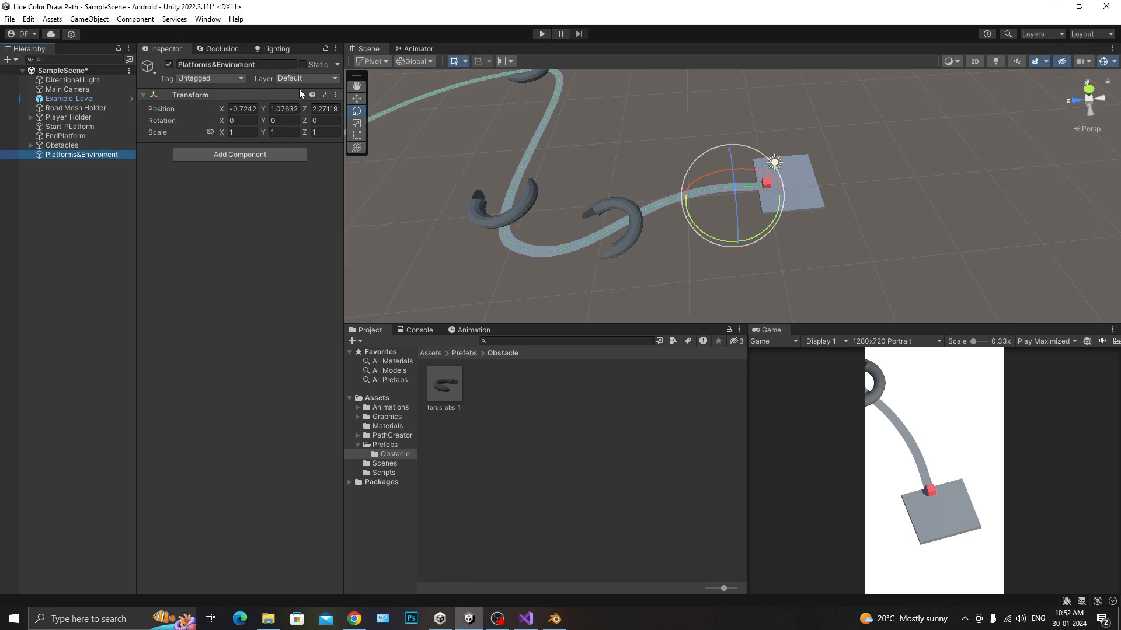
left_click(336, 95)
left_click(358, 106)
Make Start_PLatform and EndPlatform children of the Platforms&Enviroment object and save the scene
left_click(46, 127)
left_click(59, 135, "ctrl")
left_click_drag(60, 135, 59, 156)
left_click(64, 138)
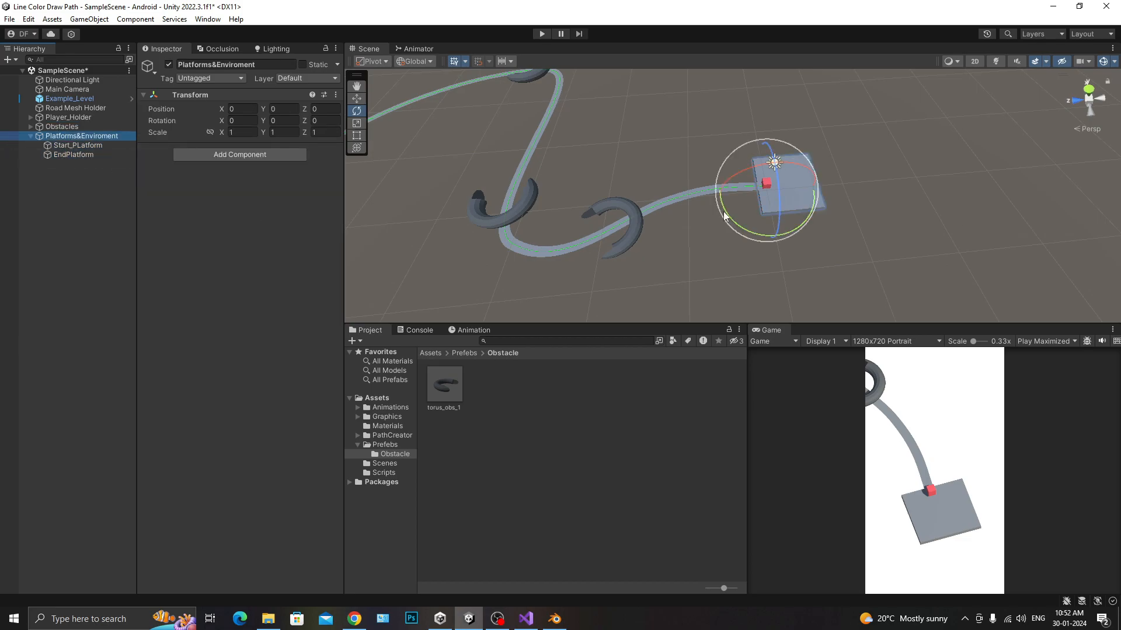
middle_click_drag(543, 86, 712, 188)
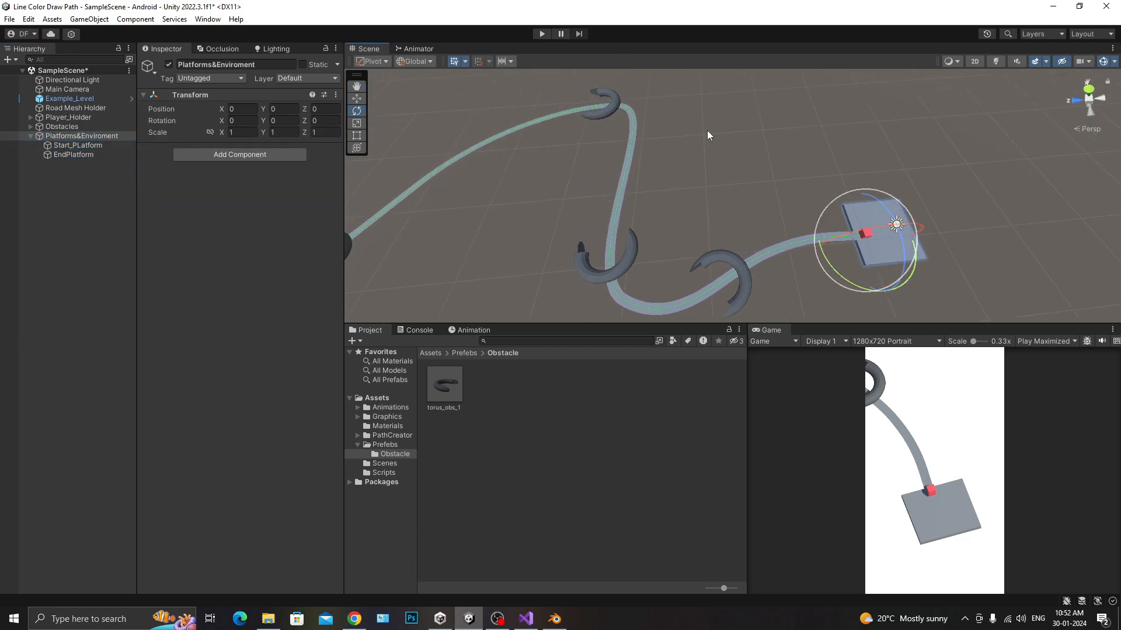
middle_click_drag(705, 129, 788, 126)
right_click_drag(759, 174, 565, 109)
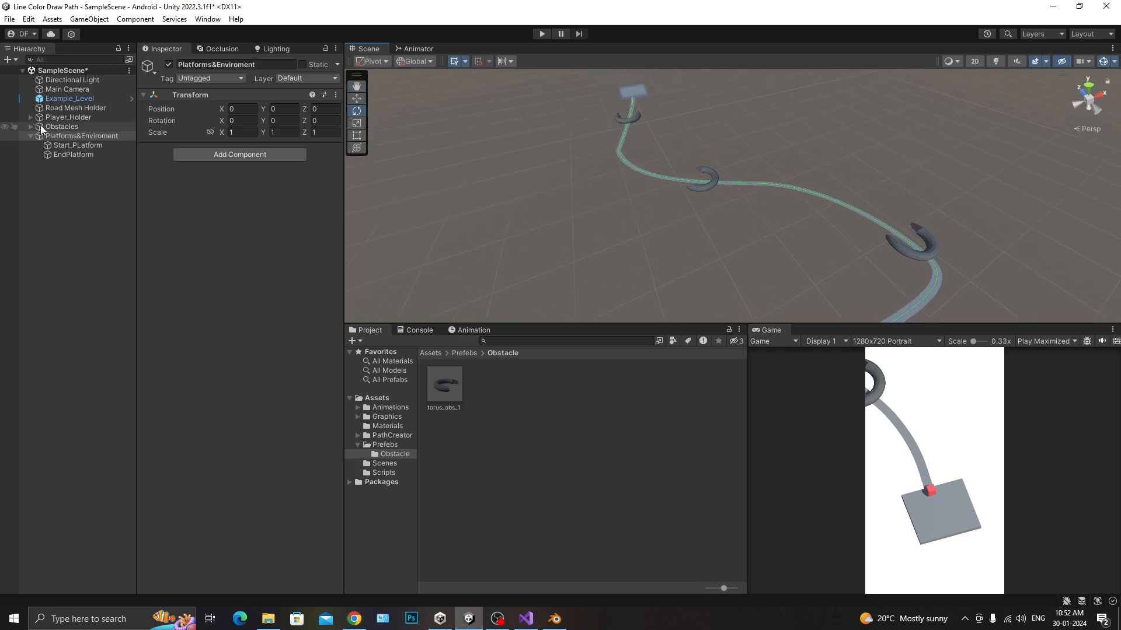
left_click(69, 136)
key("ctrl+s")
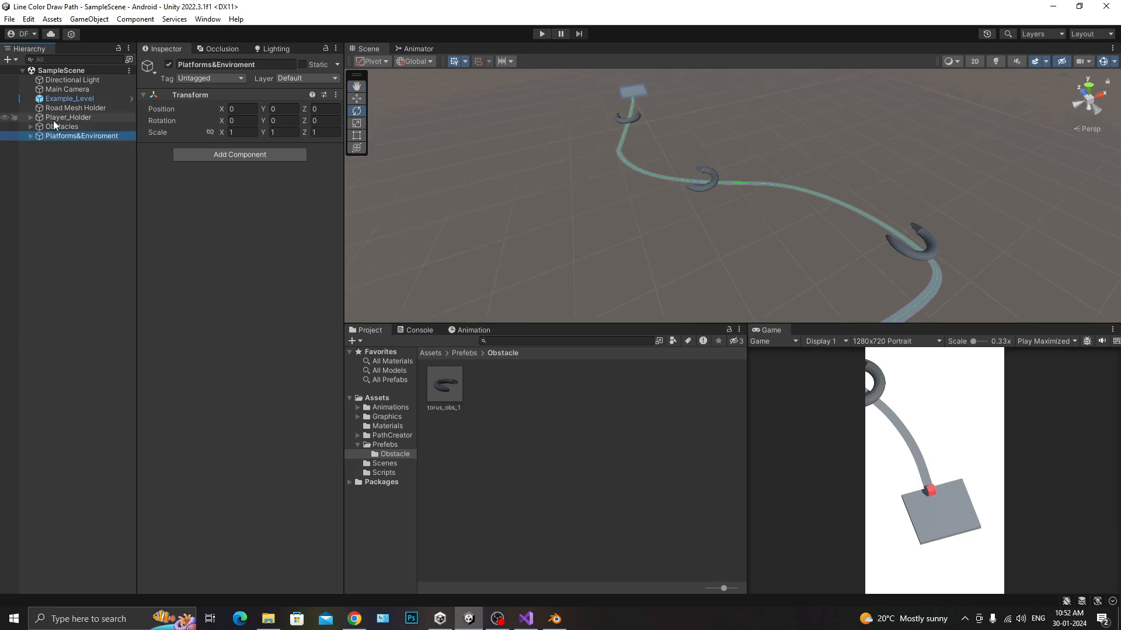
Review the components of the scene objects, including the camera, light, Player_Holder and its Player and Trail children
left_click(59, 127)
left_click(67, 117)
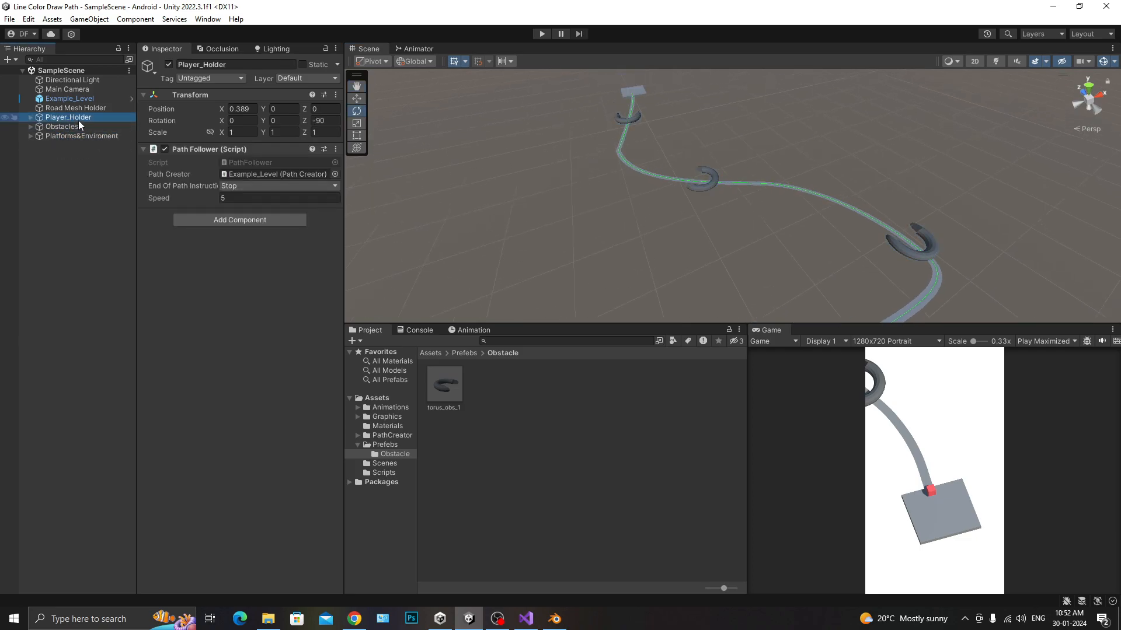
left_click(74, 107)
left_click(71, 98)
left_click(75, 107)
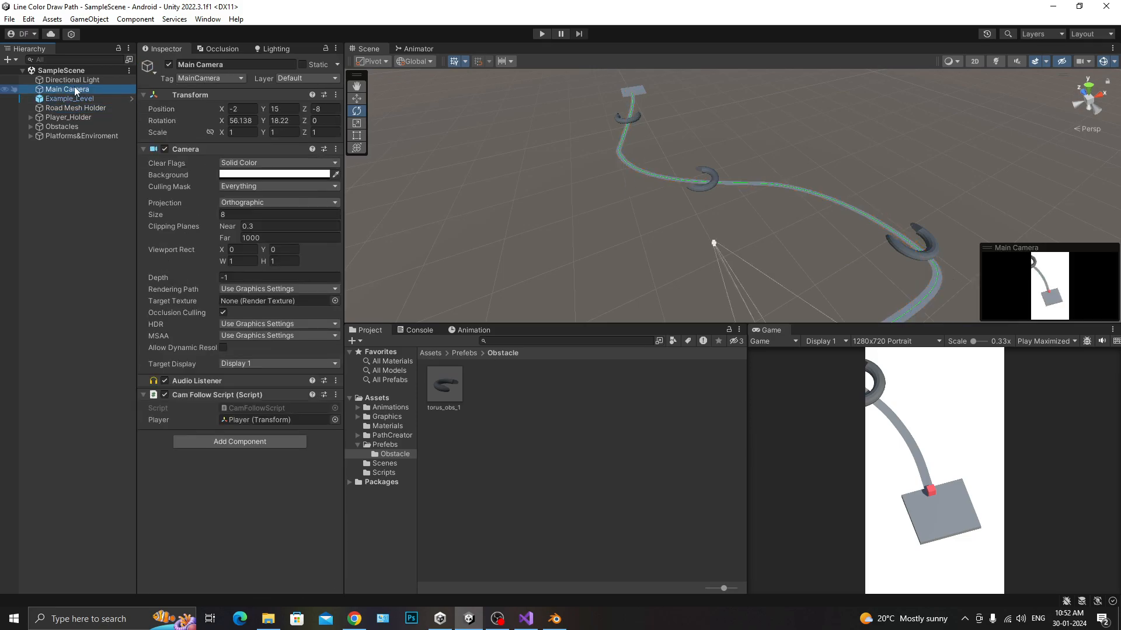
left_click(76, 80)
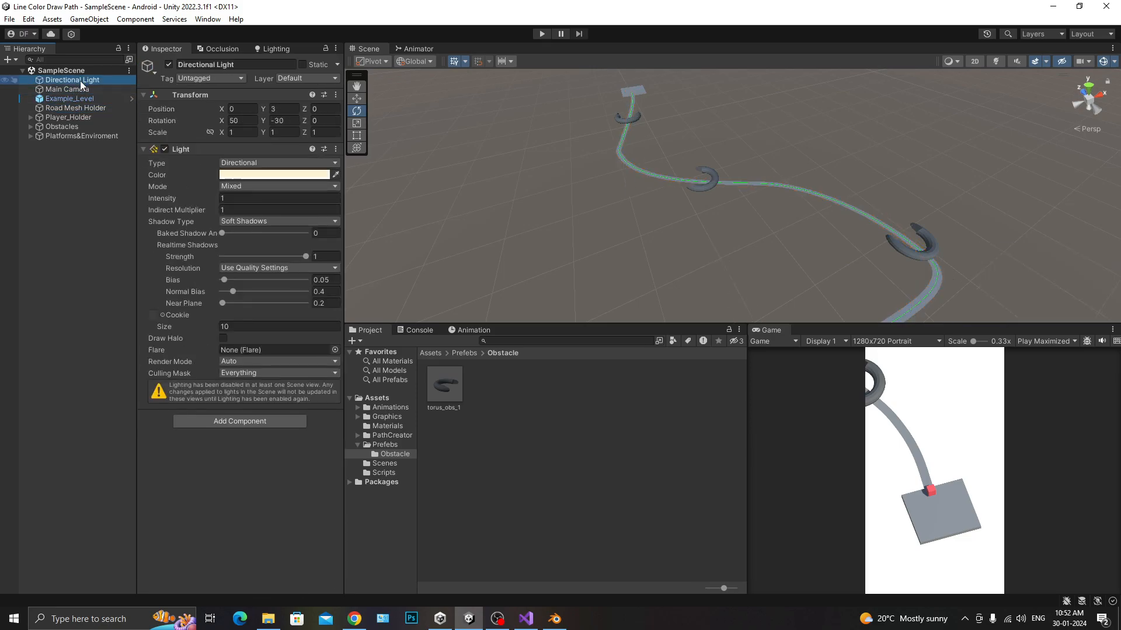
left_click(106, 107)
left_click(94, 116)
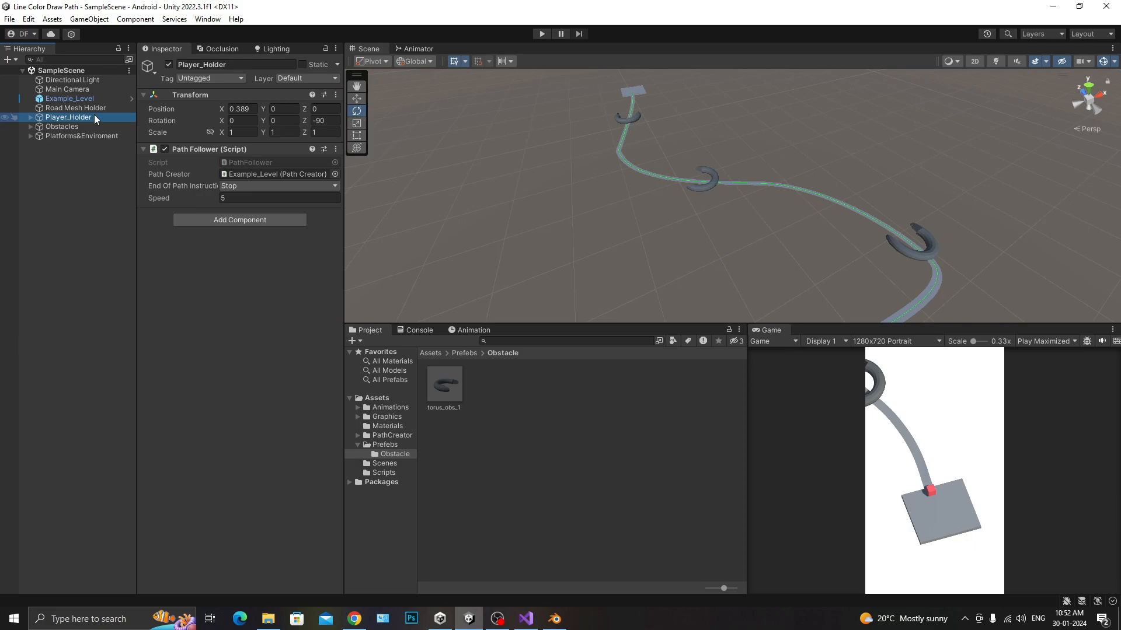
key("Right")
key("Left")
key("Right")
key("Left")
key("Right")
key("Down")
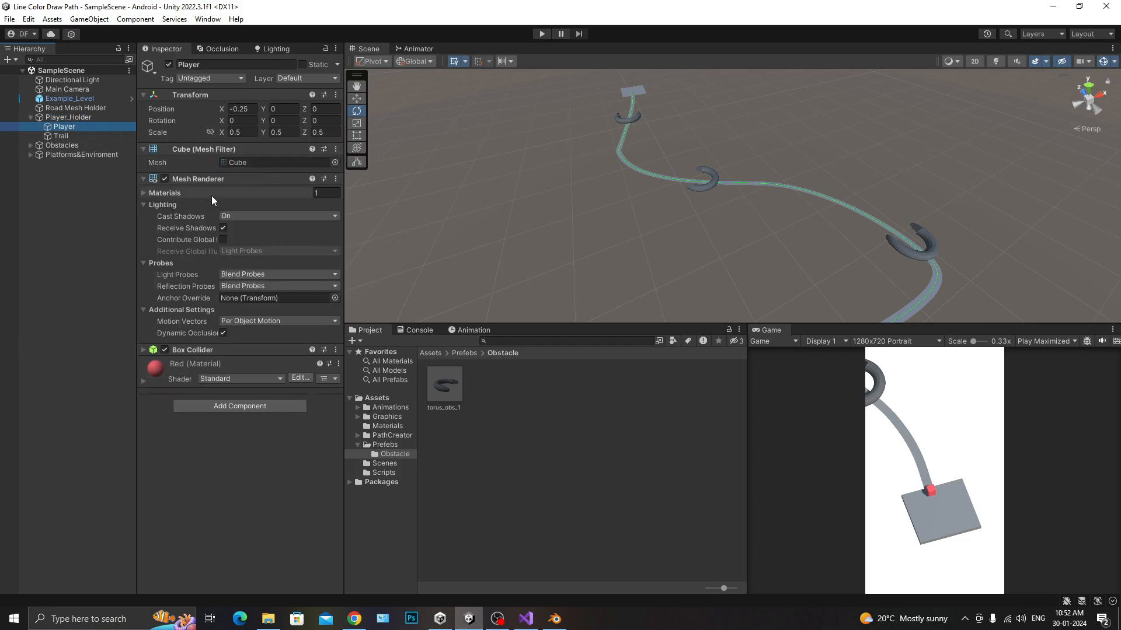
left_click(58, 137)
left_click(71, 128)
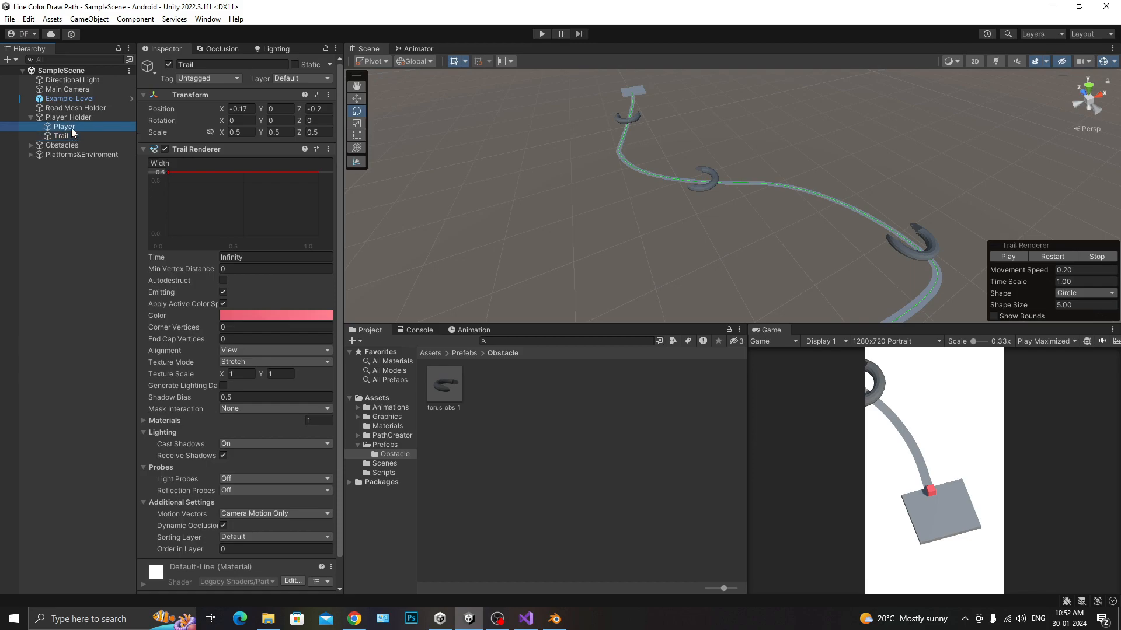
left_click(74, 119)
Create a C# script named Player_Script in the Scripts folder and open it in Visual Studio
left_click(391, 472)
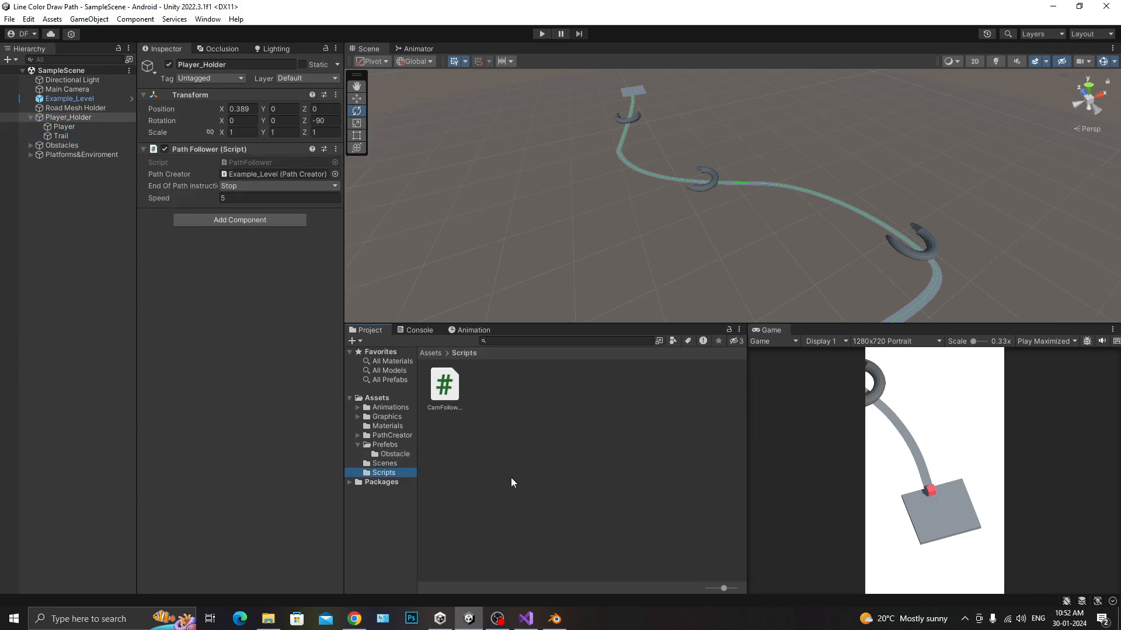
right_click(512, 482)
mouse_move(563, 163)
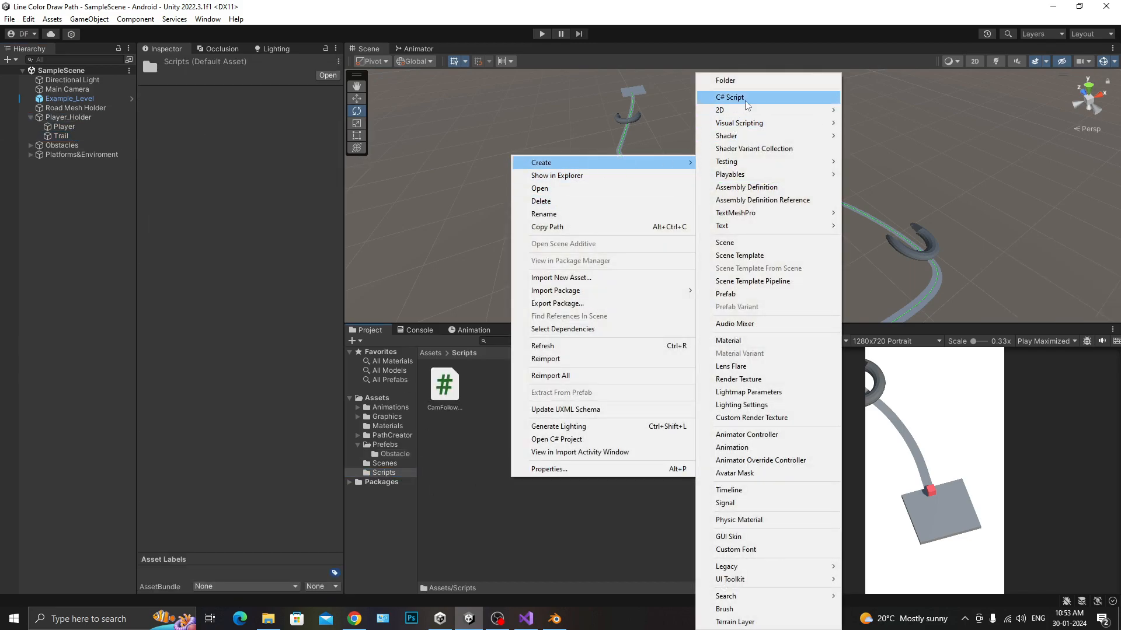
left_click(730, 98)
type("Player_Script")
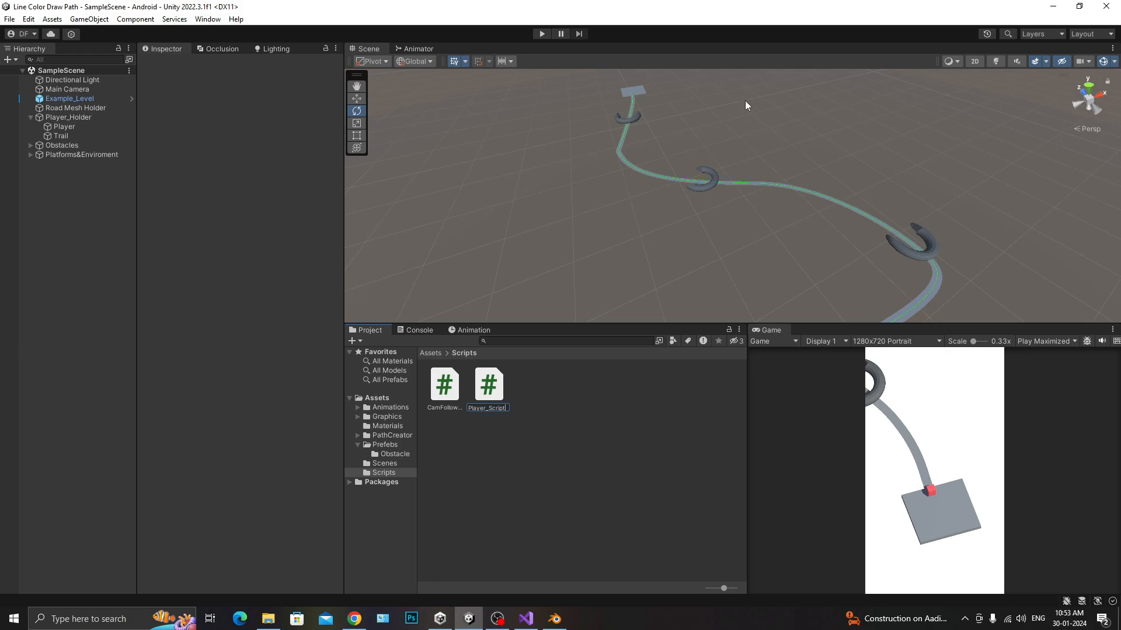
key("Return")
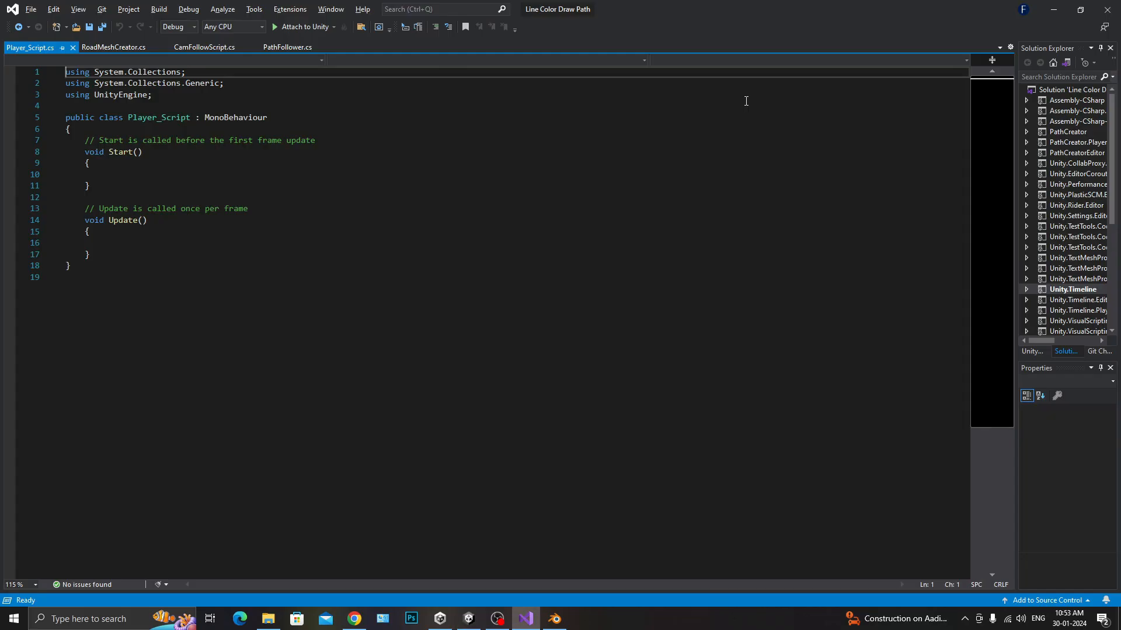
Add a private OnCollisionEnter(Collision collision) method below Update in Player_Script
left_click(192, 280)
key("Return")
key("Return")
key("Return")
key("Return")
key("Up")
type("OnColl")
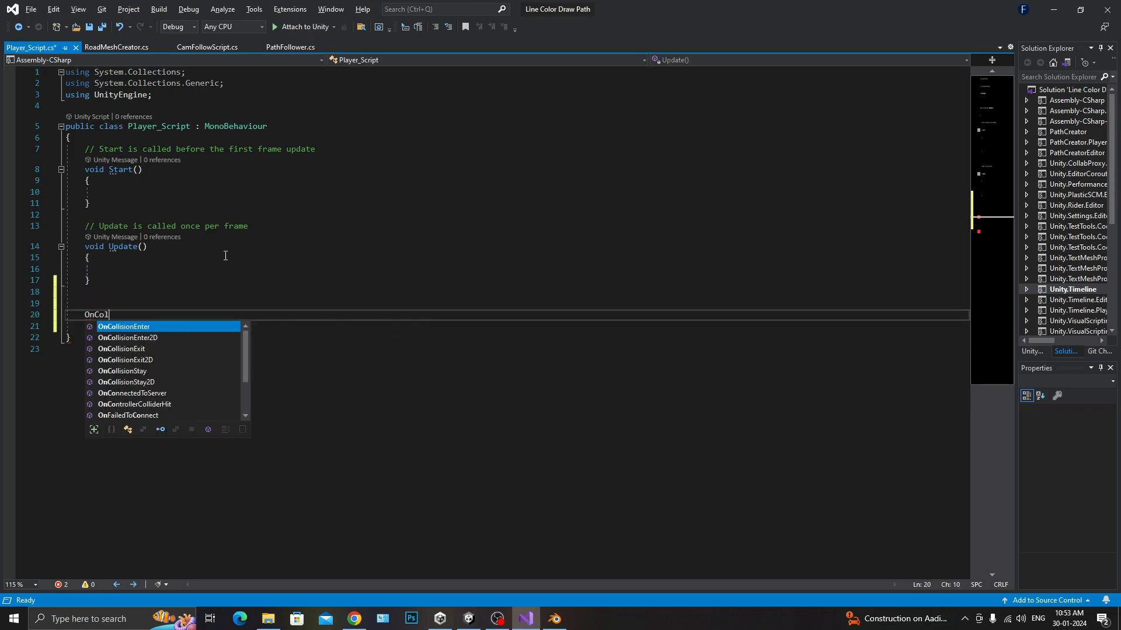
key("Tab")
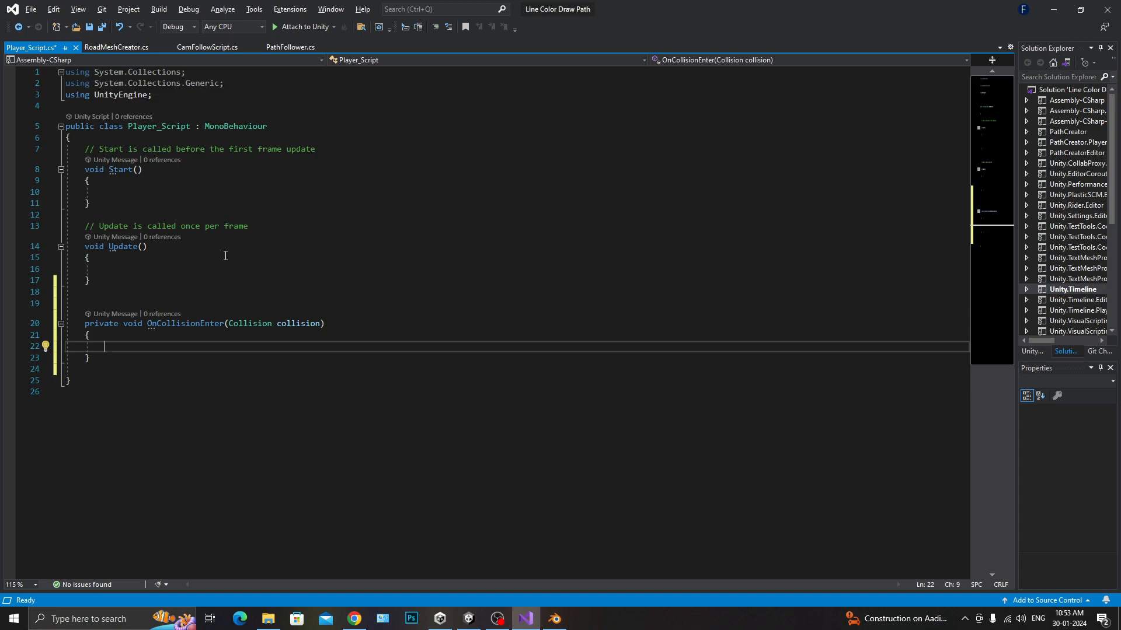
Inside OnCollisionEnter, add an if block checking whether collision.gameObject.tag == "obstacle"
type("if")
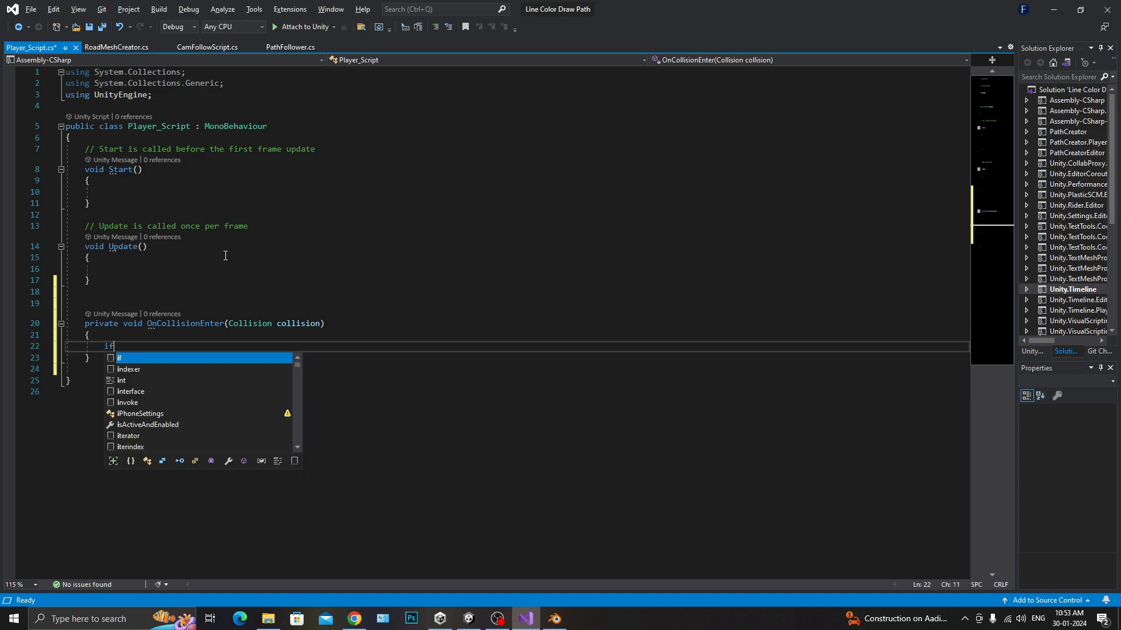
type("(collision")
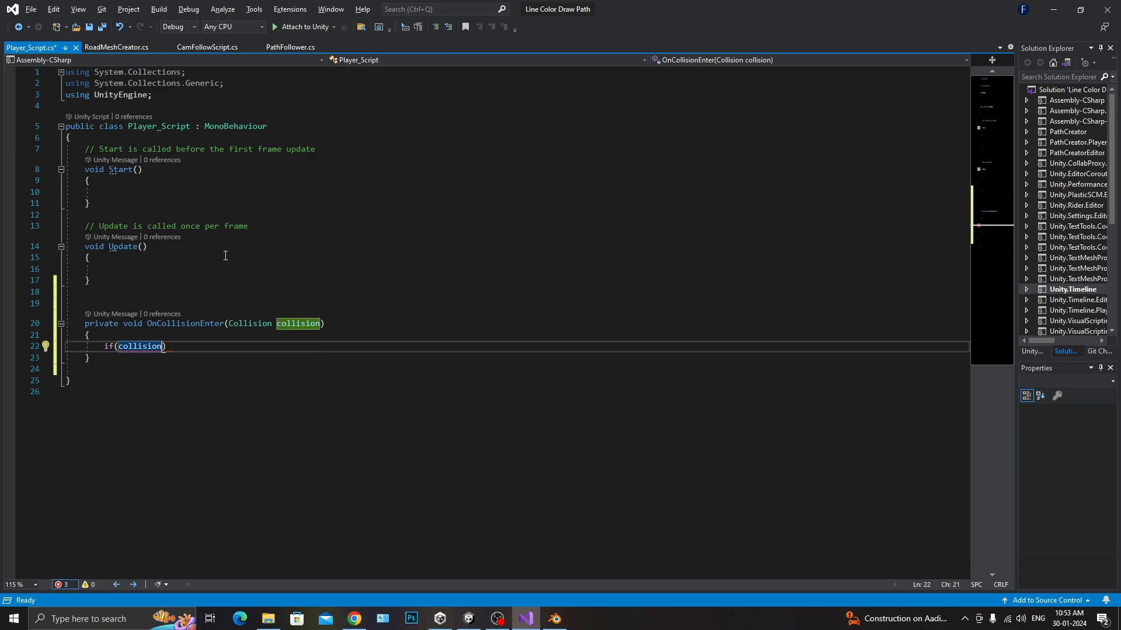
type(".gameObject.t")
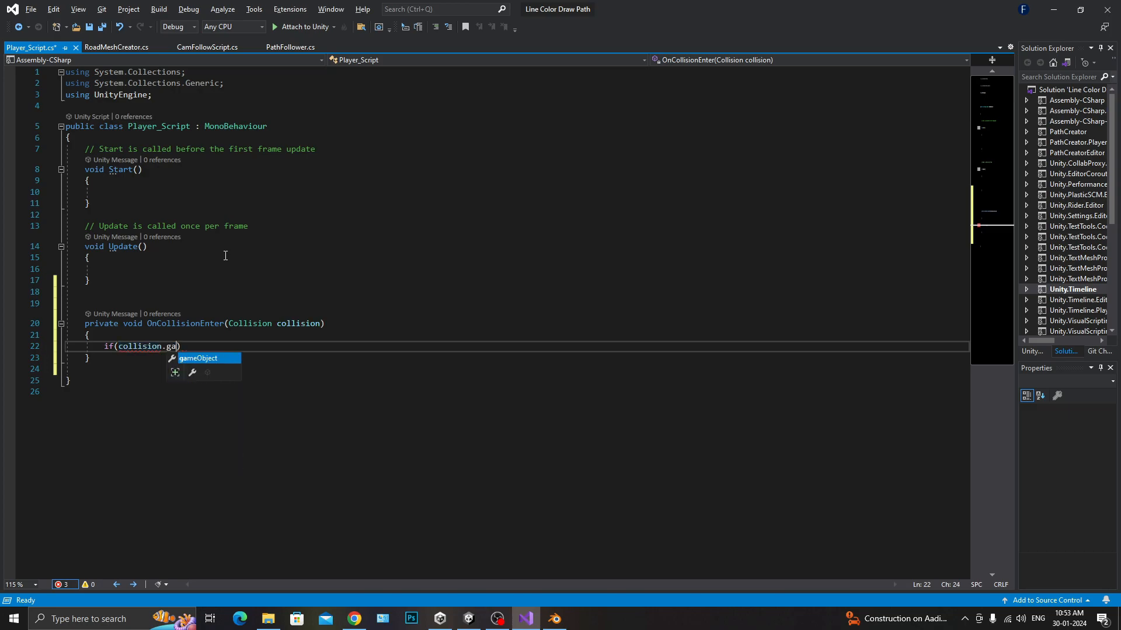
type("ag == \"")
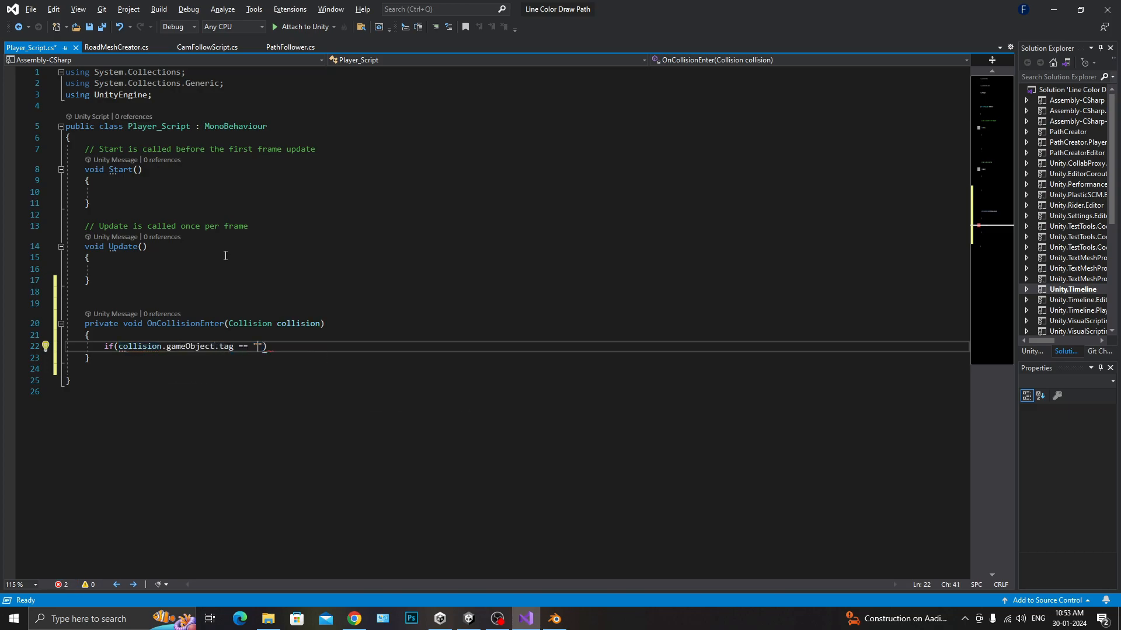
type("obstacle\")")
key("Return")
type("{")
key("Return")
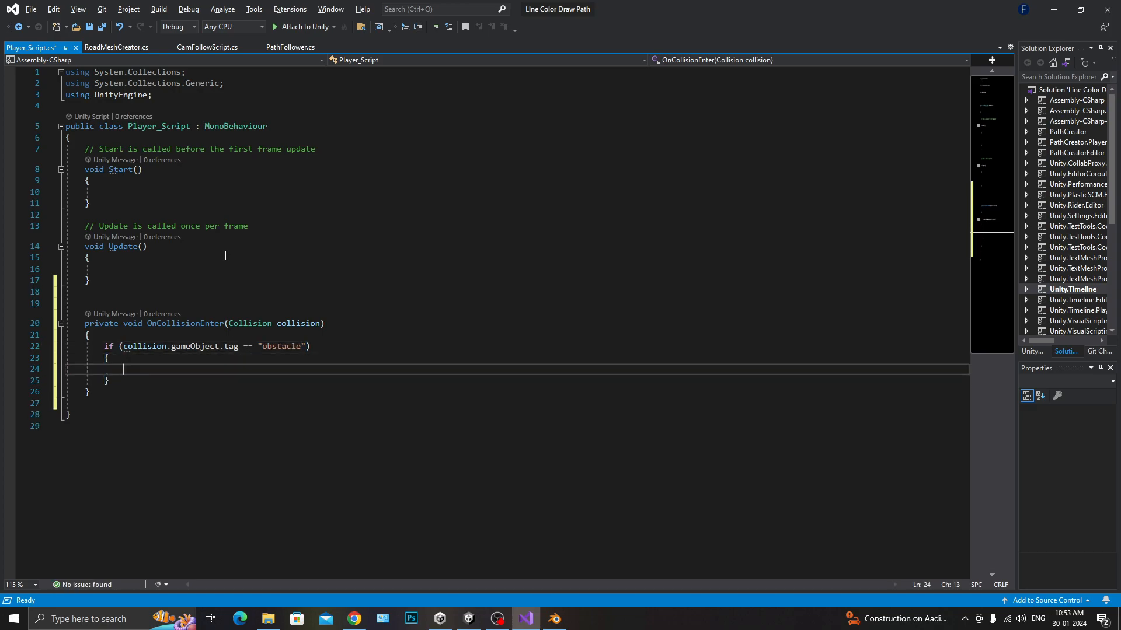
Log "Game Over" with Debug.Log inside the obstacle check and save the script
type("Debug.Lop")
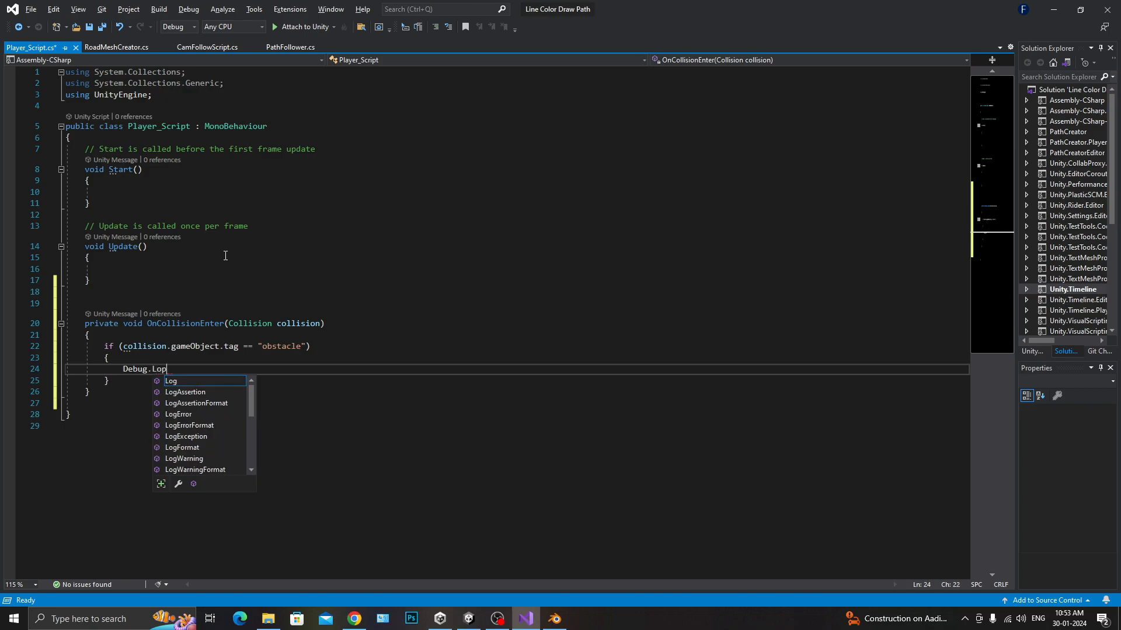
key("Right")
key("Up")
key("End")
key("BackSpace")
type("g(\"")
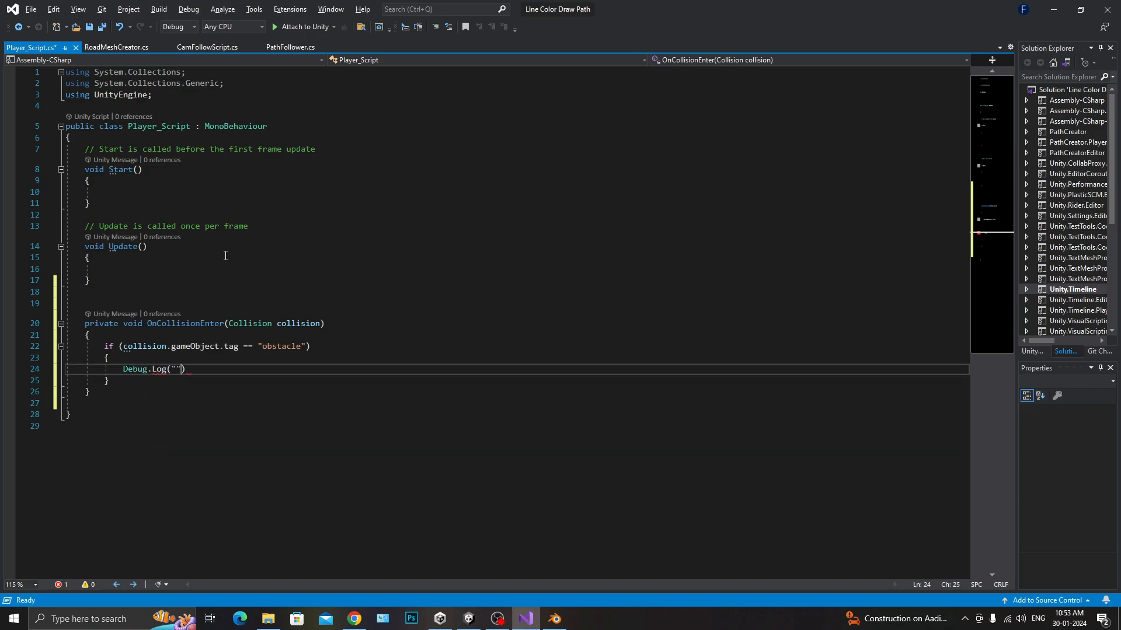
type("Gamne")
key("BackSpace")
key("BackSpace")
type("e Over\");")
key("ctrl+s")
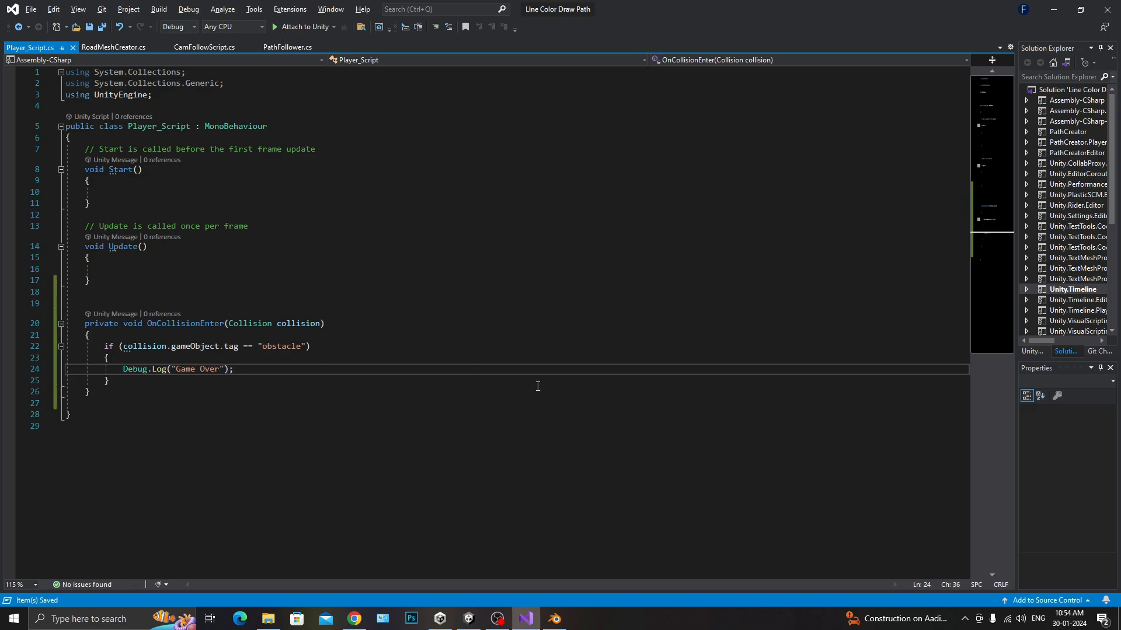
Add the directive using UnityEngine.SceneManagement; below the other using lines and save the script
left_click(158, 93)
key("Return")
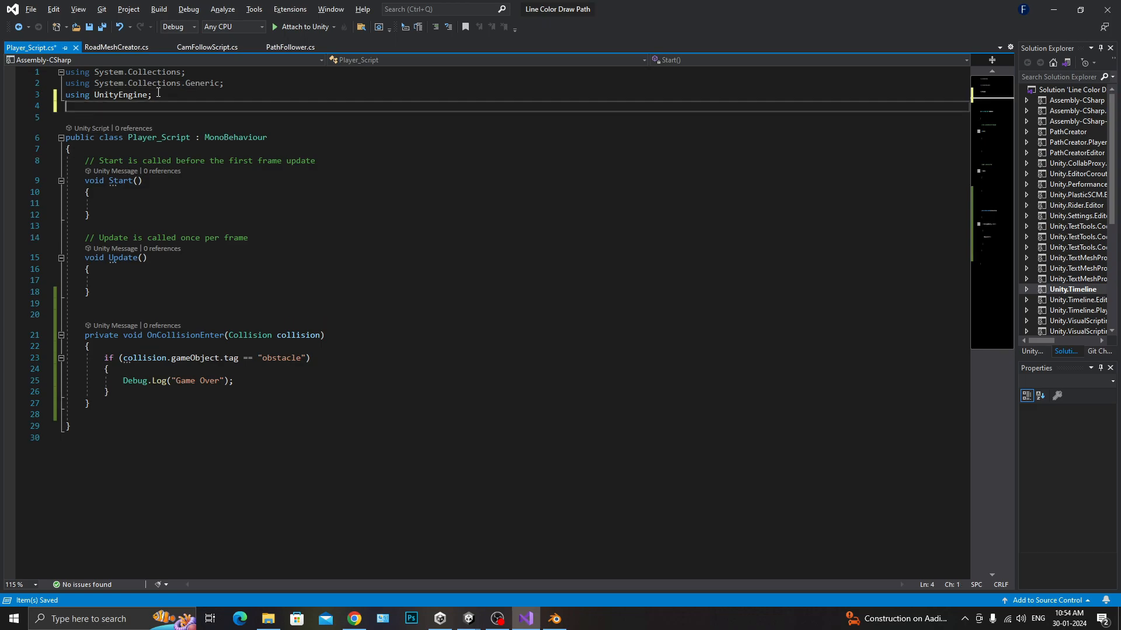
type("using unity")
key("ctrl+space")
key("Down")
key("Down")
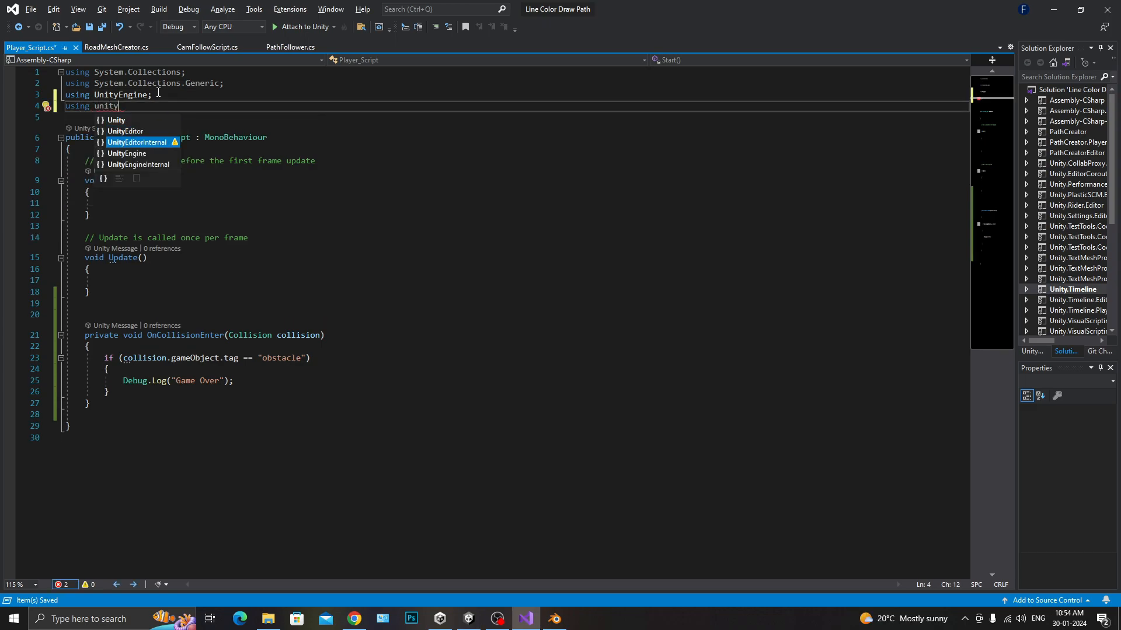
key("Tab")
type(".Sc")
key("Tab")
type(";")
key("ctrl+s")
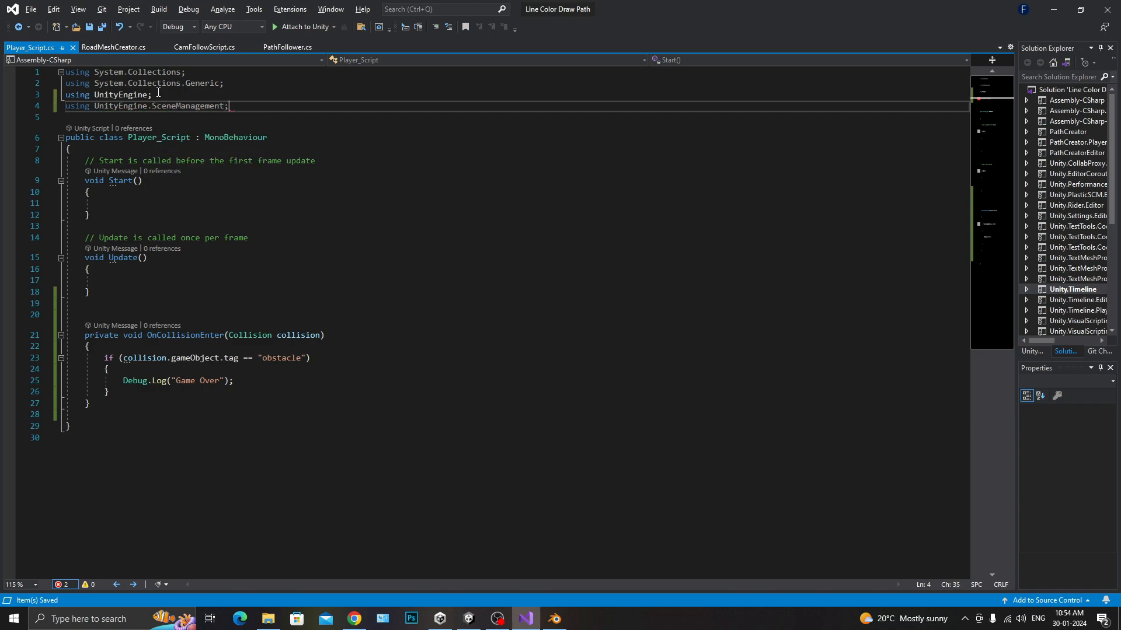
Add SceneManager.LoadScene(0); after the Game Over log line and save the script
left_click(258, 377)
key("Return")
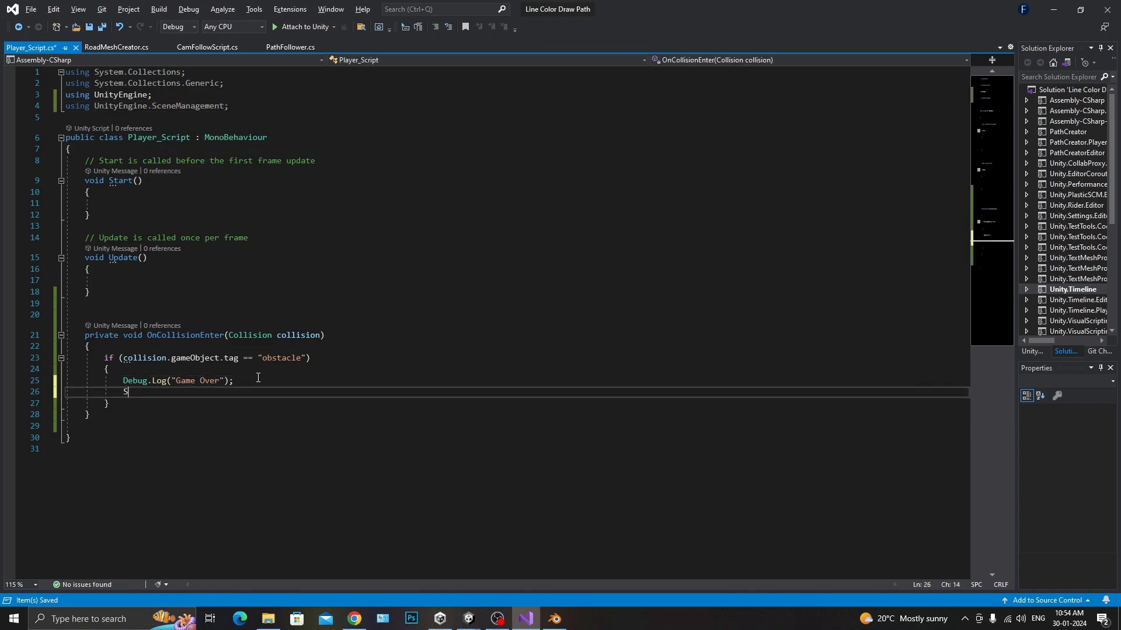
type("Scene")
key("Down")
key("Tab")
type(".Lo")
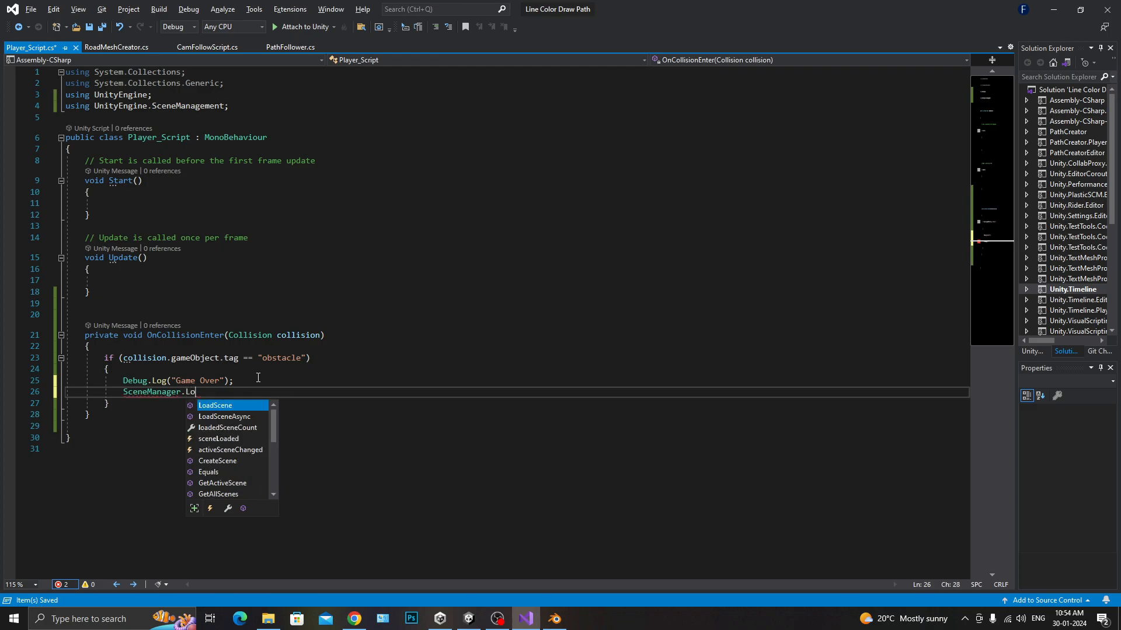
type("adScene](0);")
key("ctrl+s")
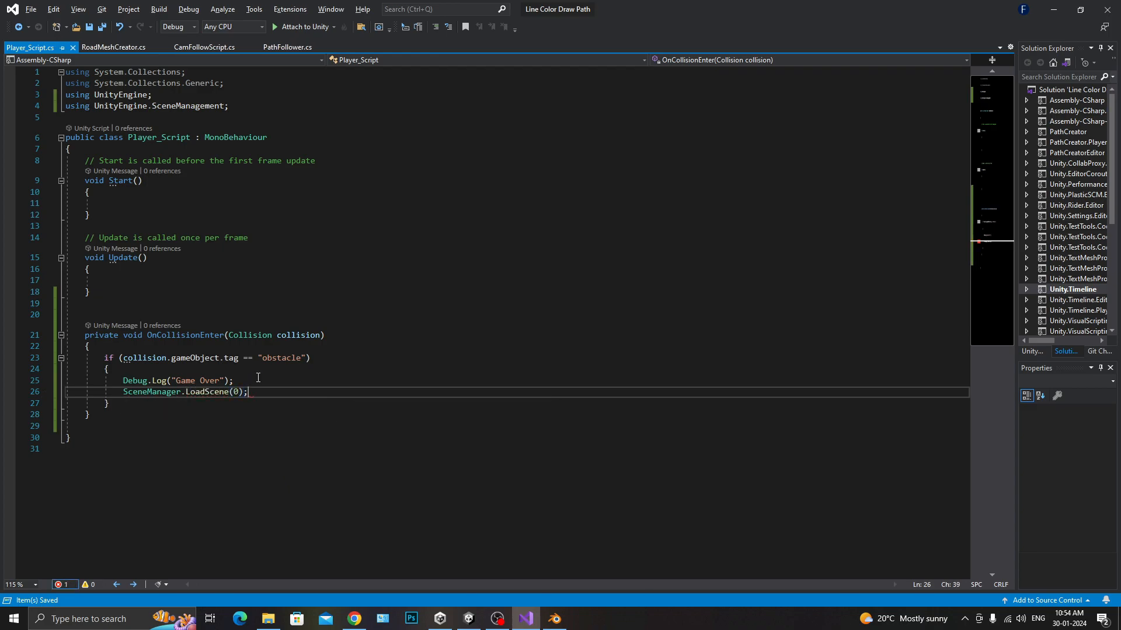
Switch to Unity and attach Player_Script to the Player object under Player_Holder
key("alt+Tab")
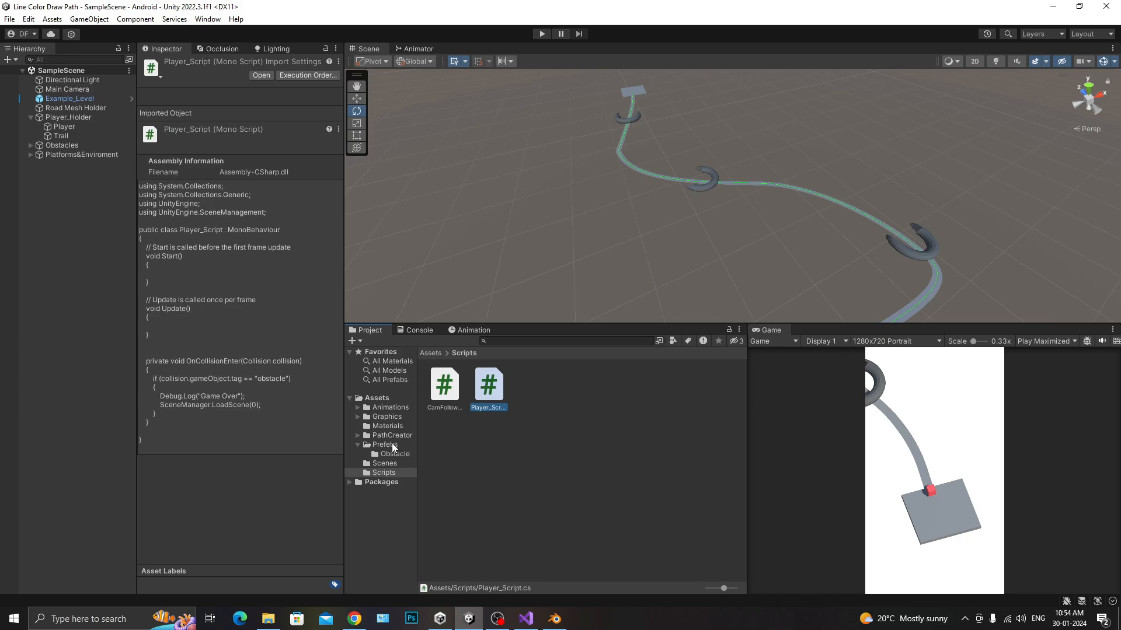
left_click(86, 126)
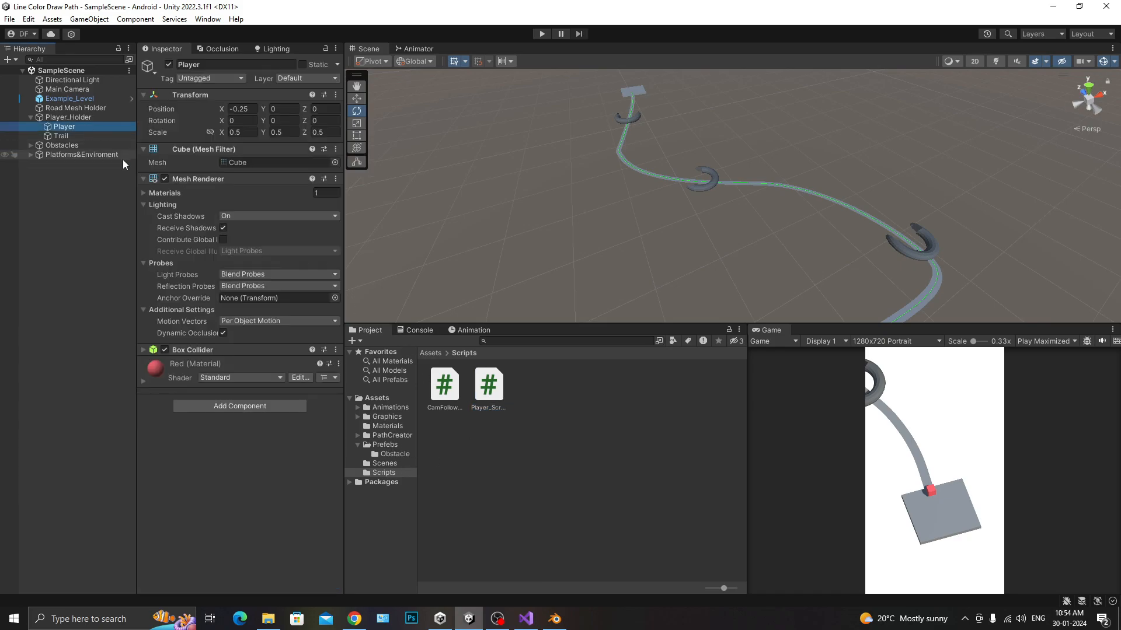
left_click_drag(499, 395, 242, 461)
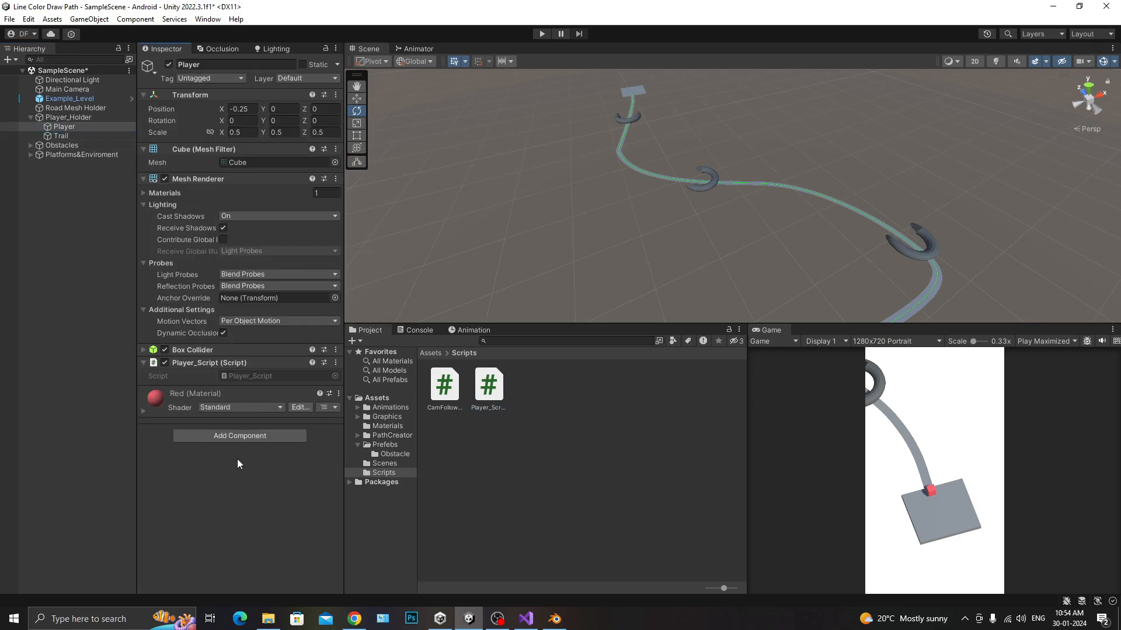
Play-test the scene to check the player's collision with the torus obstacles, and stop the game
left_click(98, 117)
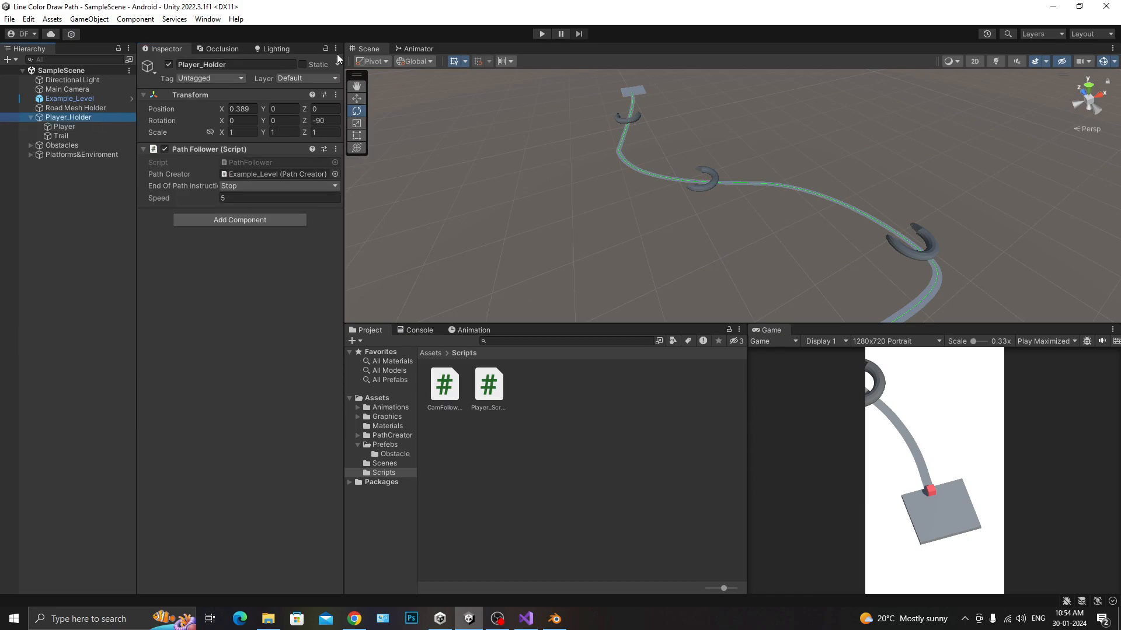
left_click(541, 34)
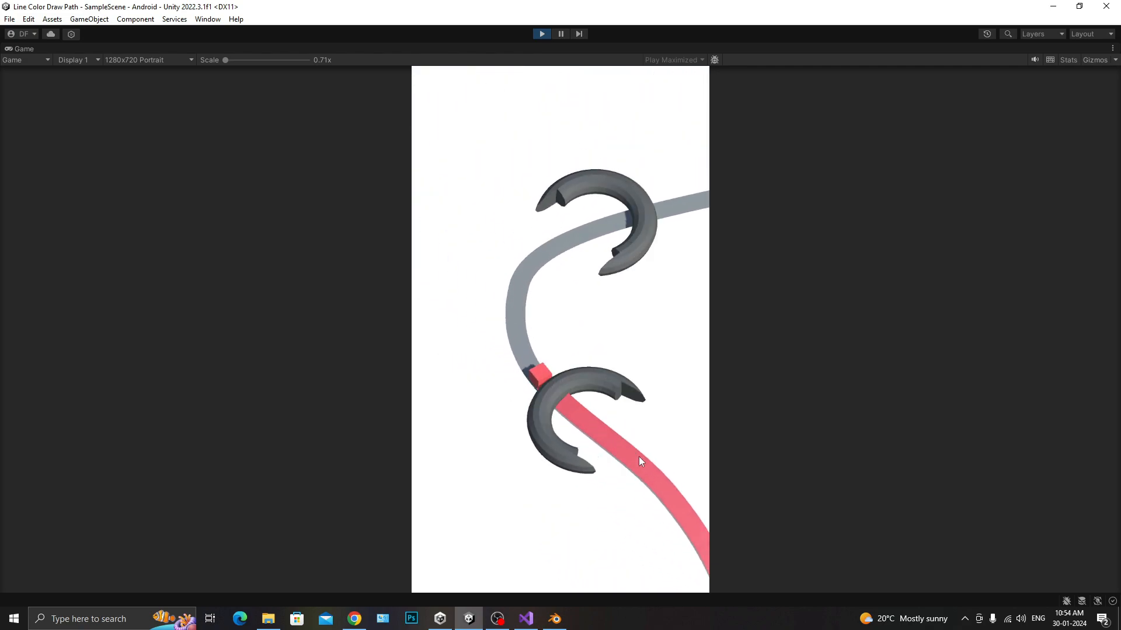
key("ctrl+p")
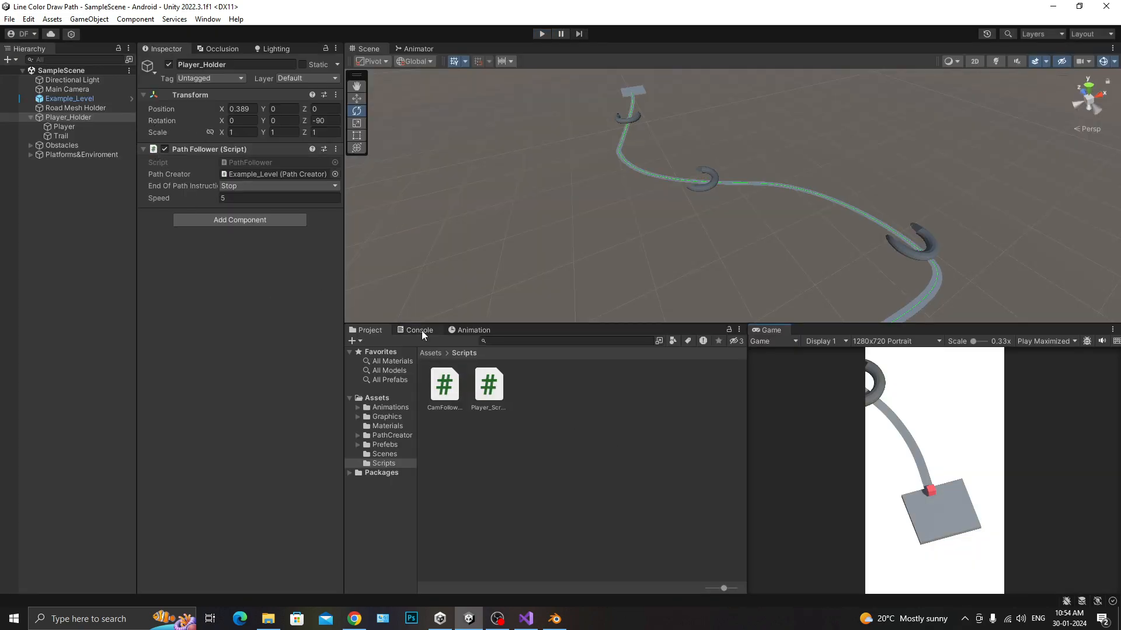
left_click(495, 384)
key("alt+Tab")
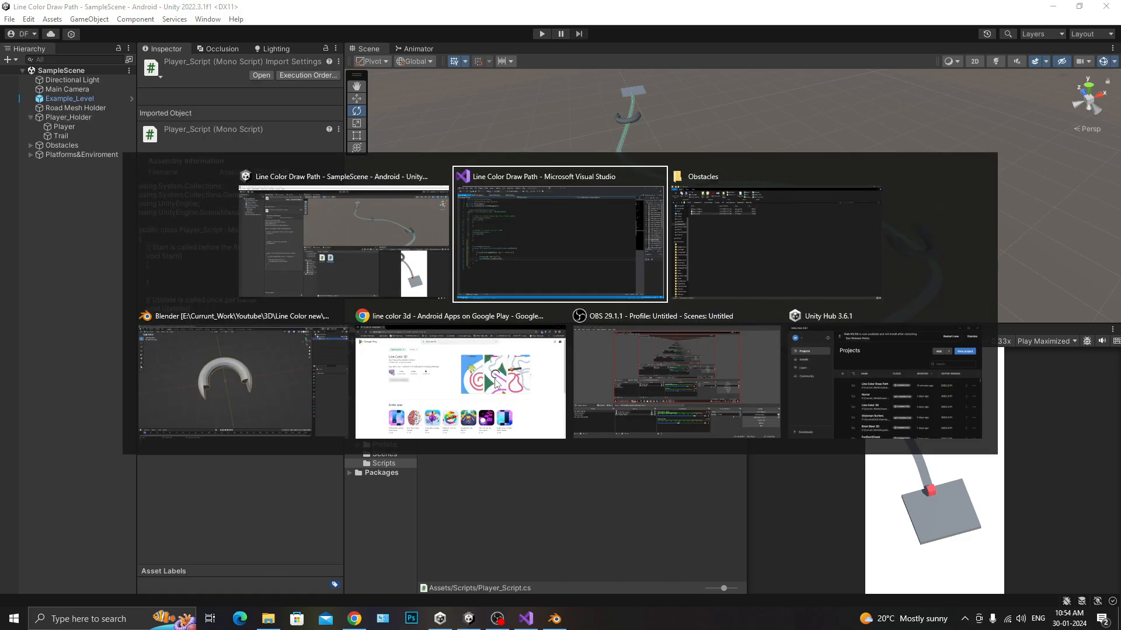
key("alt+shift+Tab")
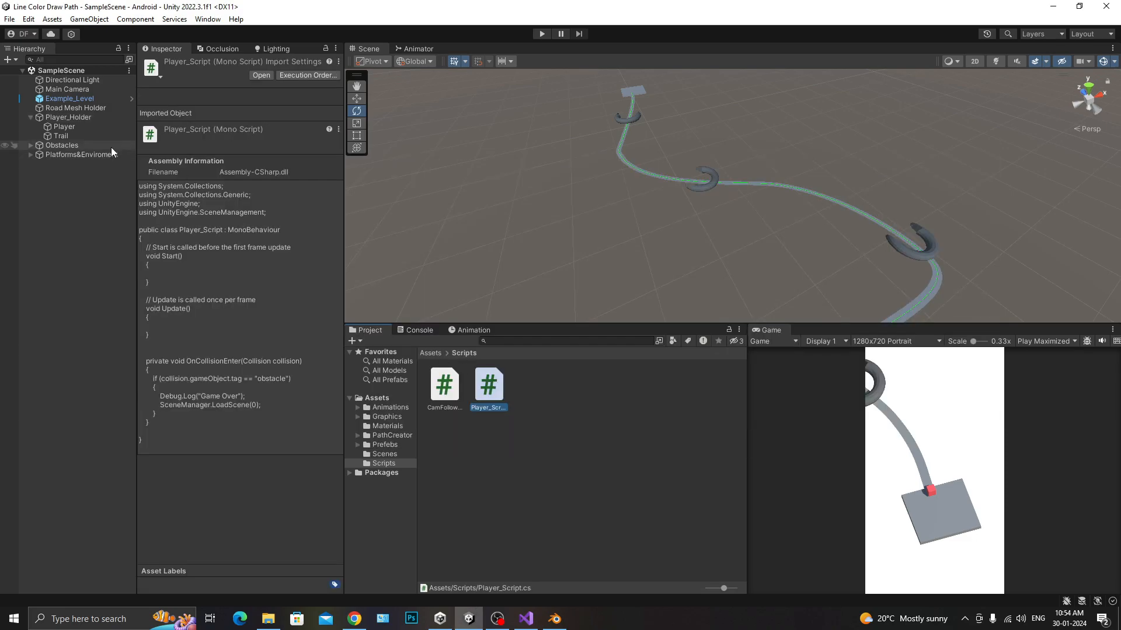
left_click(93, 136)
left_click(91, 128)
left_click(219, 430)
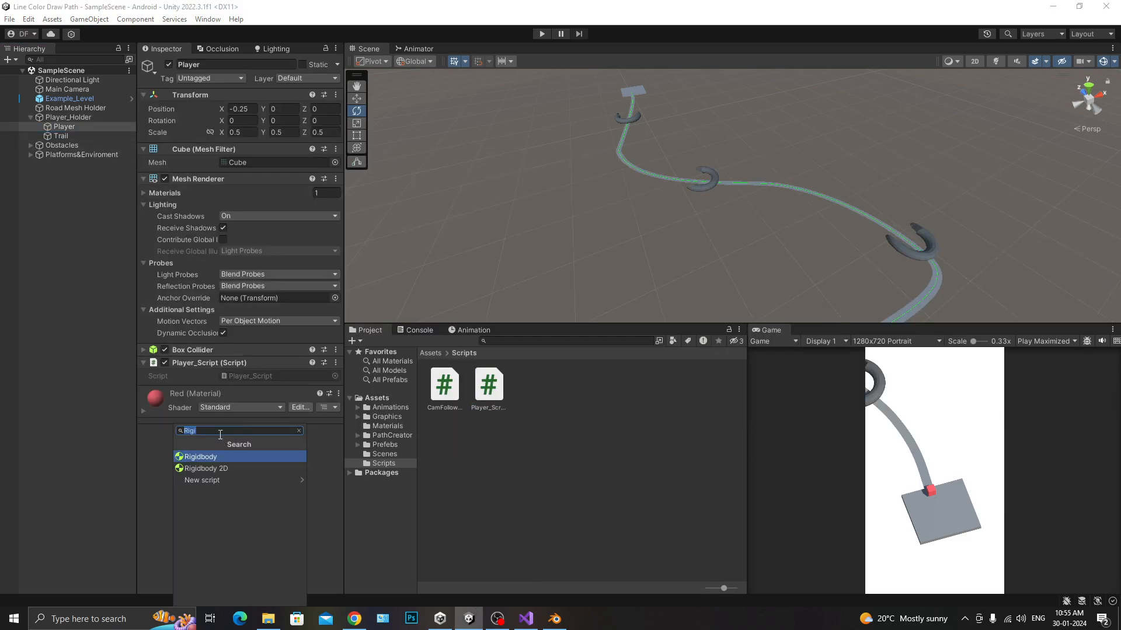
type("Ri")
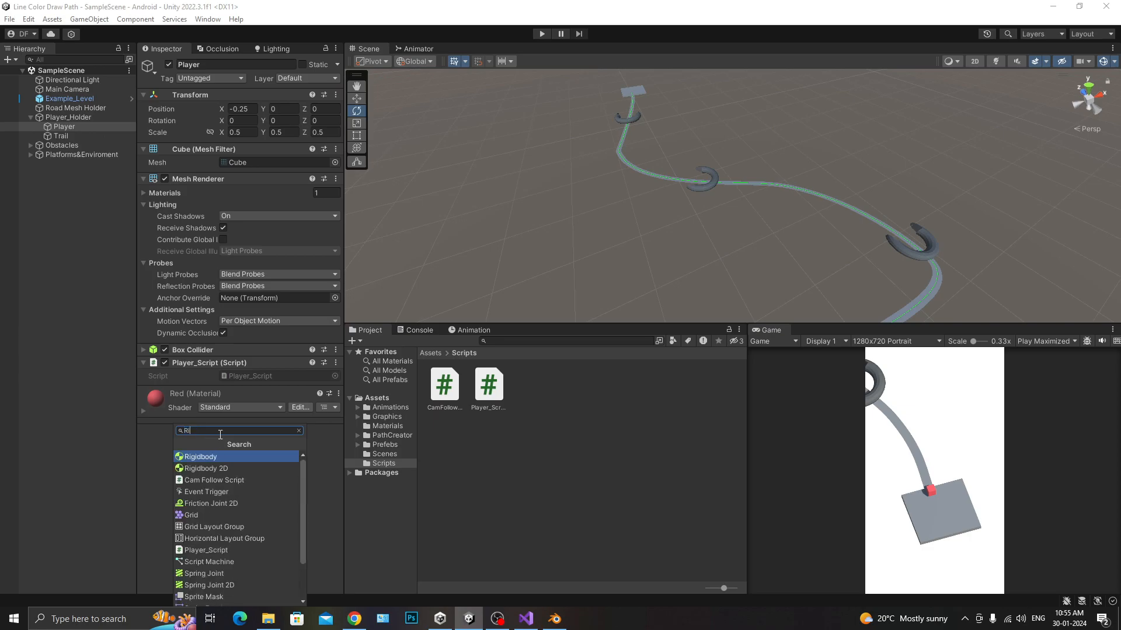
Open the torus_obs_1 prefab in the Prefebs/Obstacle folder and check its assigned tag
left_click(395, 446)
left_click(393, 455)
left_click(395, 446)
double_click(449, 388)
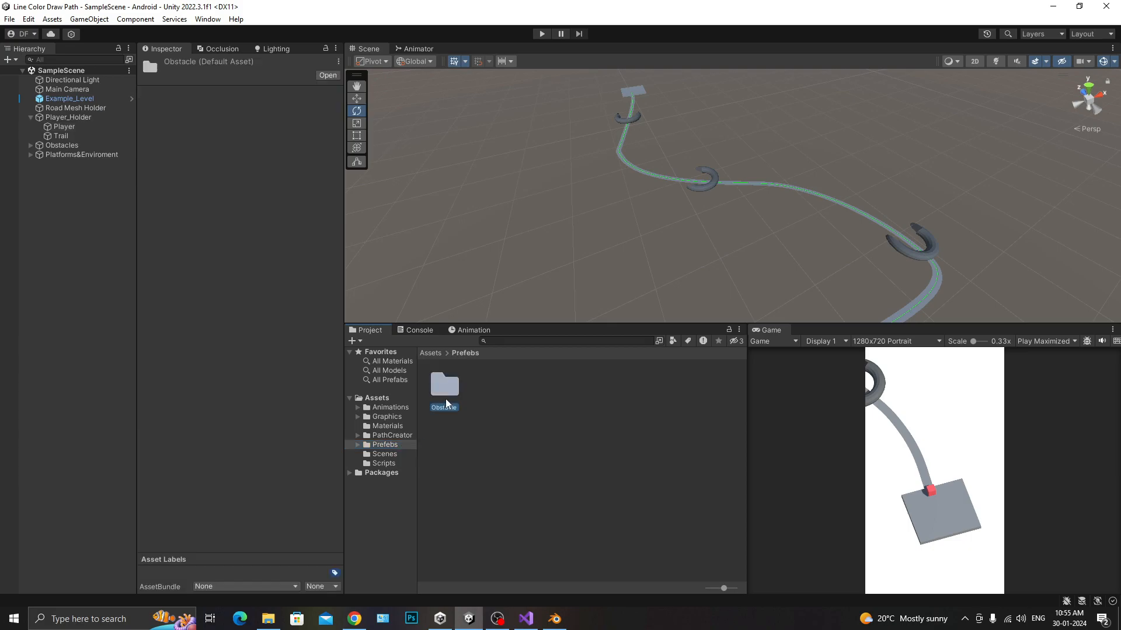
double_click(457, 394)
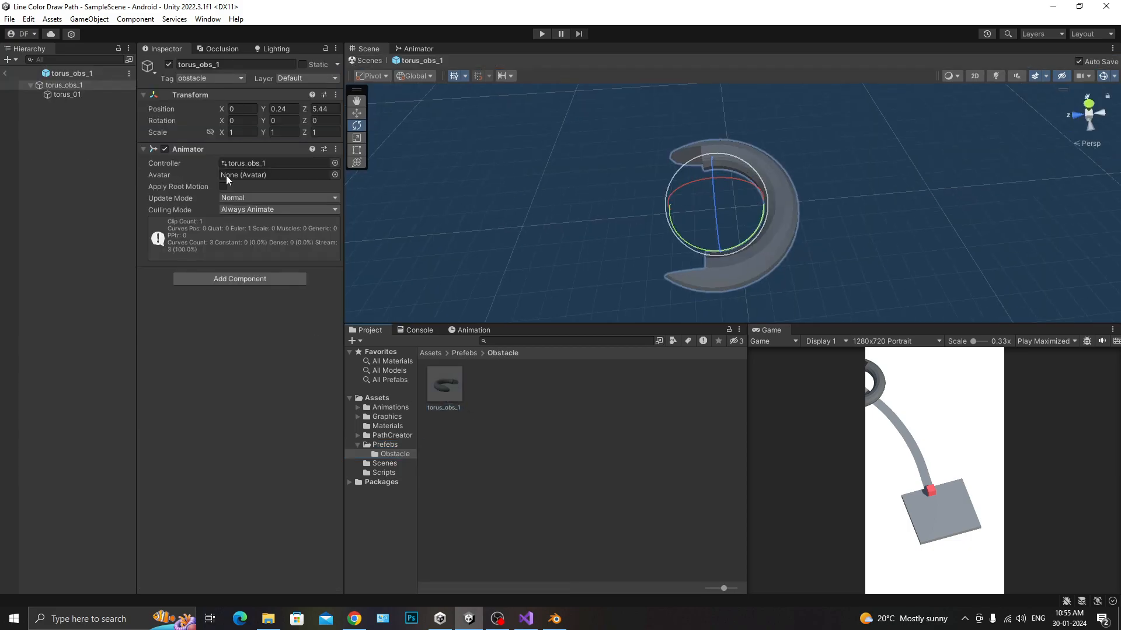
left_click(208, 80)
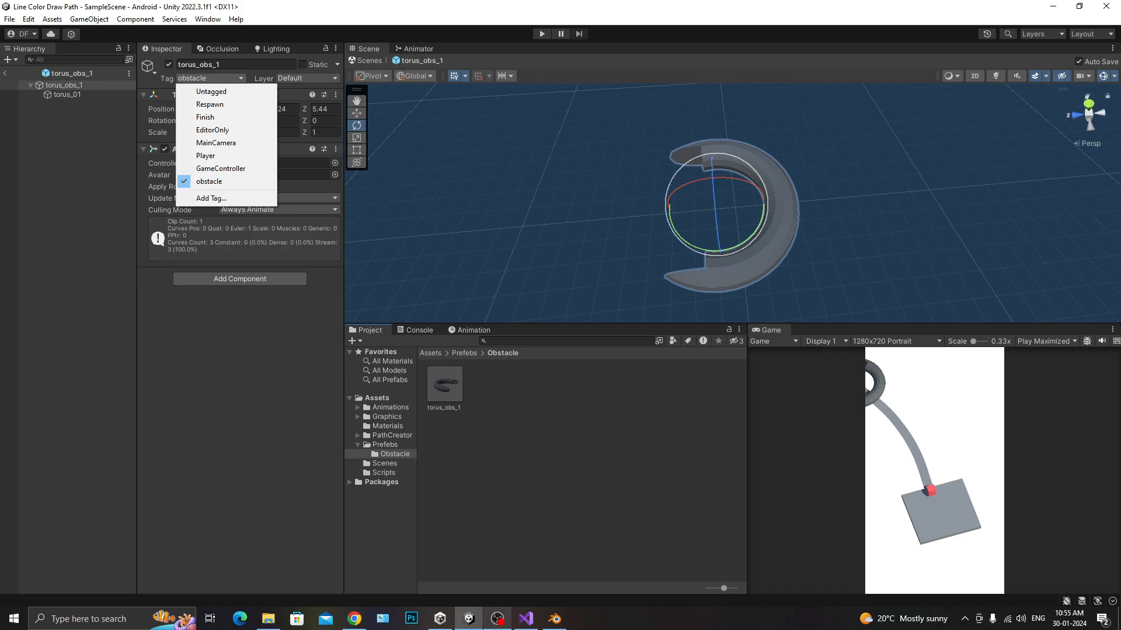
Compare the tag name in Player_Script's collision check in Visual Studio with the tags on torus_obs_1 and its torus_01 child in Unity
left_click(525, 618)
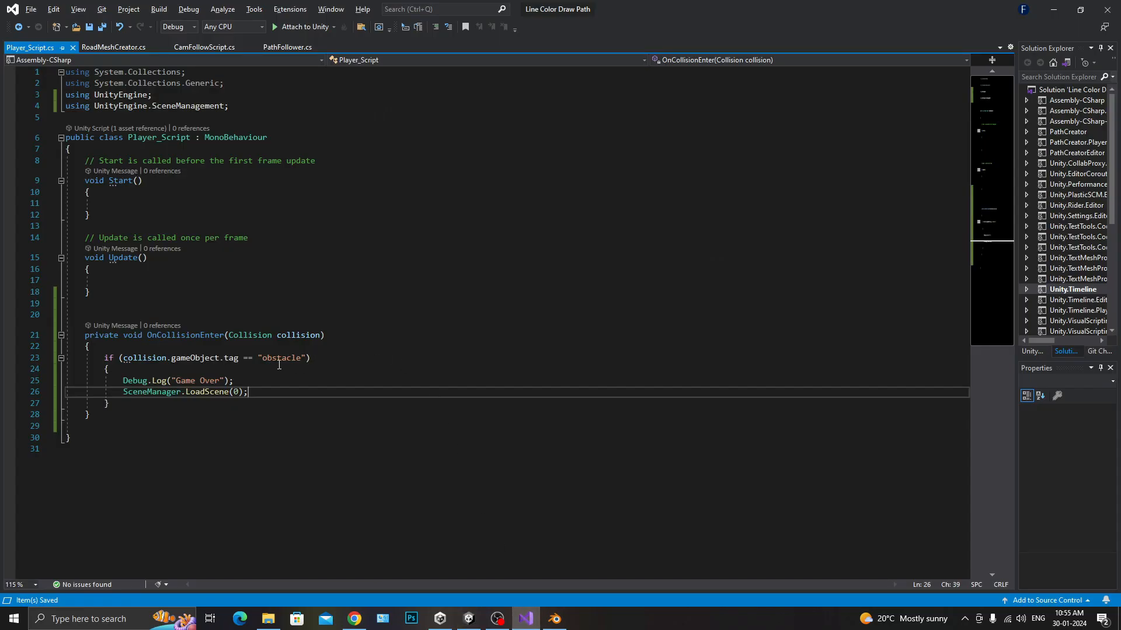
key("alt+Tab")
key("alt+Tab")
key("alt+Tab")
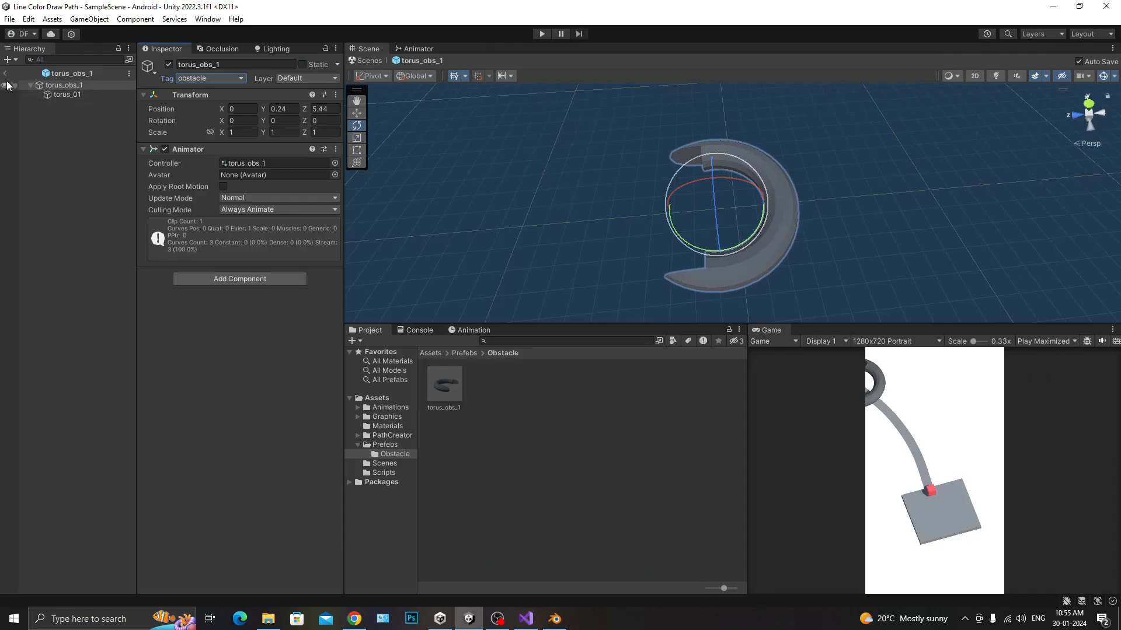
left_click(61, 95)
left_click(61, 95)
key("alt+Tab")
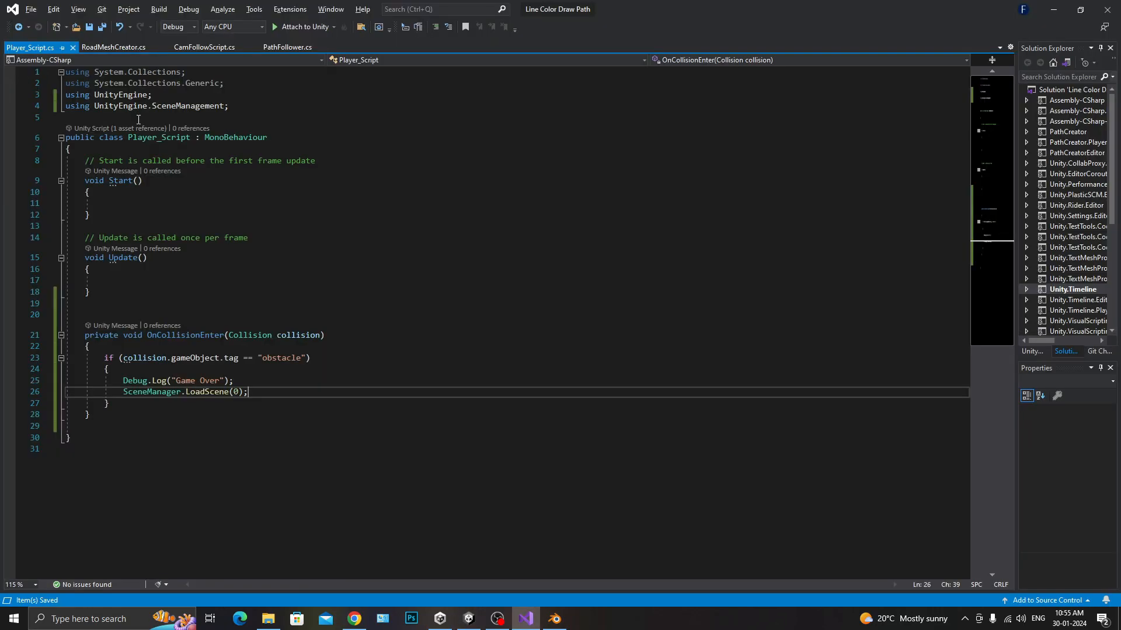
key("alt+Tab")
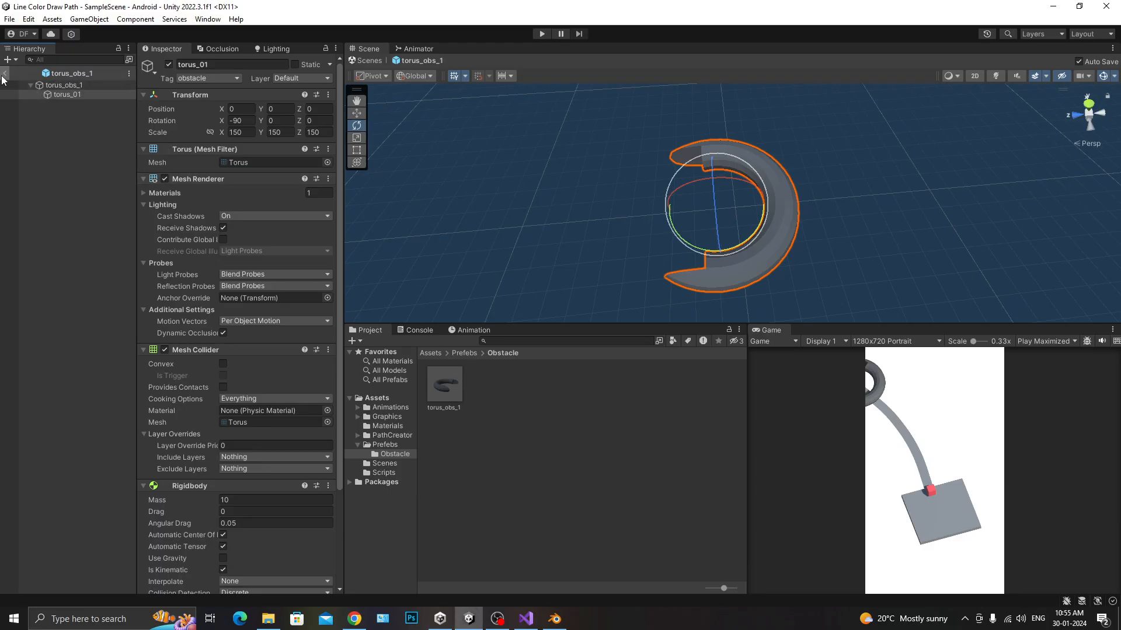
Leave prefab editing, return to SampleScene and open the component search for the Player object
left_click(5, 73)
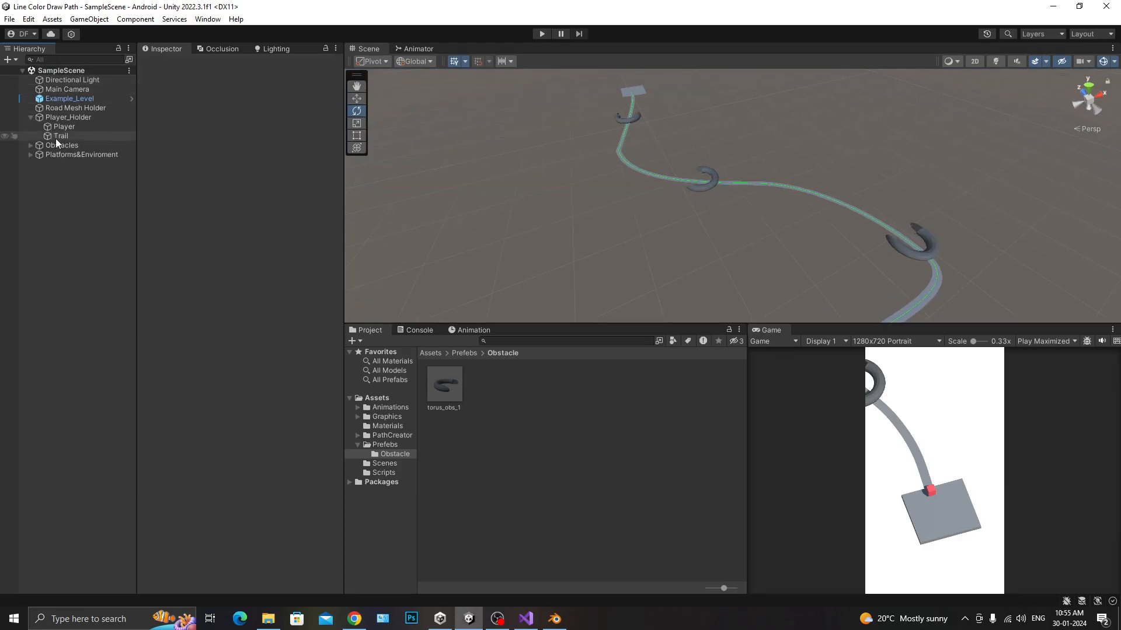
left_click(56, 126)
left_click(244, 435)
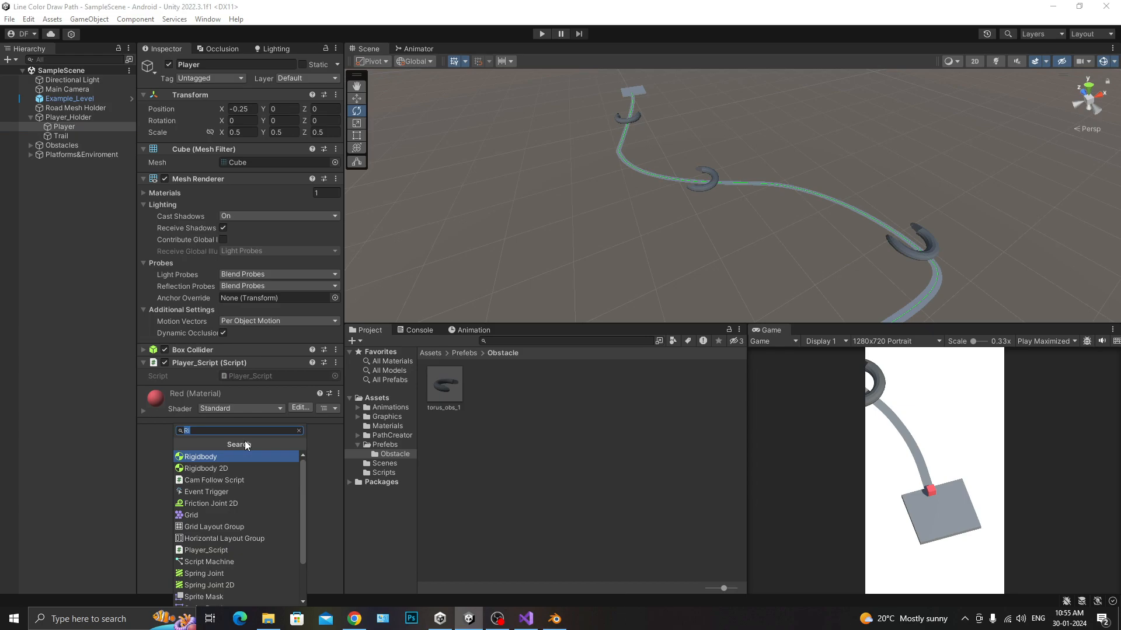
Add a Rigidbody to Player with all position and rotation axes frozen, Use Gravity and Is Kinematic off, and save the scene
key("Return")
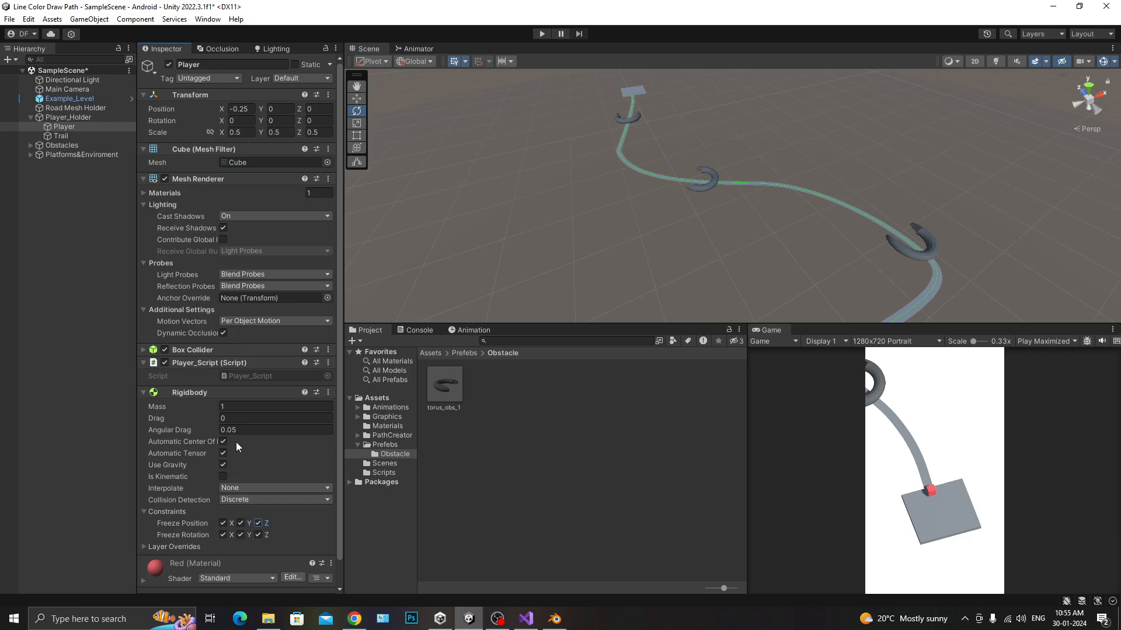
left_click(223, 465)
left_click(223, 477)
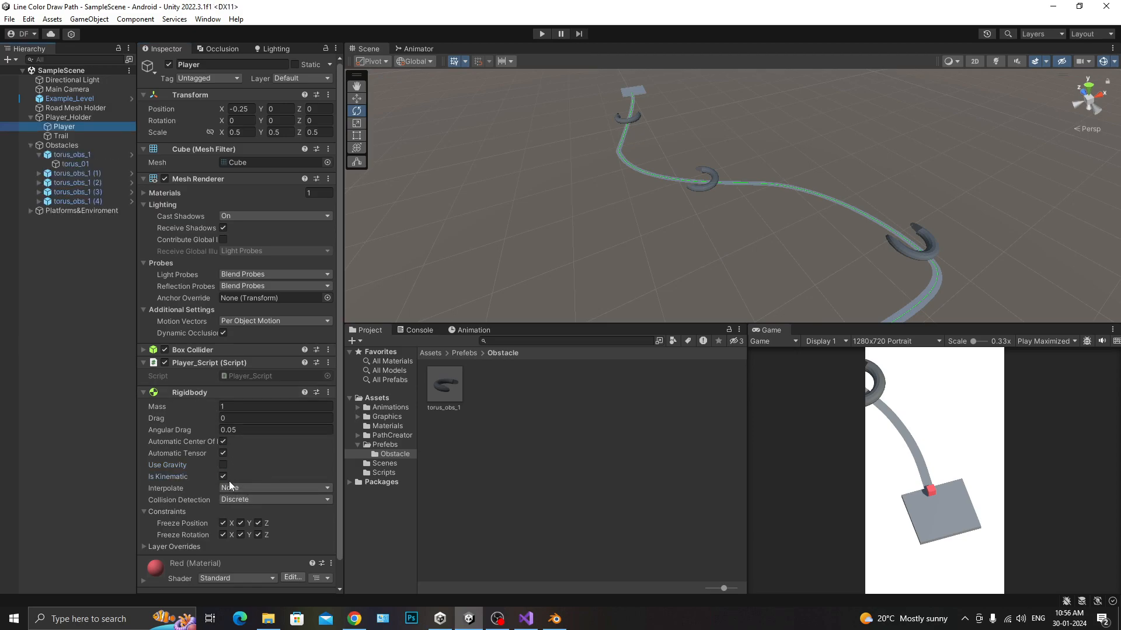
left_click(223, 477)
key("ctrl+s")
Play-test the player against the first obstacle, stop the game, and check the collision code of Player_Script in Visual Studio before returning to Unity
left_click(542, 34)
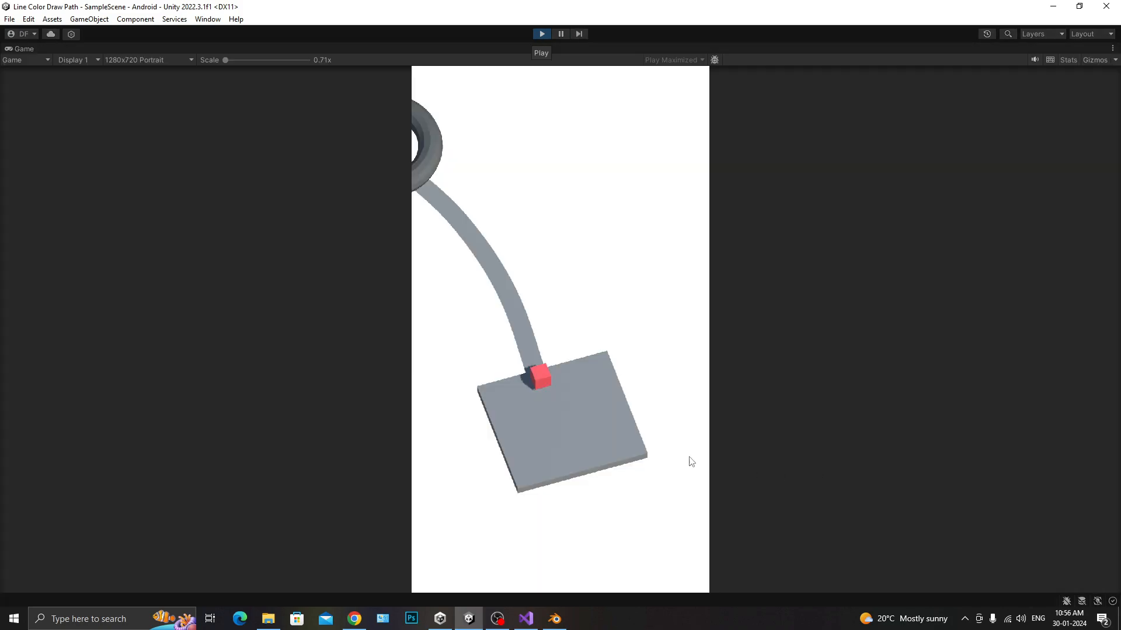
left_click(615, 436)
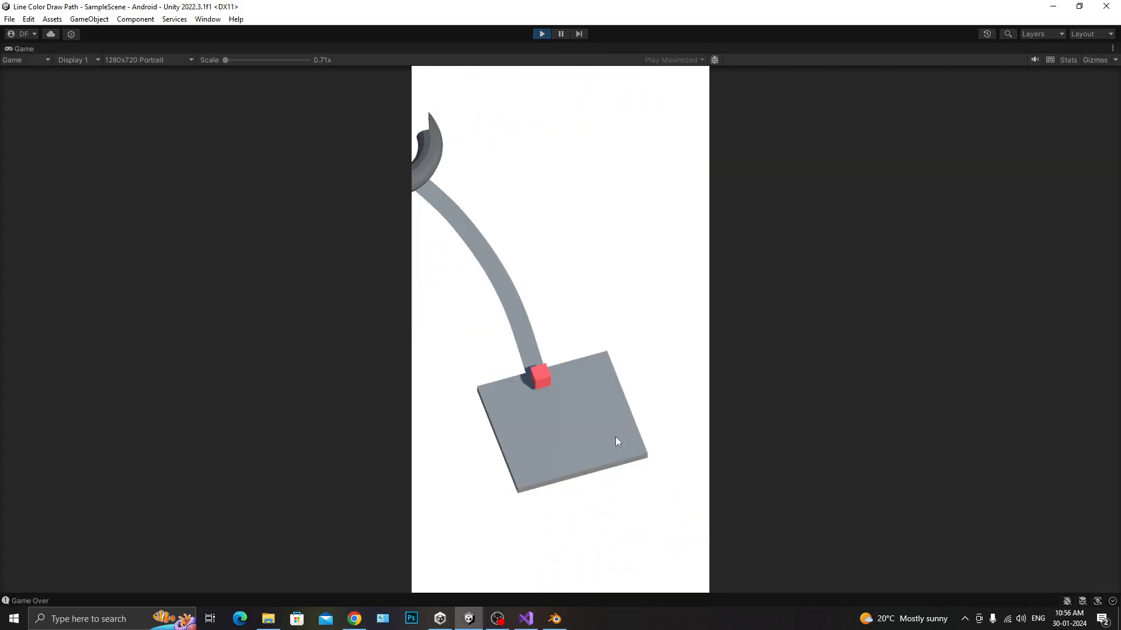
left_click(542, 35)
key("alt+Tab")
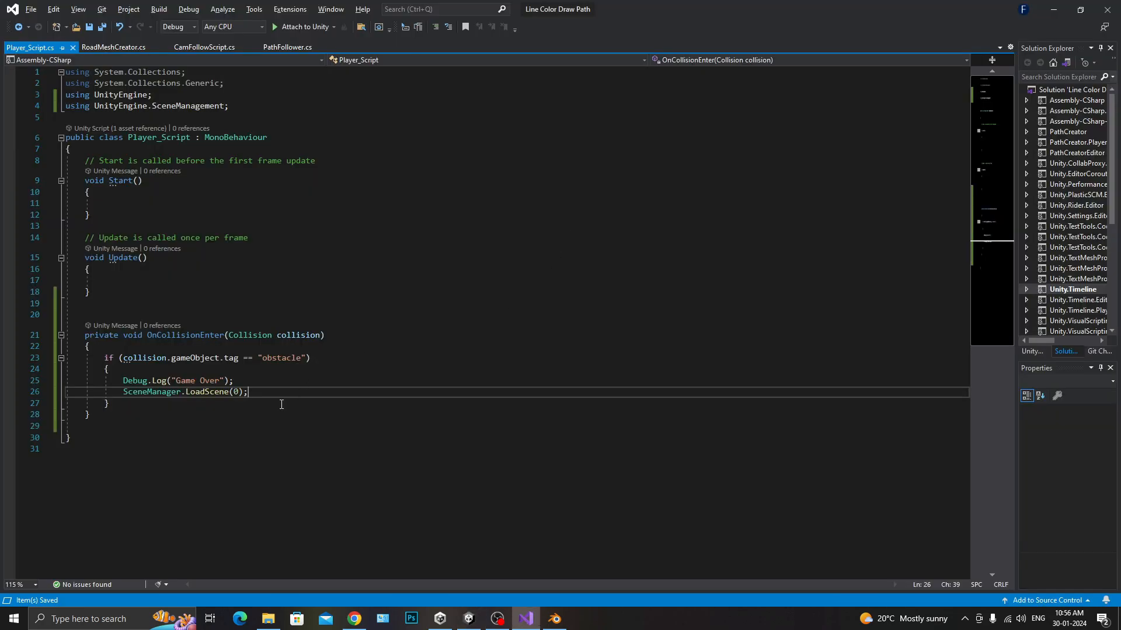
key("alt+Tab")
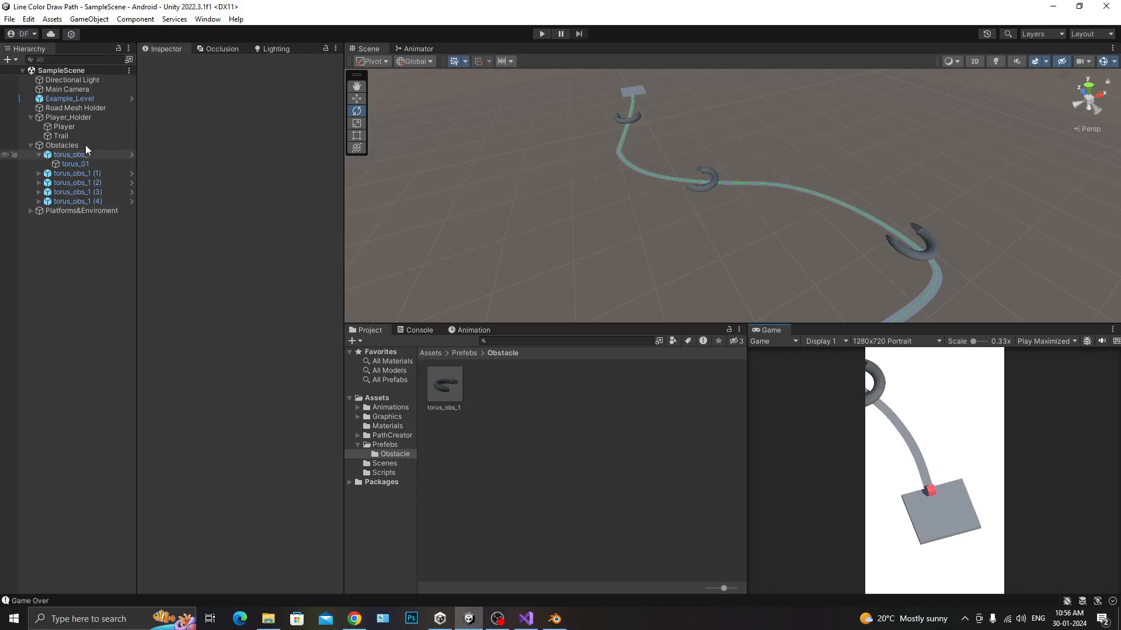
Review the Rigidbody settings of the Player object under Player_Holder
left_click(65, 118)
left_click(71, 126)
scroll(237, 471, "down", 1)
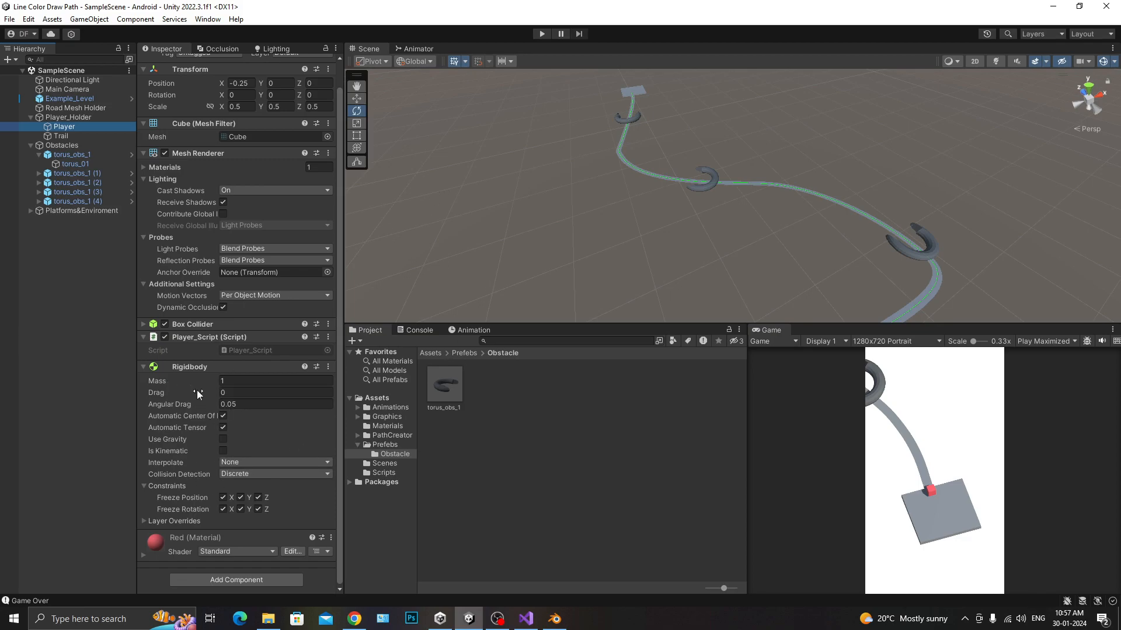
Play-test moving the red cube along the path past several torus obstacles, and stop the game
left_click(541, 33)
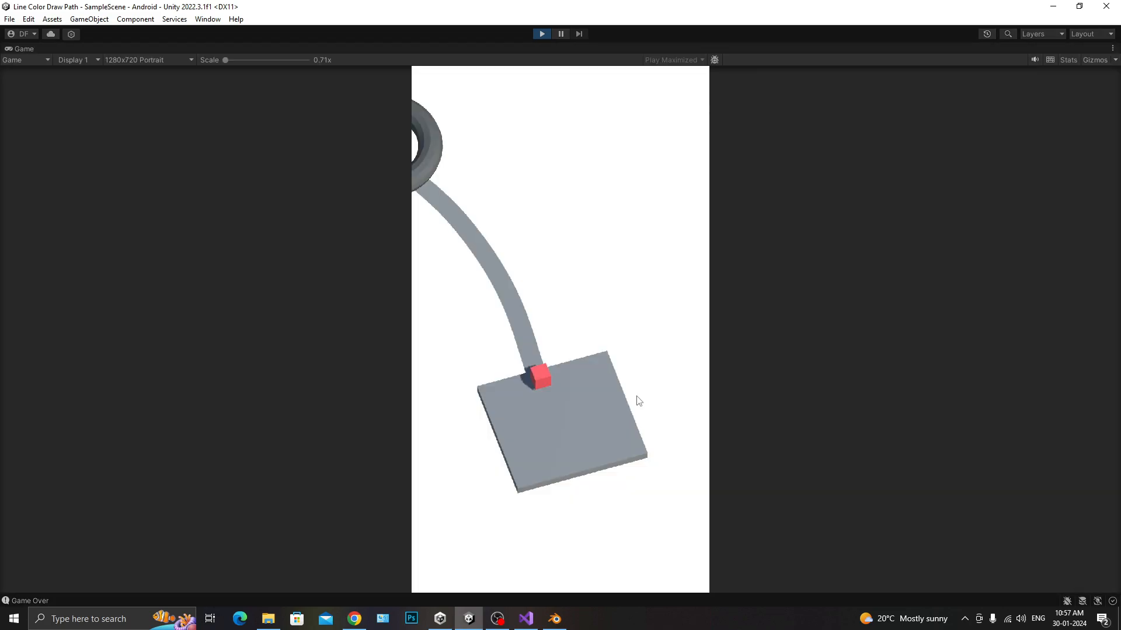
left_click(562, 423)
left_click(594, 444)
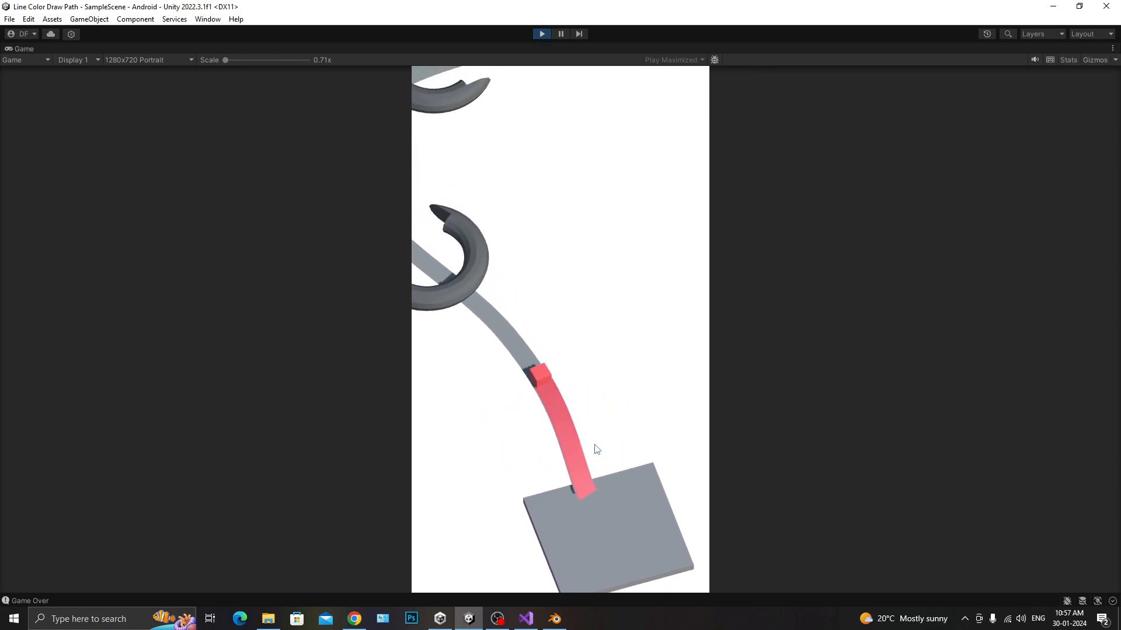
left_click(594, 443)
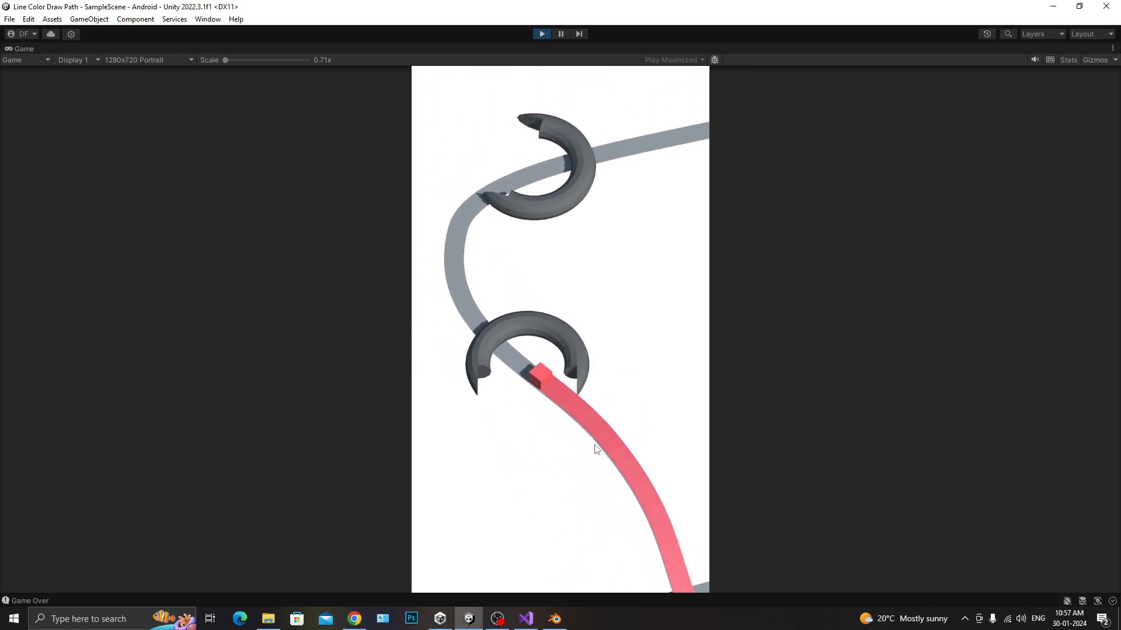
left_click(594, 443)
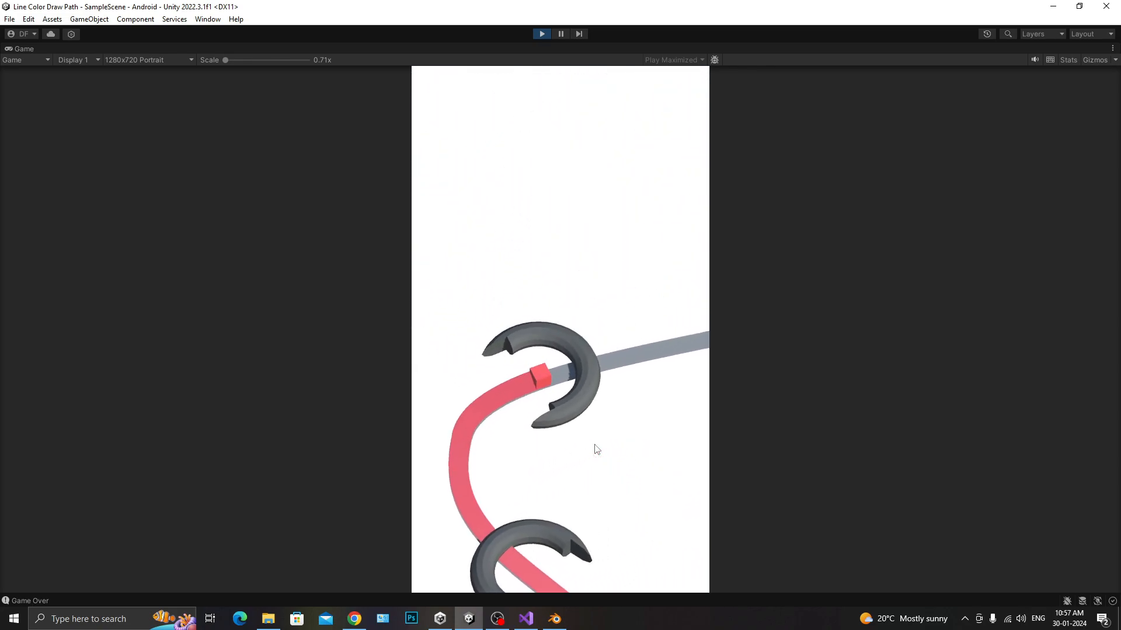
left_click(542, 34)
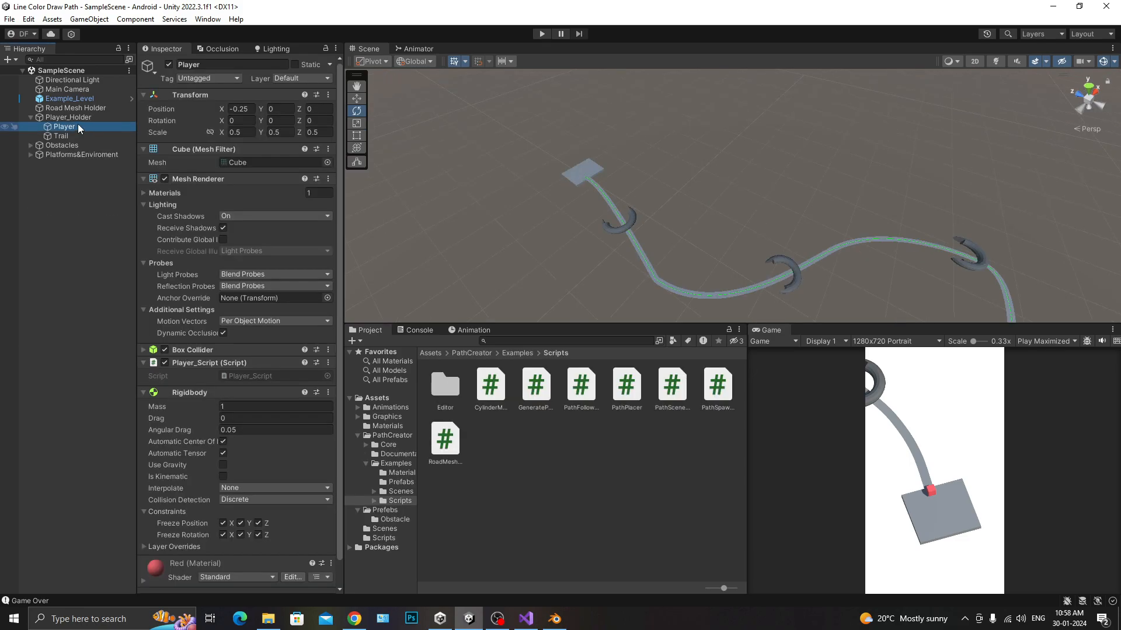
Create an empty scene object named LeveManager, save the scene, and reset the object's Transform
left_click(78, 119)
left_click(82, 166)
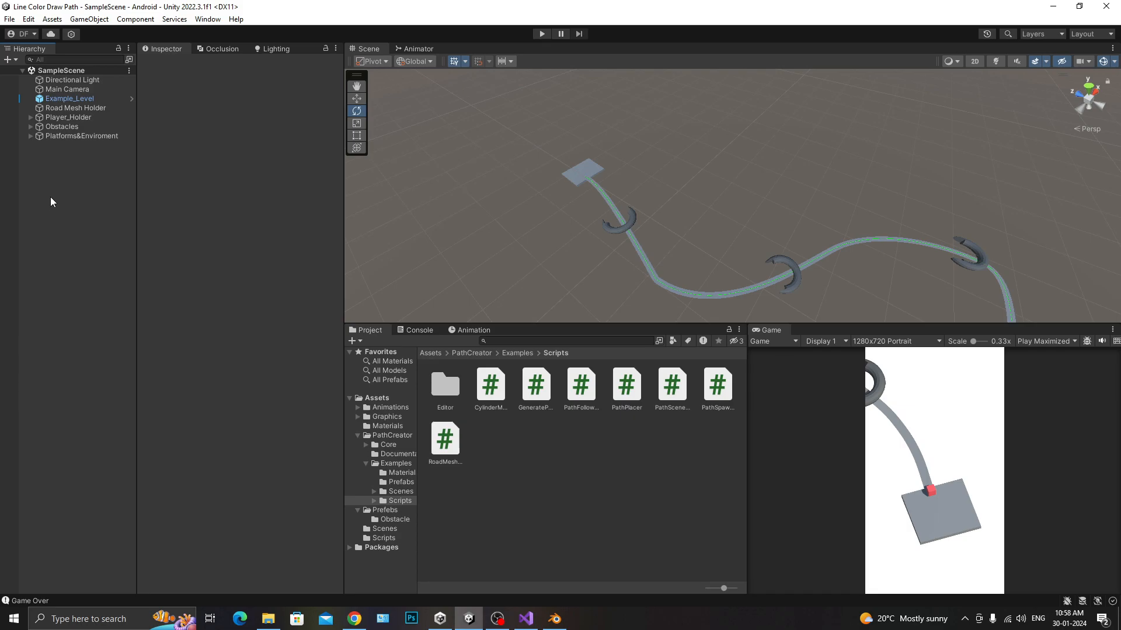
right_click(51, 194)
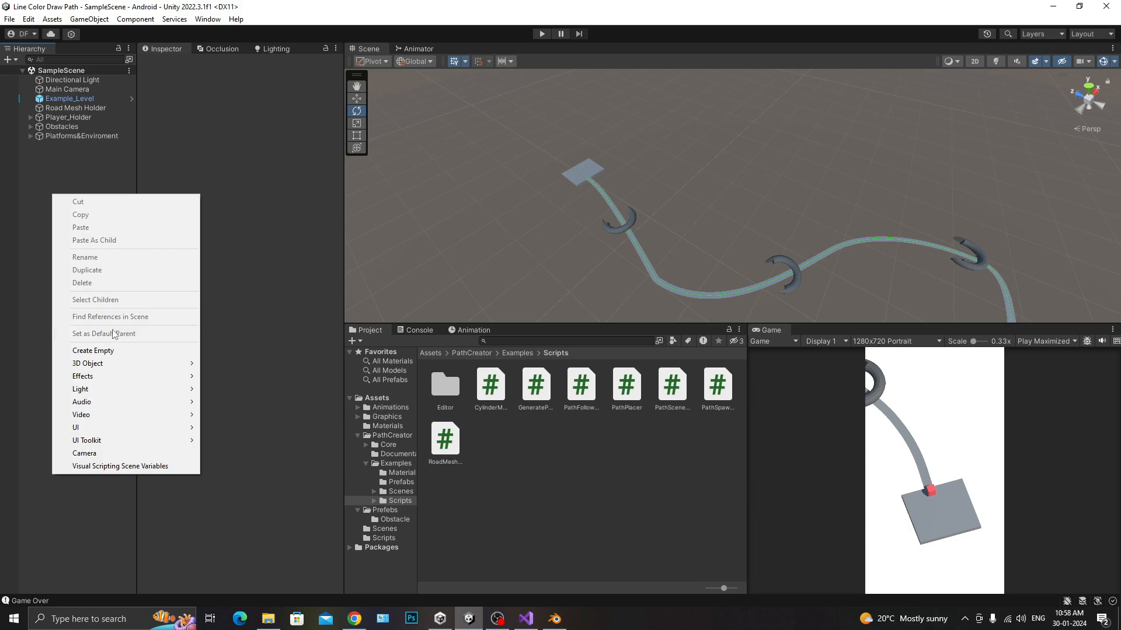
left_click(112, 351)
type("Lev")
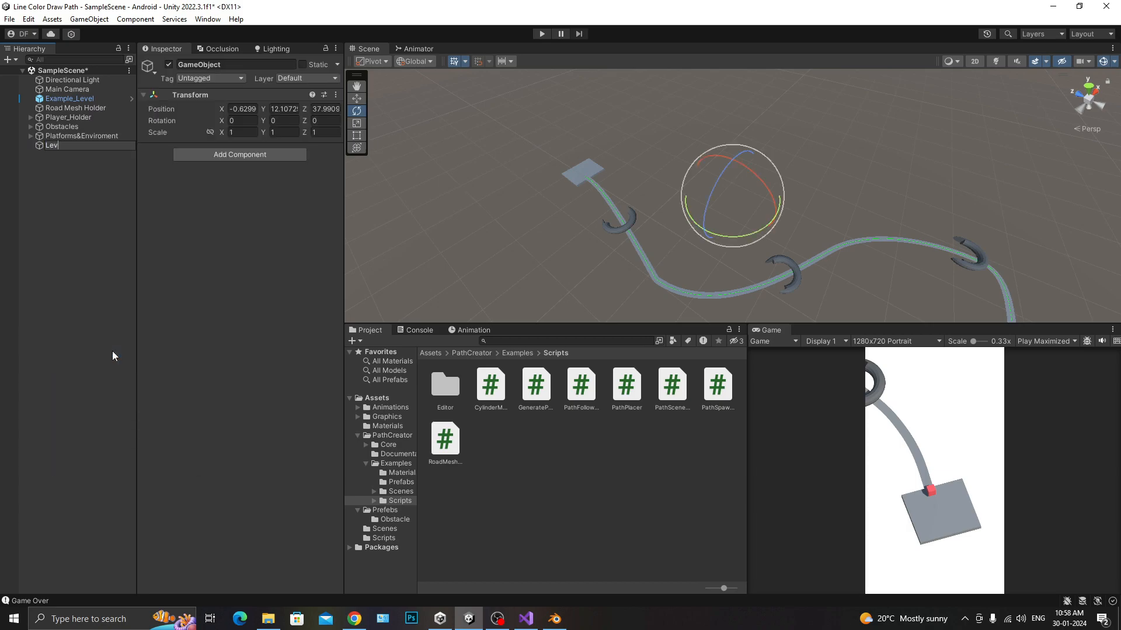
type("eManager")
key("Return")
key("ctrl+s")
left_click(340, 92)
left_click(336, 94)
left_click(362, 104)
Create a C# script named LevelManager in the Assets/Scripts folder
left_click(394, 535)
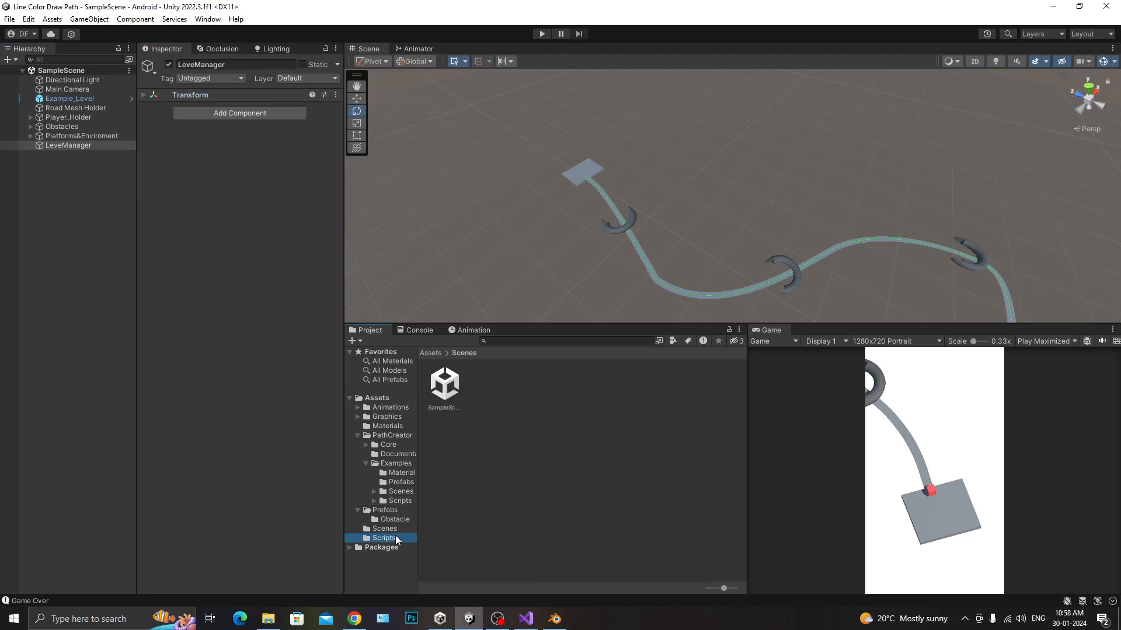
right_click(562, 436)
mouse_move(733, 124)
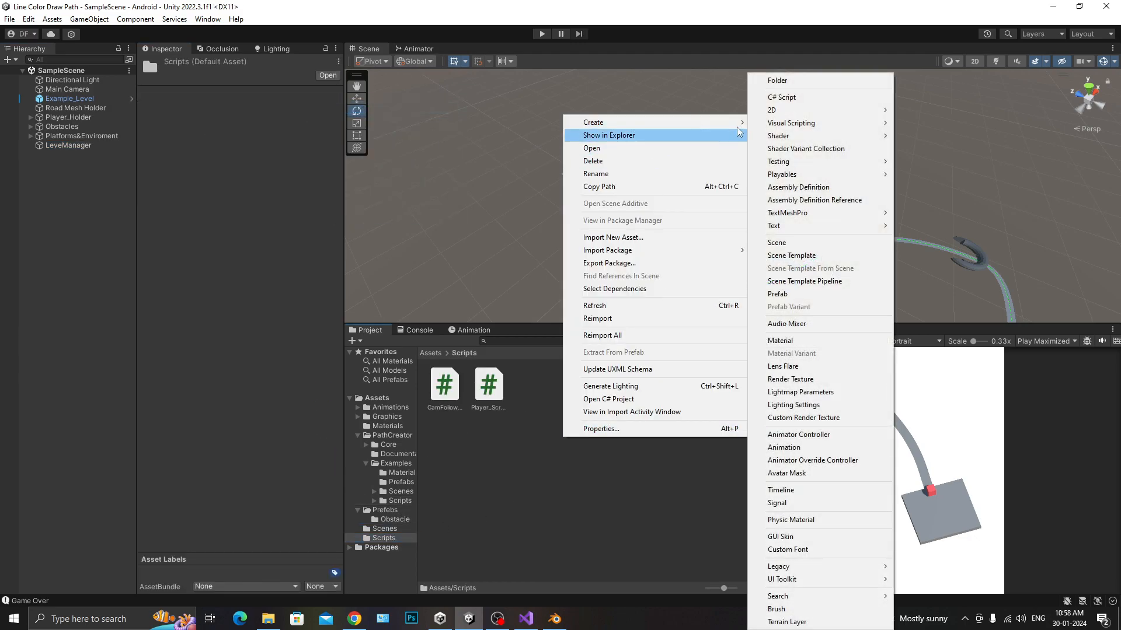
left_click(782, 101)
type("LevelManager")
key("Return")
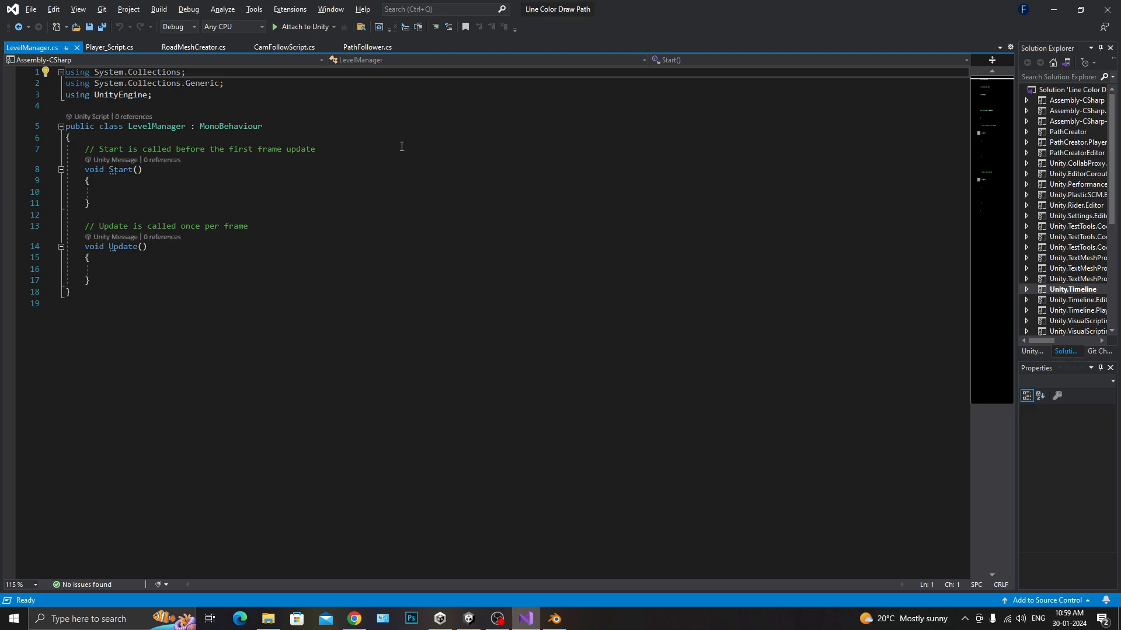
Declare a public static LevelManager field named instance at the start of the LevelManager class
left_click_drag(73, 146, 137, 282)
left_click(139, 282)
left_click(124, 126)
left_click(124, 138)
key("Return")
key("Return")
type("public sta")
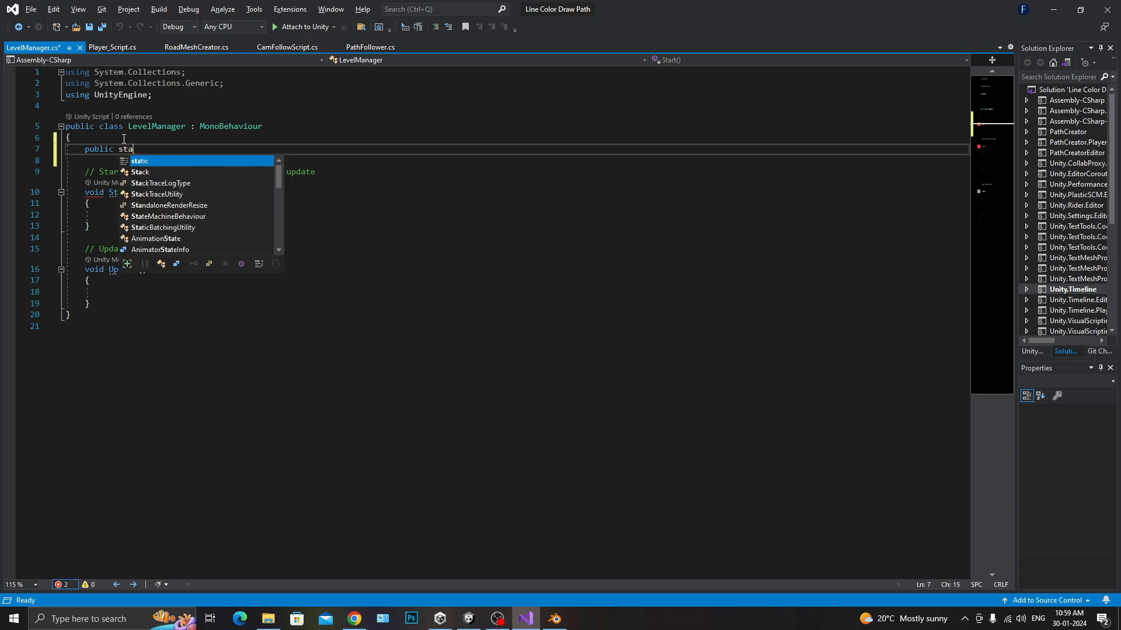
type("tic Level")
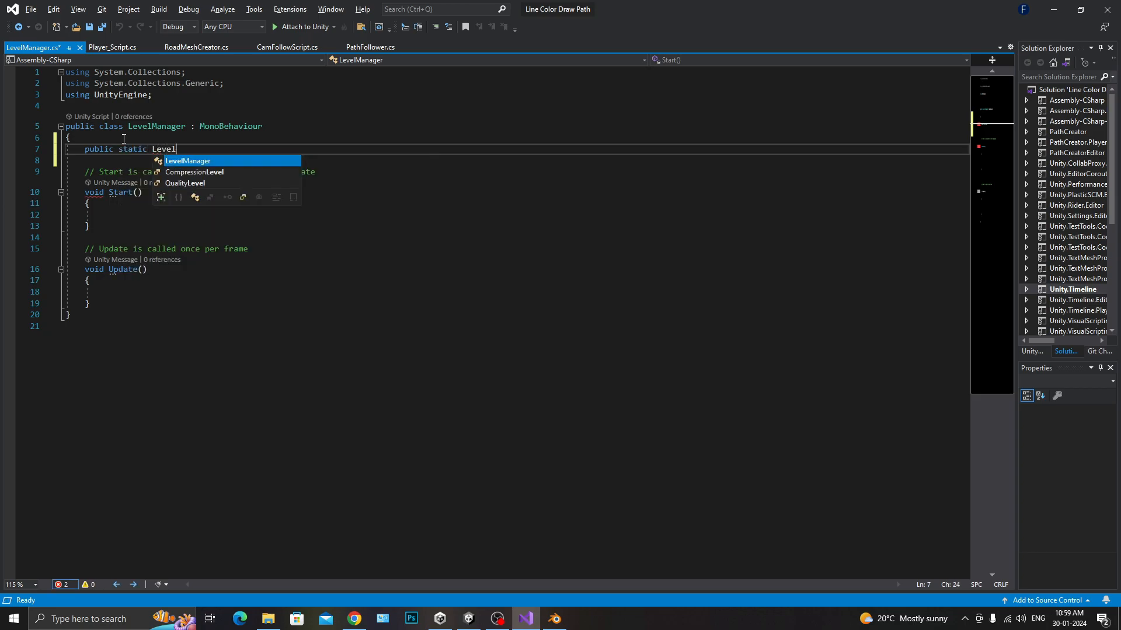
type("Manager instance;")
Add a private void Awake method below the instance field
key("Return")
key("Return")
type("Awa")
key("Tab")
In Awake, assign this to instance when instance == null, and save the script
type("if (")
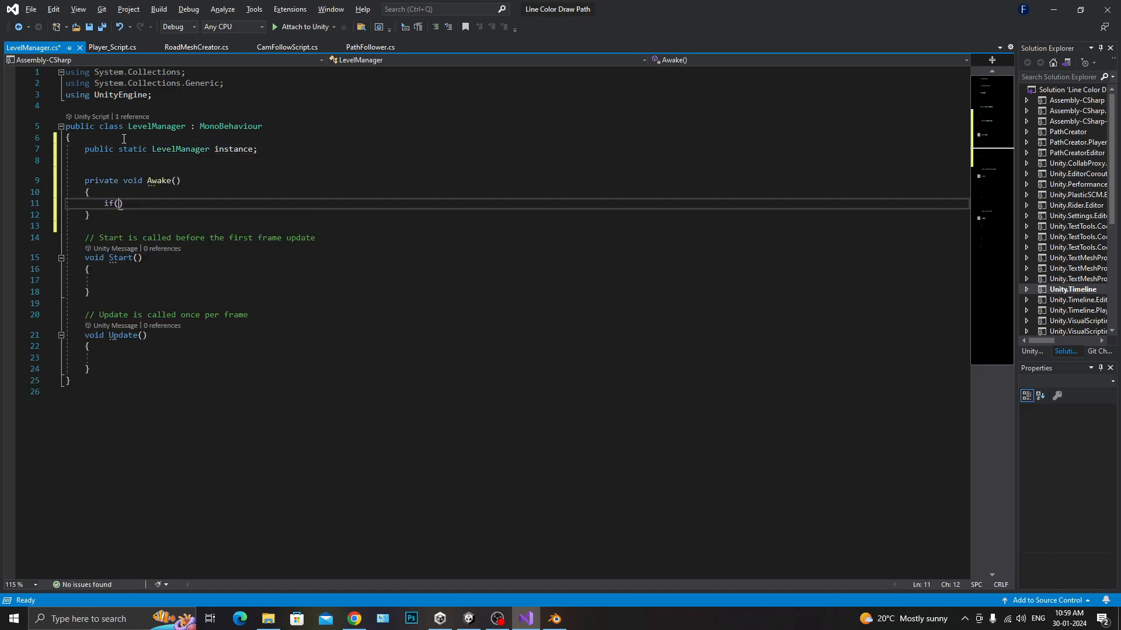
type("instance == null)")
key("Return")
type("{")
key("Return")
key("Return")
type("instance = ")
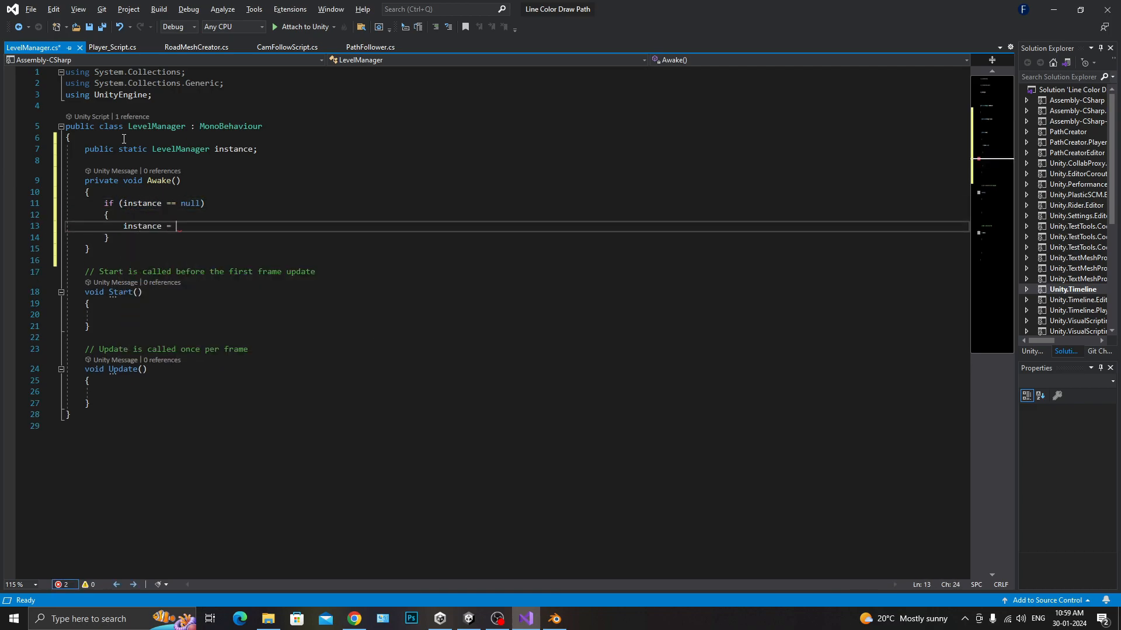
type("this;")
key("ctrl+s")
Add a private void OnDestroy method below the Update method
left_click(165, 399)
key("Return")
key("Return")
key("Return")
key("Return")
key("Up")
type("Onde")
key("Tab")
Call Destroy(instance); inside OnDestroy and save the script
type("insa")
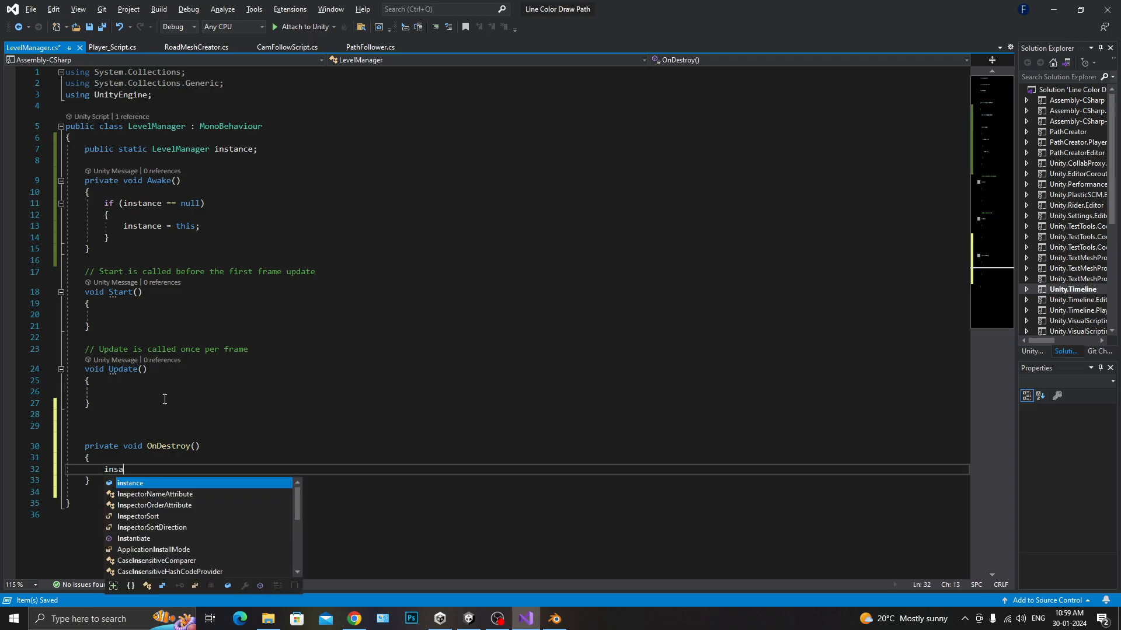
key("BackSpace")
key("BackSpace")
key("BackSpace")
key("BackSpace")
type("Destroy9")
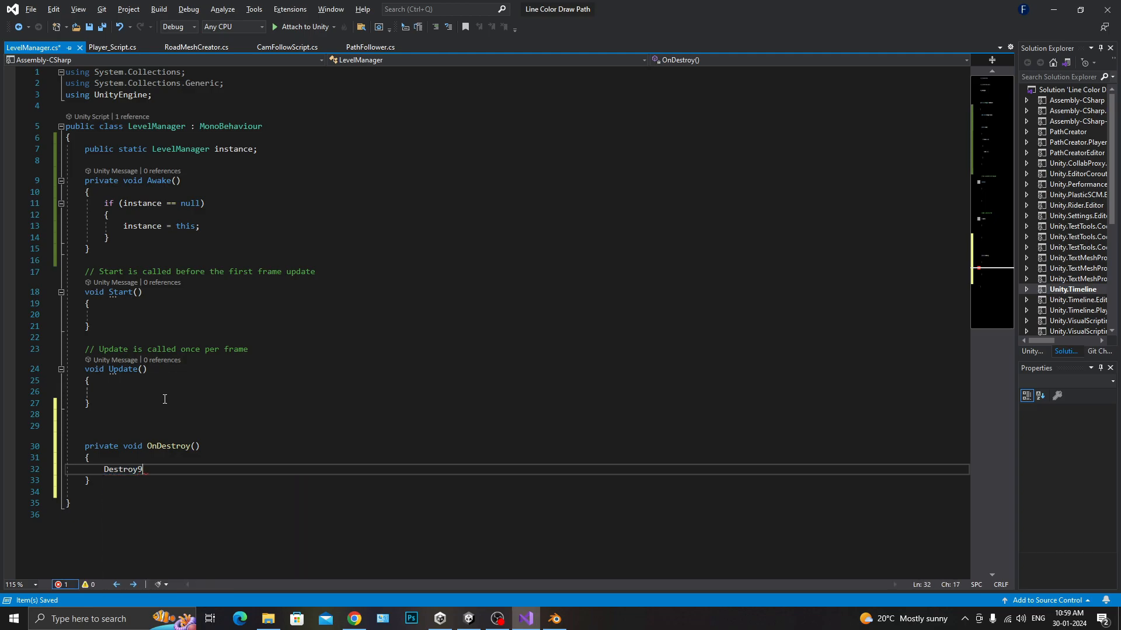
key("BackSpace")
type("(in")
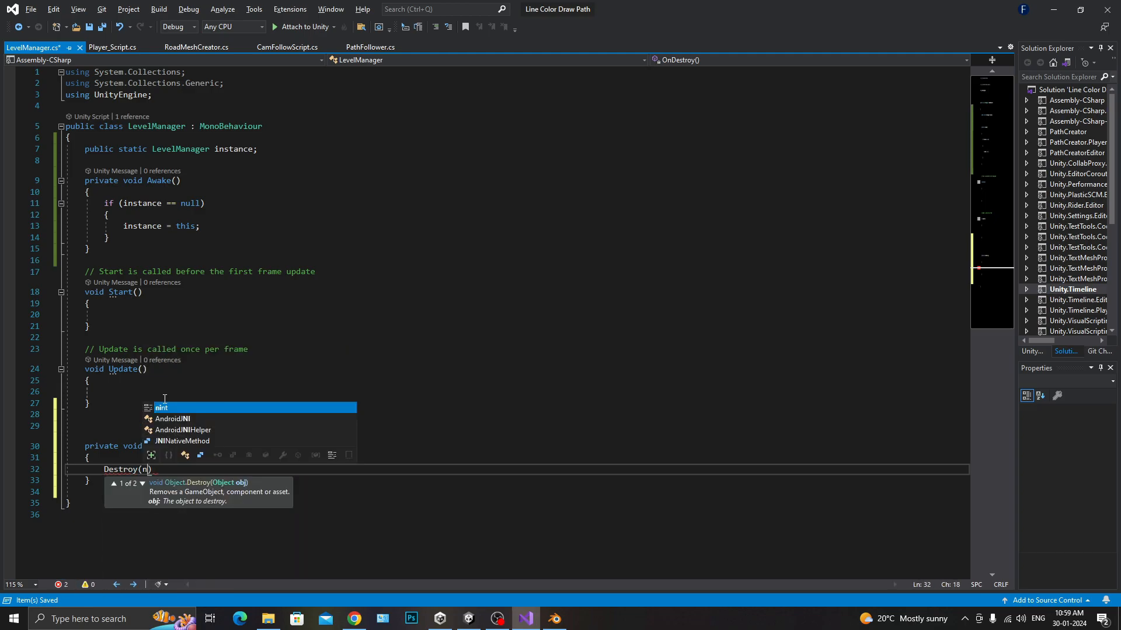
key("Tab")
key("End")
type(";")
key("ctrl+s")
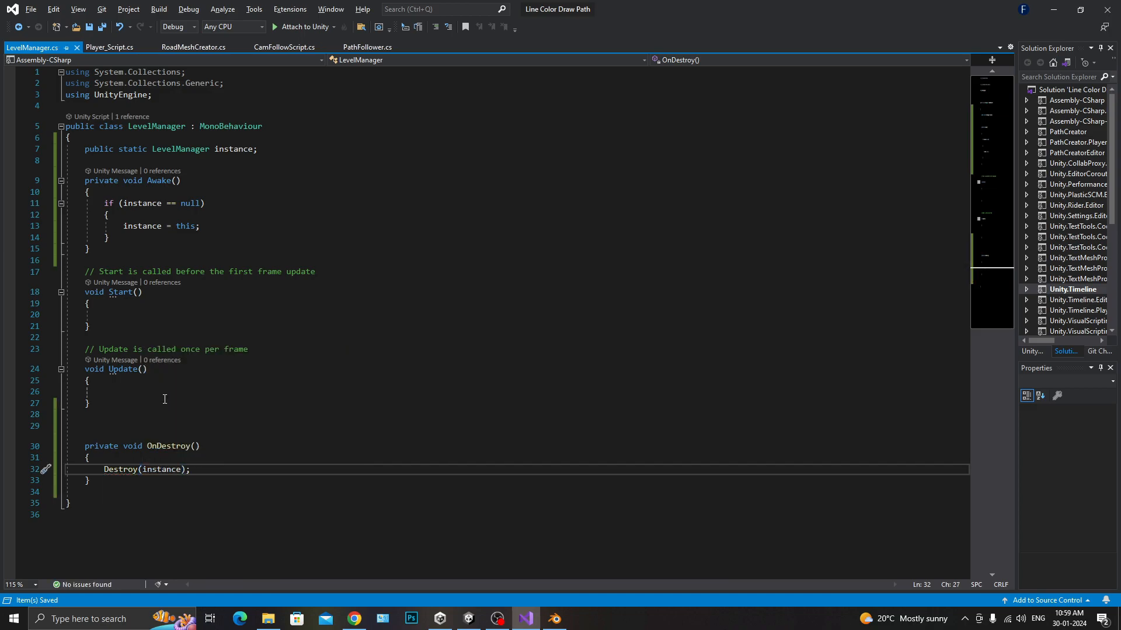
Declare a public bool named isGameCompleted between the Awake and Start methods
left_click(202, 257)
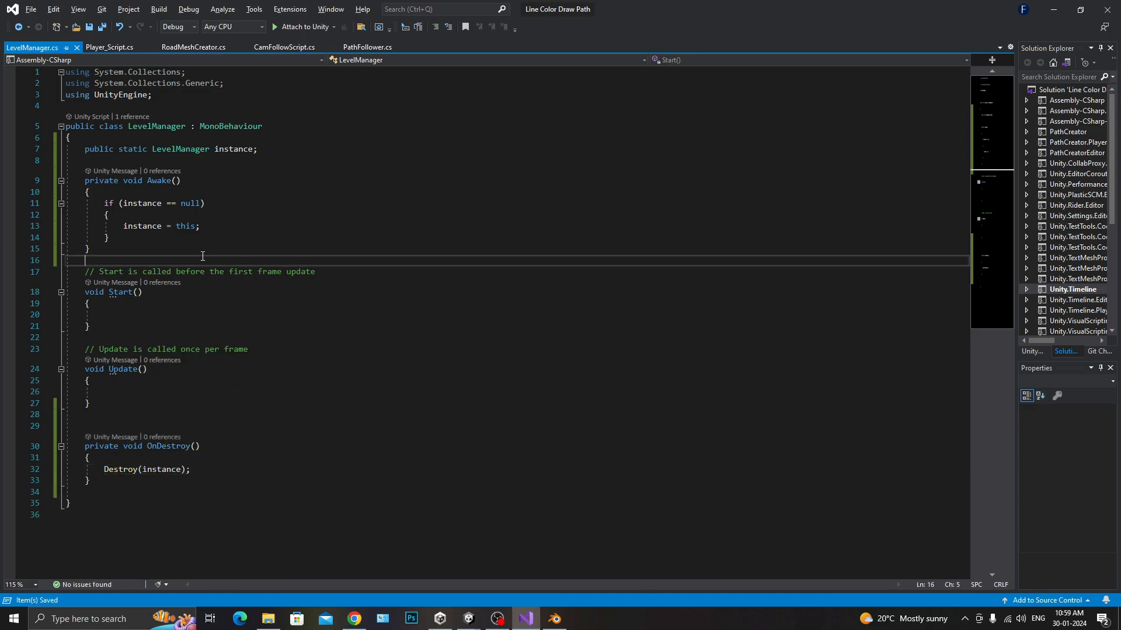
key("Return")
key("Return")
key("Return")
key("Up")
type("public ")
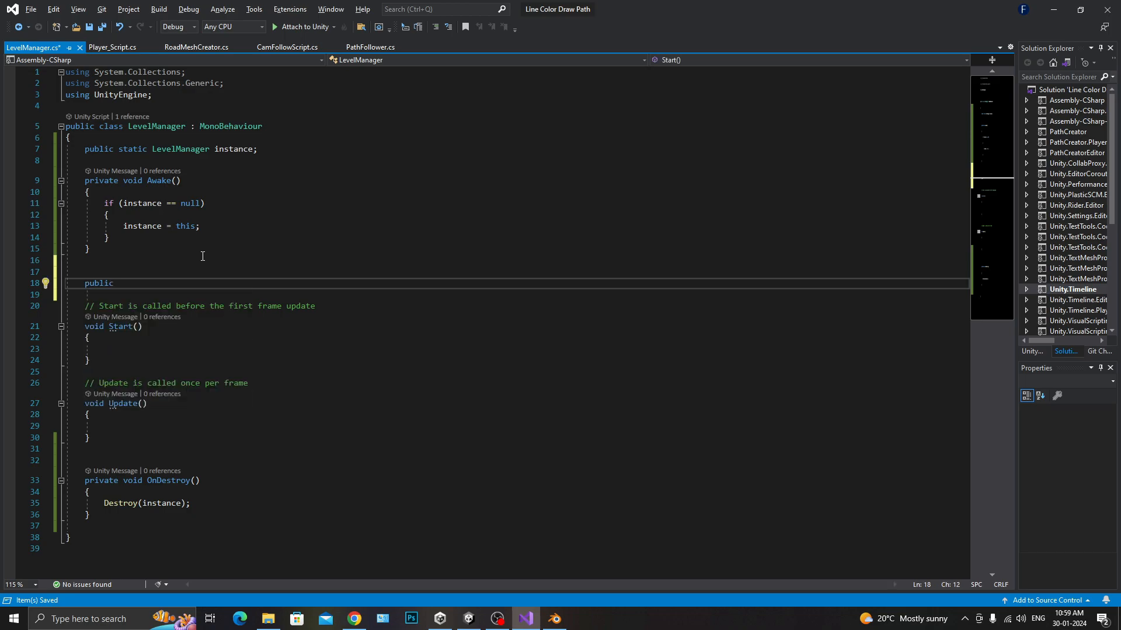
type("bool isGameC")
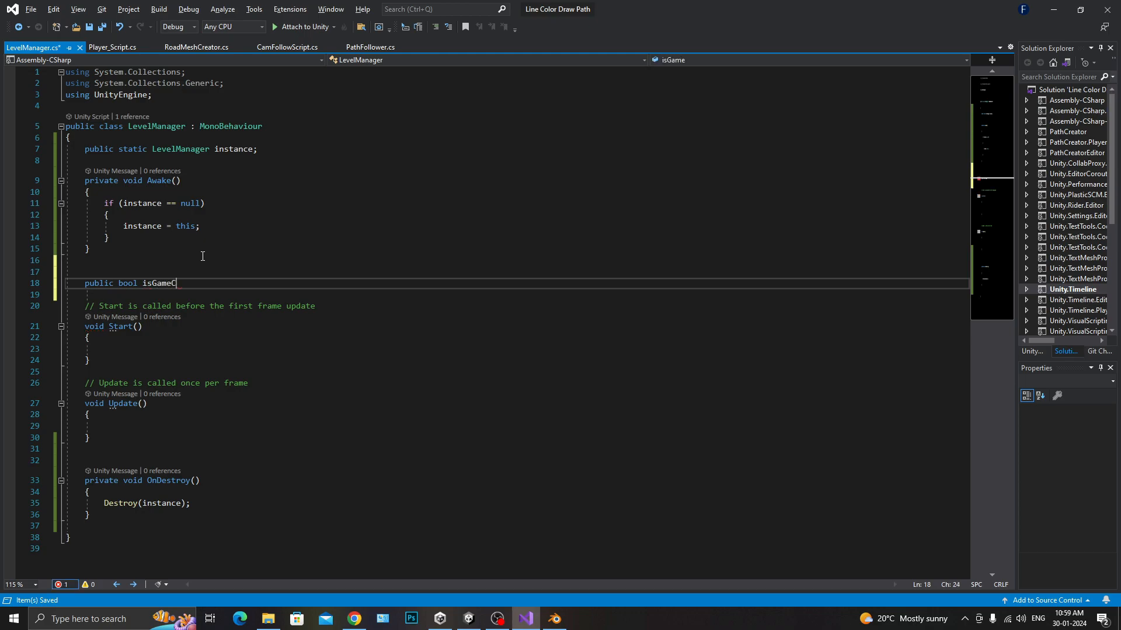
type("ompeleted;")
Duplicate the isGameCompleted declaration, rename the copy to isGameGameOver, and save the script
key("ctrl+d")
key("Left")
key("BackSpace")
key("BackSpace")
key("BackSpace")
key("BackSpace")
key("BackSpace")
key("BackSpace")
key("BackSpace")
key("BackSpace")
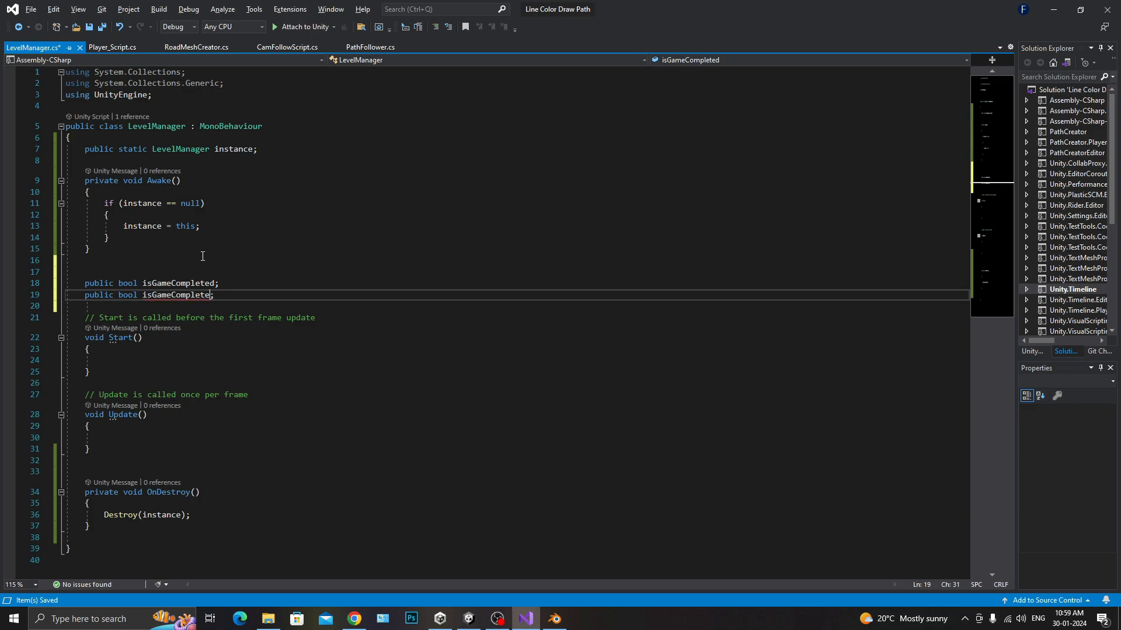
key("BackSpace")
type("GameOver")
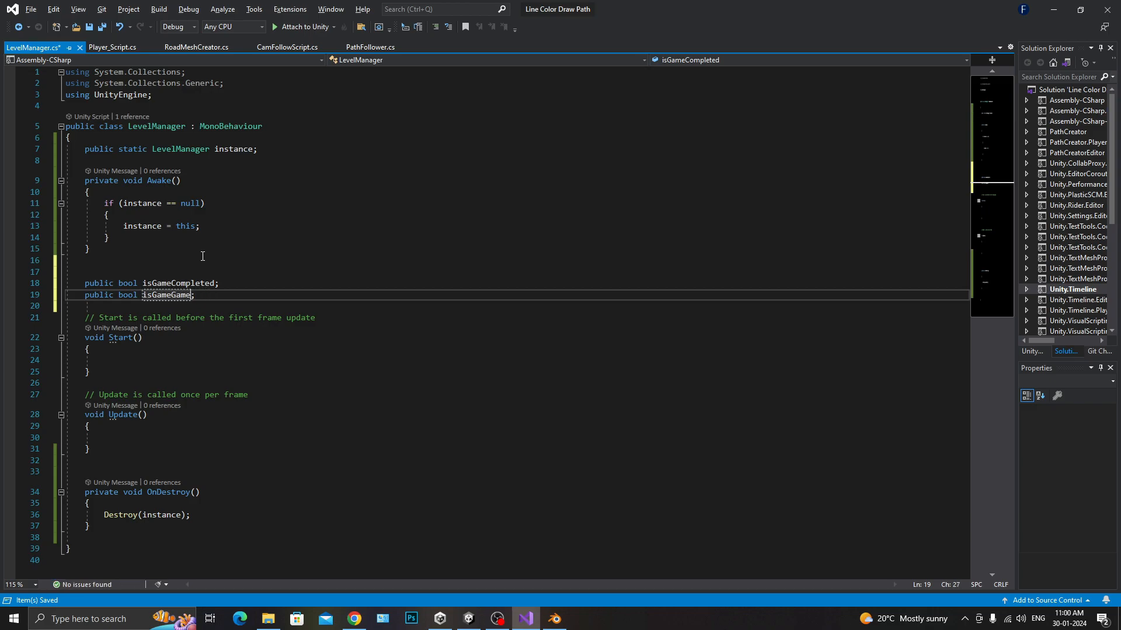
key("ctrl+s")
Add the [HideInInspector] attribute in front of the isGameCompleted declaration
key("Down")
key("Down")
key("Down")
key("Up")
key("Up")
key("Up")
key("Up")
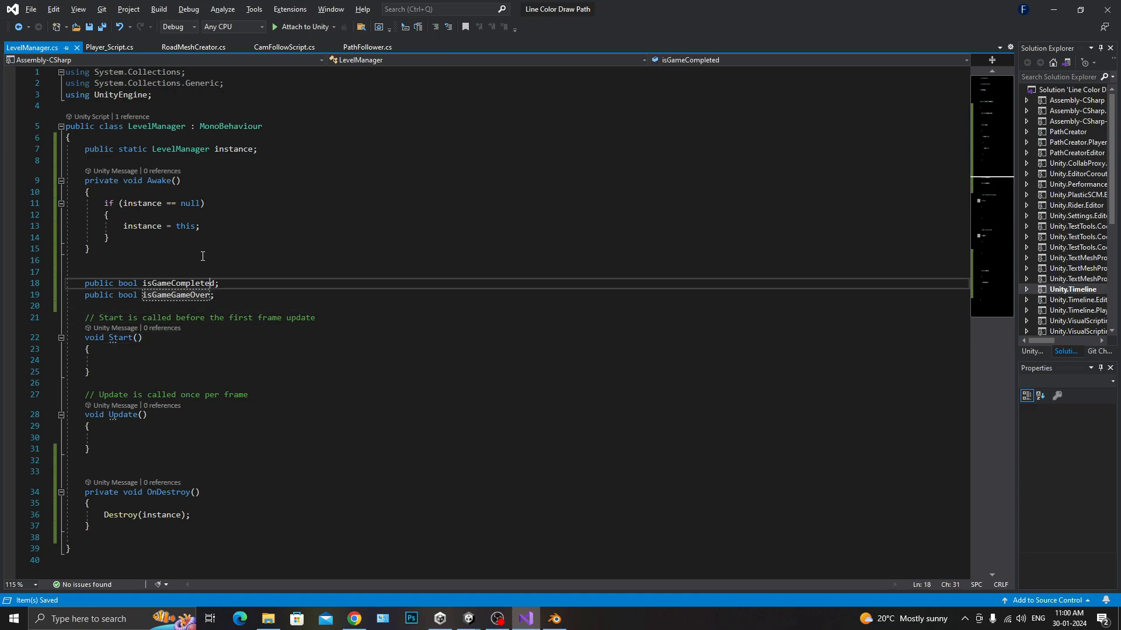
key("Home")
type("[HideInCallstack")
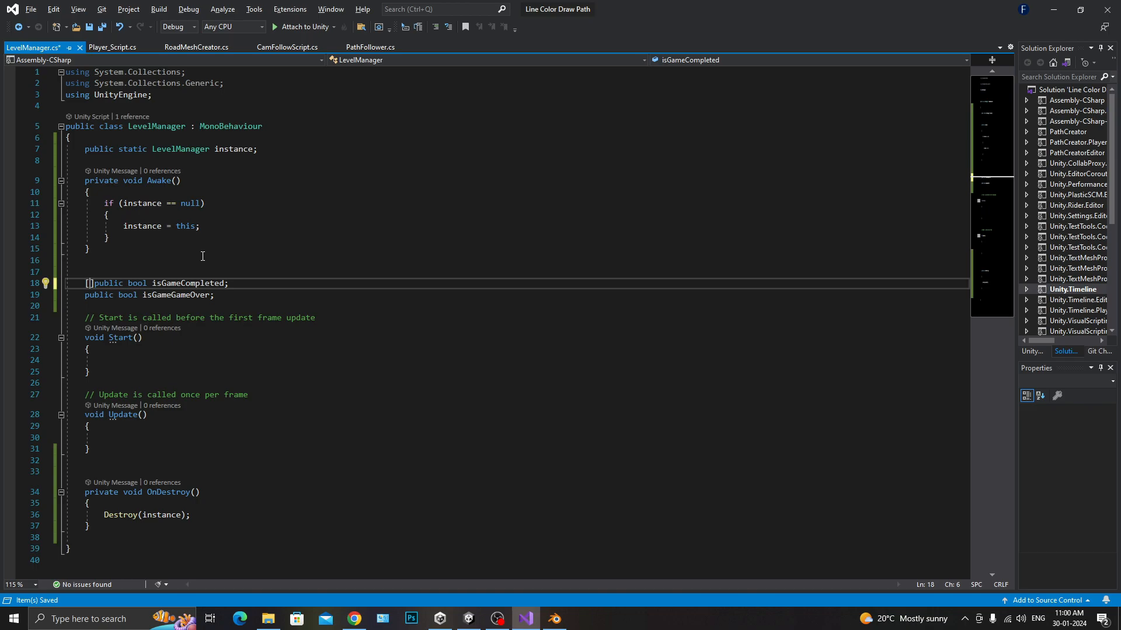
key("ctrl+z")
key("ctrl+space")
key("Down")
key("Return")
Add the [HideInInspector] attribute in front of the isGameGameOver declaration and save the script
key("Down")
key("Left")
key("Home")
type("[Hide")
key("Return")
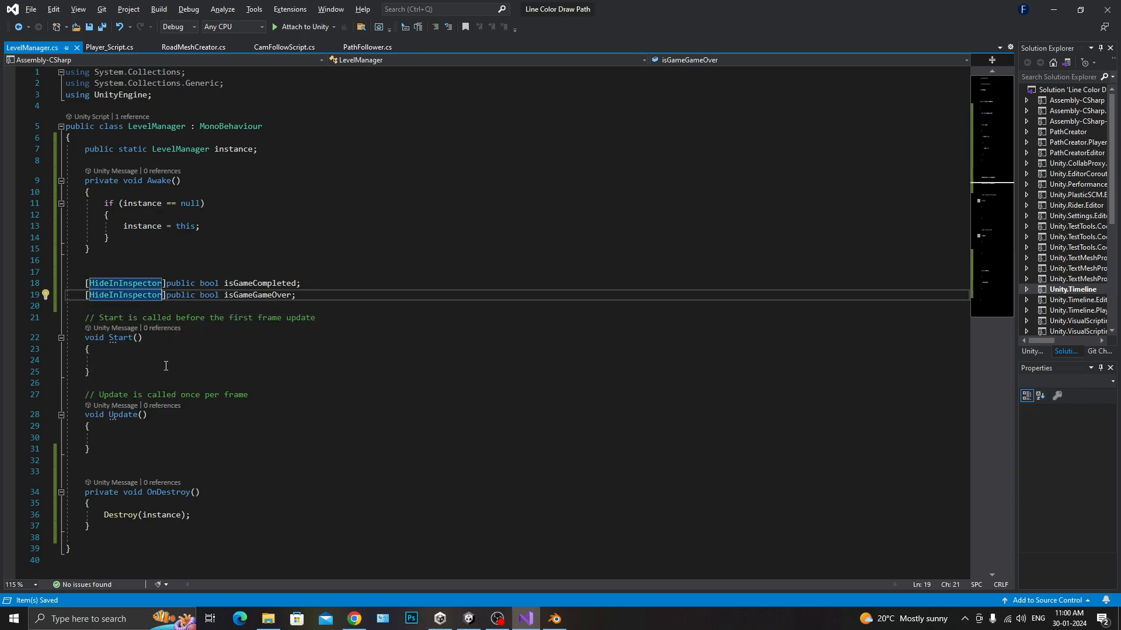
left_click(285, 283)
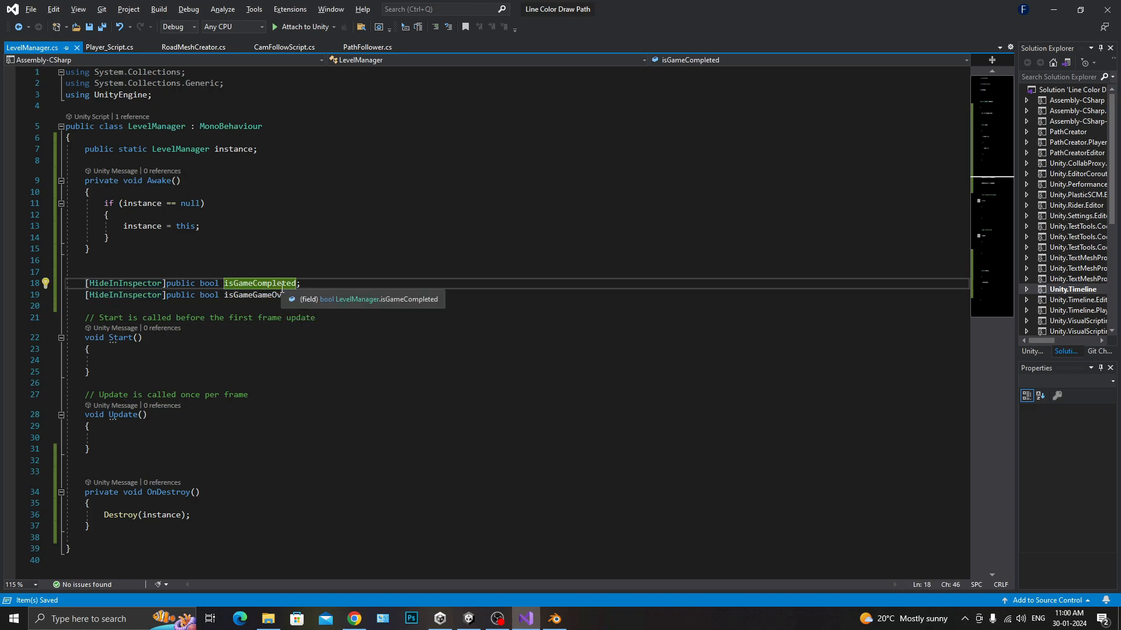
Add an empty public void GameOver() method between the Update and OnDestroy methods
left_click(239, 299)
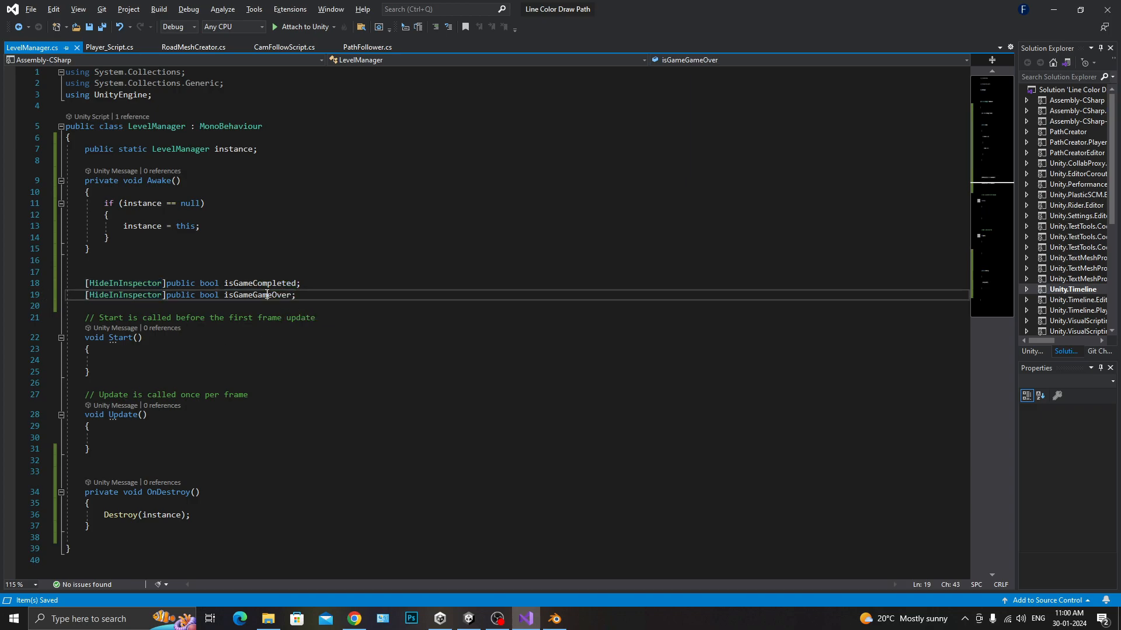
left_click(161, 474)
left_click(170, 458)
key("Return")
key("Return")
key("Return")
key("Up")
type("public void ")
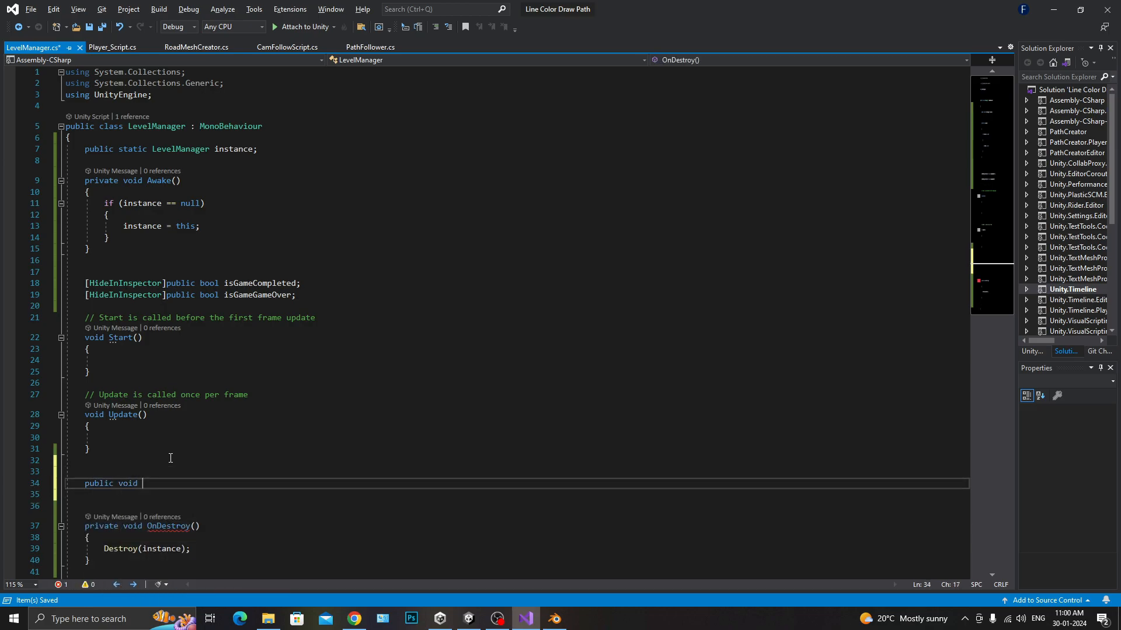
type("GameOver_")
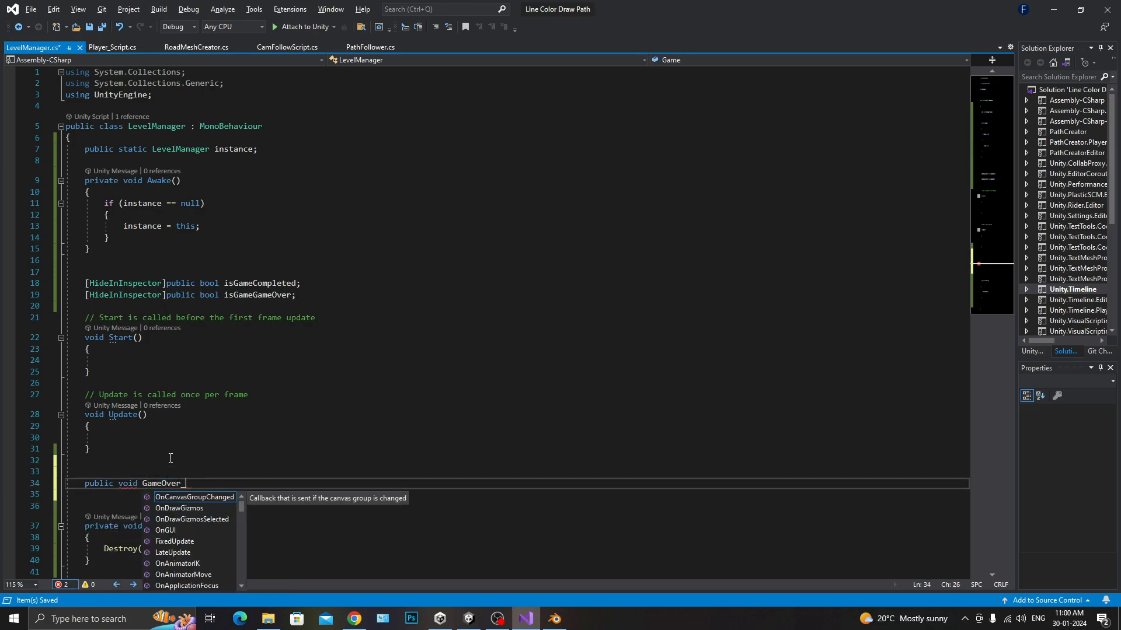
key("BackSpace")
type("()")
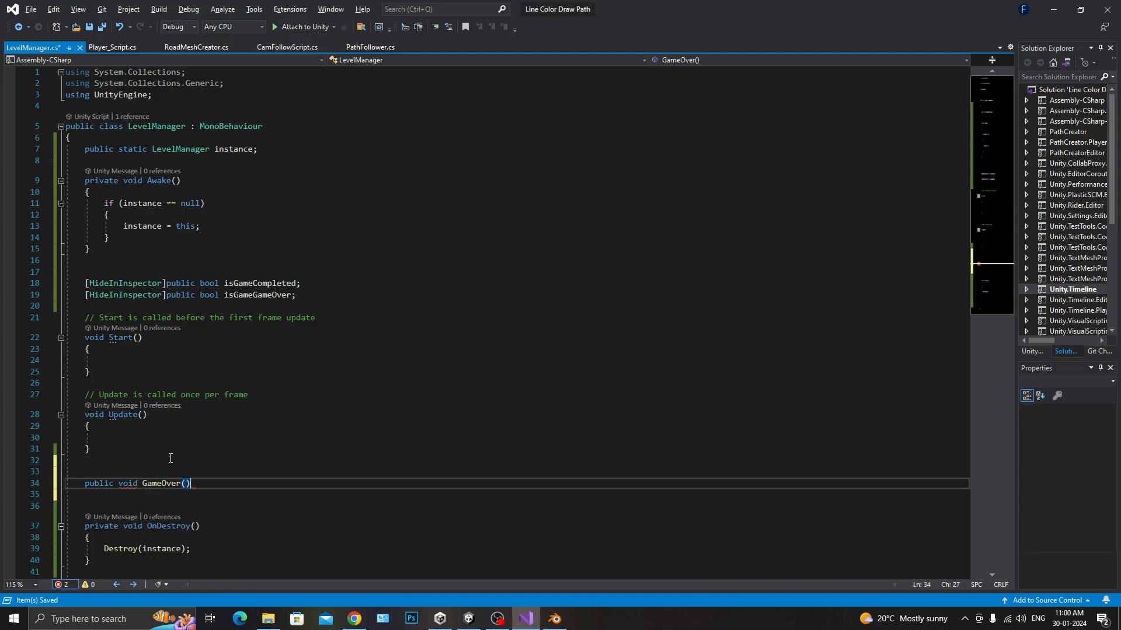
key("Return")
type("{")
key("Return")
In GameOver, add an if (!isGameGameOver) check that sets isGameGameOver to true, and save the script
type("if(!isG")
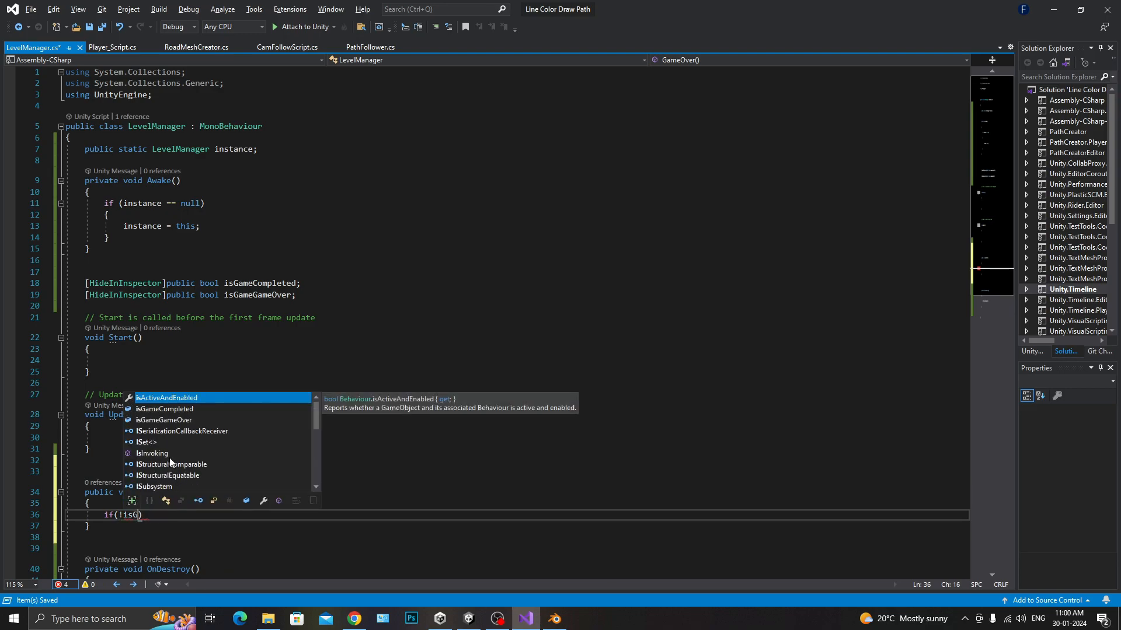
key("Down")
key("Return")
type("{")
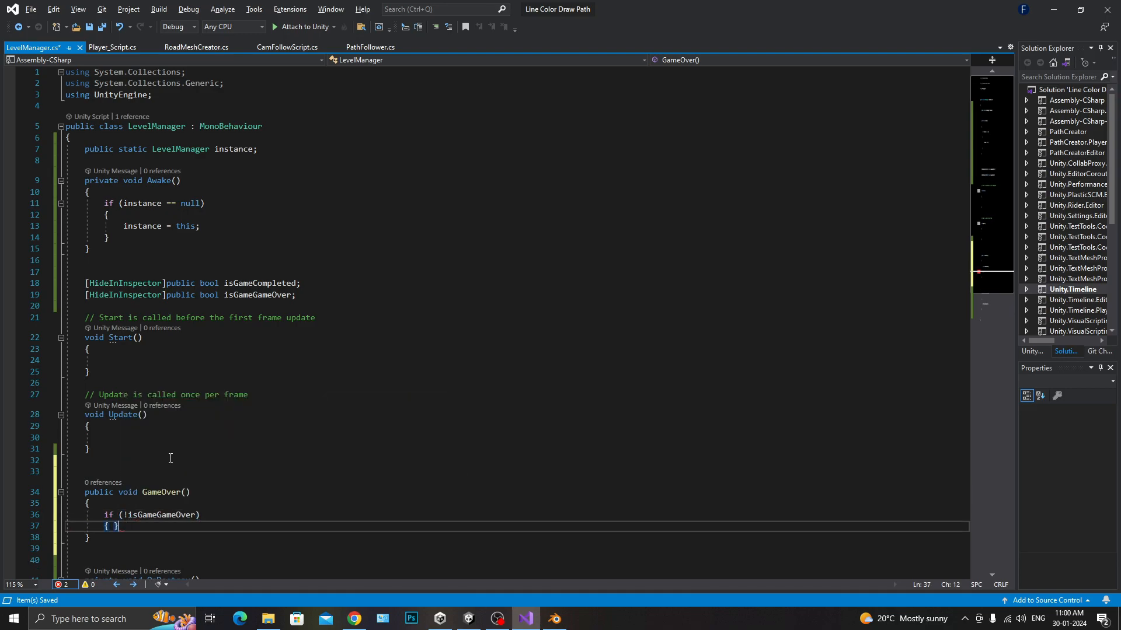
key("Return")
type("isG")
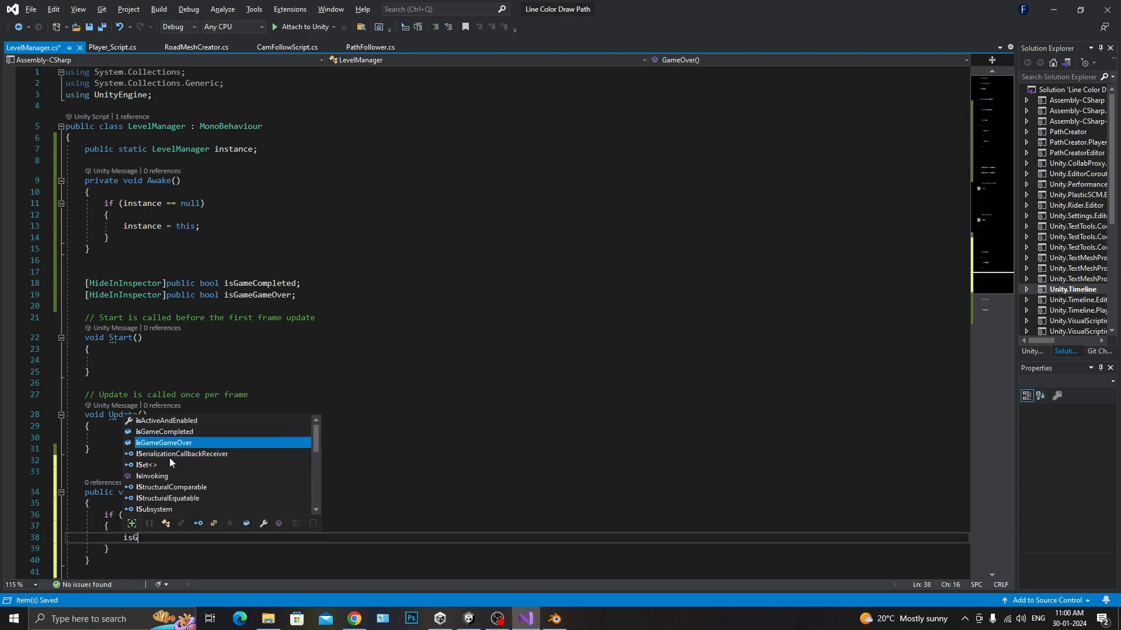
type("ameGameOver = t")
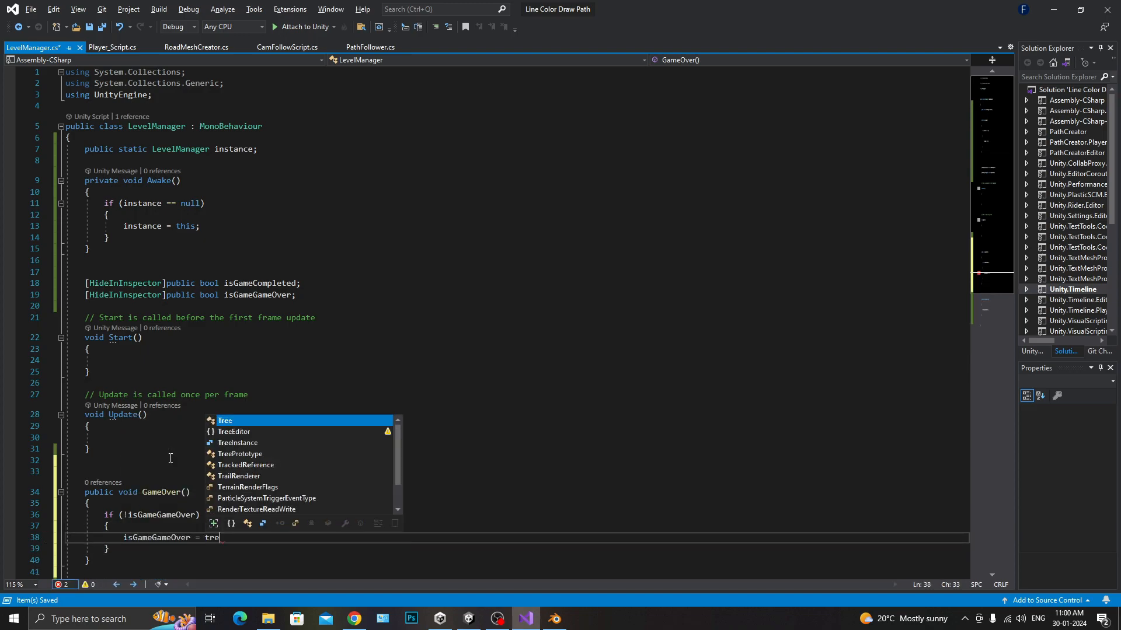
type("rue")
key("Escape")
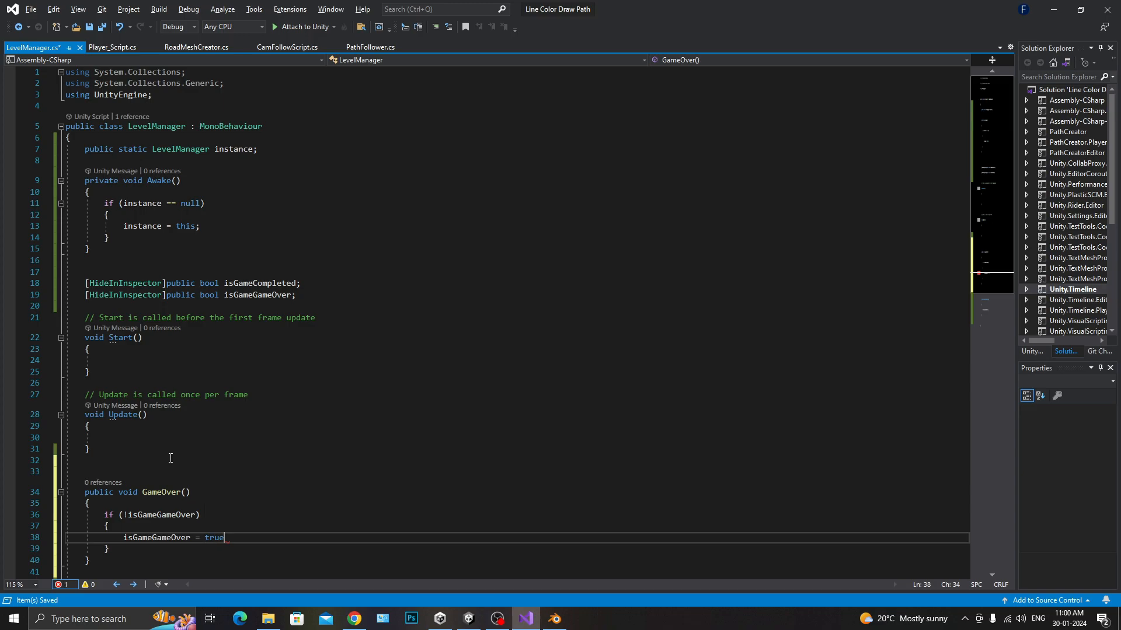
type(";")
key("ctrl+s")
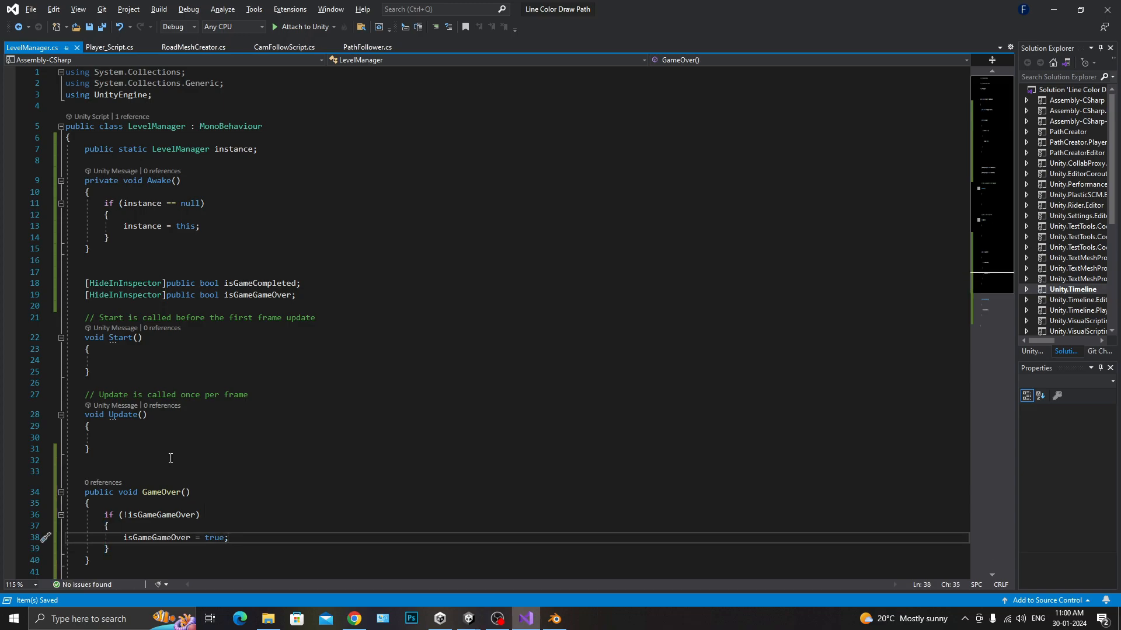
Log the message "Game is Over" with Debug.Log after the isGameGameOver assignment and save the script
key("Return")
type("Debug.Lo")
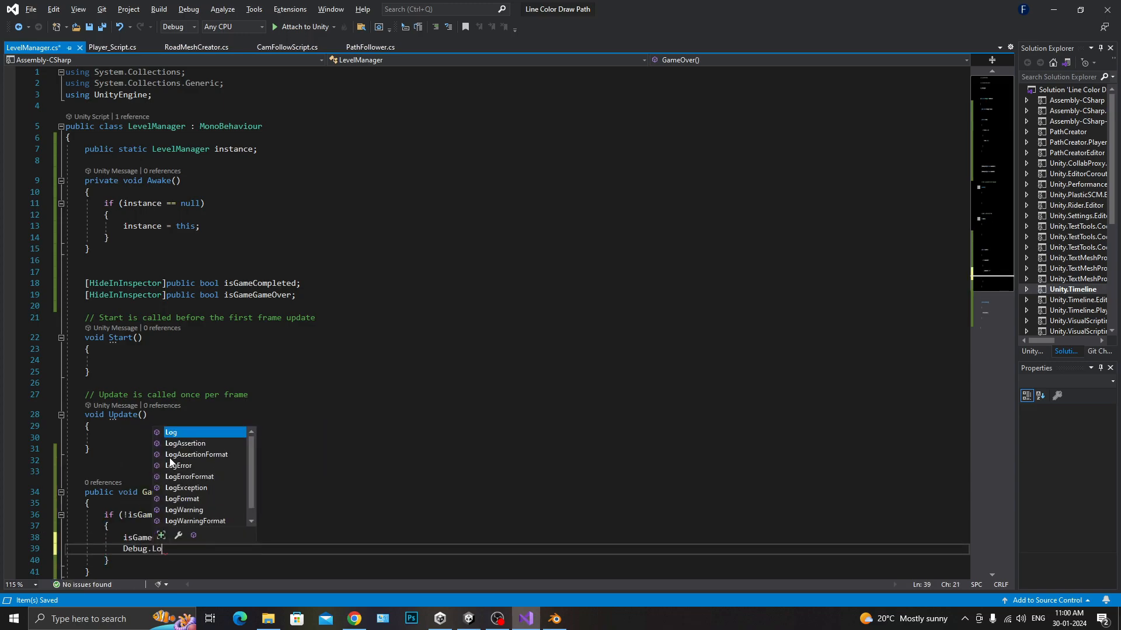
type("g(\"Game is Over")
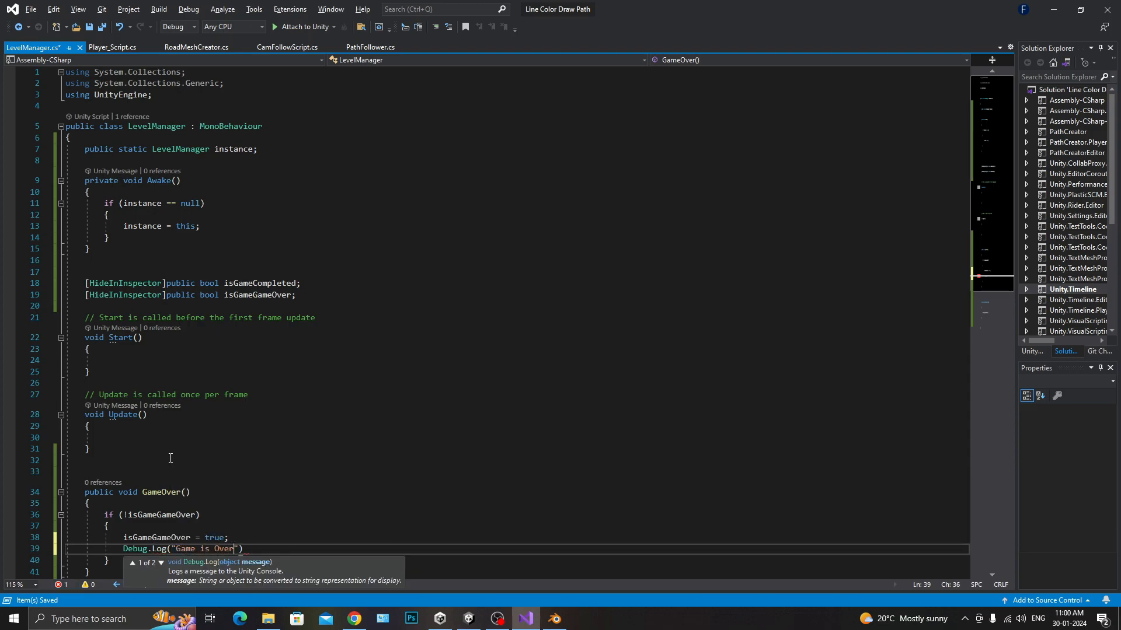
type("\");")
key("ctrl+s")
Add an empty public void GameCompelted() method below the GameOver method
scroll(171, 458, "down", 4)
left_click(171, 447)
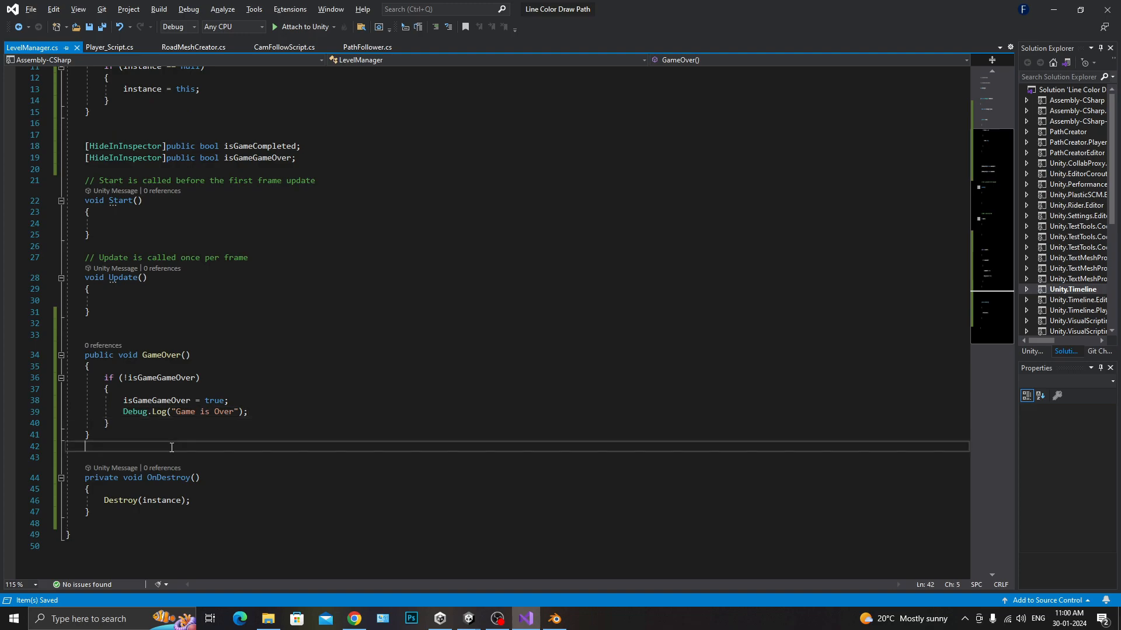
key("Return")
key("Return")
key("Return")
key("Up")
type("public void GameCompelted(O)")
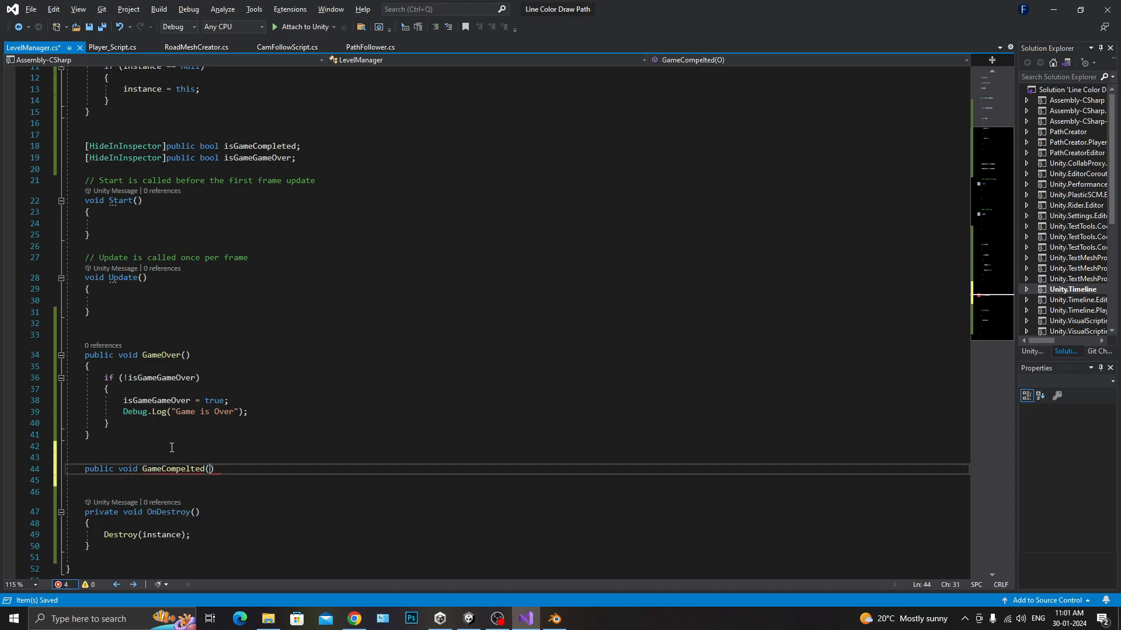
type(")")
key("Return")
type("{")
key("Return")
In GameCompelted, add an if (!isGameCompleted) check that sets isGameCompleted to true
type("if()!isGameCompleted")
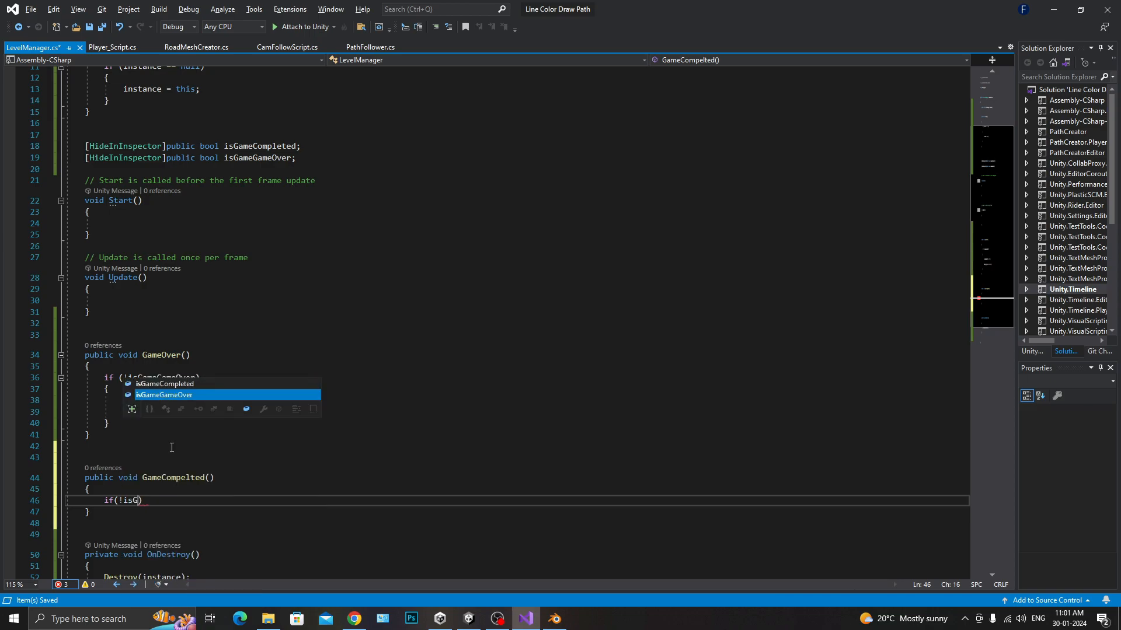
key("Right")
key("Return")
type("{")
key("Up")
key("Return")
key("Up")
key("ctrl+z")
key("Down")
key("Return")
type("isGam")
key("Tab")
type("= true;")
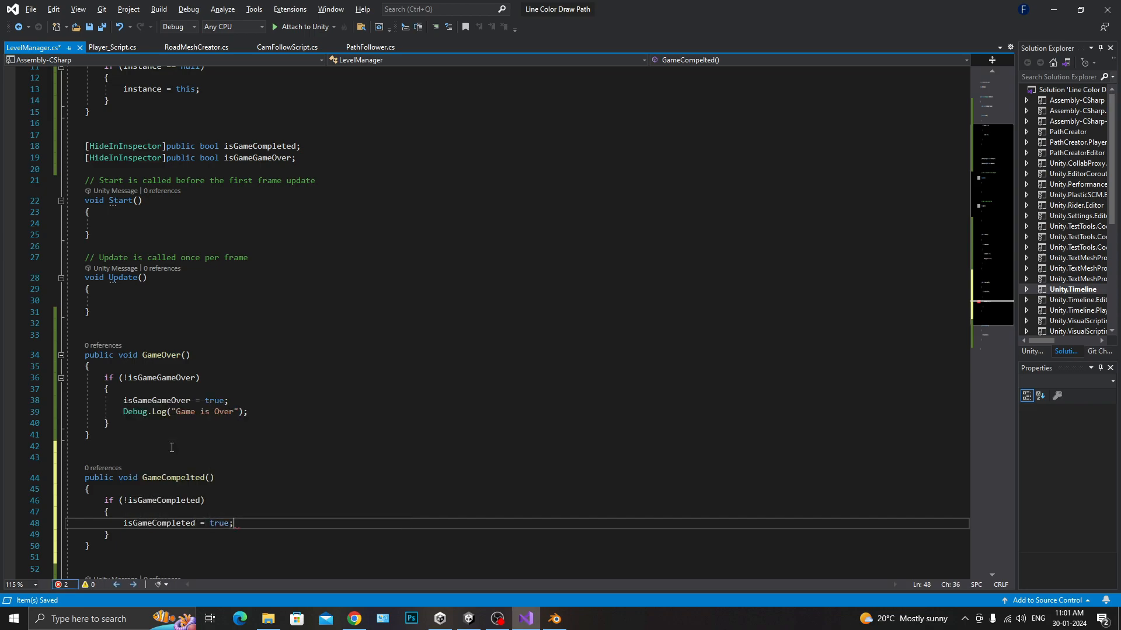
Log the message "Game Completed" with Debug.Log after the isGameCompleted assignment and save the script
key("Return")
type("Debug")
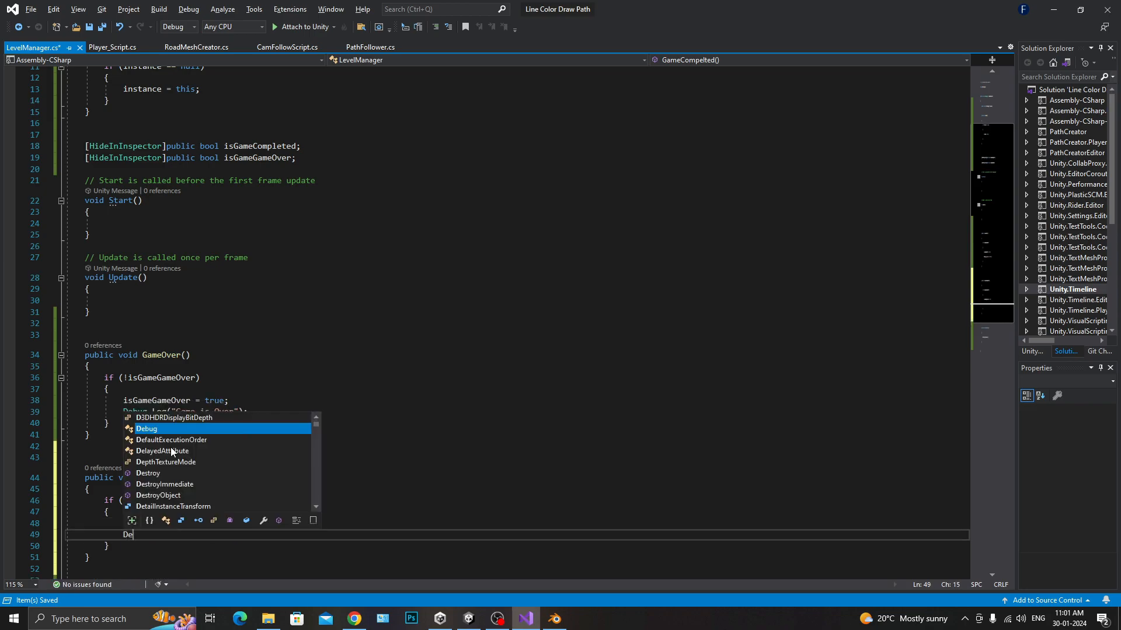
key("Tab")
type(".Log\\")
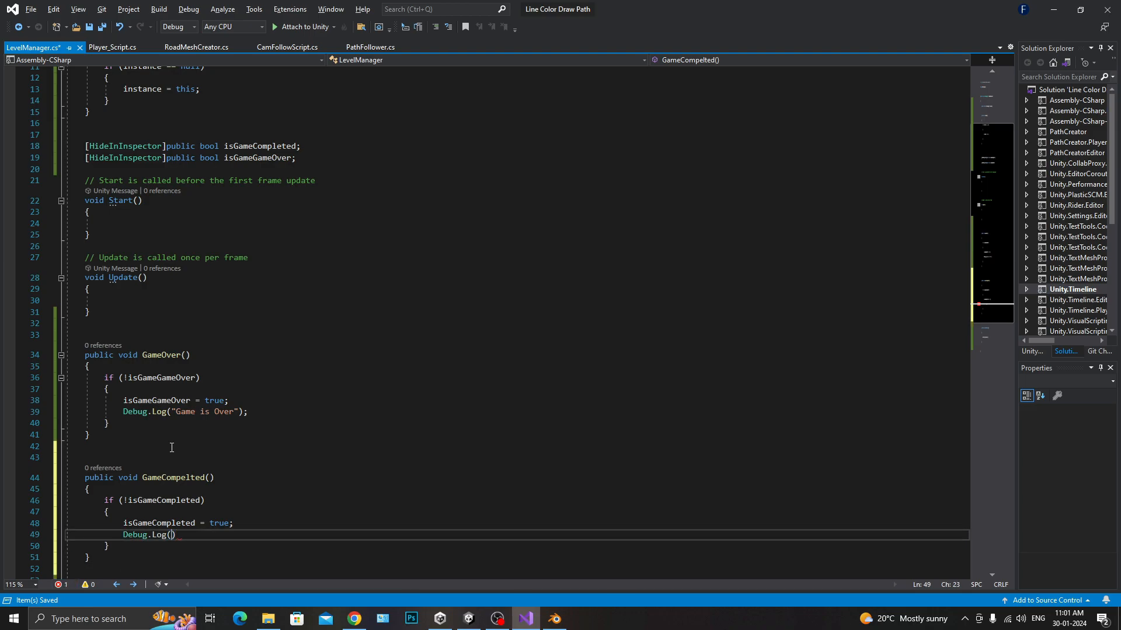
key("Left")
type("\"gfa")
type("me Completed")
type(");")
key("ctrl+s")
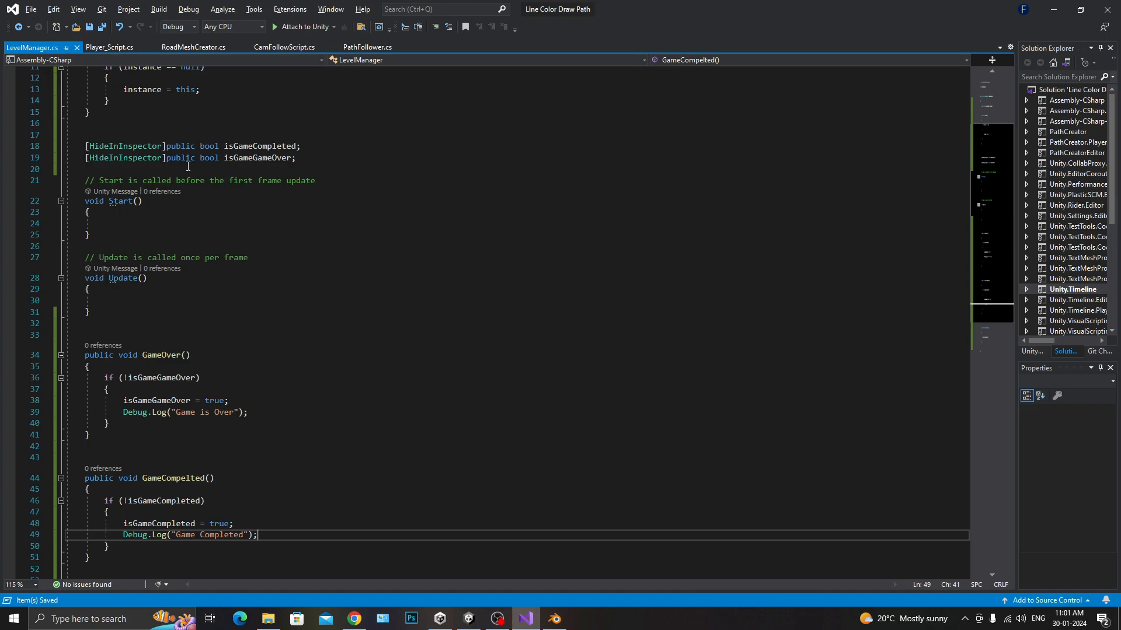
In Player_Script.cs, delete the Debug.Log and SceneManager.LoadScene lines from the obstacle collision block
left_click(111, 47)
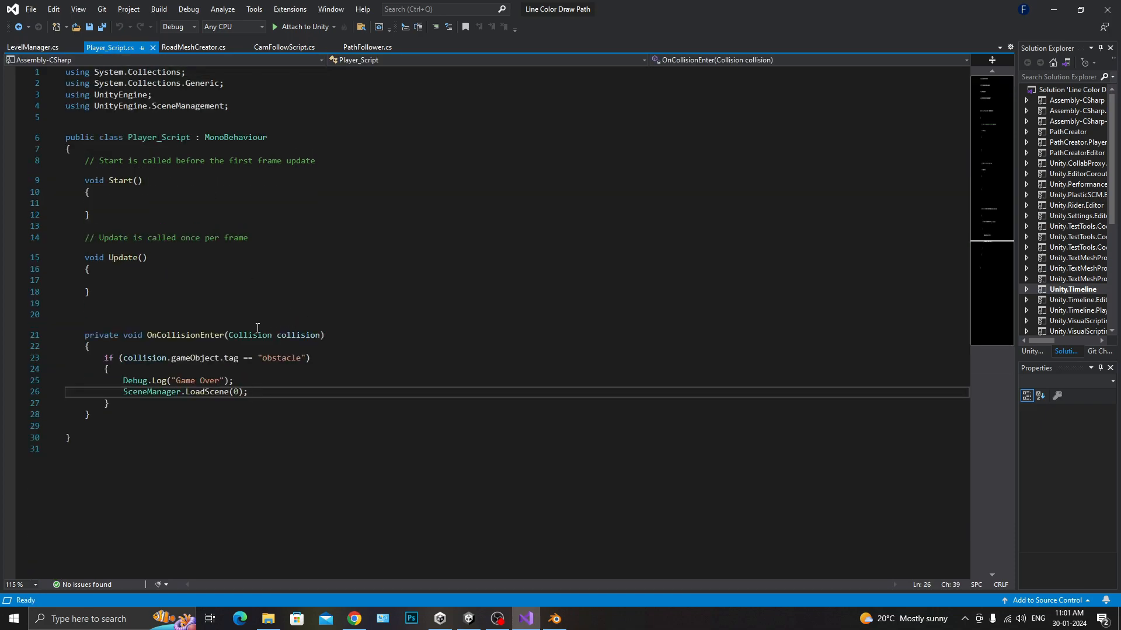
left_click(305, 387)
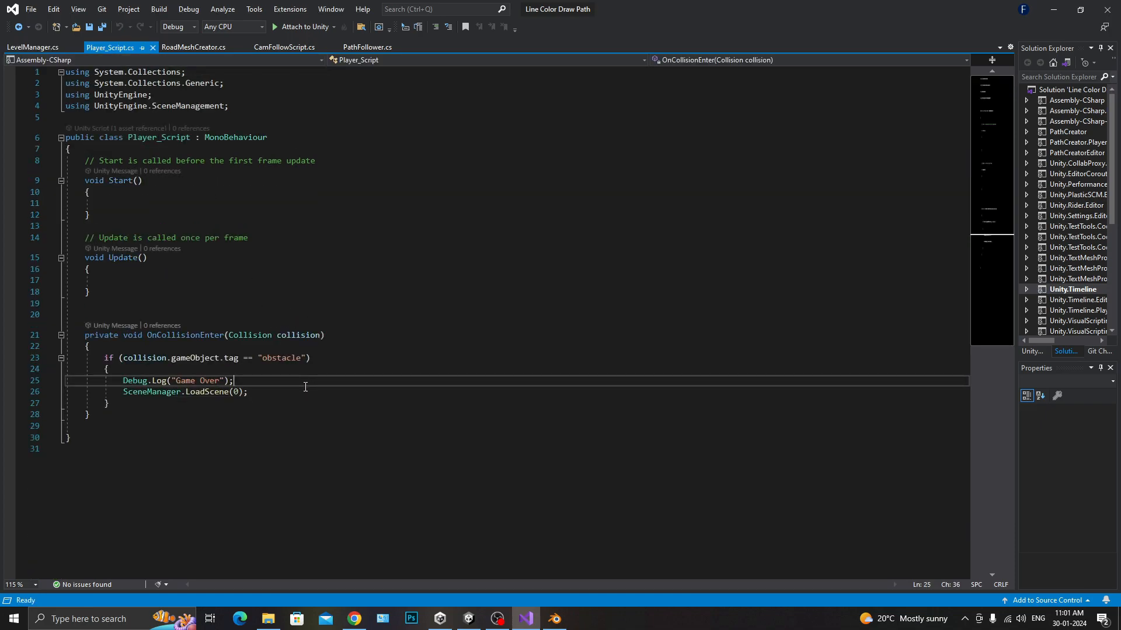
key("Down")
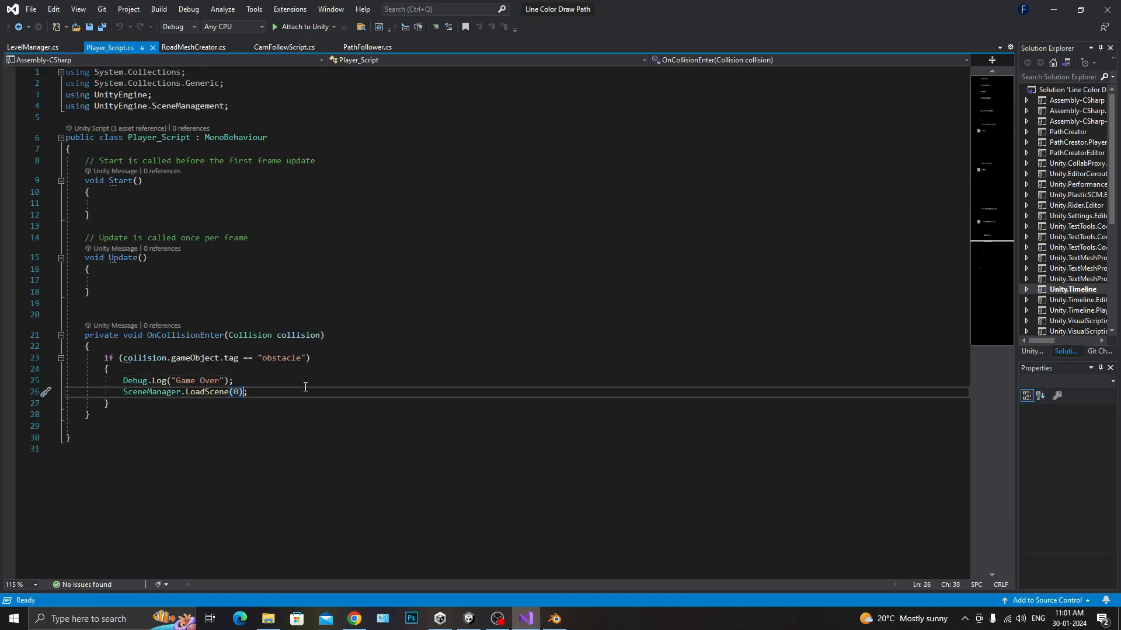
key("shift+Up")
key("shift+Home")
key("Delete")
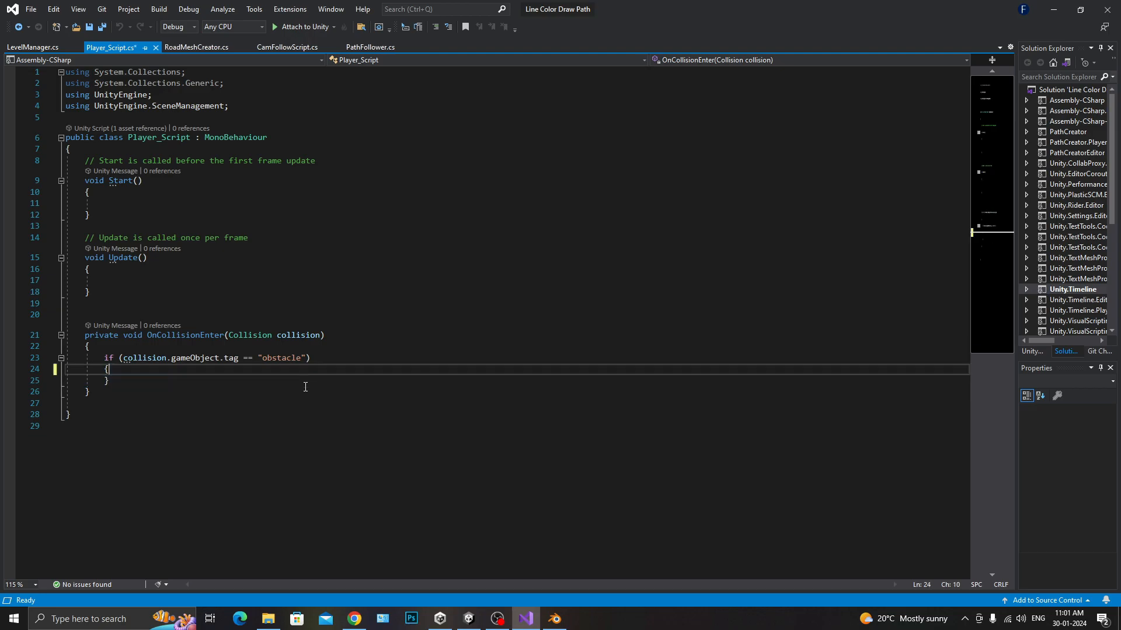
Call LevelManager.instance.GameOver(); inside the obstacle collision block and save the script
type("LevelManager.ikn")
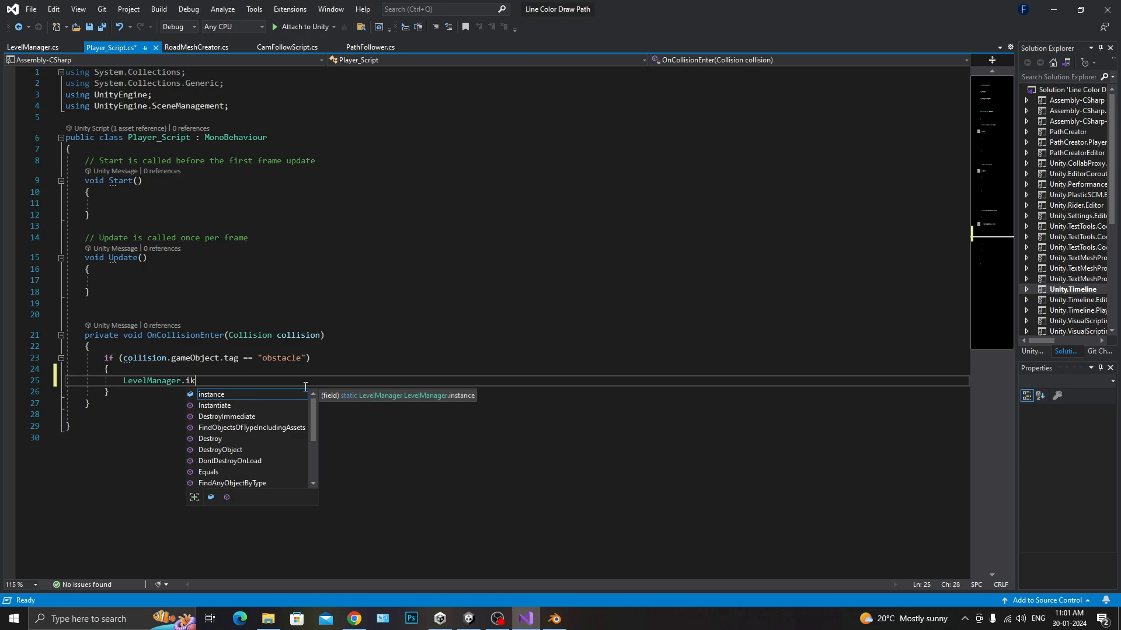
key("Tab")
type(".G")
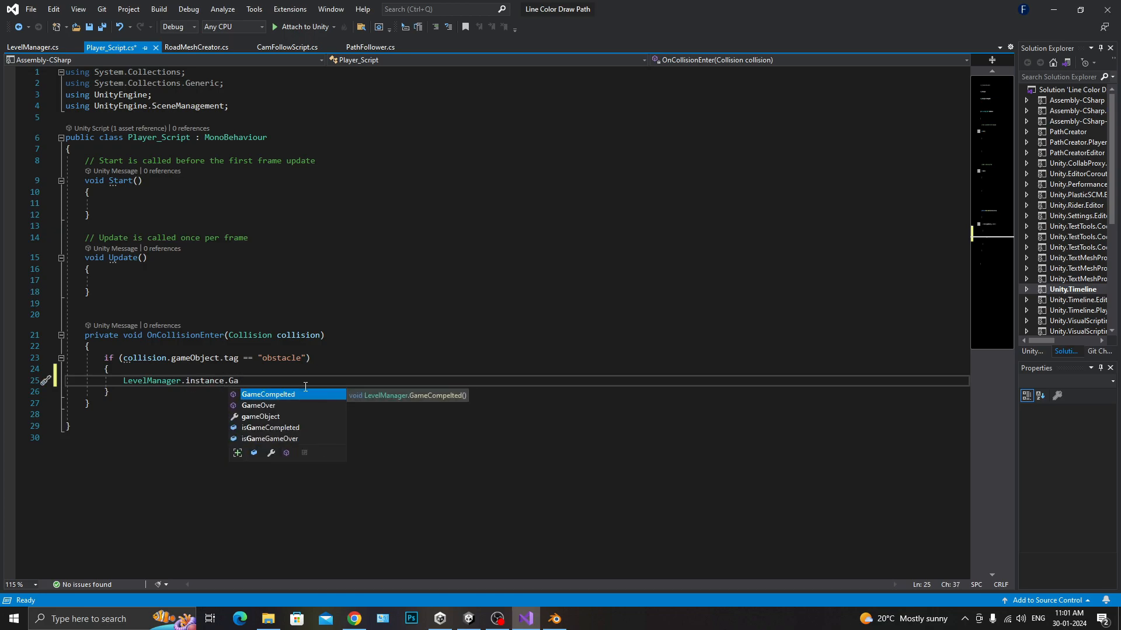
key("Tab")
key("ctrl+s")
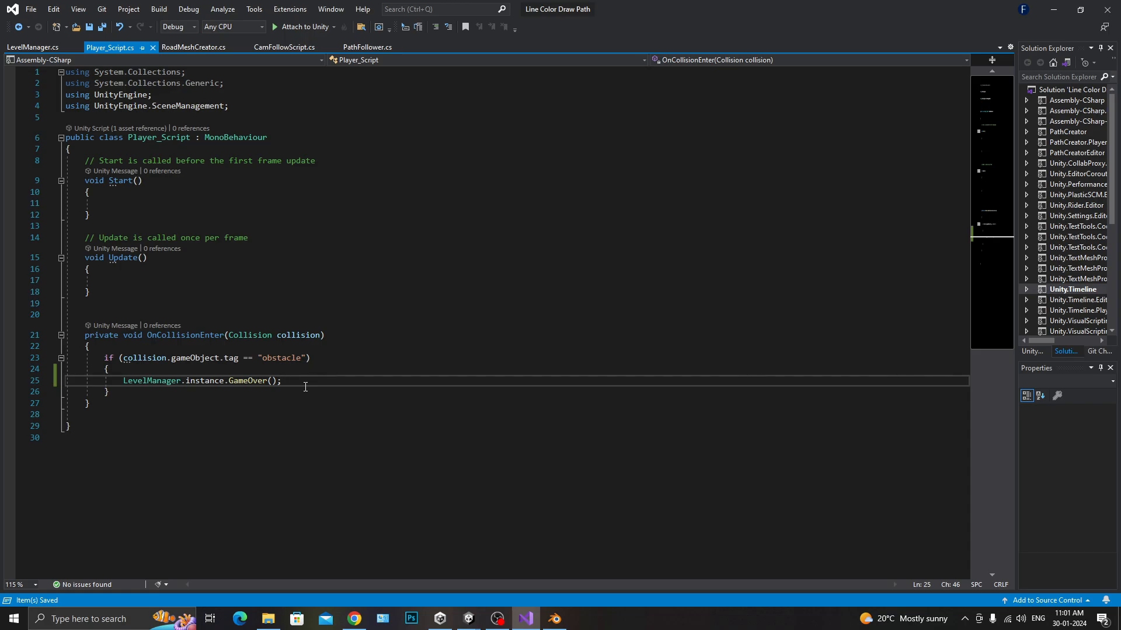
Remove the using UnityEngine.SceneManagement directive from Player_Script.cs and save the script
left_click_drag(251, 107, 249, 96)
key("BackSpace")
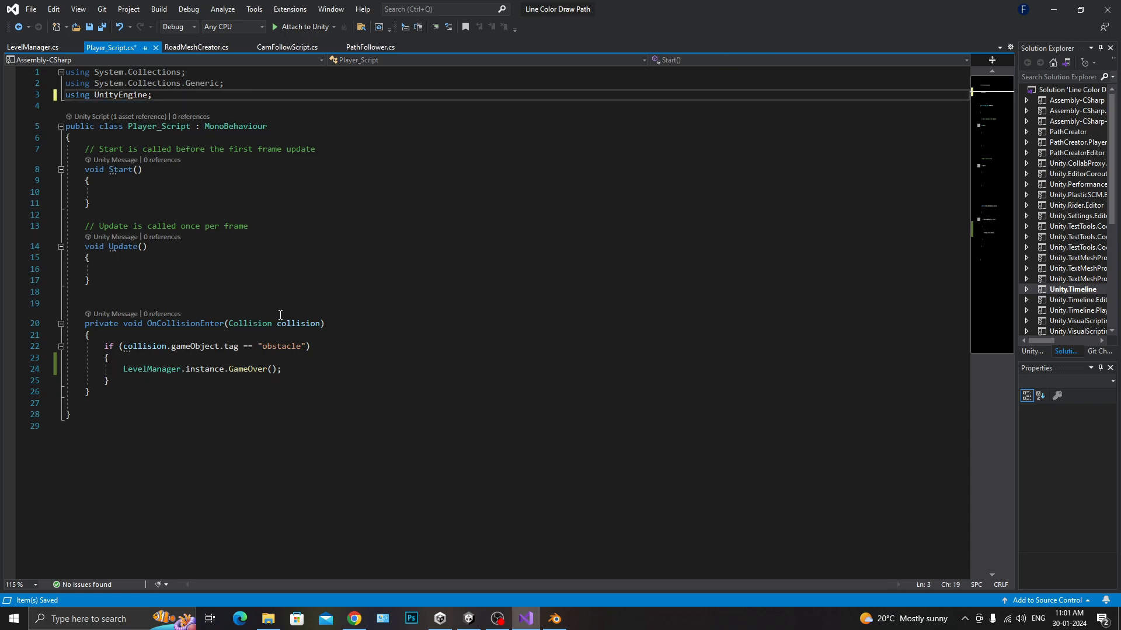
left_click(311, 360)
Add an else if block after the obstacle check for collision.gameObject.tag == "level_end"
left_click(315, 372)
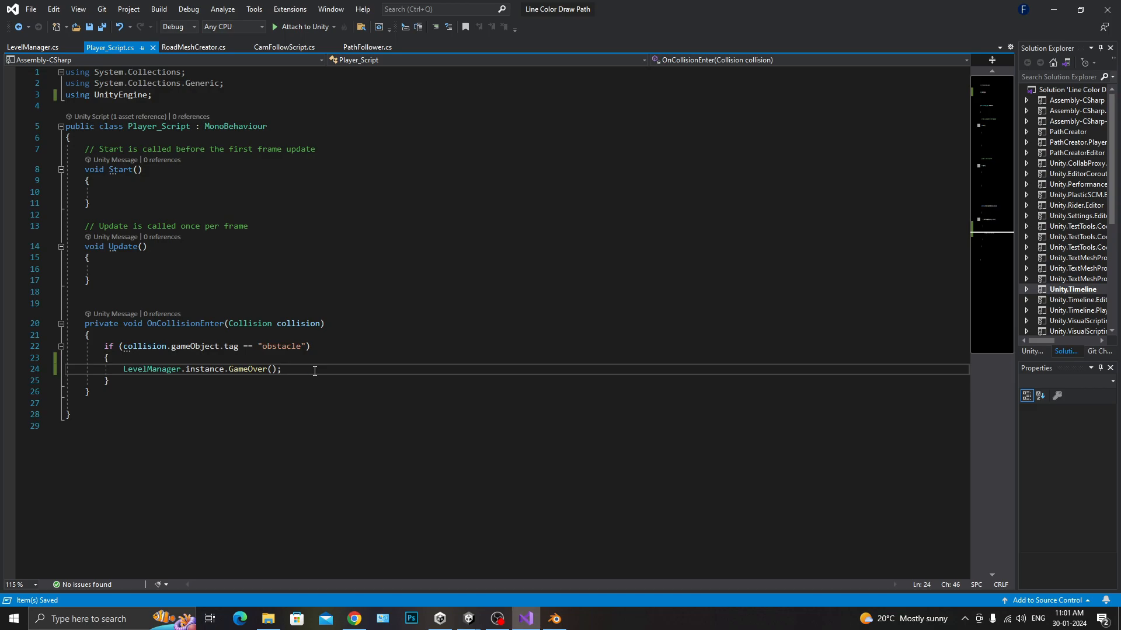
key("Down")
key("Return")
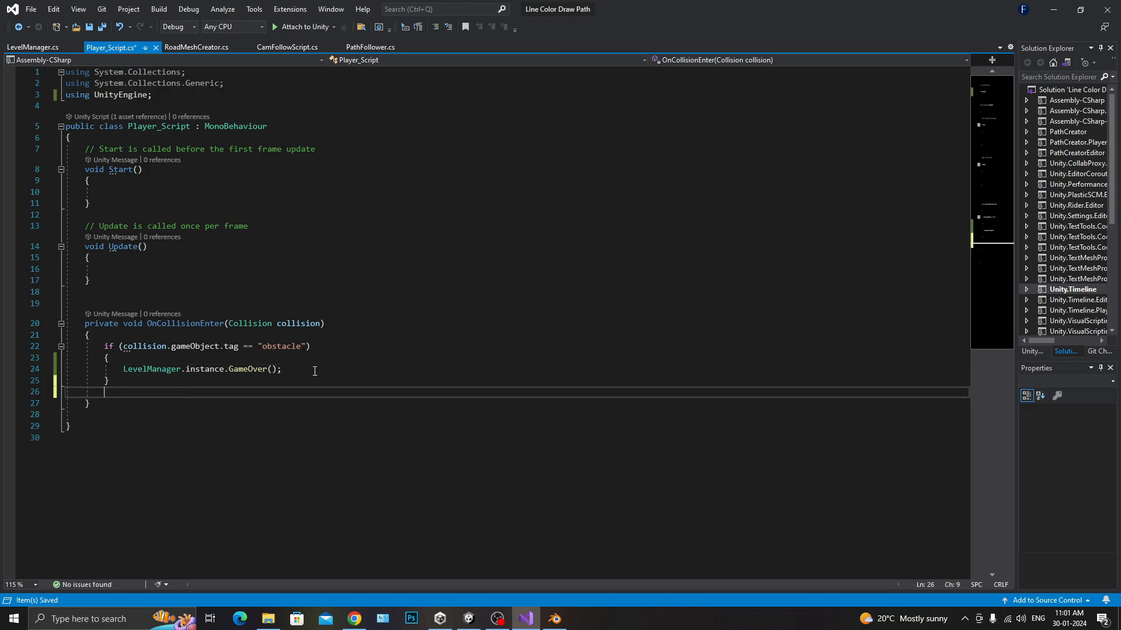
type("els")
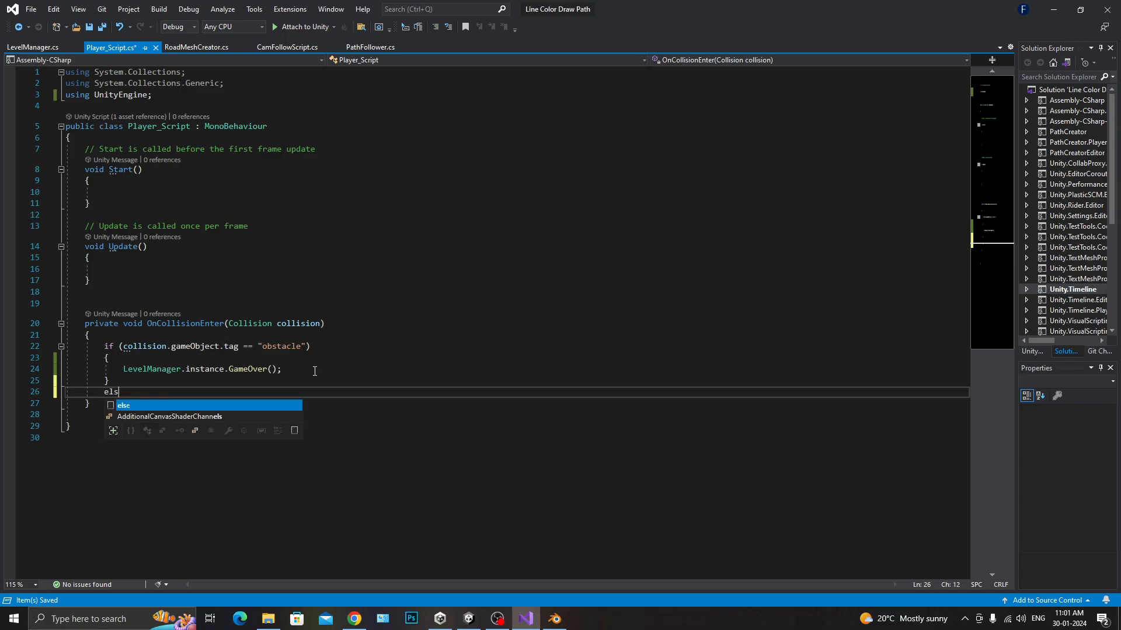
type("e if(collision.gameObject.")
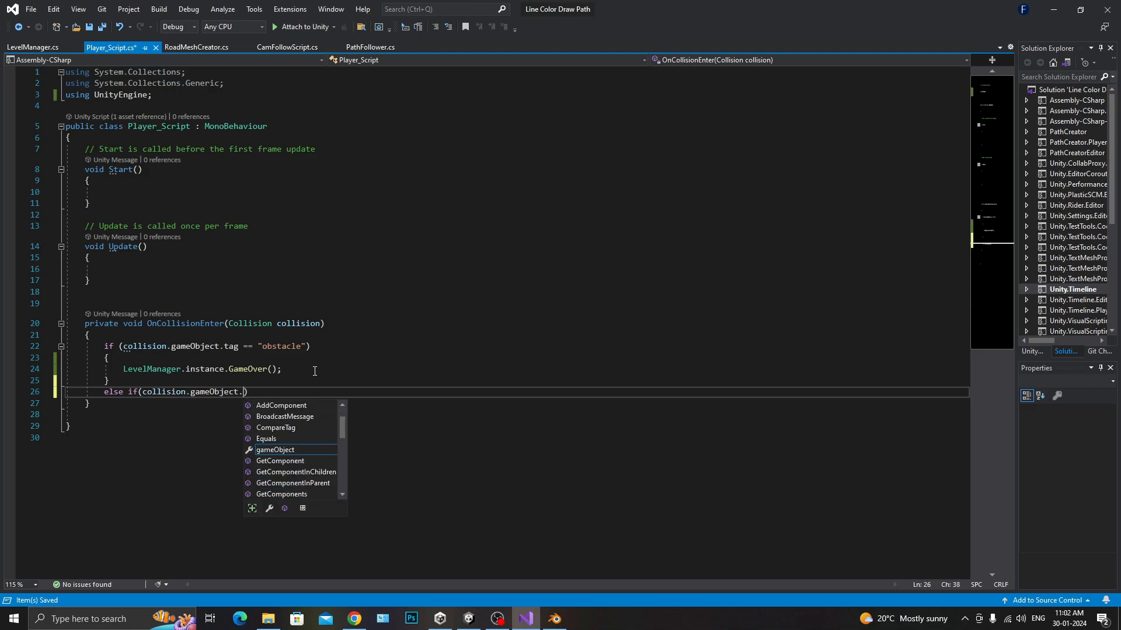
type("tag ==")
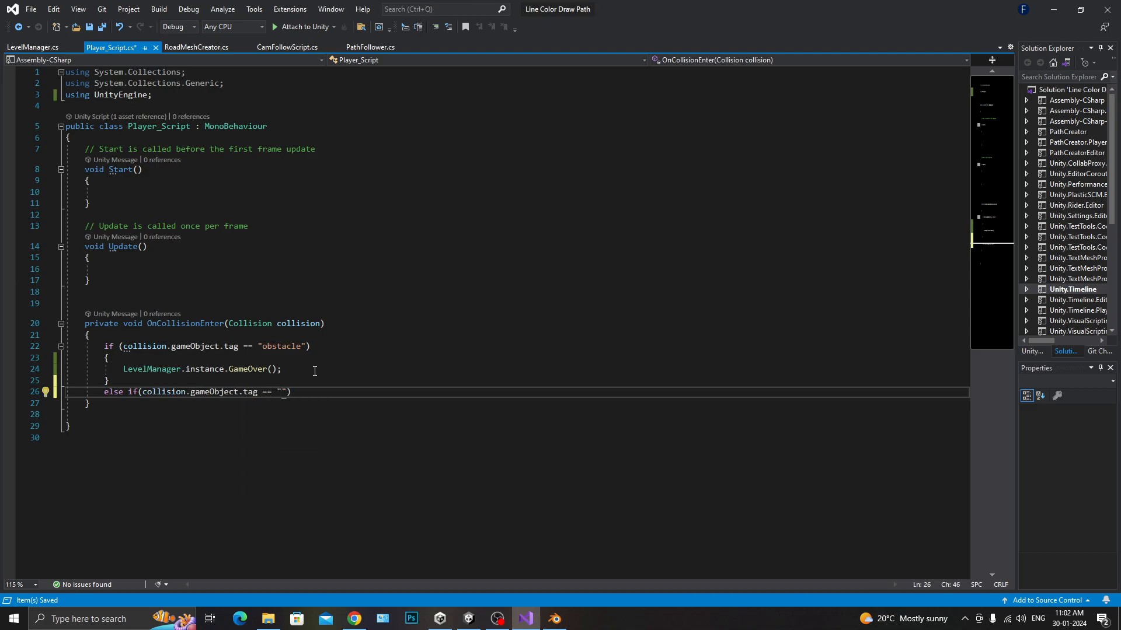
type(" \"lee")
type("el_end")
type(")")
key("Return")
type("{")
key("Return")
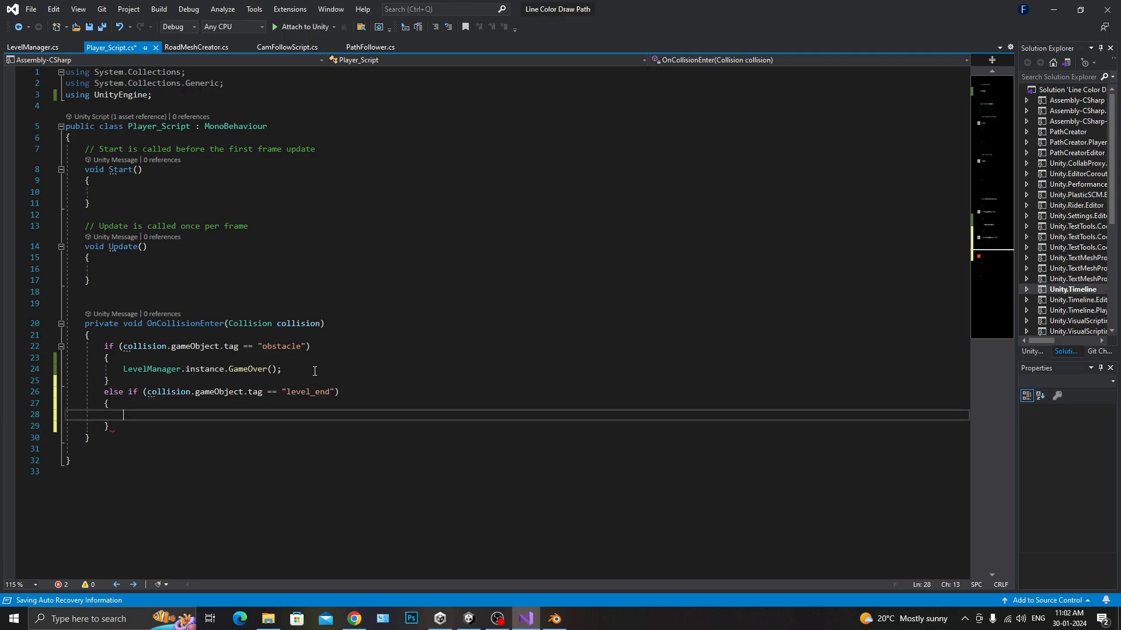
Call LevelManager.instance.GameCompelted(); inside the level_end collision block and save the script
type("L")
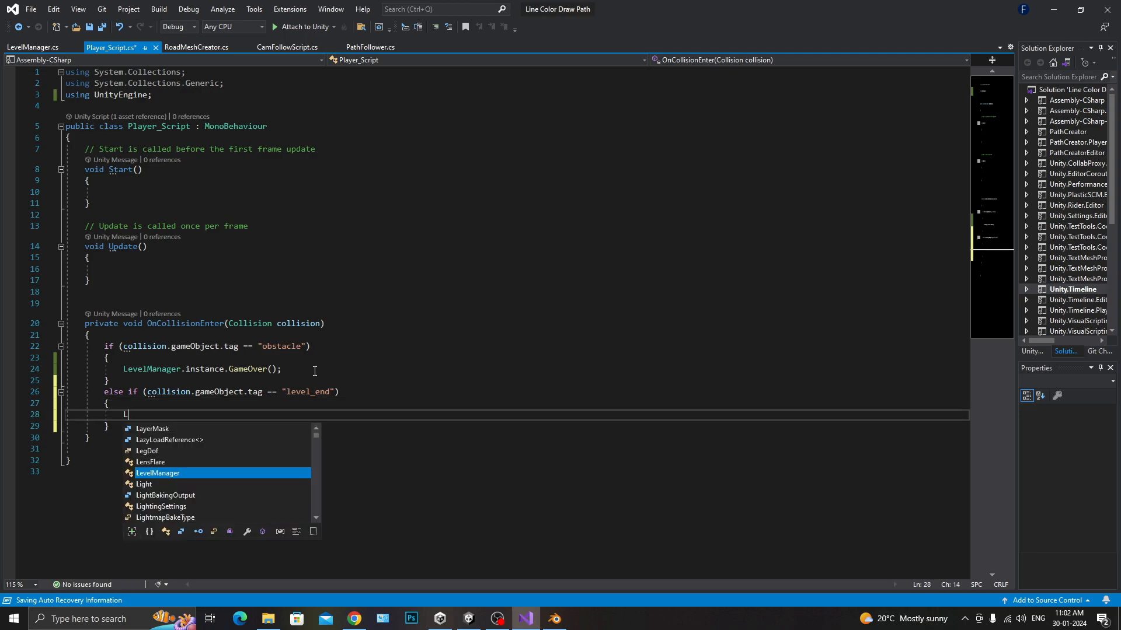
type("evelManager.")
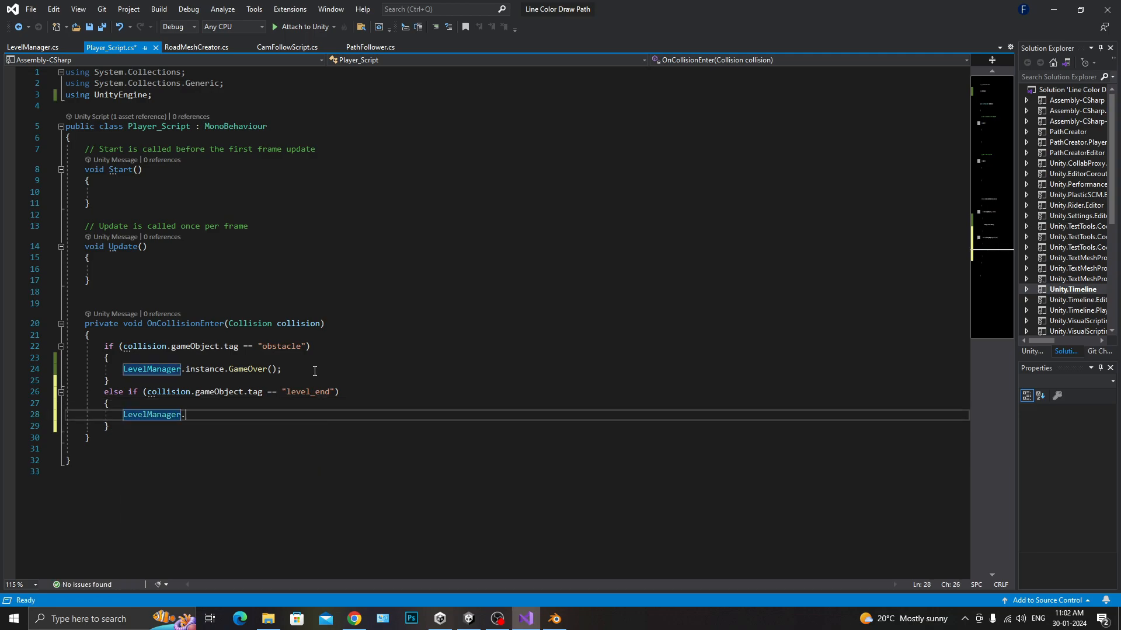
type("instance.Gam")
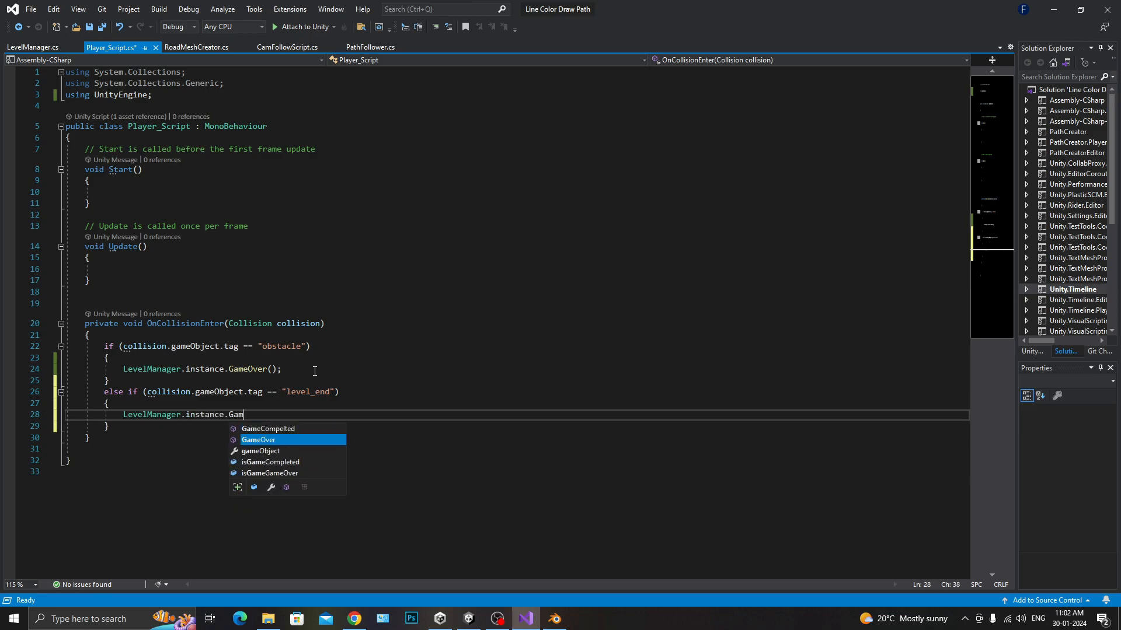
type("eCompelted();")
key("ctrl+s")
double_click(311, 395)
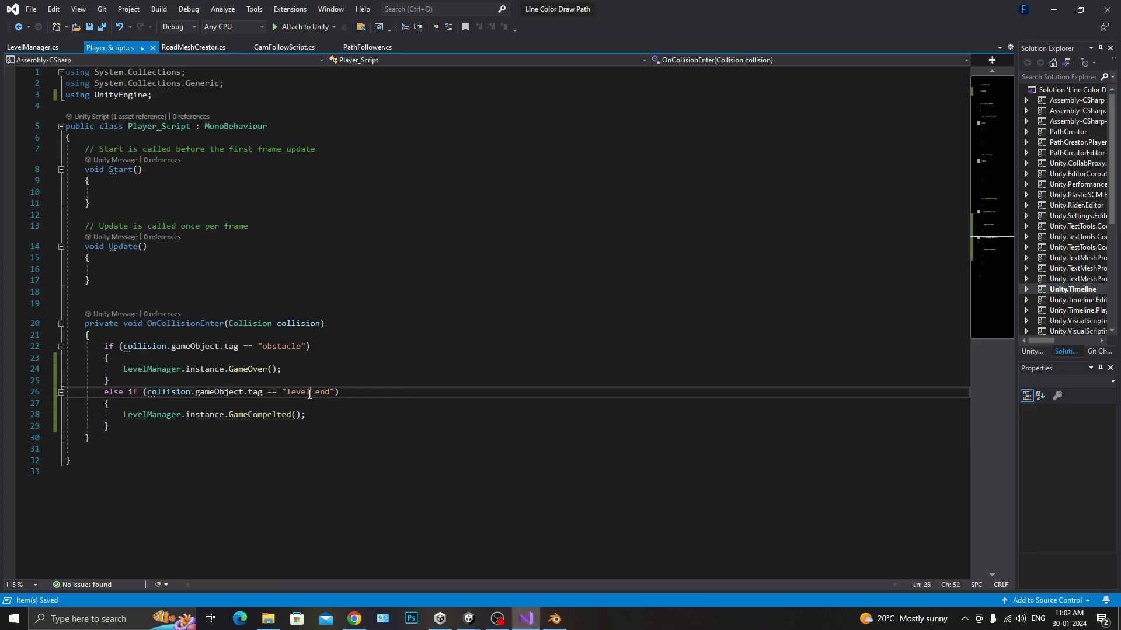
left_click(364, 426)
Switch to Unity and add a 3D Cube as a child of EndPlatform
key("alt+Tab")
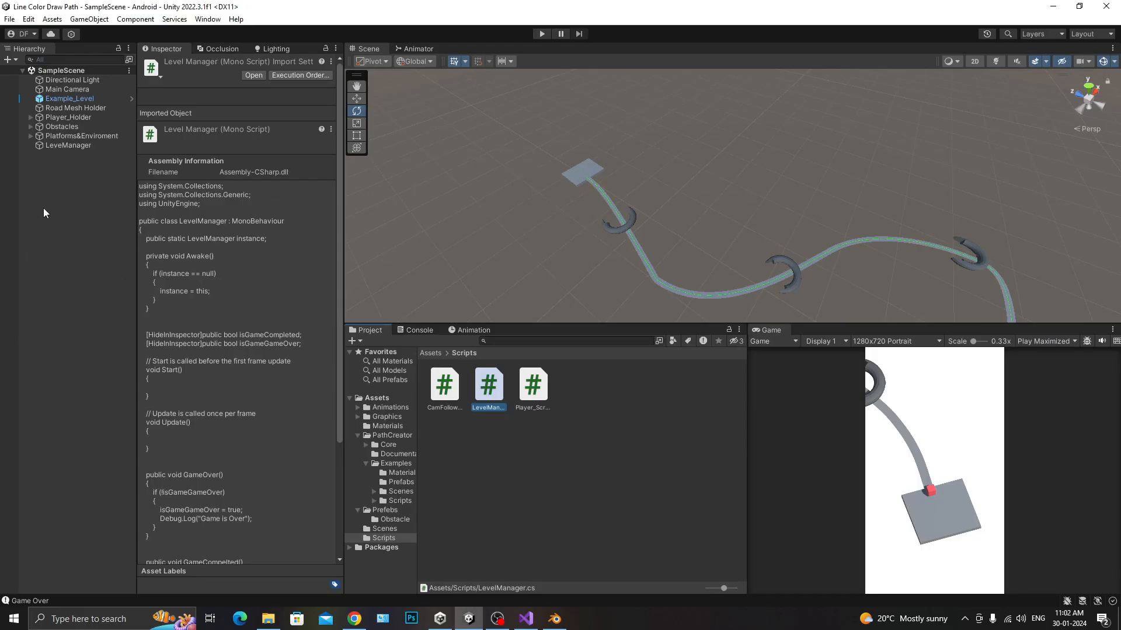
left_click(572, 178)
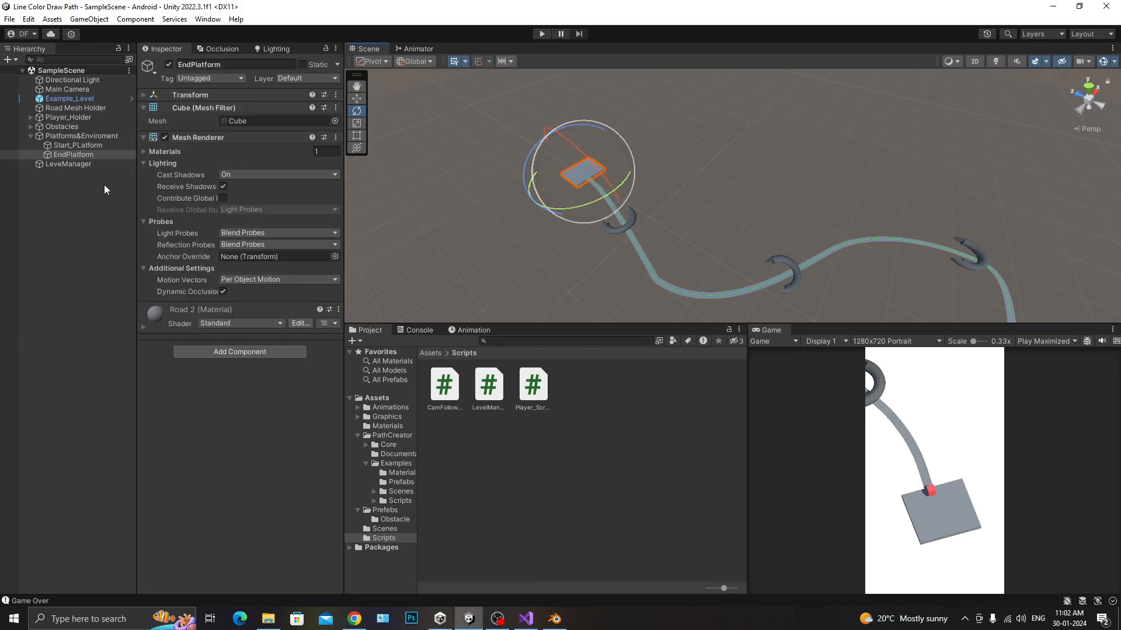
right_click(73, 156)
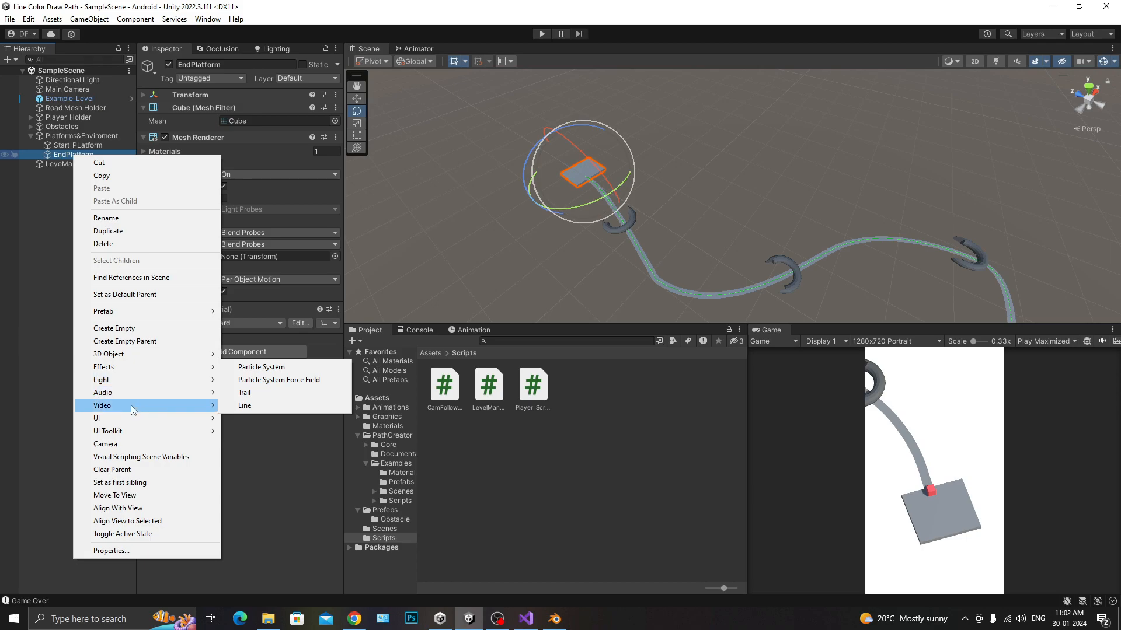
mouse_move(144, 357)
left_click(254, 355)
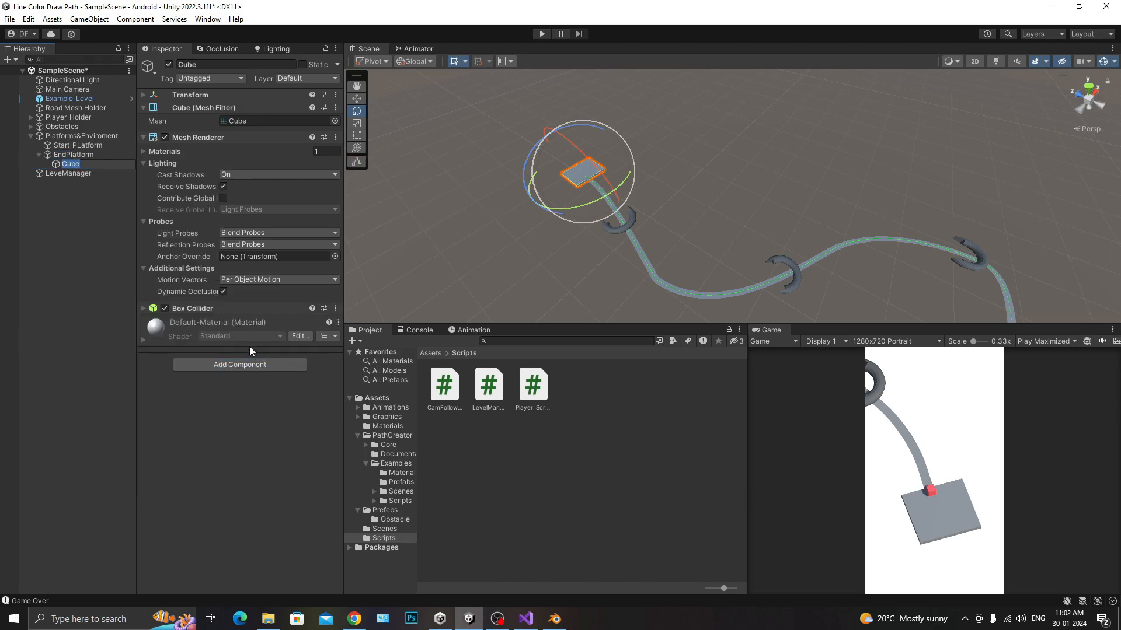
left_click(81, 188)
double_click(82, 163)
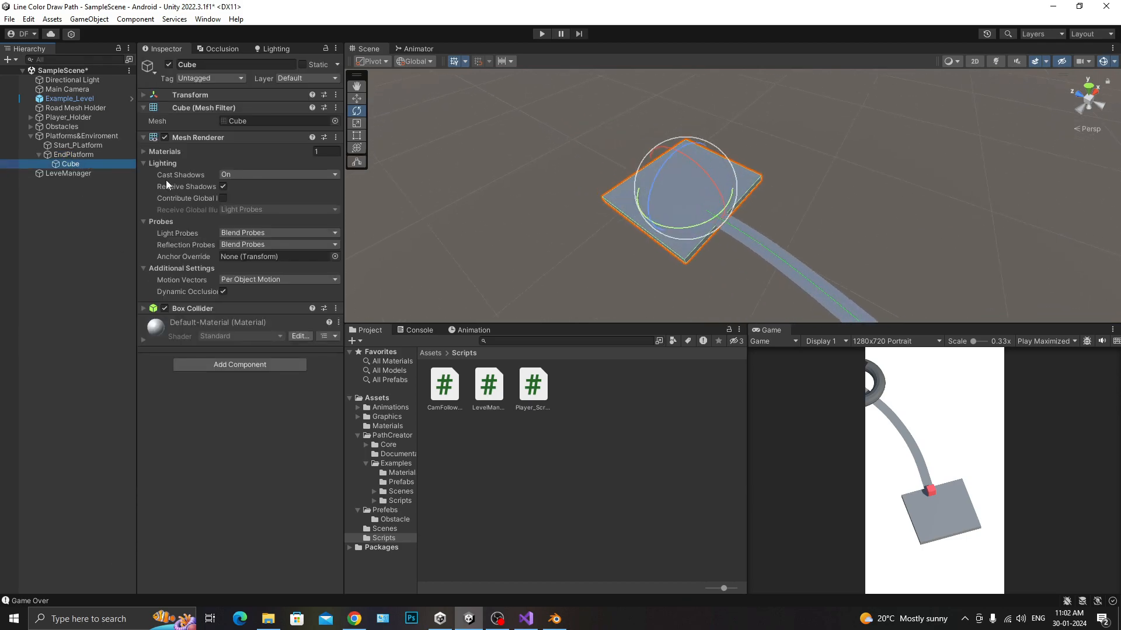
Remove the Mesh Renderer component from the cube under EndPlatform
left_click_drag(662, 200, 762, 127, "alt")
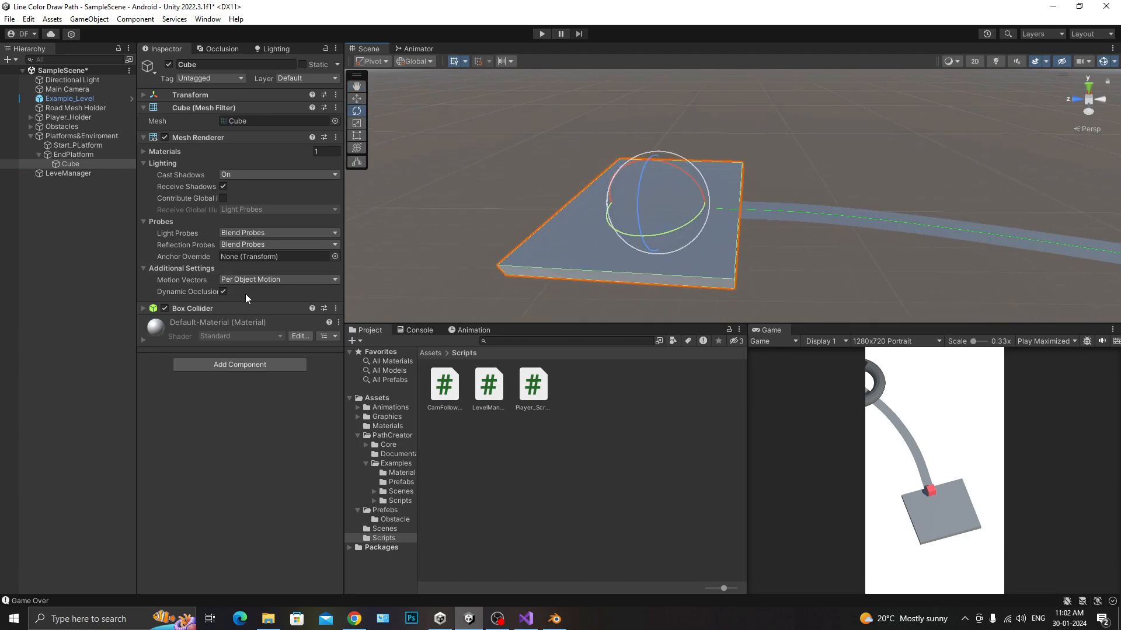
left_click(335, 138)
left_click(338, 185)
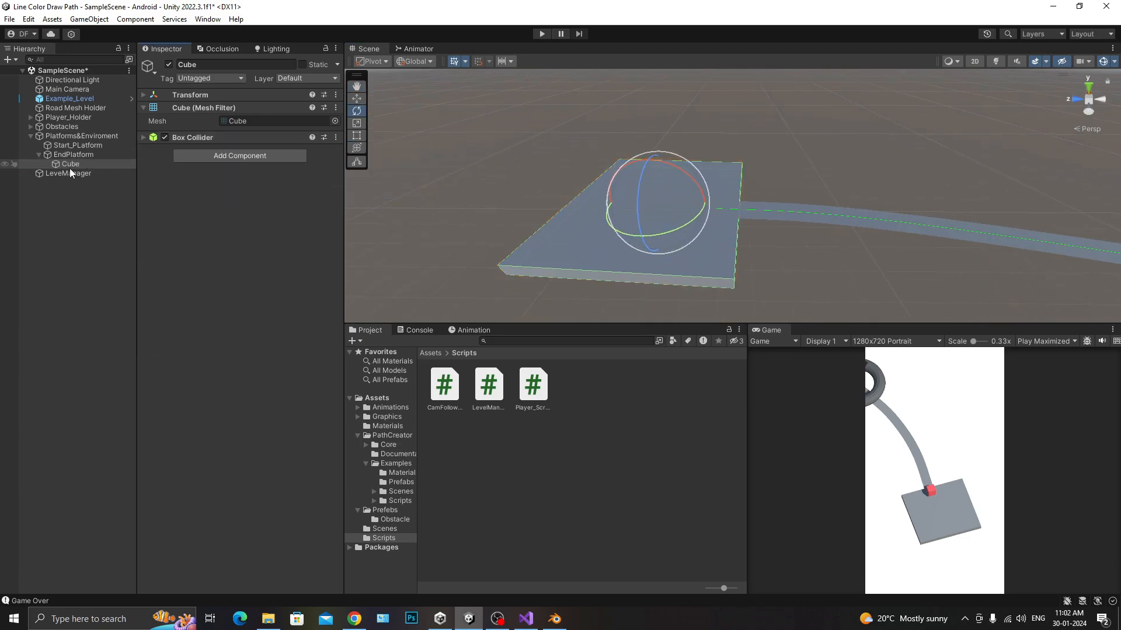
Reshape the cube's Box Collider above the end platform to about 5.44 in Y and 0.91 in Z, and save the scene
left_click(142, 138)
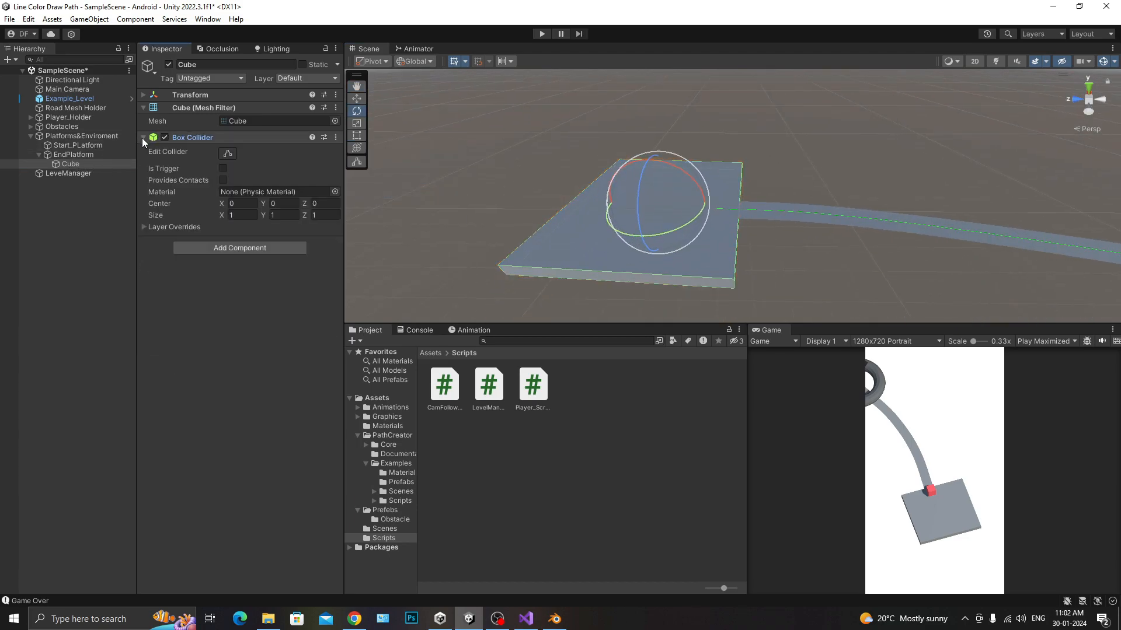
left_click(229, 154)
left_click_drag(657, 194, 645, 148)
mouse_move(740, 187)
left_mouse_down()
mouse_move(719, 180)
mouse_move(729, 184)
left_mouse_up()
mouse_move(730, 184)
middle_mouse_down()
mouse_move(738, 229)
mouse_move(741, 201)
middle_mouse_up()
mouse_move(740, 202)
left_mouse_down()
mouse_move(724, 203)
mouse_move(735, 203)
left_mouse_up()
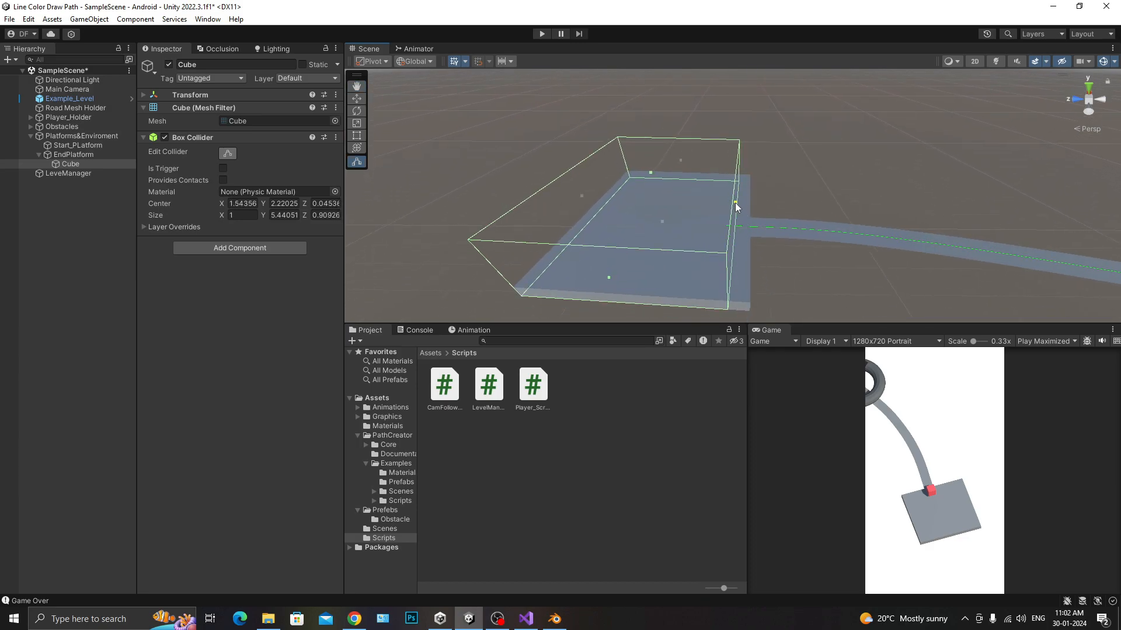
key("ctrl+s")
Create a new tag named level_end
left_click(89, 164)
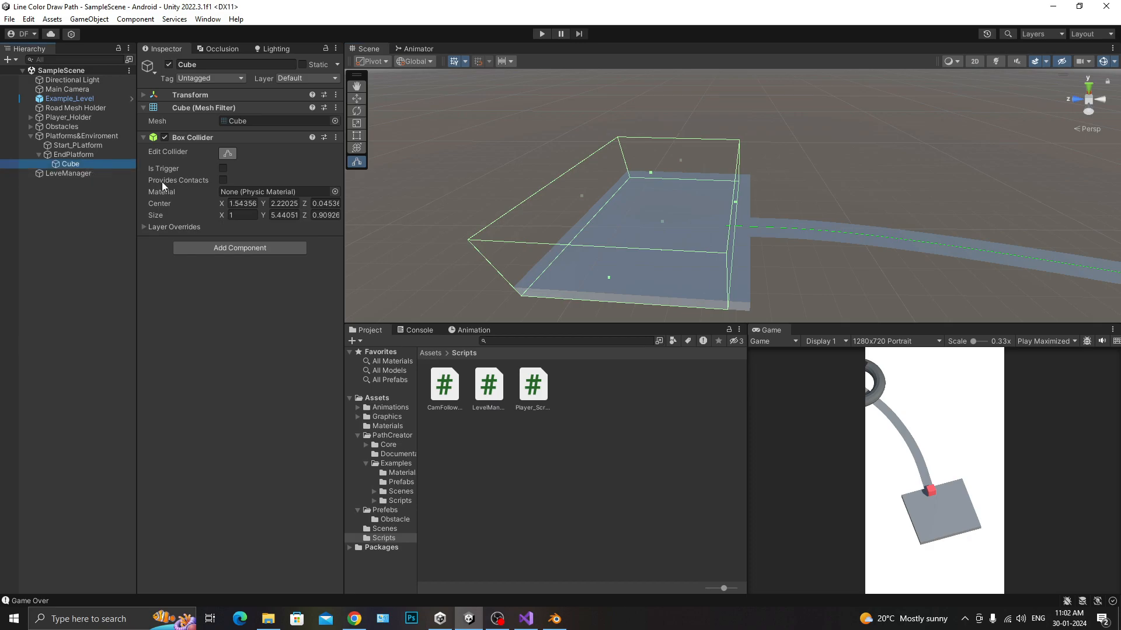
left_click(228, 249)
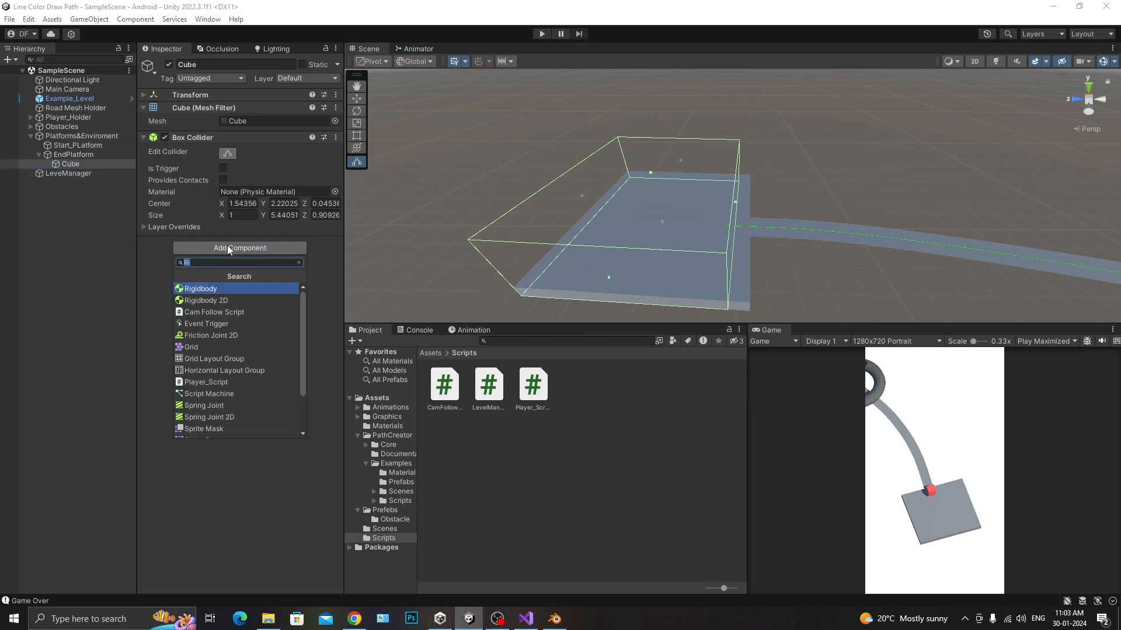
left_click(221, 78)
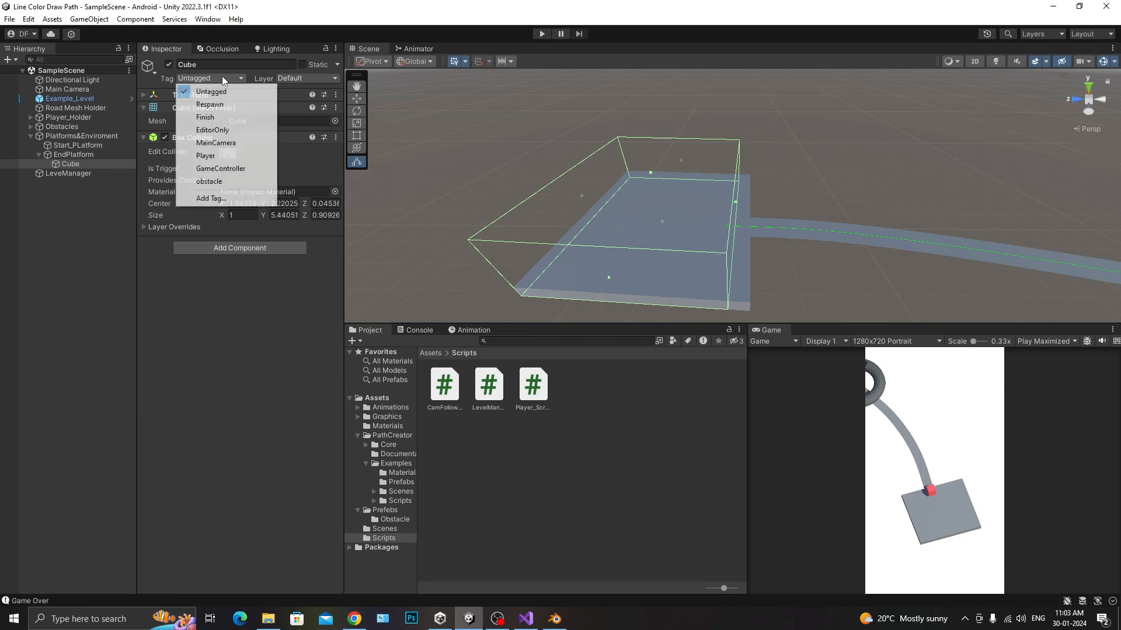
left_click(227, 198)
left_click(311, 119)
type("level_end")
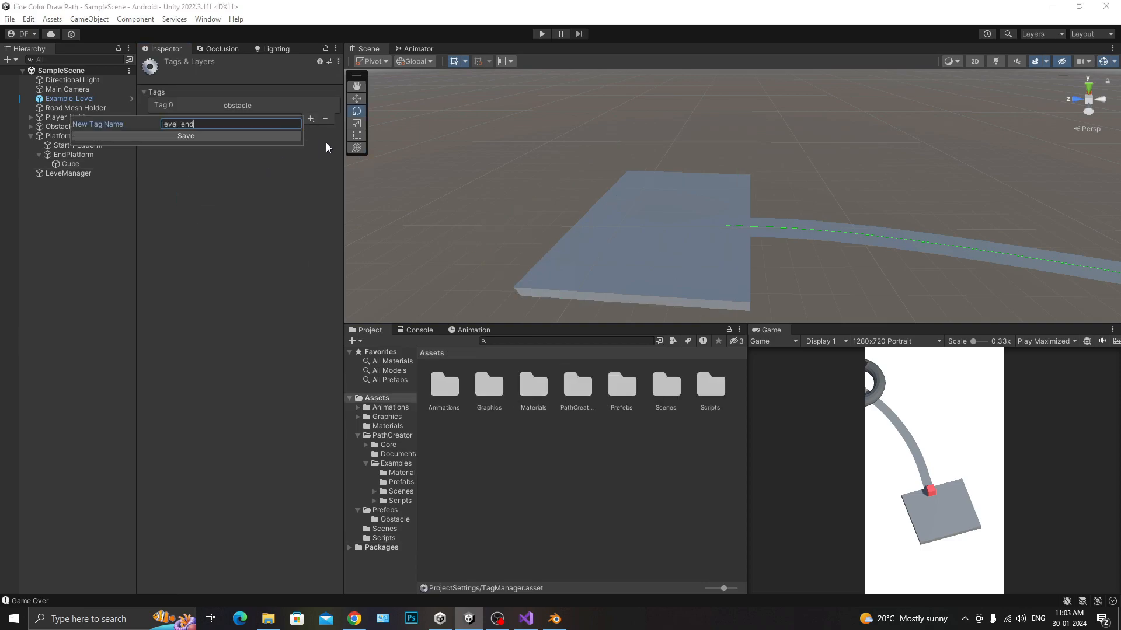
key("Return")
Assign the level_end tag to the cube under EndPlatform and save the scene
left_click(64, 163)
left_click(210, 78)
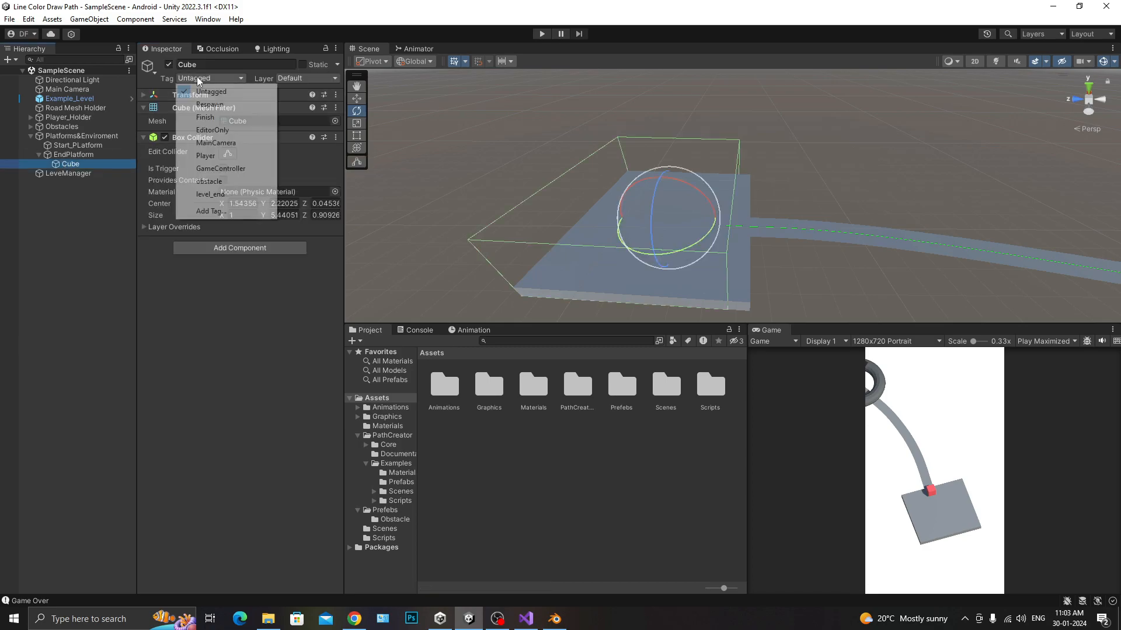
left_click(206, 194)
key("ctrl+s")
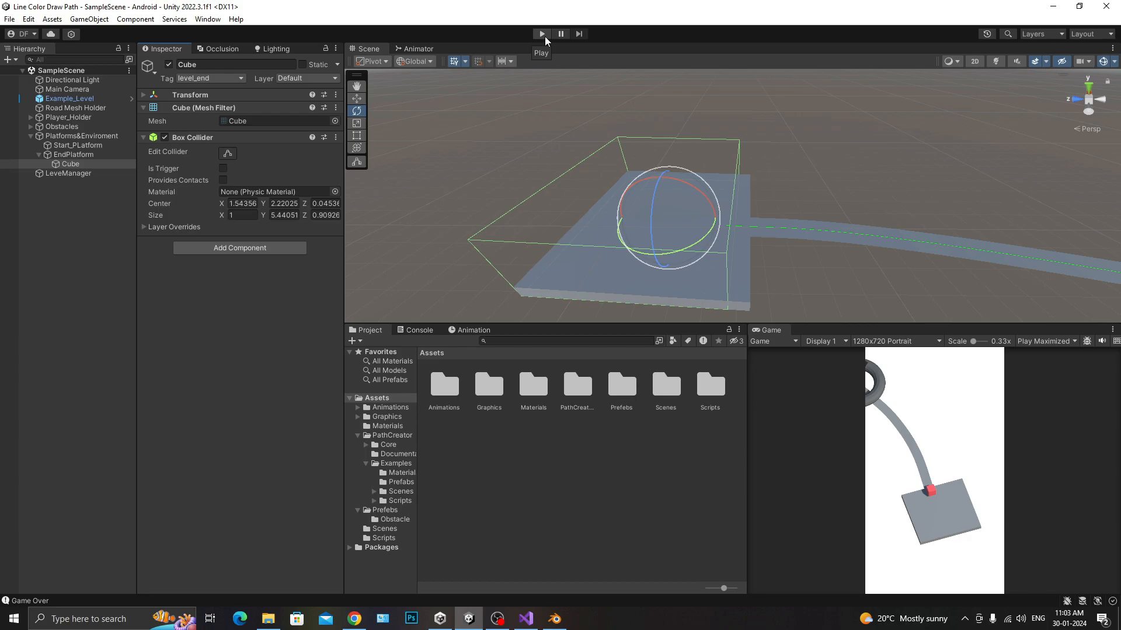
Add the Level Manager script component to the LeveManager object
left_click(69, 173)
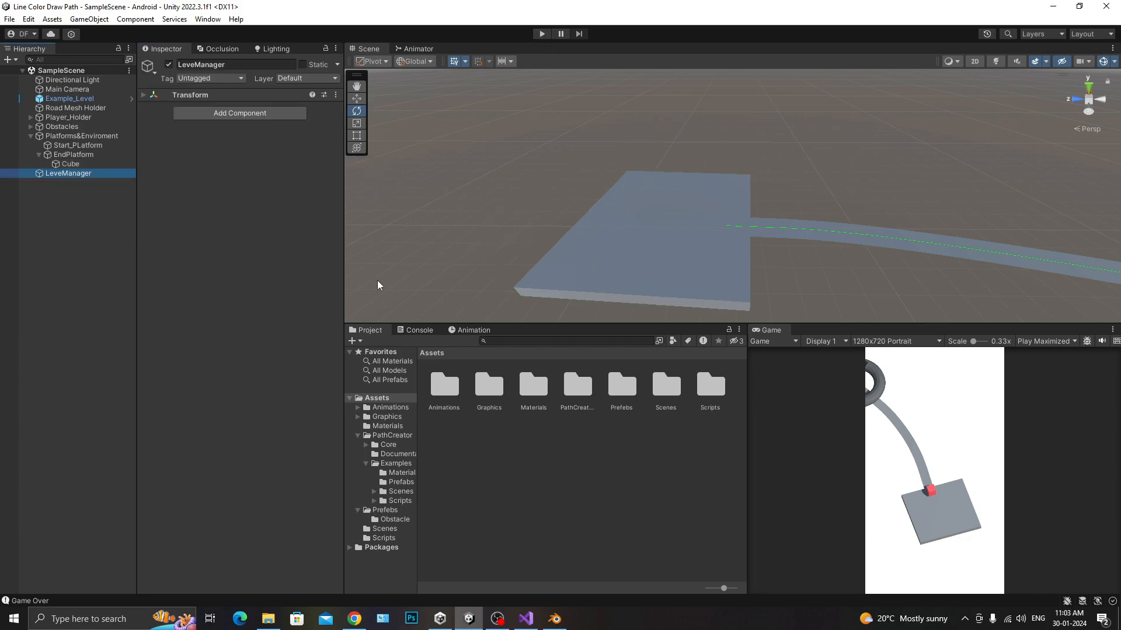
left_click(153, 94)
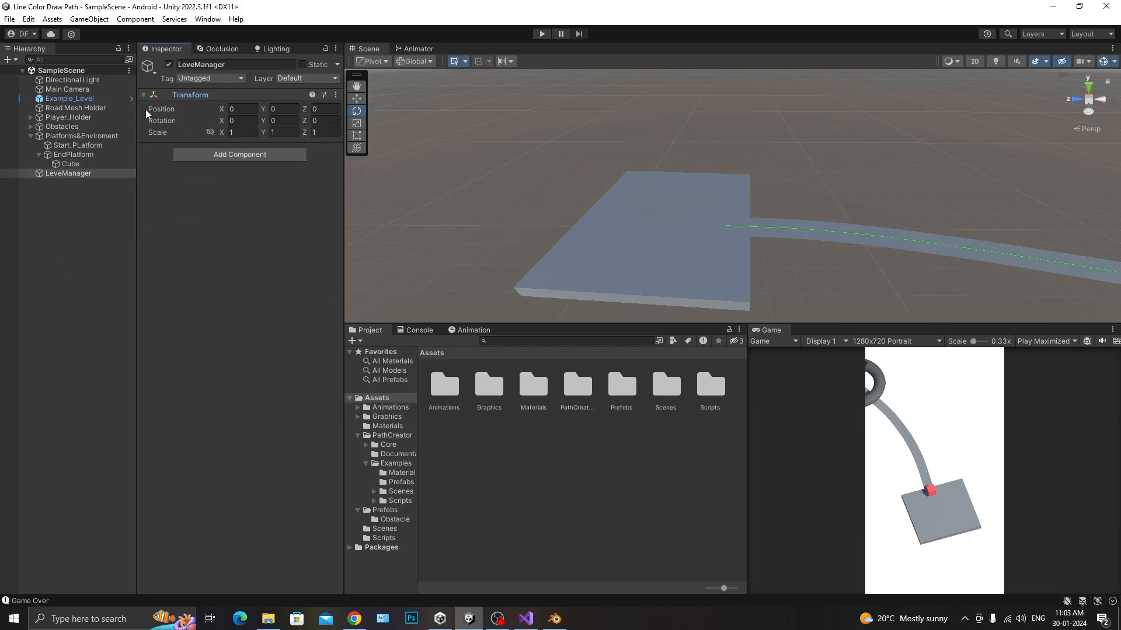
left_click(232, 156)
type("level")
key("Return")
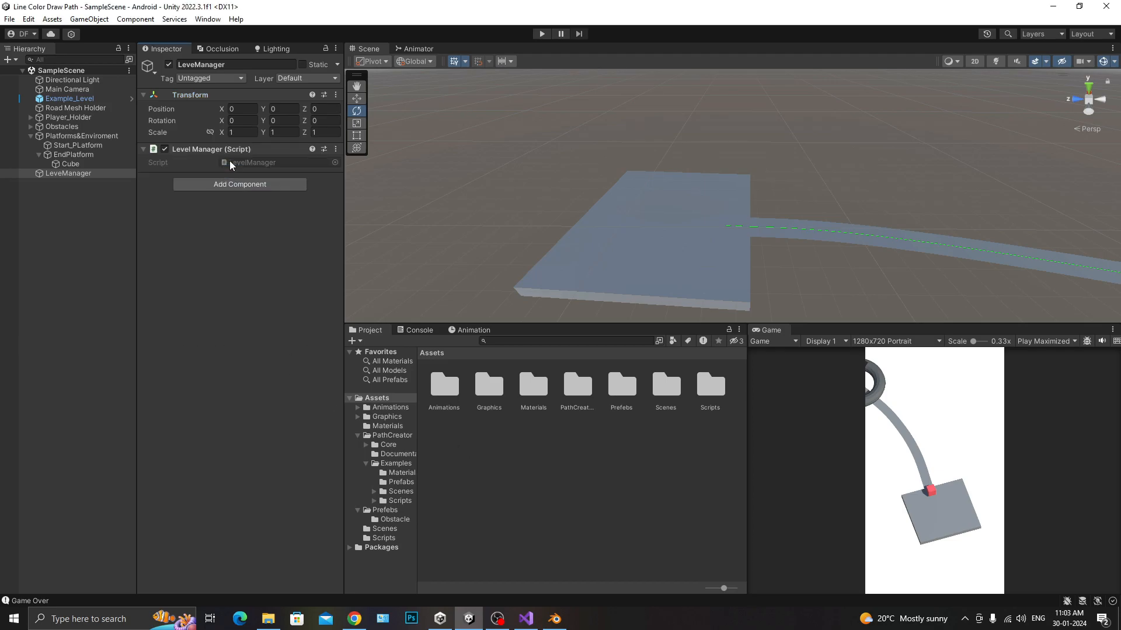
Play-test the game by moving the player along the path into an obstacle, and stop play mode
left_click(541, 34)
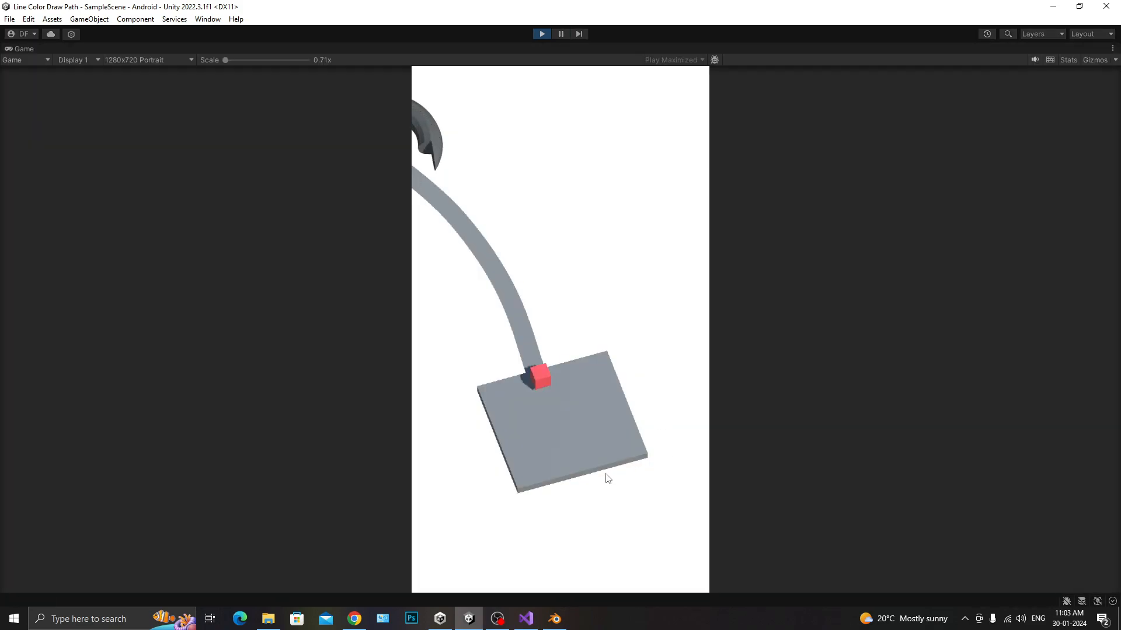
left_click(606, 474)
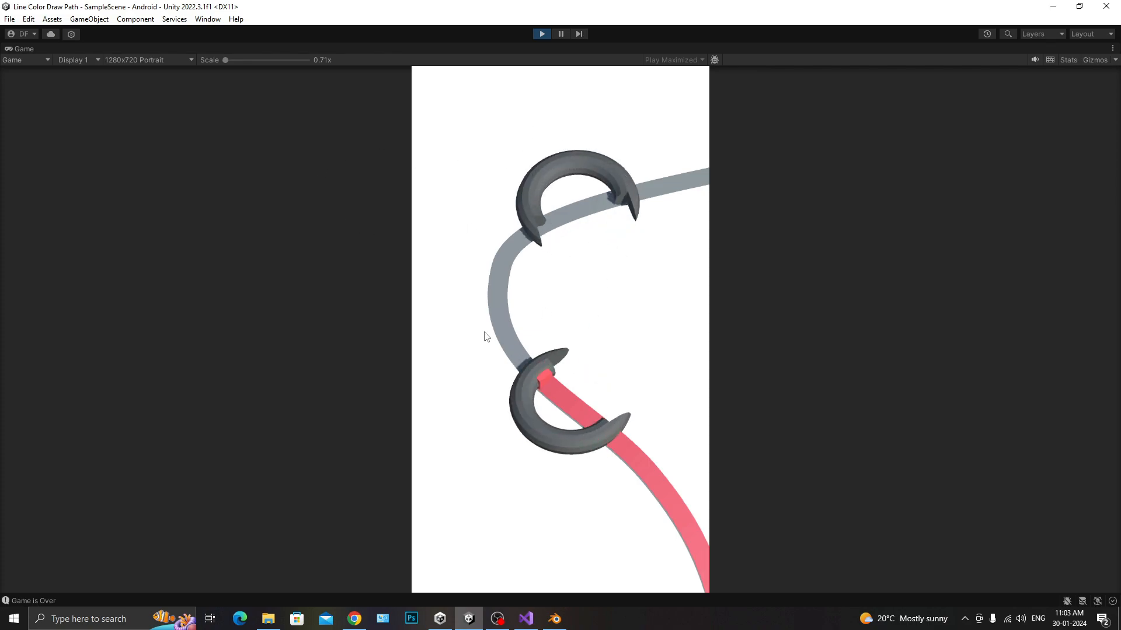
left_click(546, 34)
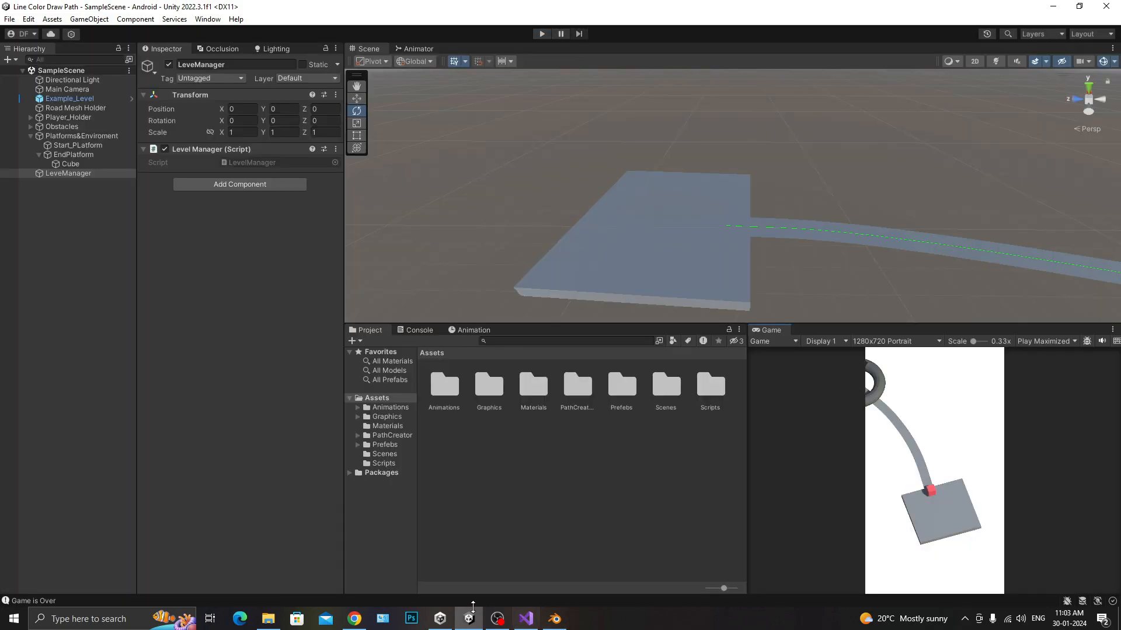
left_click(496, 619)
left_click(494, 619)
Collapse the Platforms&Enviroment group in the hierarchy and clear the selection
left_click(59, 213)
left_click(66, 138)
key("Left")
left_click(23, 199)
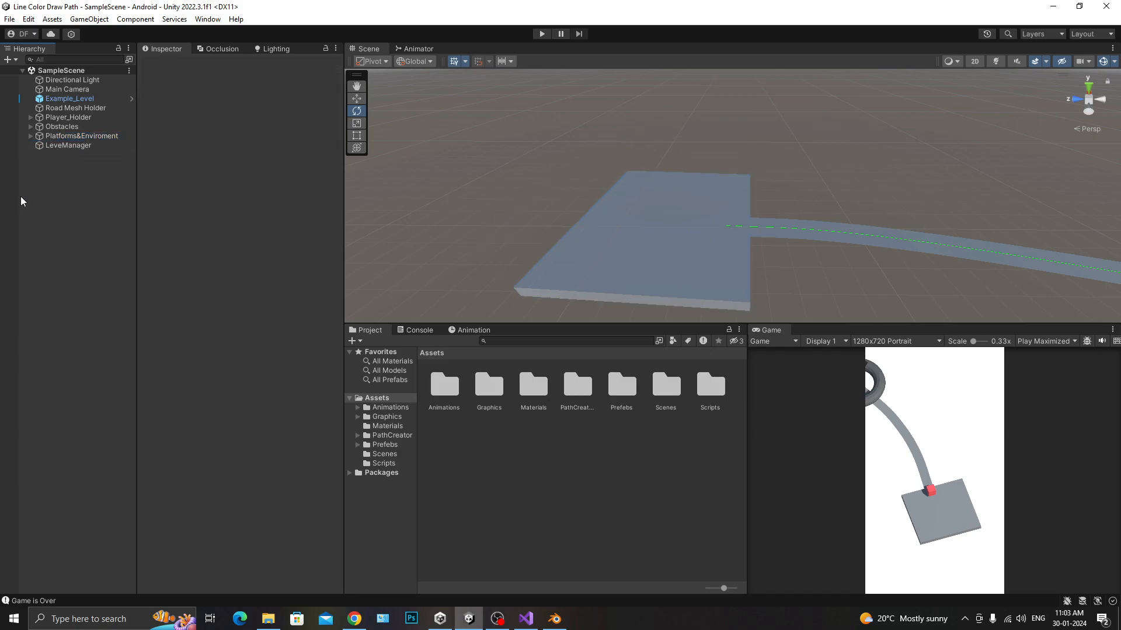
Create a UI Canvas in the scene and name it GameOver_Canvas
right_click(23, 199)
mouse_move(69, 432)
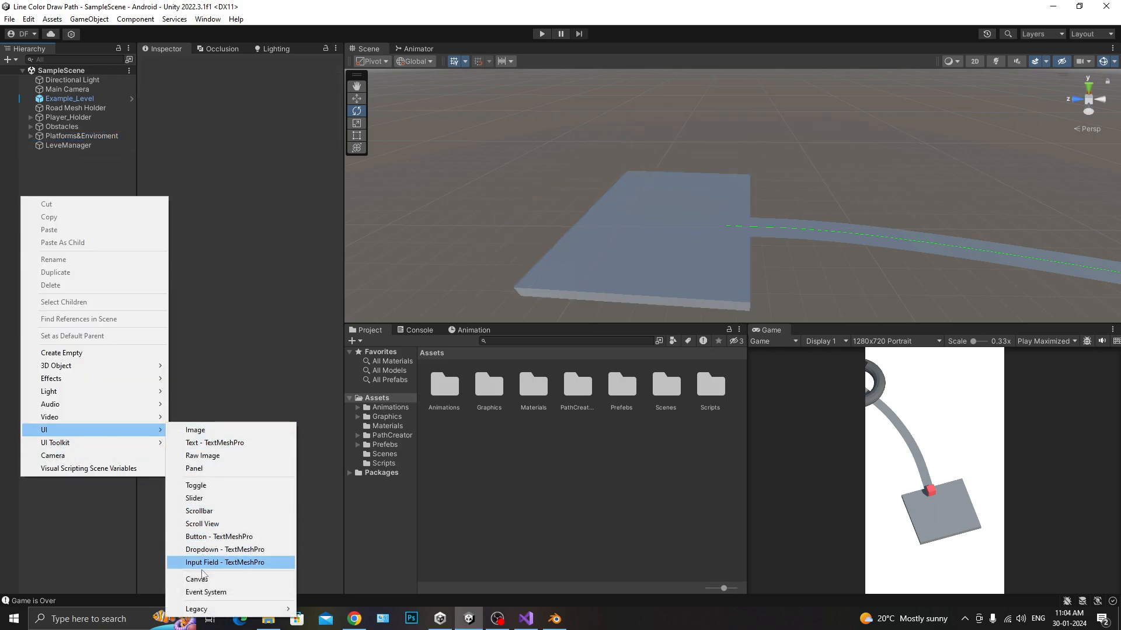
left_click(197, 579)
type("Gam")
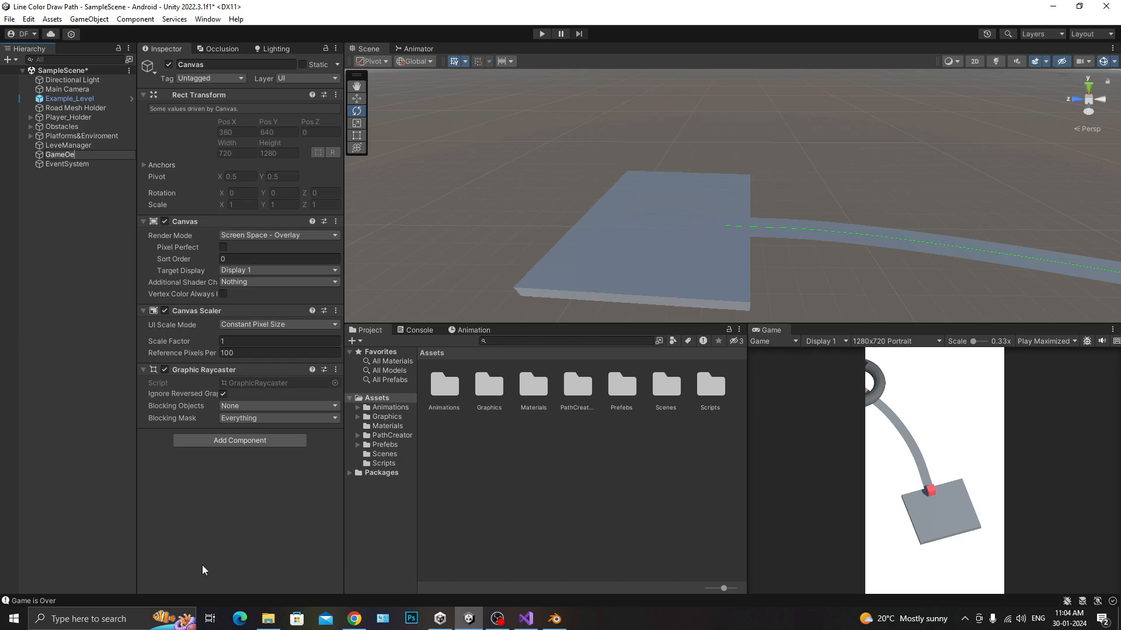
type("eOver_Canvas")
key("Return")
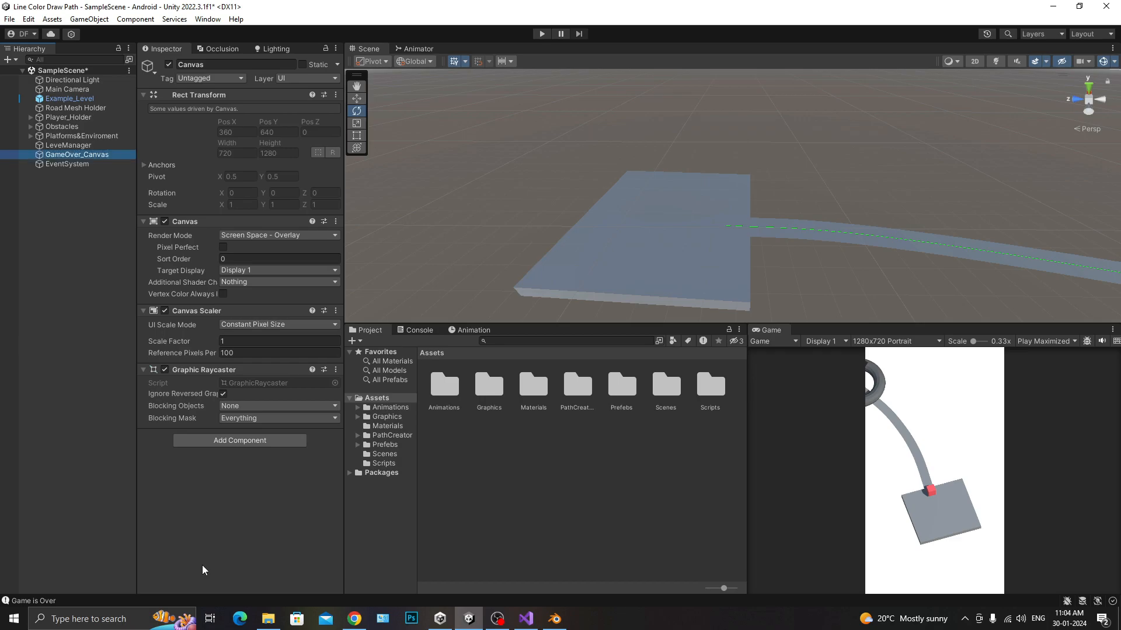
Set GameOver_Canvas's Sort Order to -3 and its UI Scale Mode to Scale With Screen Size
left_click(252, 254)
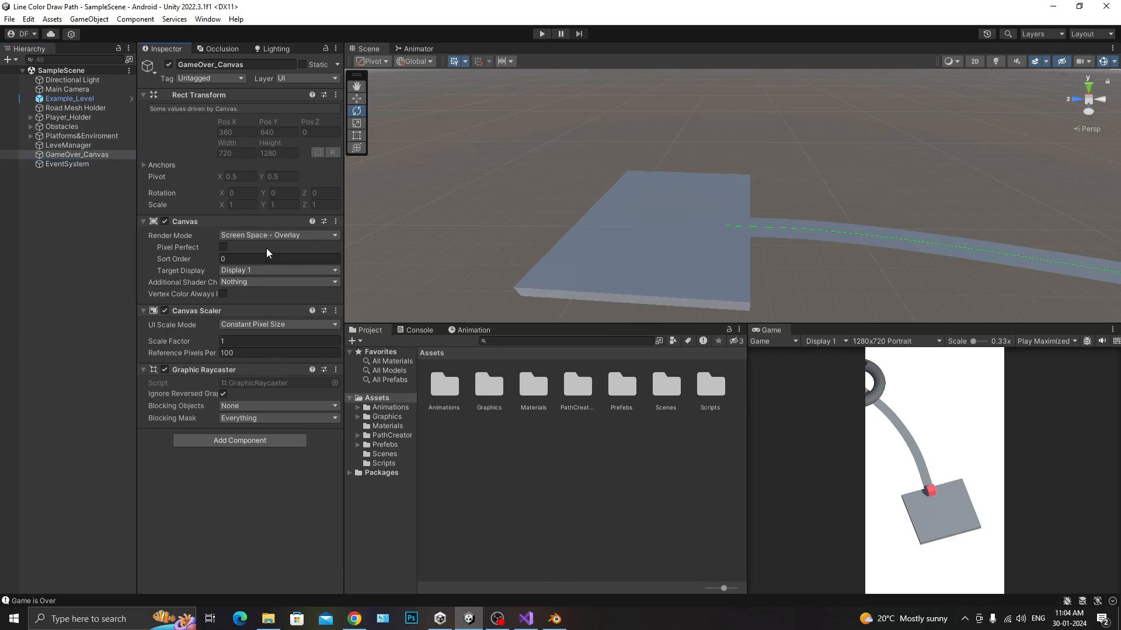
left_click(271, 257)
type("-33")
key("Return")
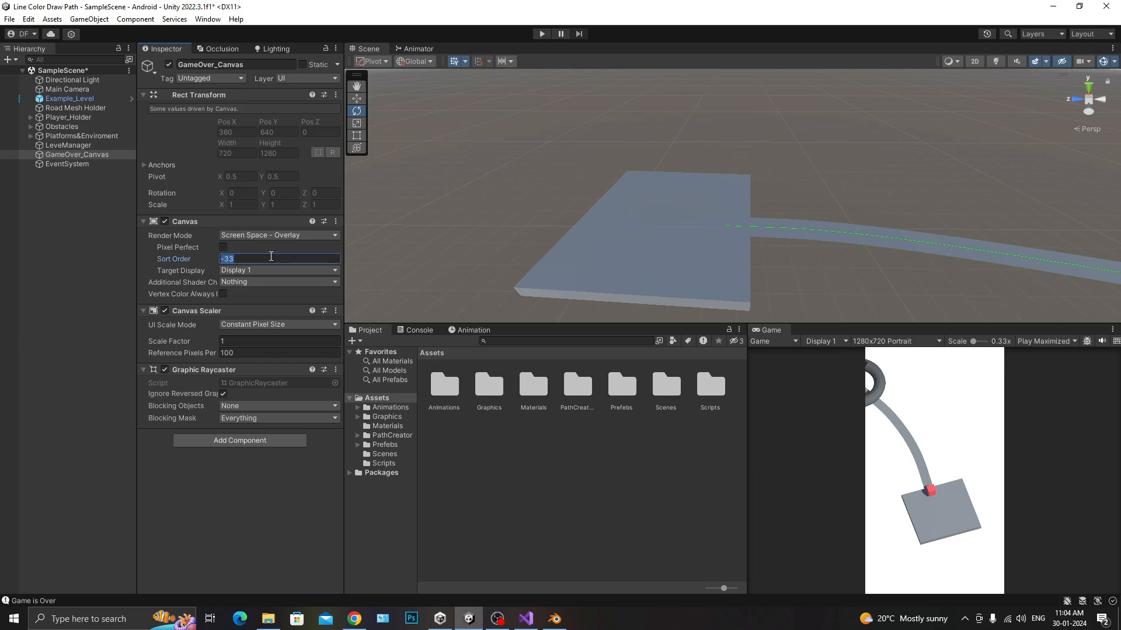
left_click(280, 325)
left_click(260, 345)
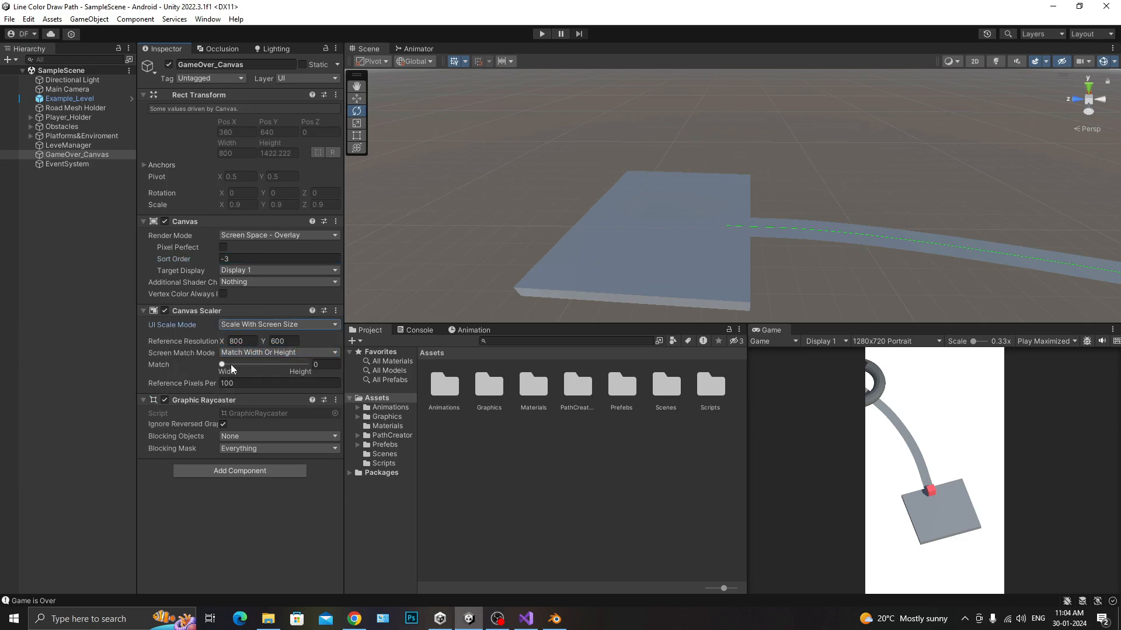
Add a UI Panel as a child of GameOver_Canvas
right_click(53, 154)
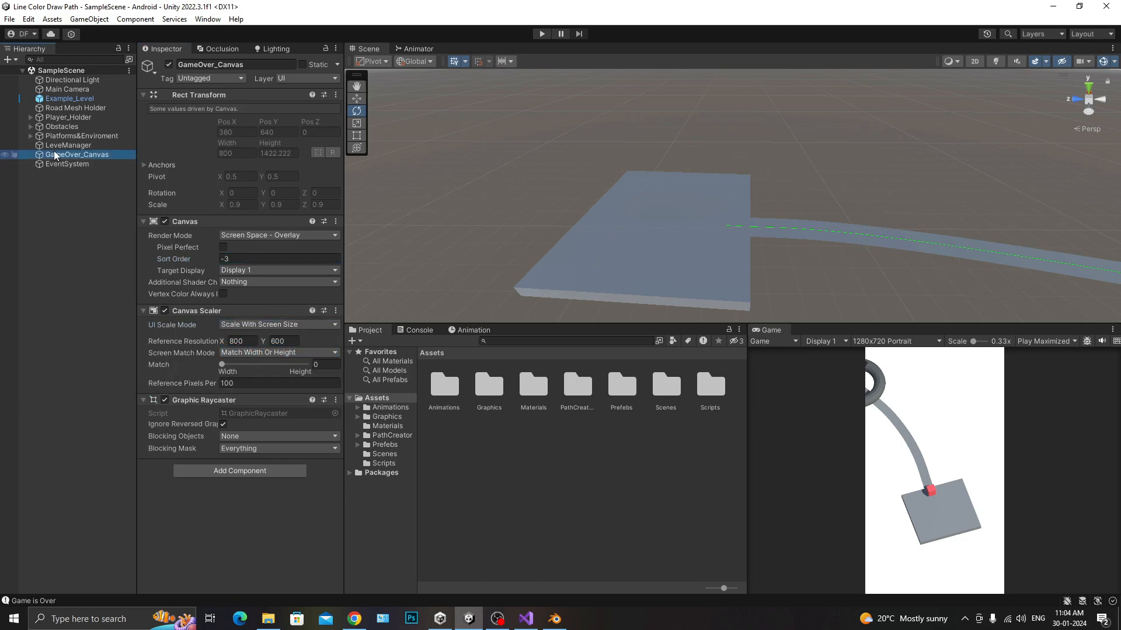
mouse_move(175, 414)
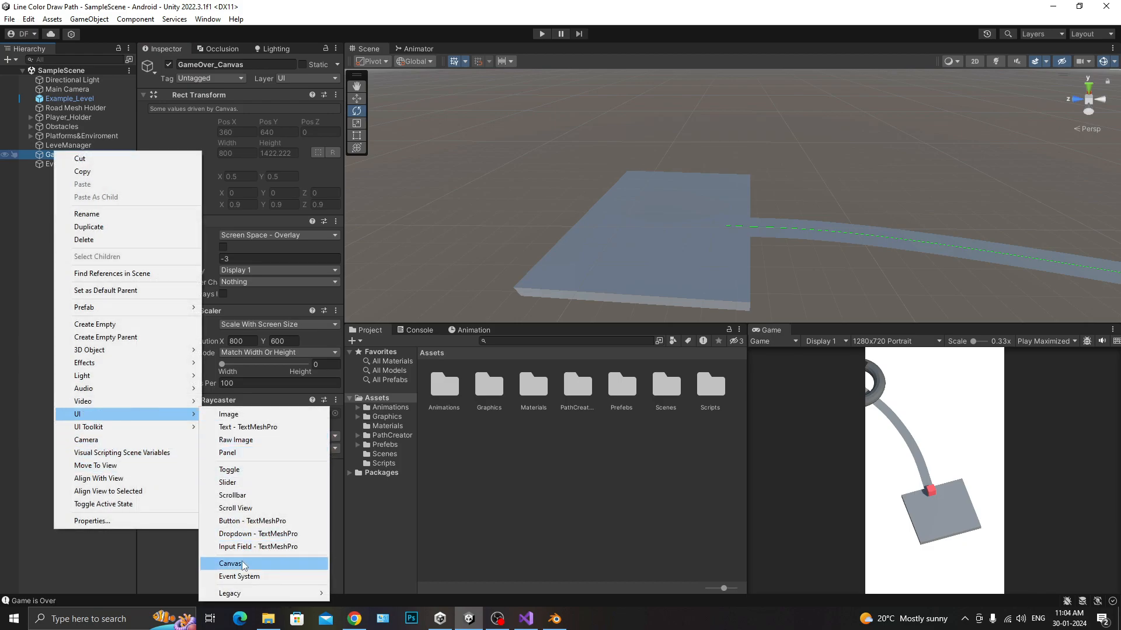
left_click(248, 455)
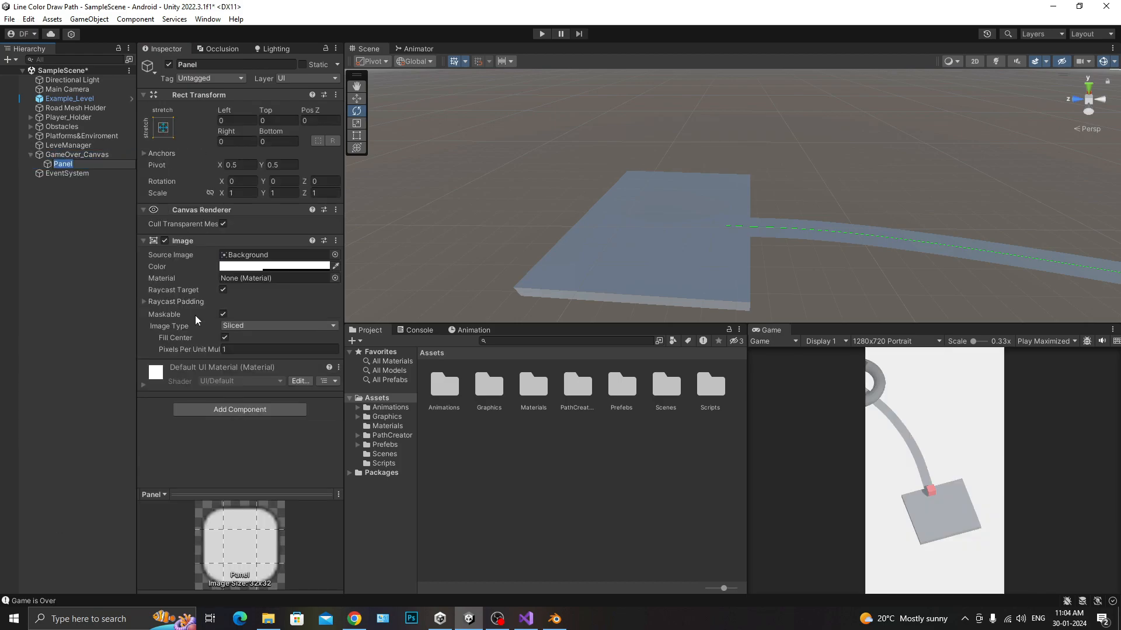
Change the Panel's image color to semi-transparent black with an alpha of 116
left_click(274, 266)
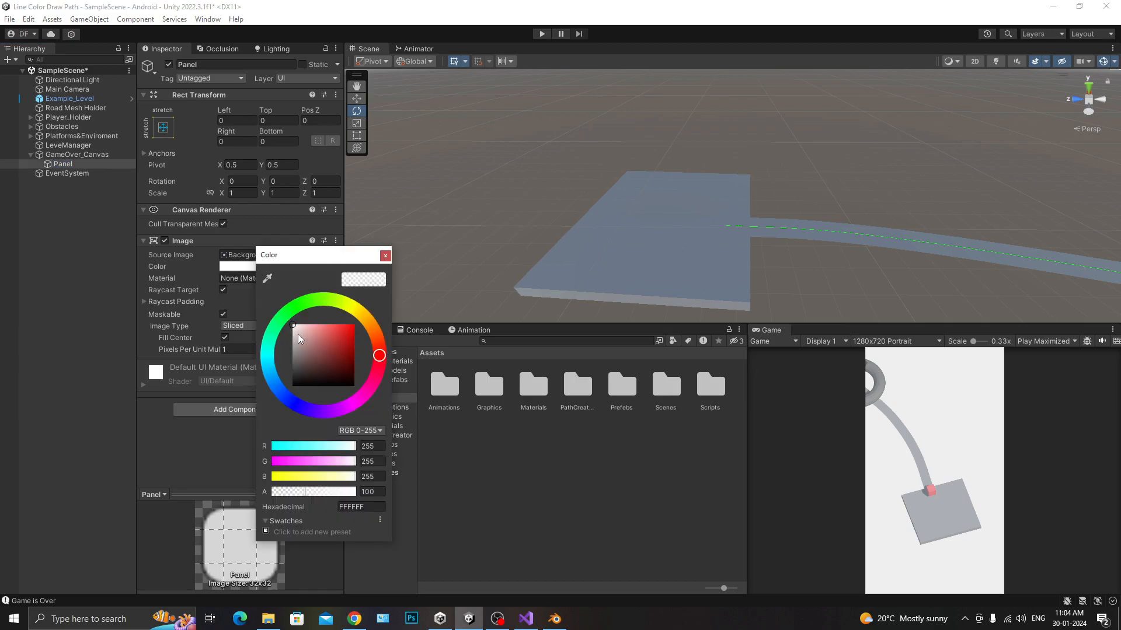
left_click(293, 386)
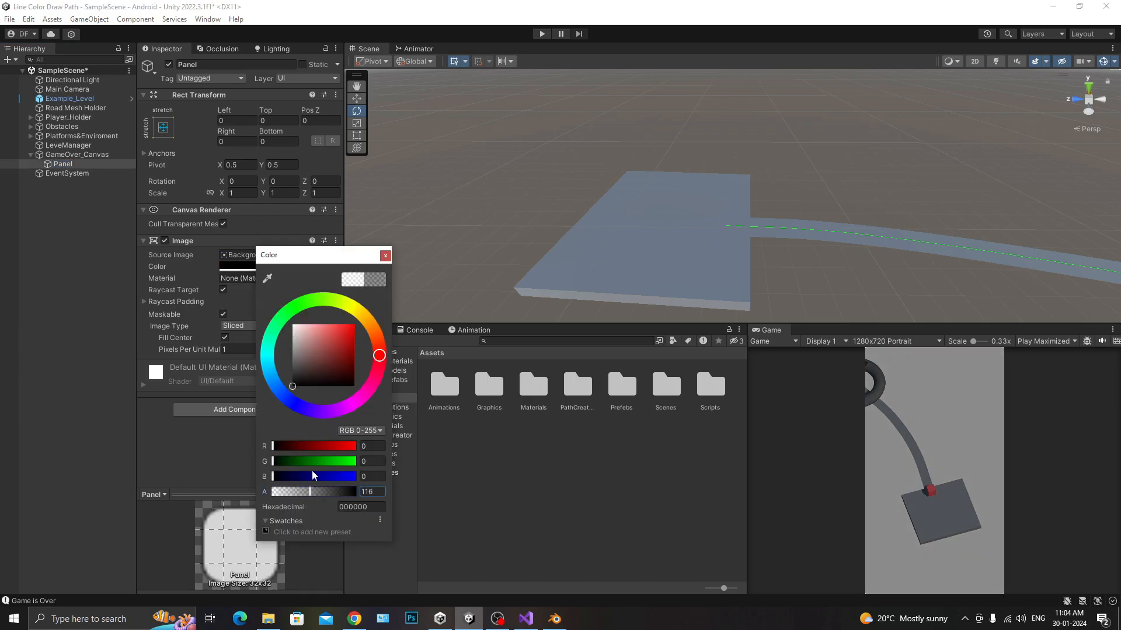
left_click(386, 255)
Add a TextMeshPro text under Panel, importing TMP Essentials, and set its text to "Game Over"
right_click(61, 164)
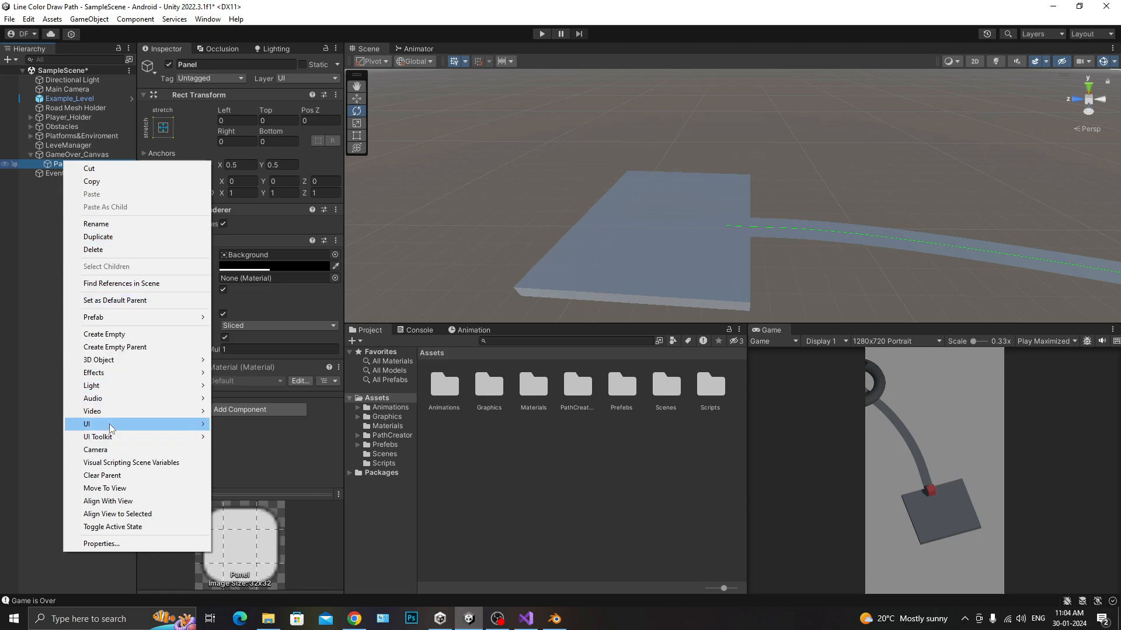
mouse_move(157, 425)
left_click(270, 438)
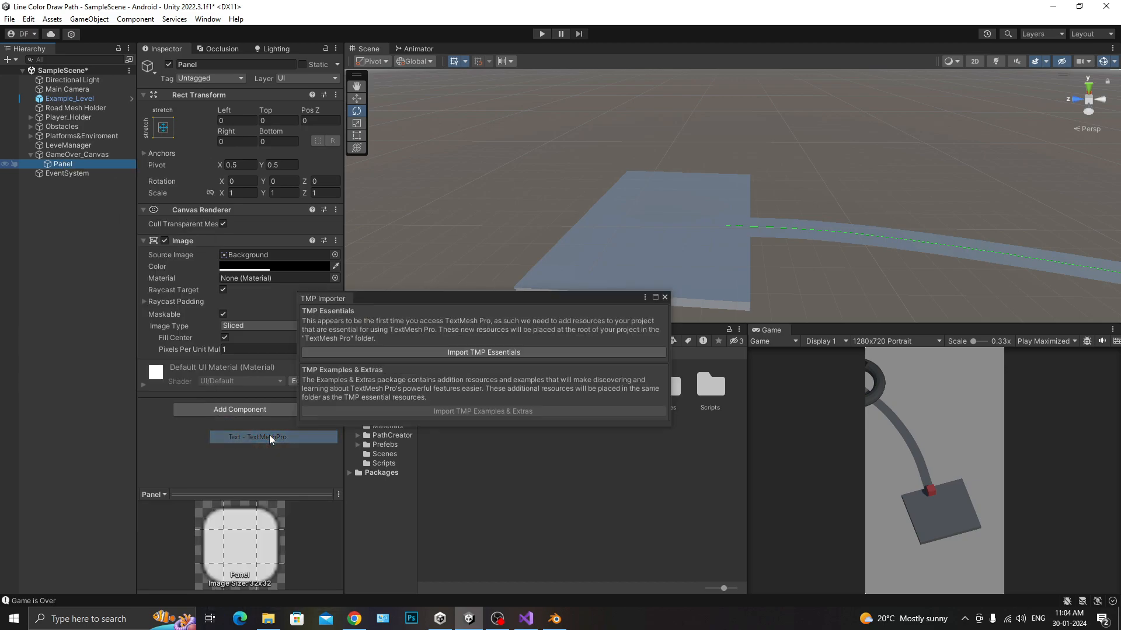
left_click(517, 352)
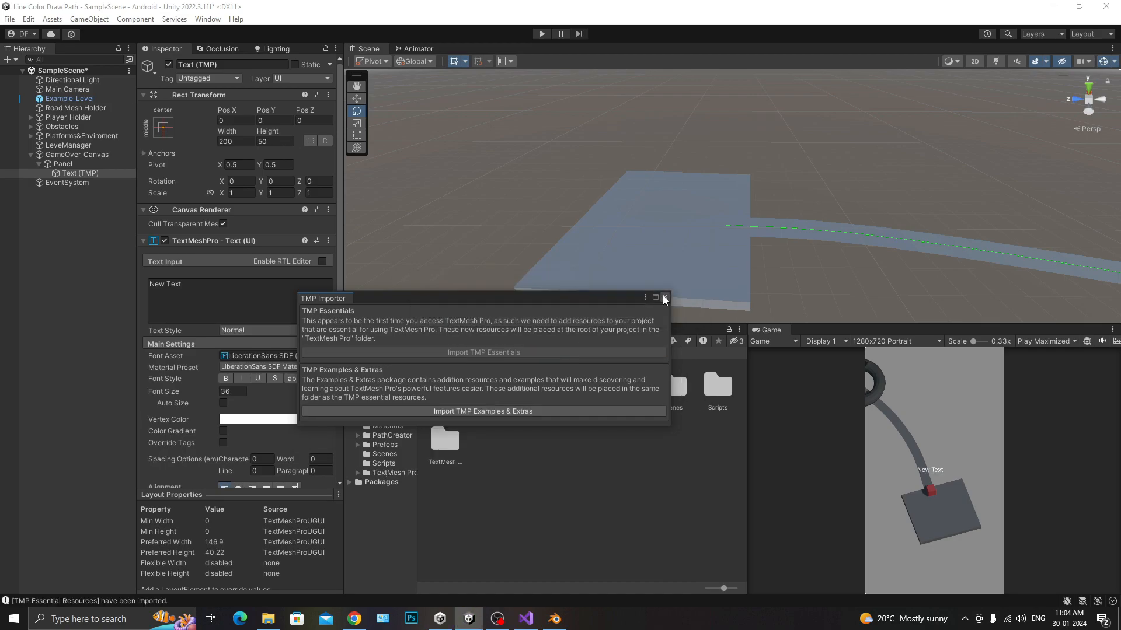
left_click(664, 297)
left_click(268, 296)
type("Game Over")
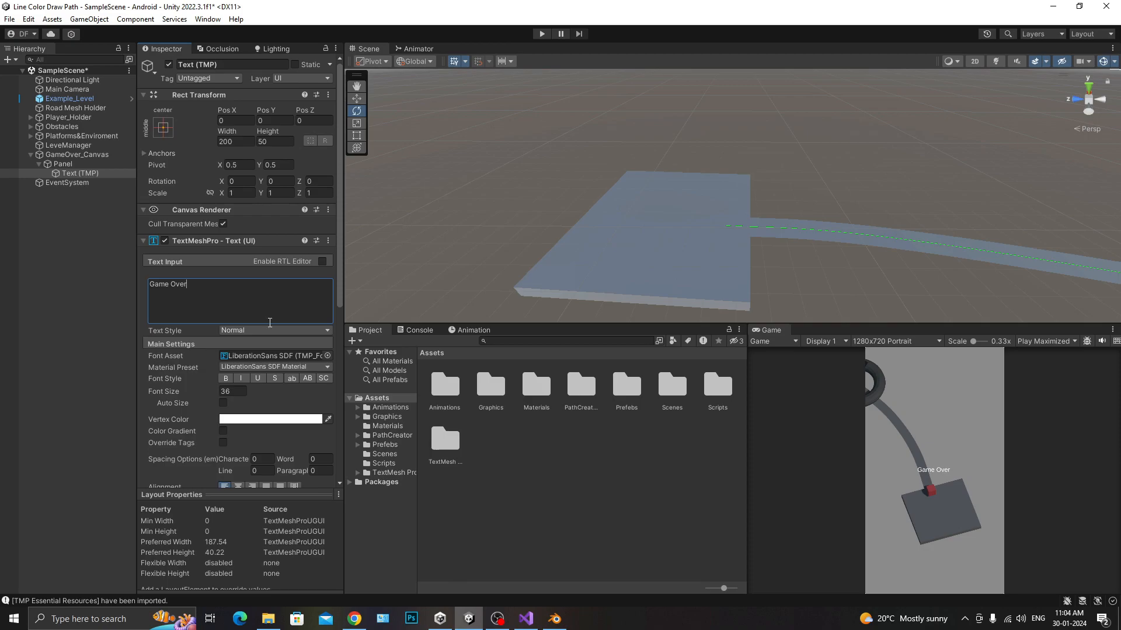
Make the Game Over text bold, centered both ways, with font size 93.7 and a width of 300
left_click_drag(212, 389, 671, 397)
scroll(246, 481, "down", 2)
left_click(237, 455)
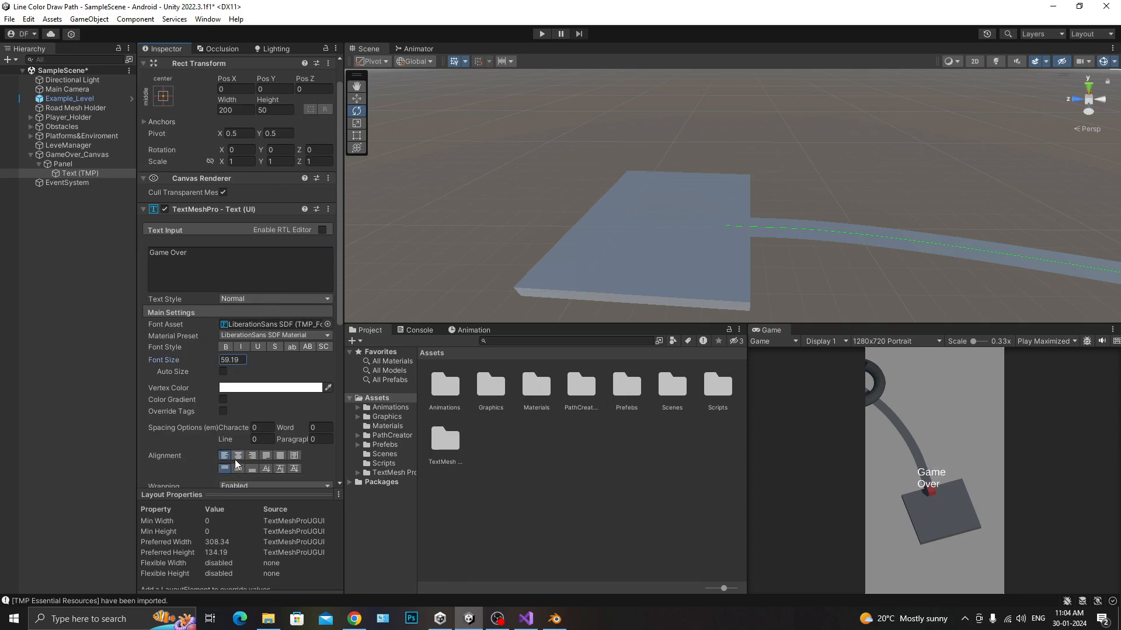
left_click(238, 468)
left_click(226, 347)
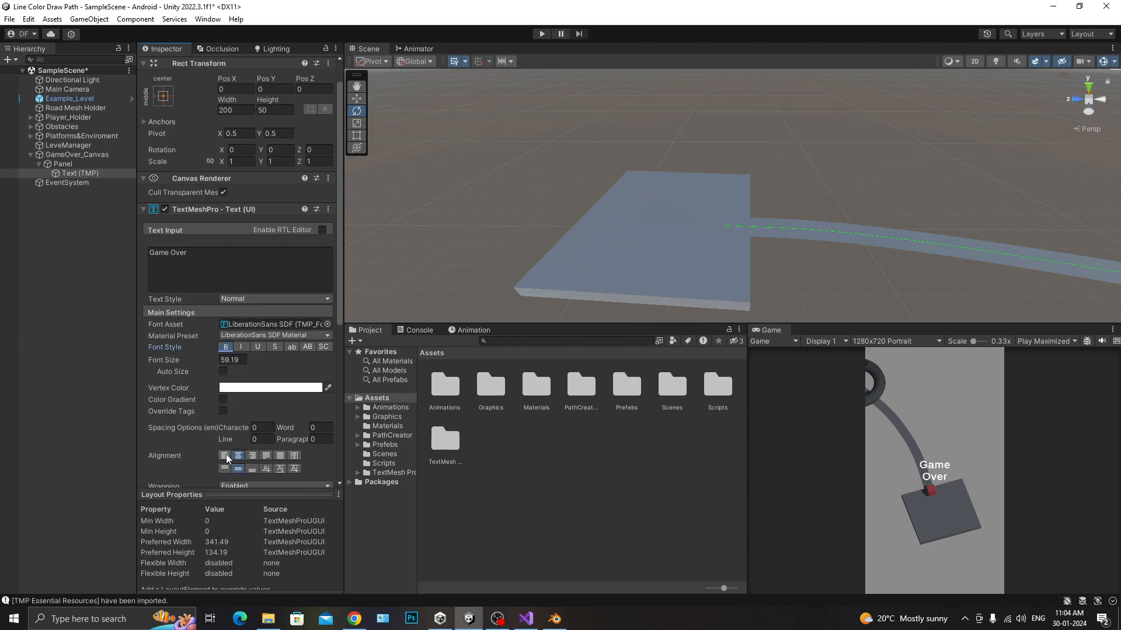
left_click_drag(212, 362, 335, 369)
left_click(231, 111)
type("300")
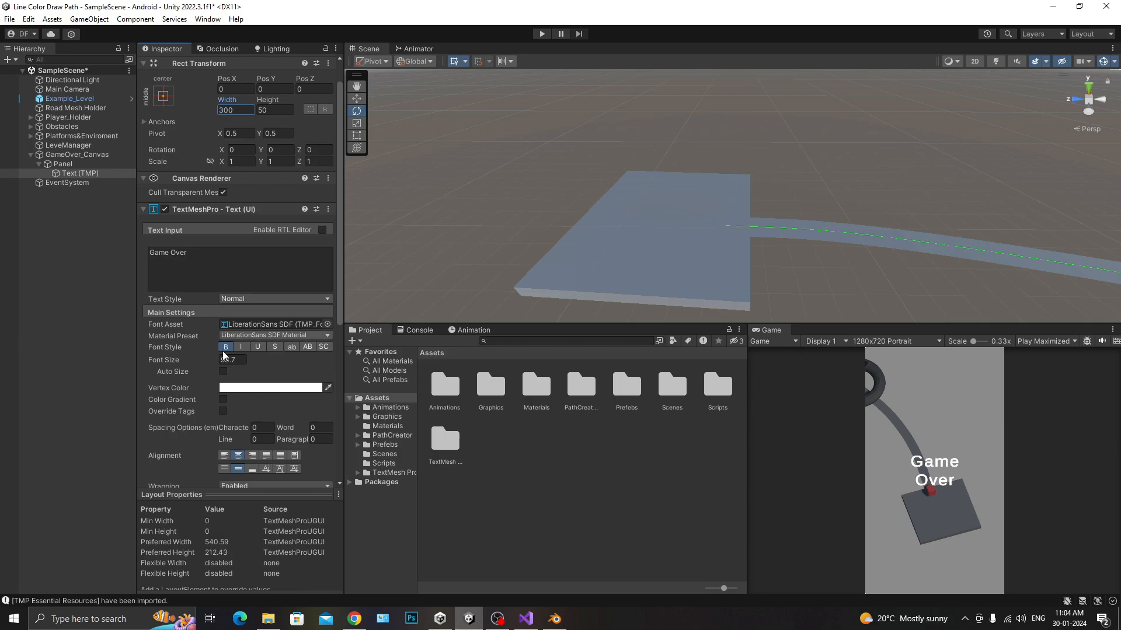
Set the Game Over text's vertex color to light red FF7F7F
left_click(241, 387)
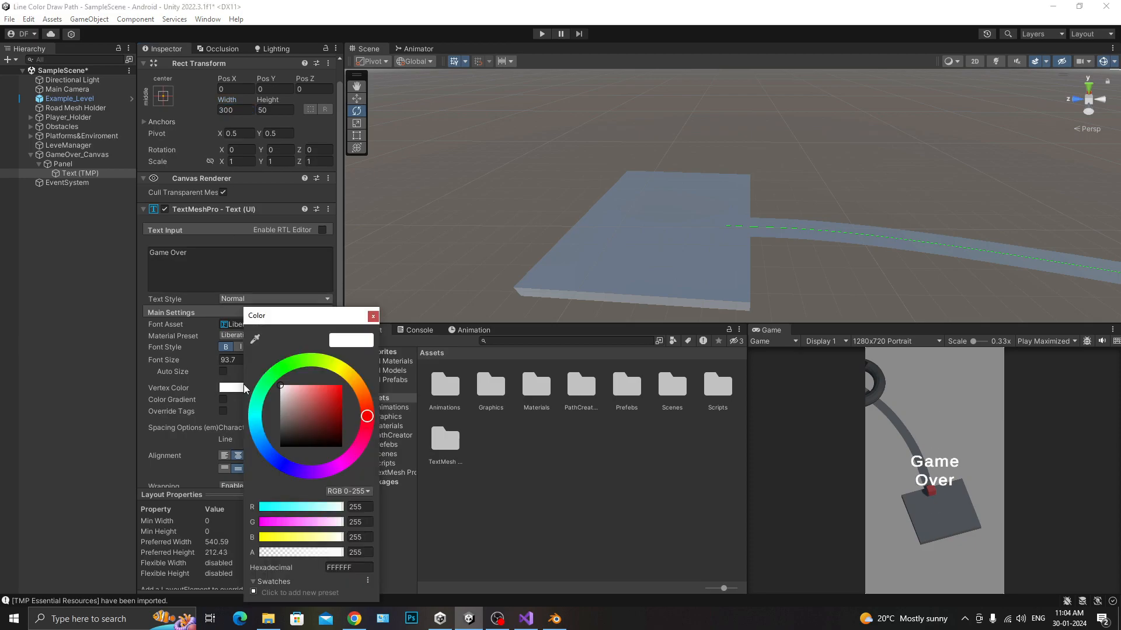
mouse_move(322, 403)
left_mouse_down()
mouse_move(326, 357)
mouse_move(311, 364)
left_mouse_up()
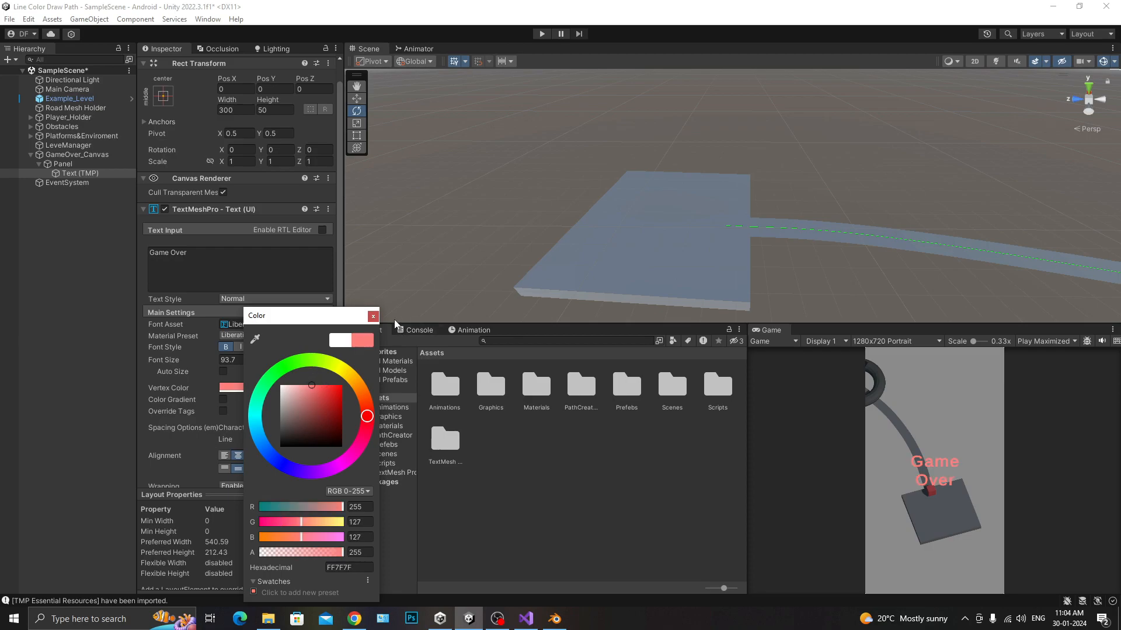
left_click(373, 317)
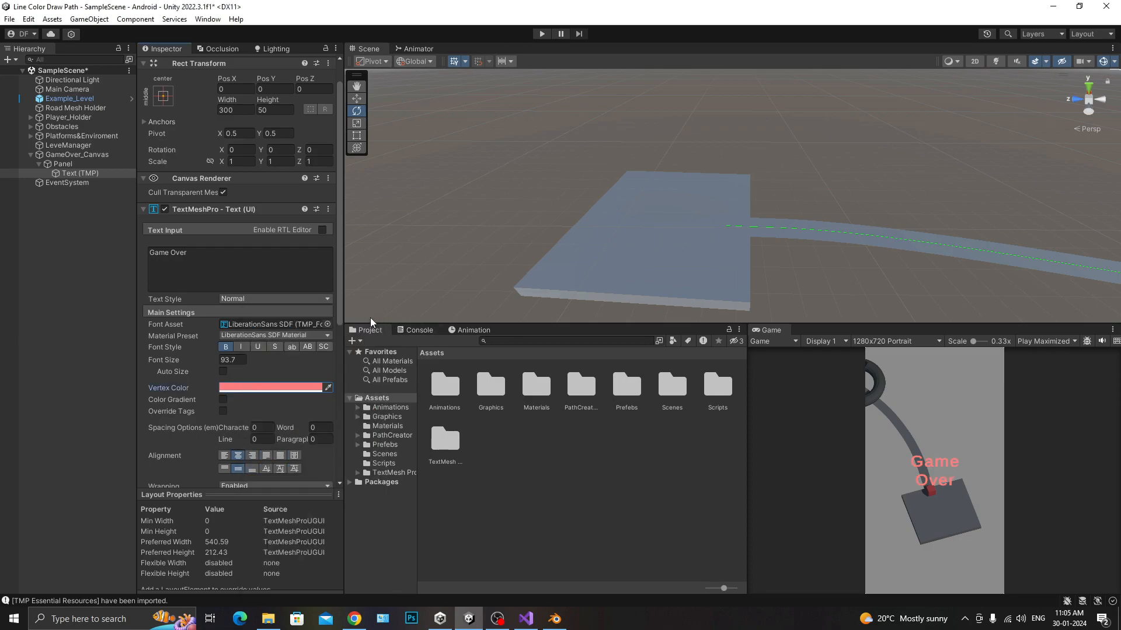
Anchor the Game Over text to the panel's top center and move it down to about Pos Y -274 in 2D view
left_click(166, 96)
left_click(229, 190)
double_click(111, 174)
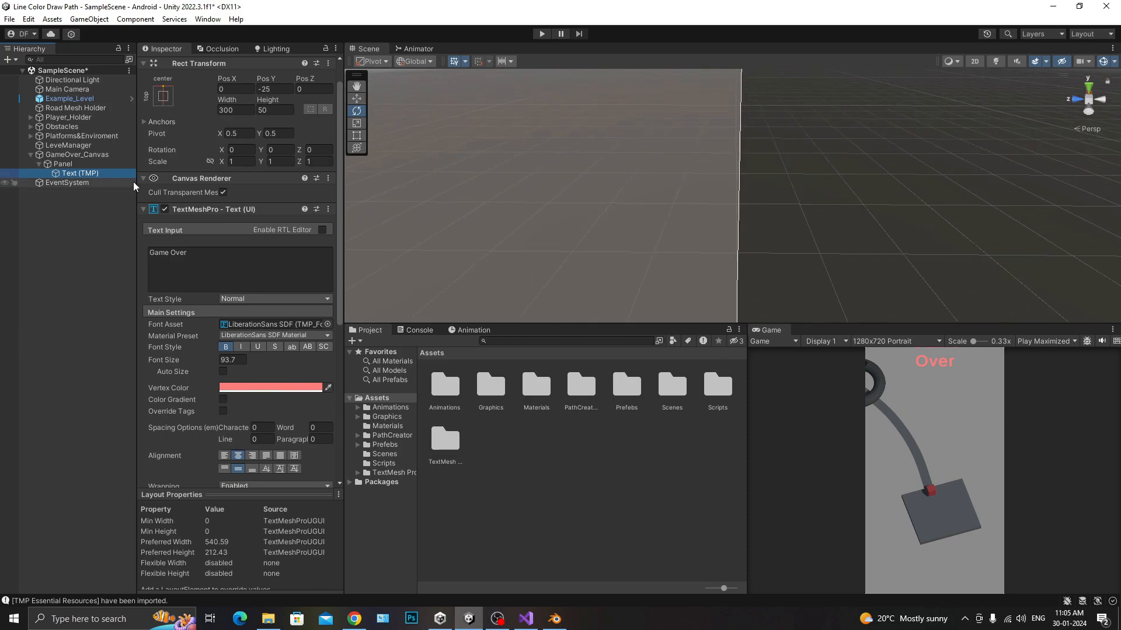
left_click(974, 61)
key("w")
left_click_drag(733, 158, 723, 366)
Disable wrapping on the Game Over text and scale it uniformly to about 1.30
key("r")
key("f")
left_click_drag(740, 297, 767, 285)
scroll(187, 466, "down", 2)
left_click(237, 423)
left_click(253, 436)
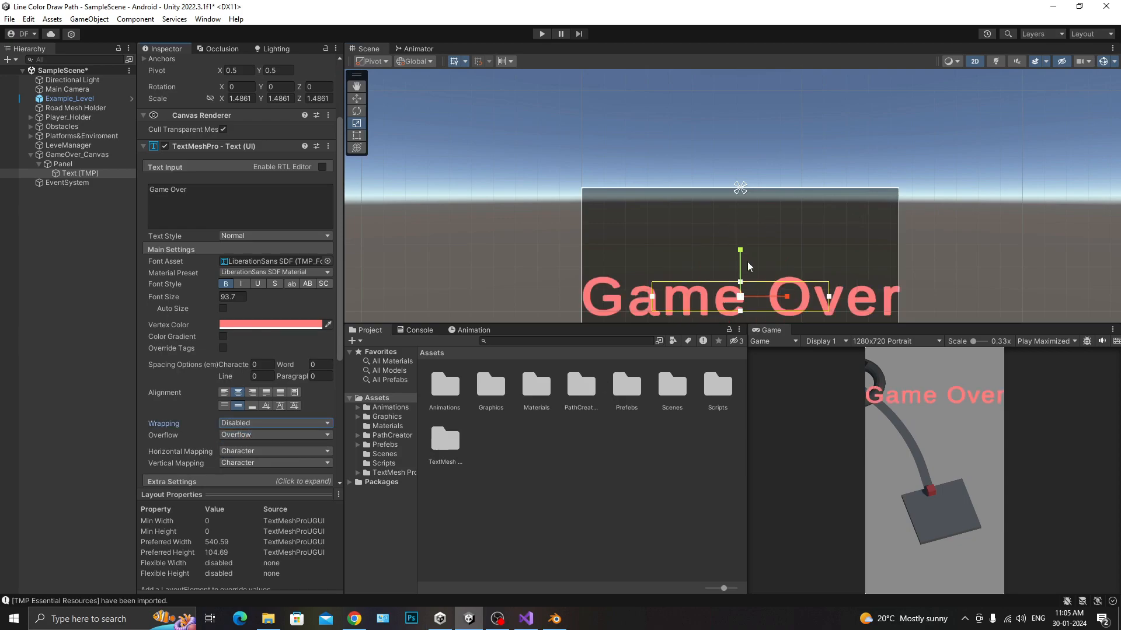
mouse_move(740, 296)
left_mouse_down()
mouse_move(737, 312)
mouse_move(748, 311)
left_mouse_up()
Change the Game Over text's vertex color to a strong, saturated red
left_click(295, 325)
mouse_move(362, 358)
left_mouse_down()
mouse_move(401, 373)
mouse_move(365, 368)
mouse_move(380, 366)
mouse_move(392, 414)
mouse_move(365, 390)
mouse_move(398, 380)
mouse_move(374, 372)
mouse_move(383, 385)
left_mouse_up()
left_click(422, 317)
Raise the alpha of the Panel's black image color for a darker overlay and save the scene
left_click(62, 164)
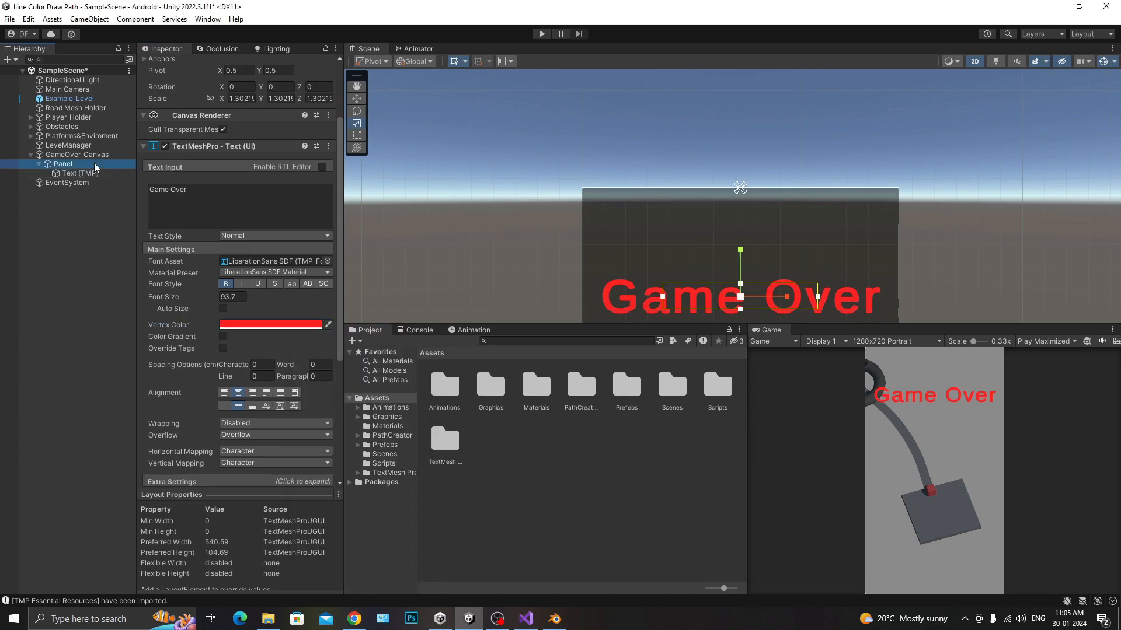
left_click(263, 269)
mouse_move(324, 493)
left_mouse_down()
mouse_move(352, 496)
mouse_move(343, 496)
left_mouse_up()
left_click(392, 256)
key("ctrl+s")
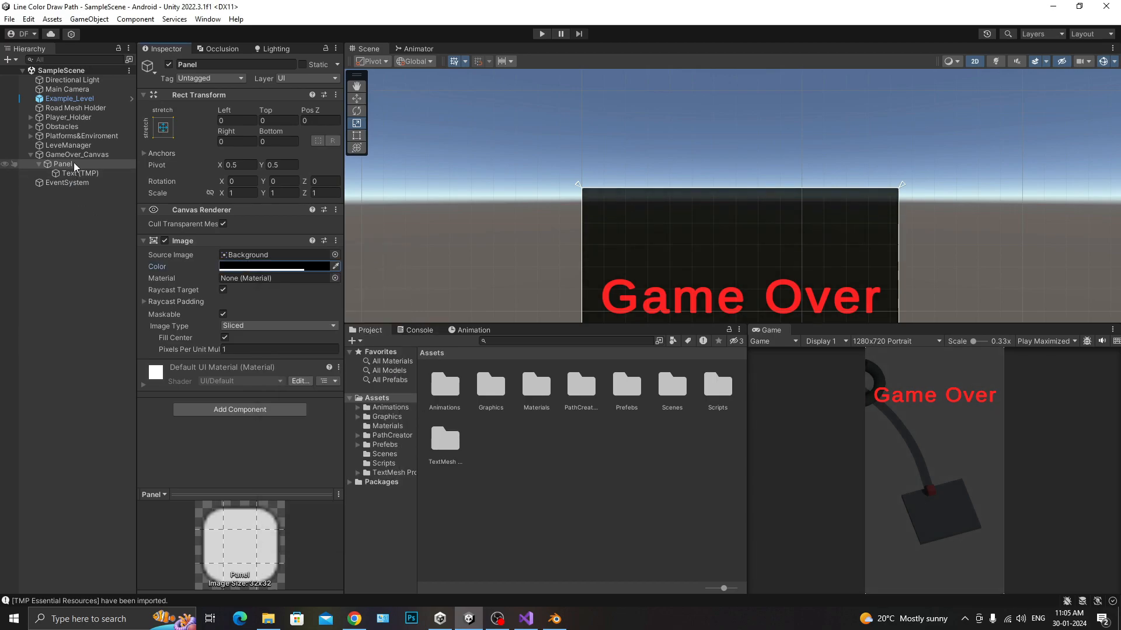
Set the Game Over text's vertex color to soft red FF7A7A
left_click(78, 173)
left_click(251, 419)
left_click_drag(336, 387, 310, 364)
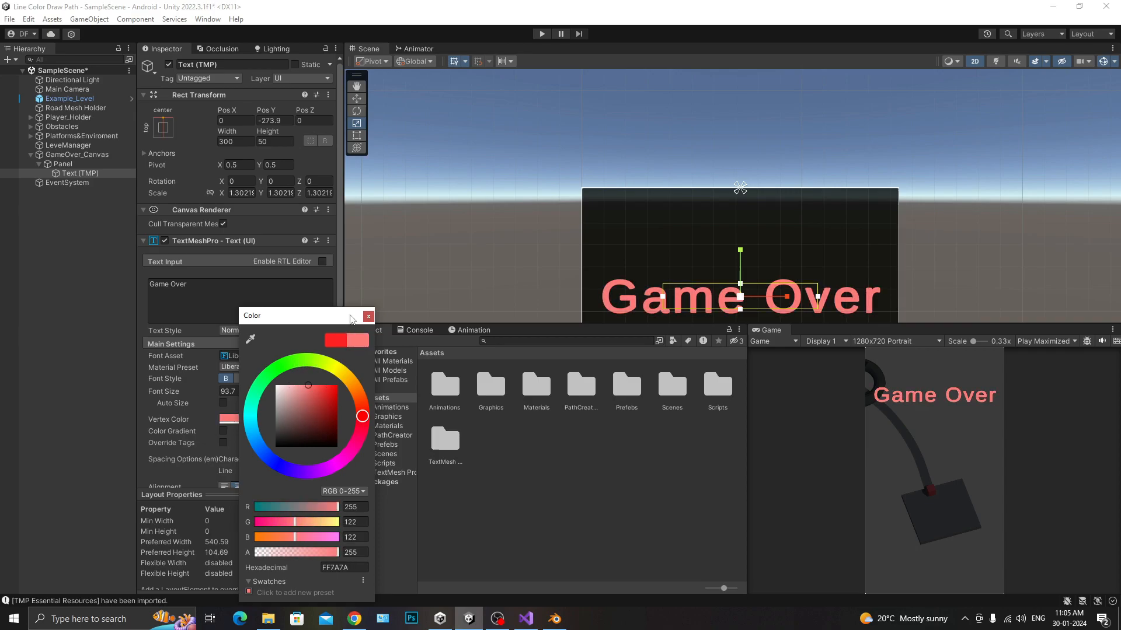
left_click(369, 316)
Disable Rich Text, Raycast Target, Maskable, Parse Escape Characters and Visible Descender in the Game Over text's Extra Settings
scroll(255, 394, "down", 10)
left_click(172, 319)
left_click(222, 396)
left_click(222, 408)
left_click(222, 421)
left_click(223, 432)
left_click(223, 443)
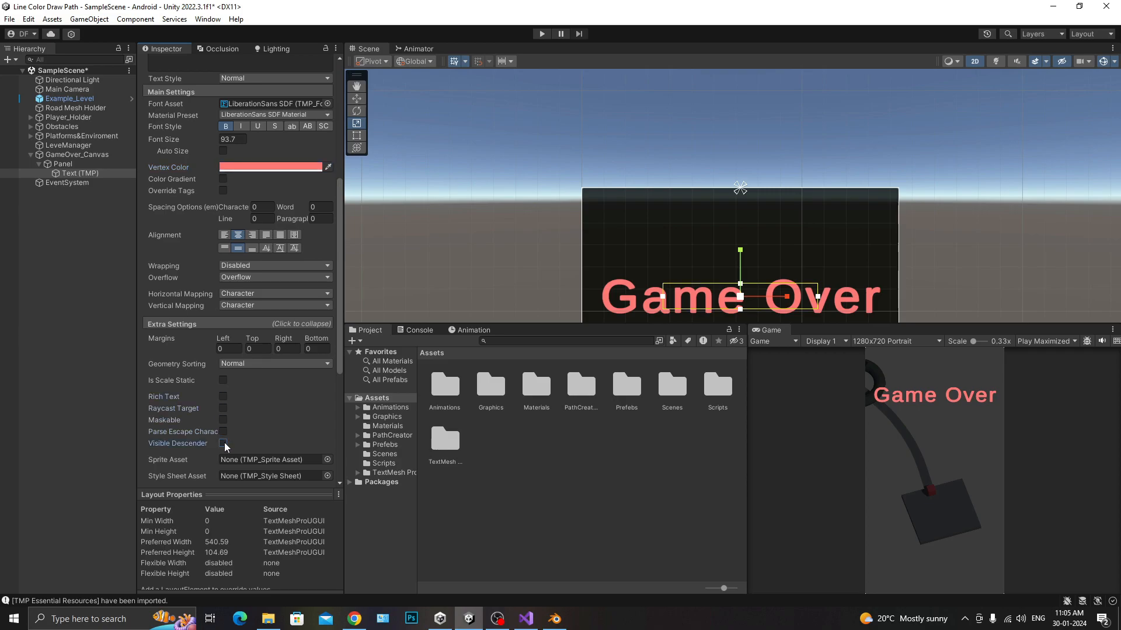
Add a TextMeshPro button as a child of Panel and name it Restart_Button
left_click(81, 163)
key("Left")
key("Left")
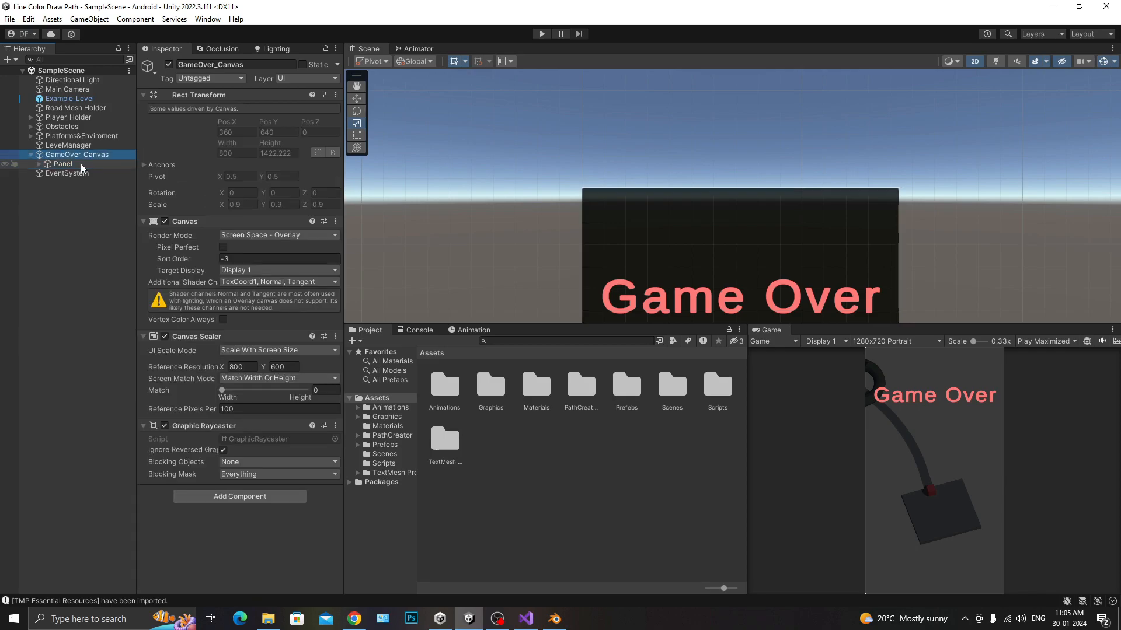
key("Right")
key("Right")
key("Right")
right_click(82, 165)
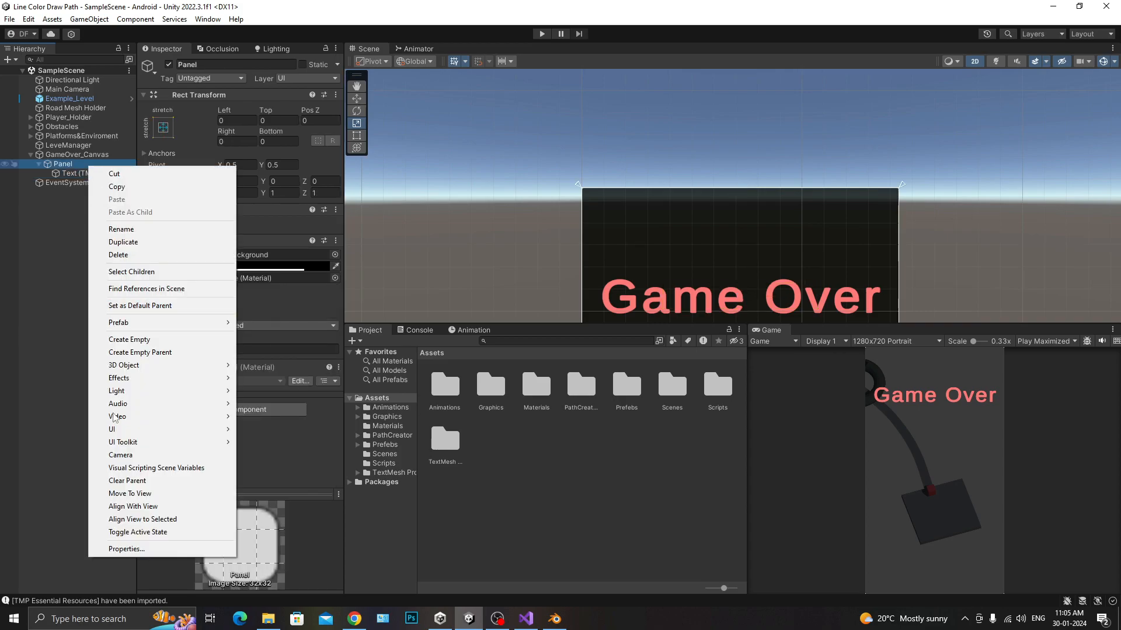
mouse_move(130, 430)
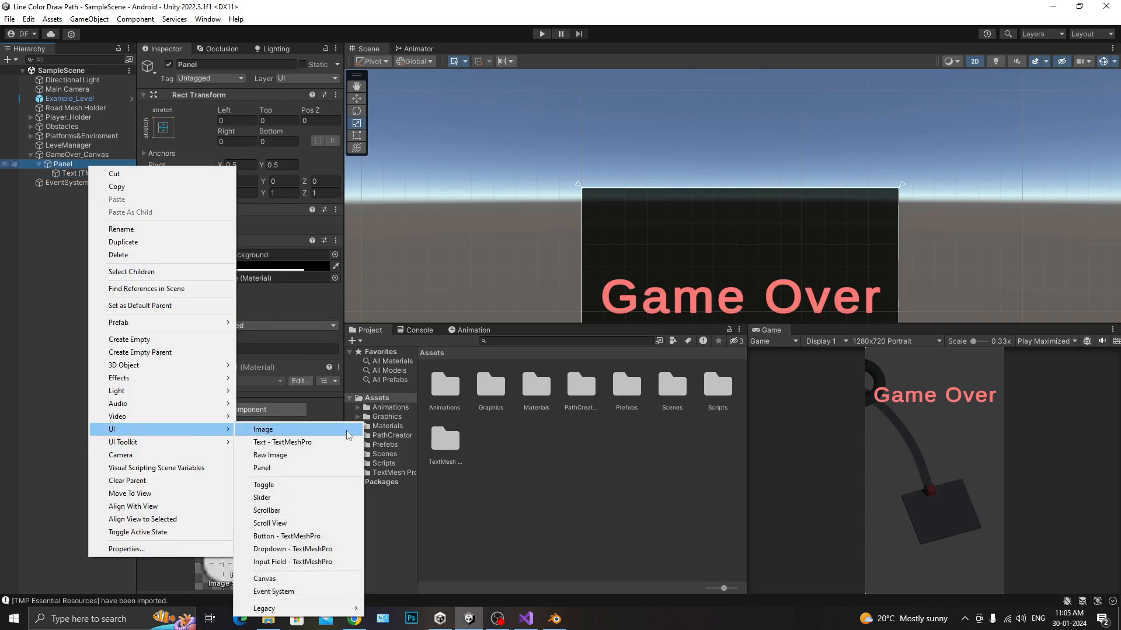
left_click(282, 537)
type("Restart_Button")
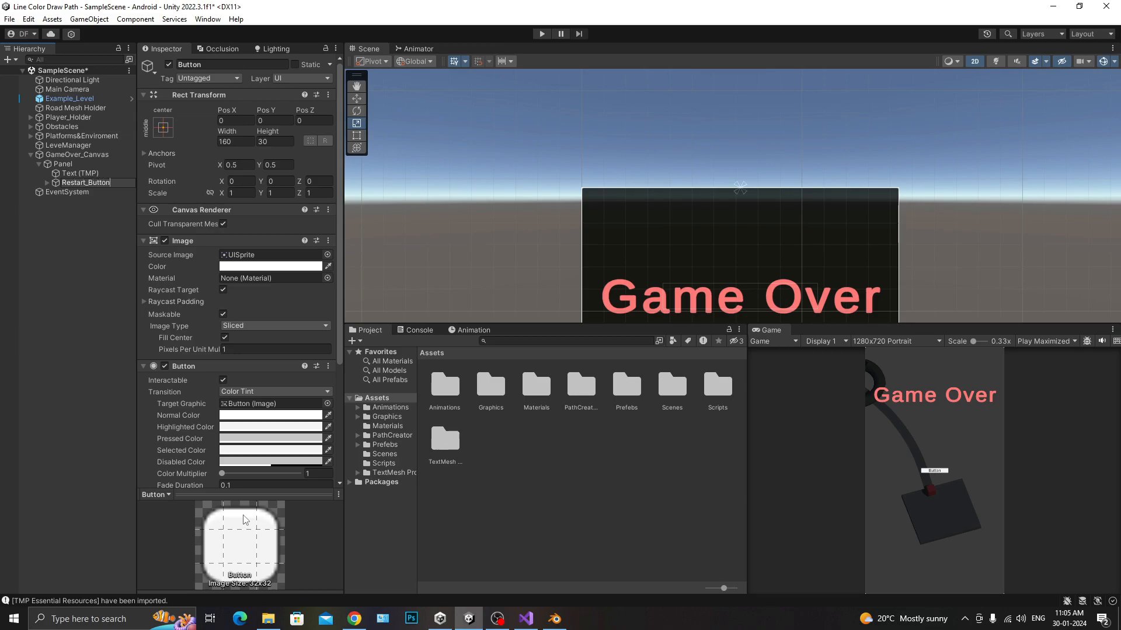
key("Return")
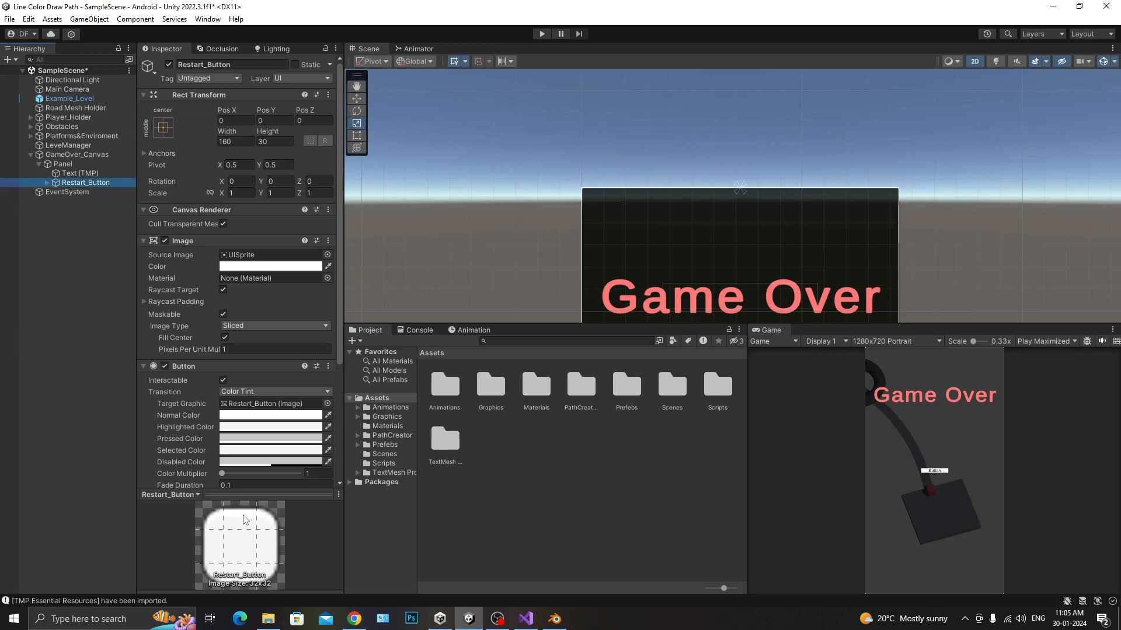
Set Restart_Button's width to 300 and height to 100
left_click(232, 140)
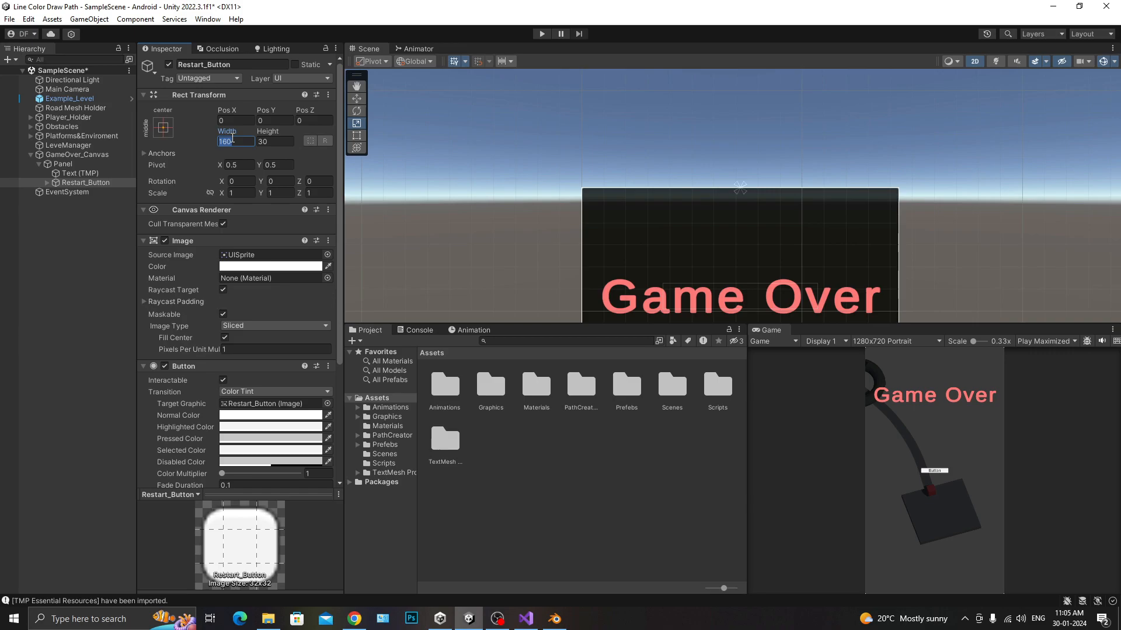
type("300")
left_click(284, 140)
type("100")
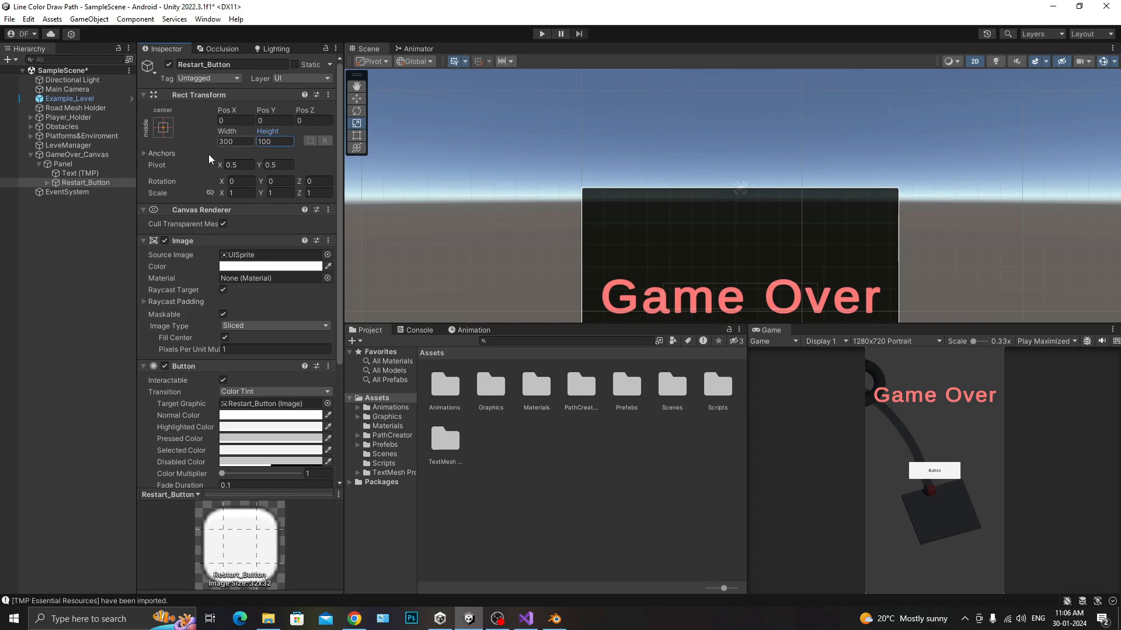
Change Restart_Button's label to "RESTART" in bold with font size 44.4
left_click(46, 182)
left_click(79, 192)
left_click(185, 304)
type("RESTART")
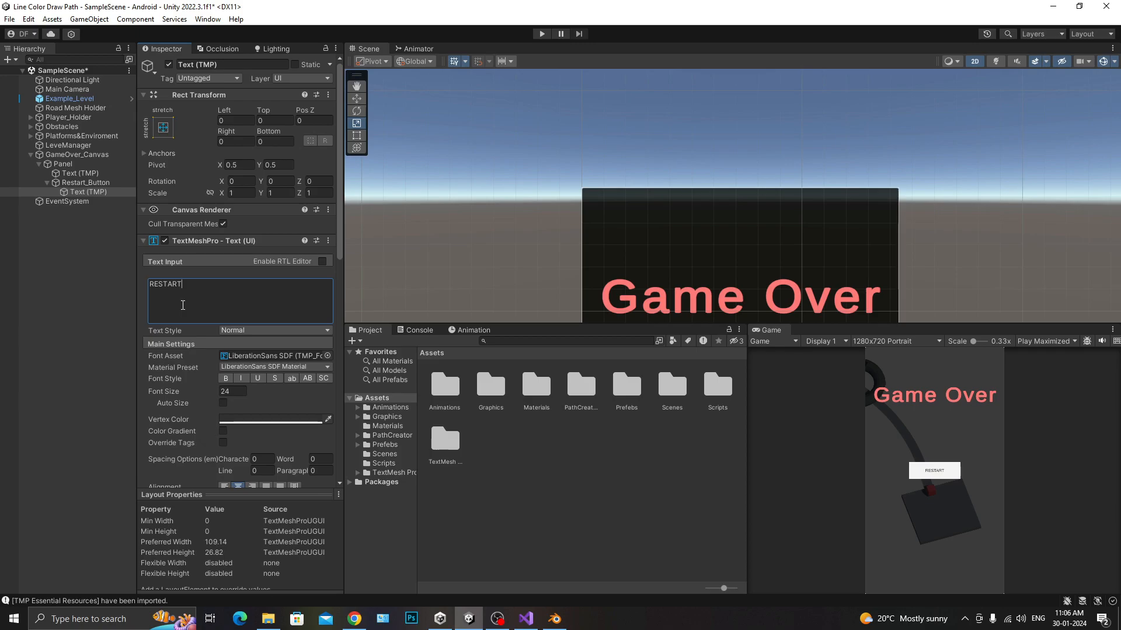
left_click(226, 379)
left_click_drag(210, 391, 258, 400)
Color Restart_Button's image light red and set its label's vertex color to white FFFFFF
left_click(94, 183)
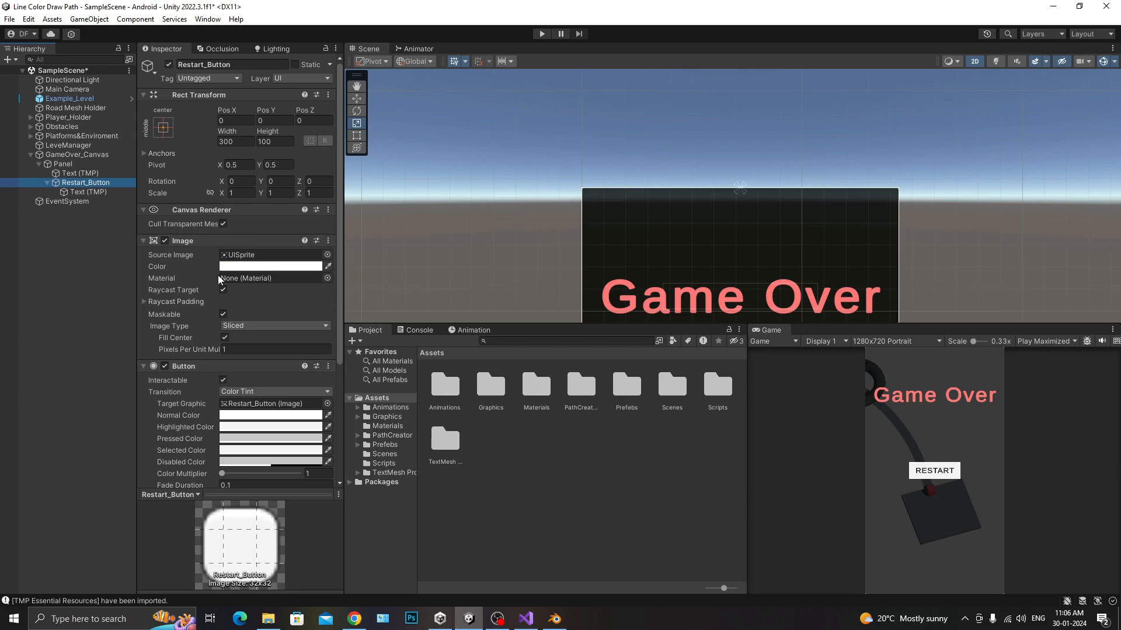
left_click(270, 266)
left_click_drag(288, 338, 299, 313)
left_click(353, 259)
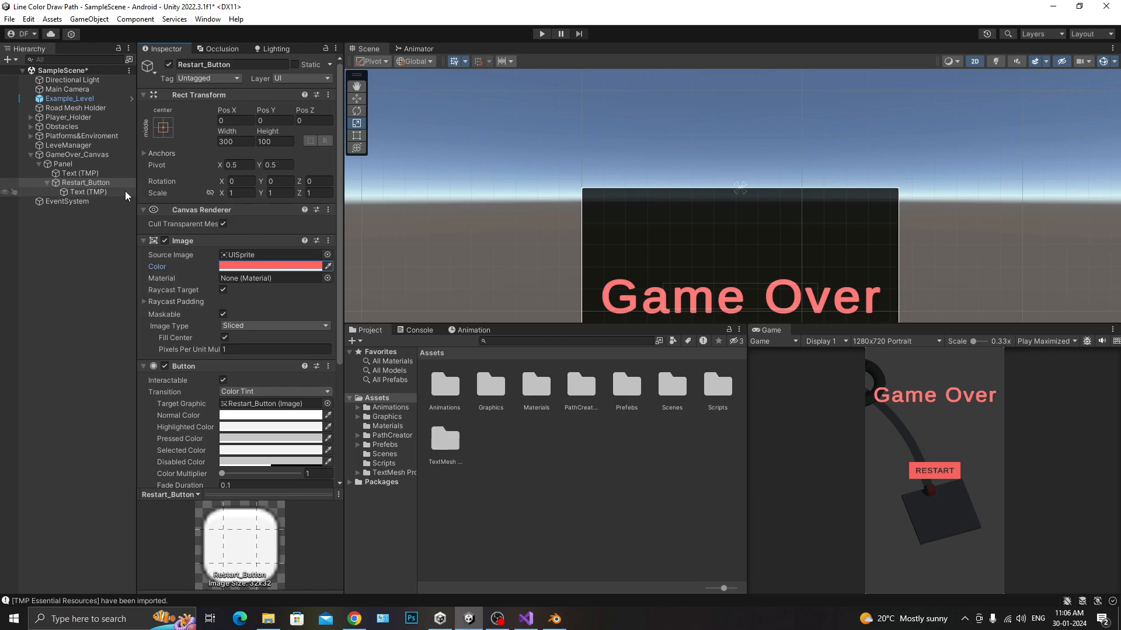
left_click(132, 191)
left_click(250, 422)
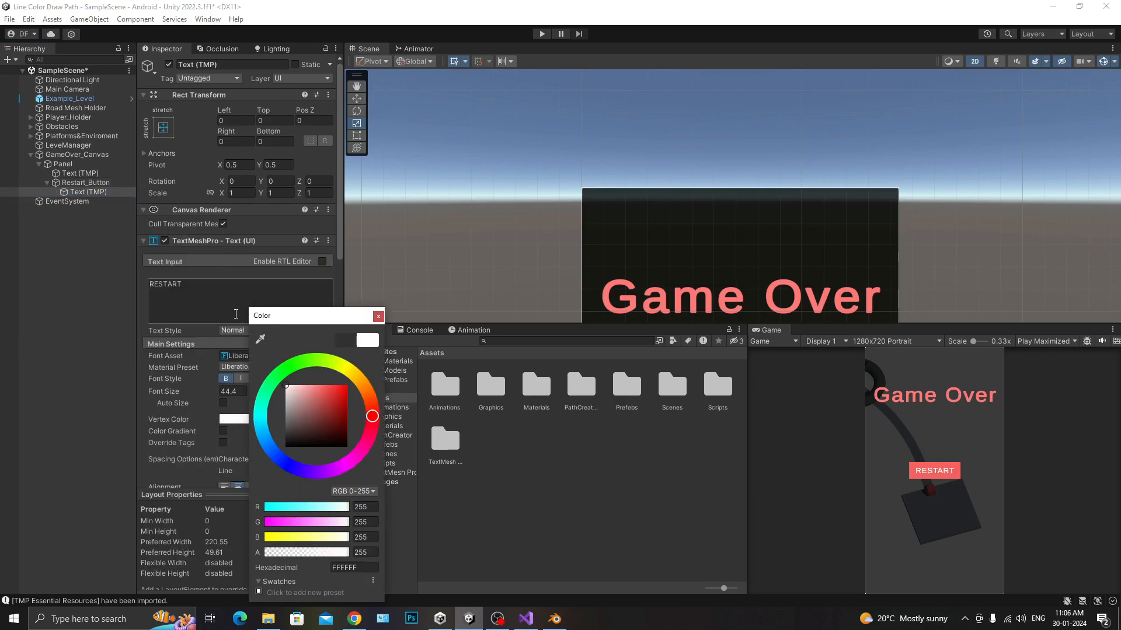
left_click(378, 317)
Scale Restart_Button to about 1.56, move it down to about Pos Y -384, and save the scene
double_click(86, 182)
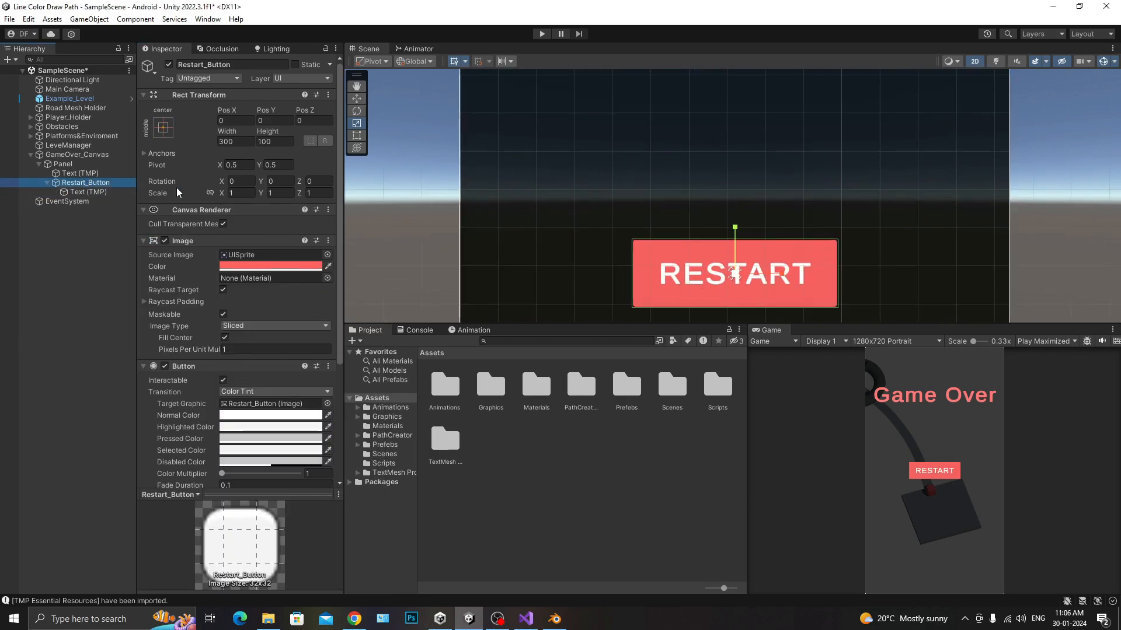
left_click_drag(732, 197, 762, 458)
key("w")
key("ctrl+s")
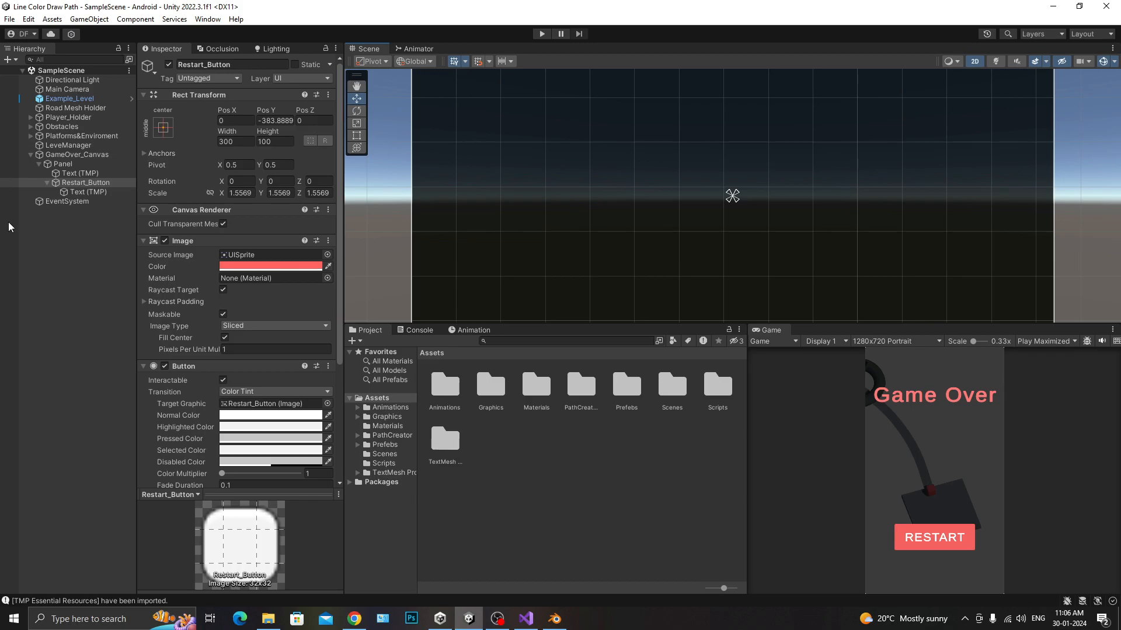
Collapse and duplicate GameOver_Canvas, and rename the copy GameComplete_Canvas
left_click(80, 185)
key("Left")
key("Left")
key("Left")
key("Left")
key("Left")
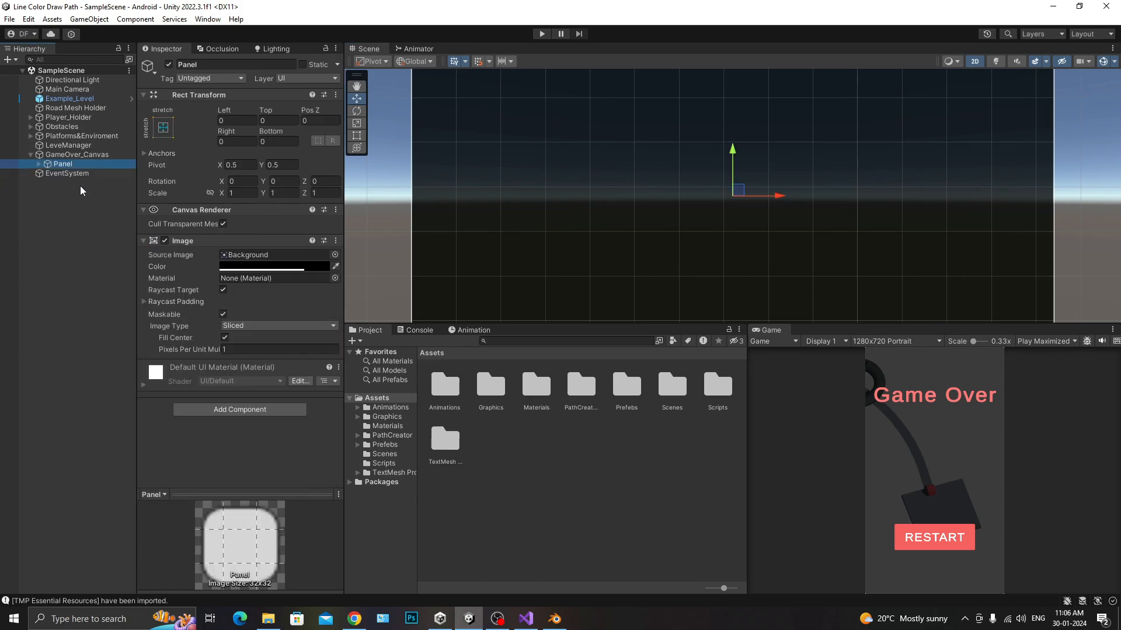
key("ctrl+d")
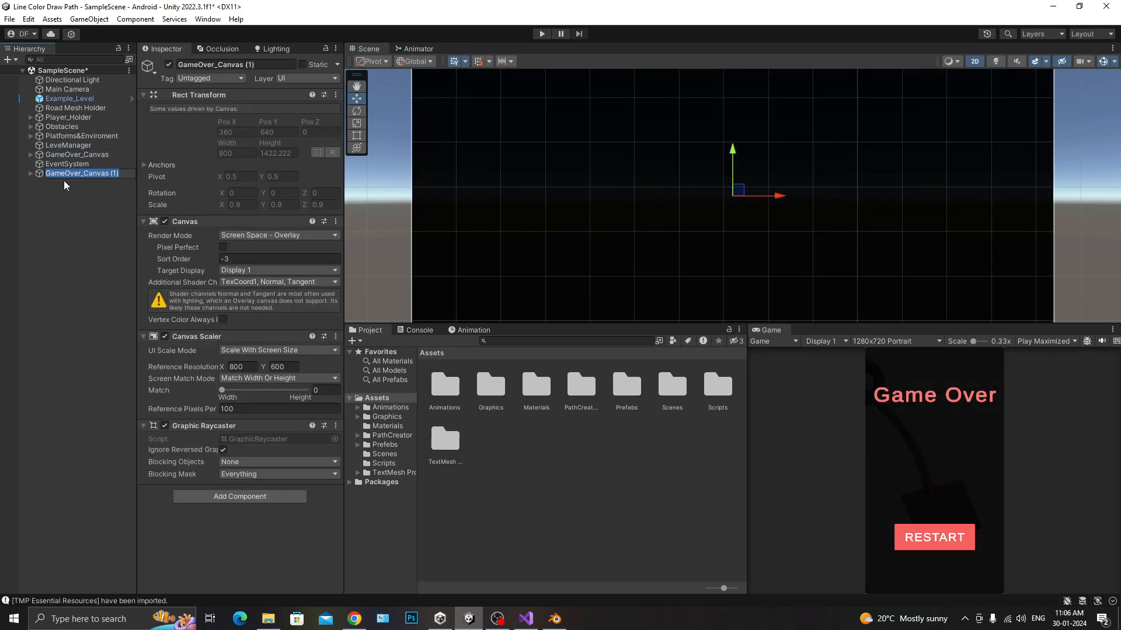
type("GameOver")
type("Com")
type("plete")
type("_Canv")
type("as")
key("Return")
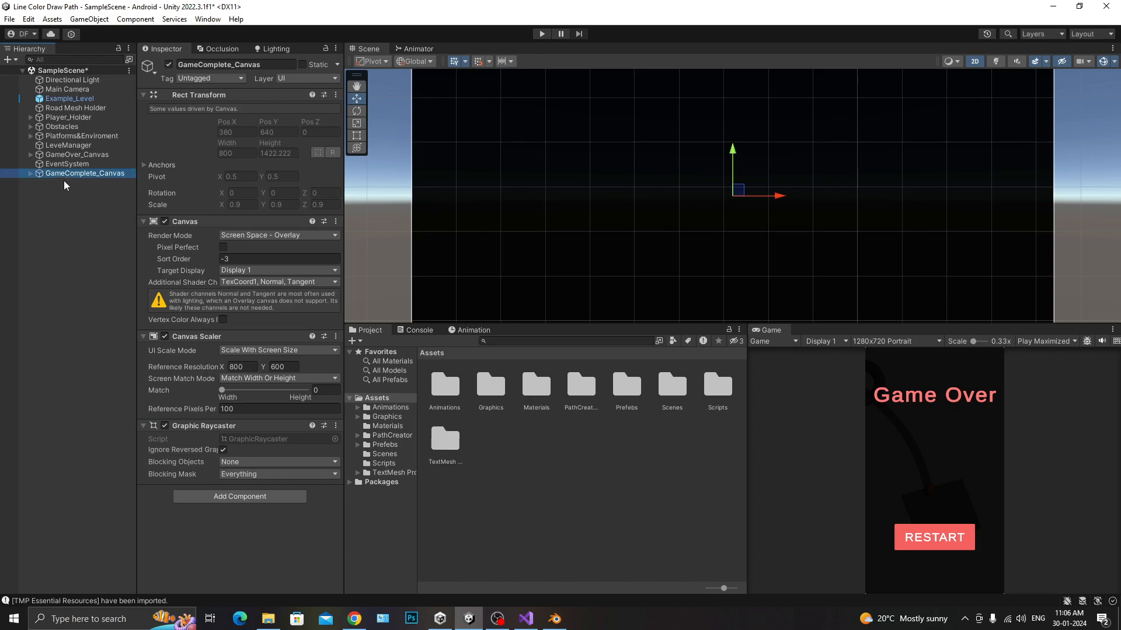
Move GameComplete_Canvas directly below GameOver_Canvas in the hierarchy, then expand it and select its Panel
left_click_drag(66, 164, 66, 159)
key("Right")
key("Down")
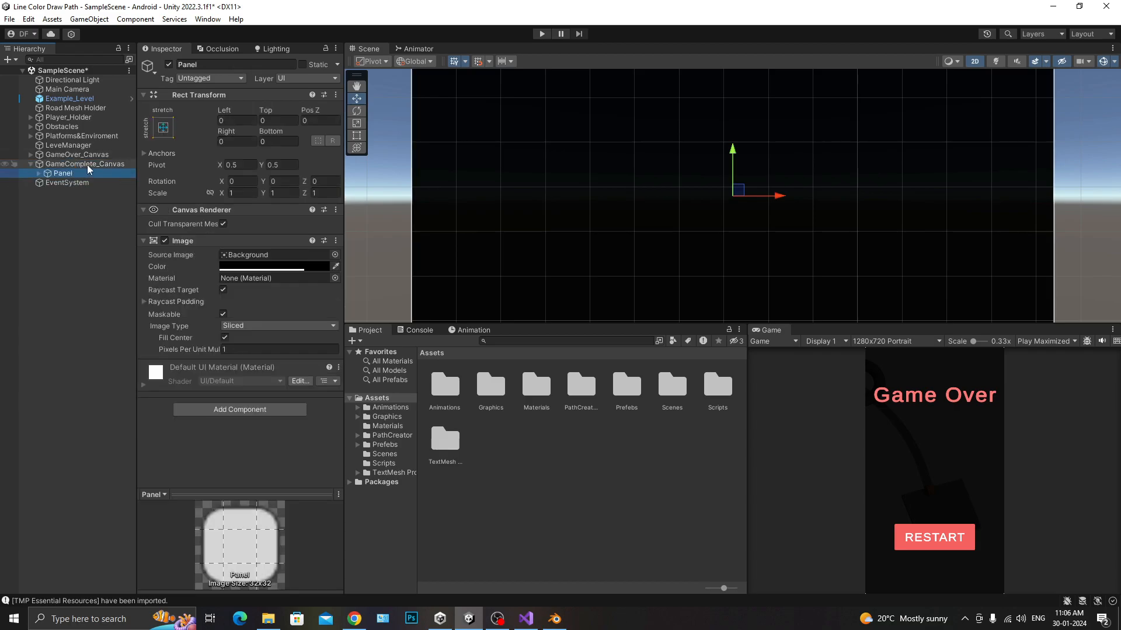
Change the title text under GameComplete_Canvas's Panel to "Game Complet"
key("Down")
key("Up")
key("Right")
key("Down")
left_click(175, 286)
left_click(175, 286)
double_click(175, 286)
type("Compelted")
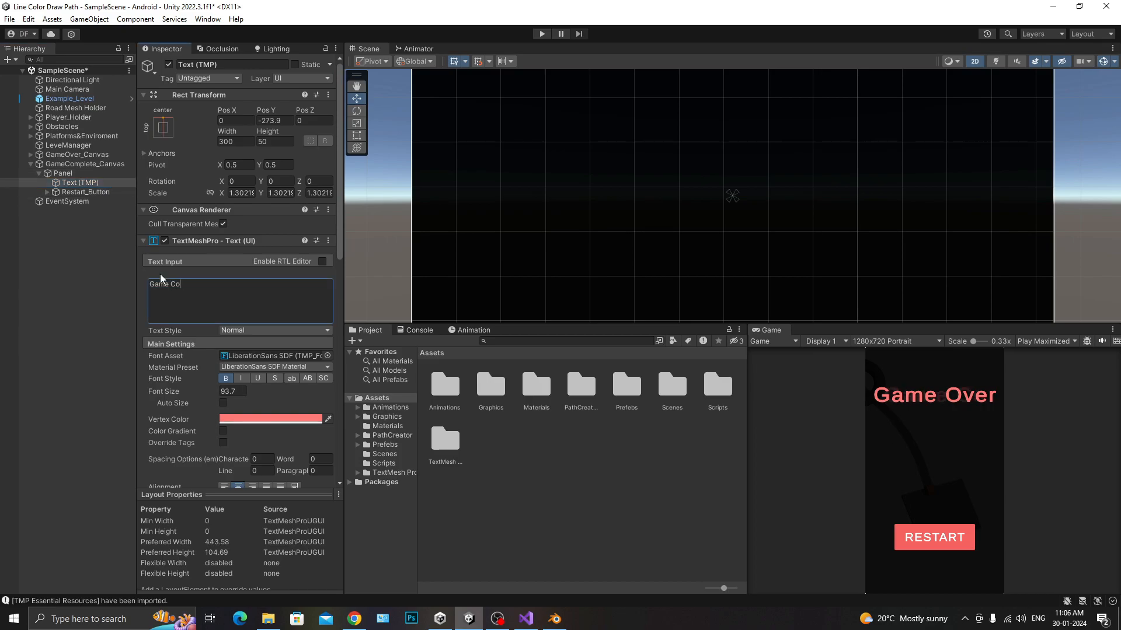
key("BackSpace")
key("BackSpace")
key("BackSpace")
key("BackSpace")
key("BackSpace")
type("let")
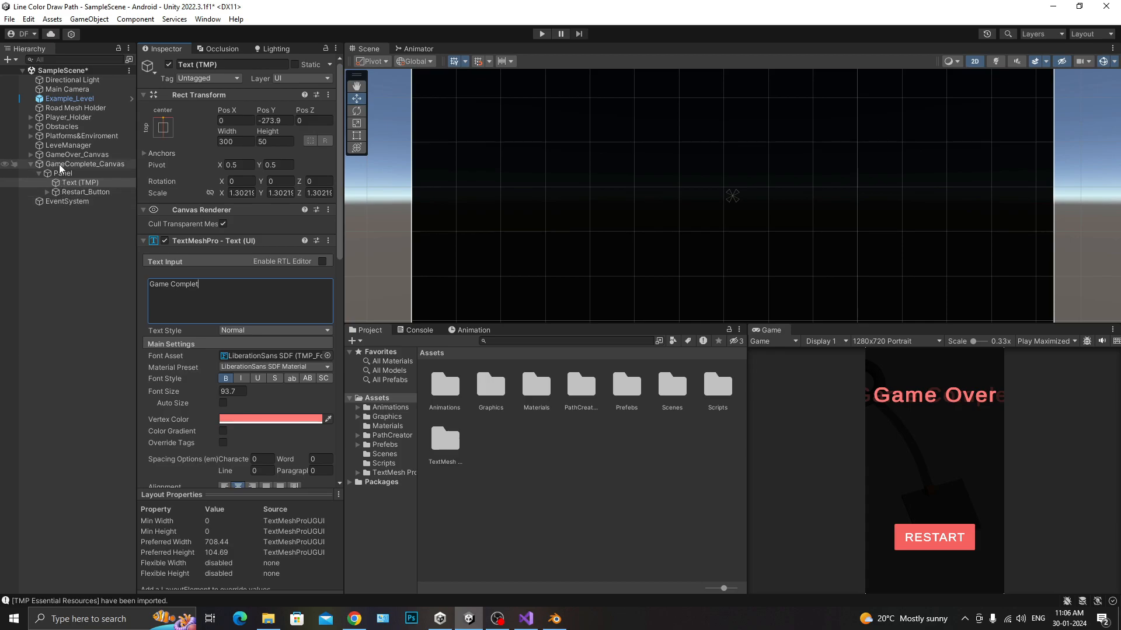
Deactivate GameOver_Canvas and expand Restart_Button under GameComplete_Canvas to select its label
left_click(113, 154)
left_click(169, 64)
left_click(70, 185)
left_click(47, 192)
left_click(83, 202)
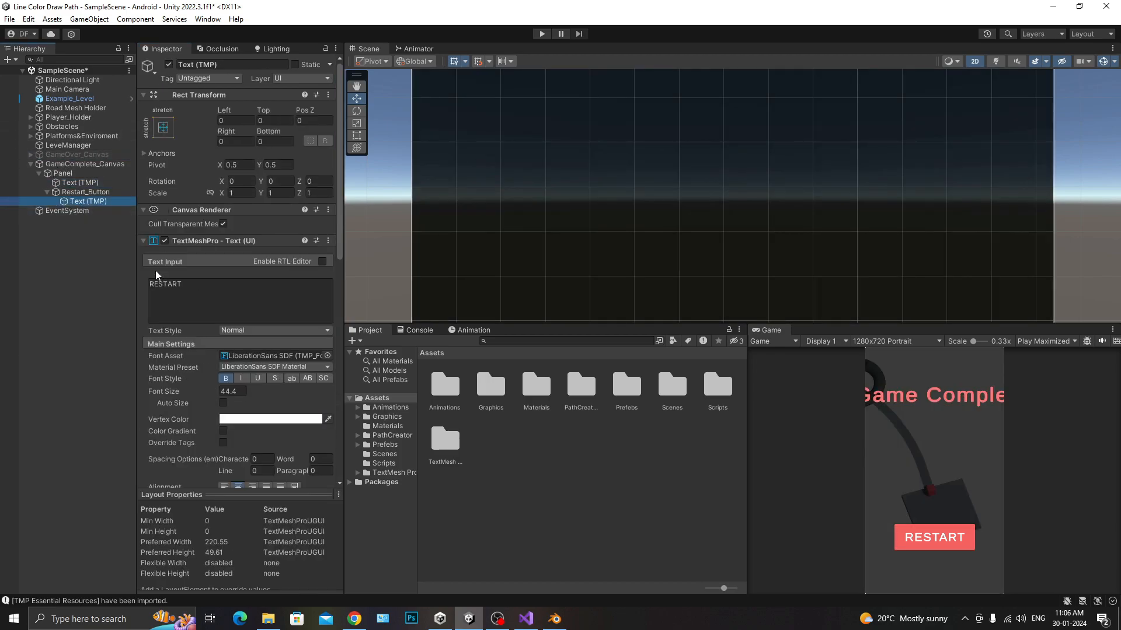
Enable wrapping on the GameComplete_Canvas title text, set its width to 500, and save the scene
left_click(80, 183)
scroll(208, 454, "down", 3)
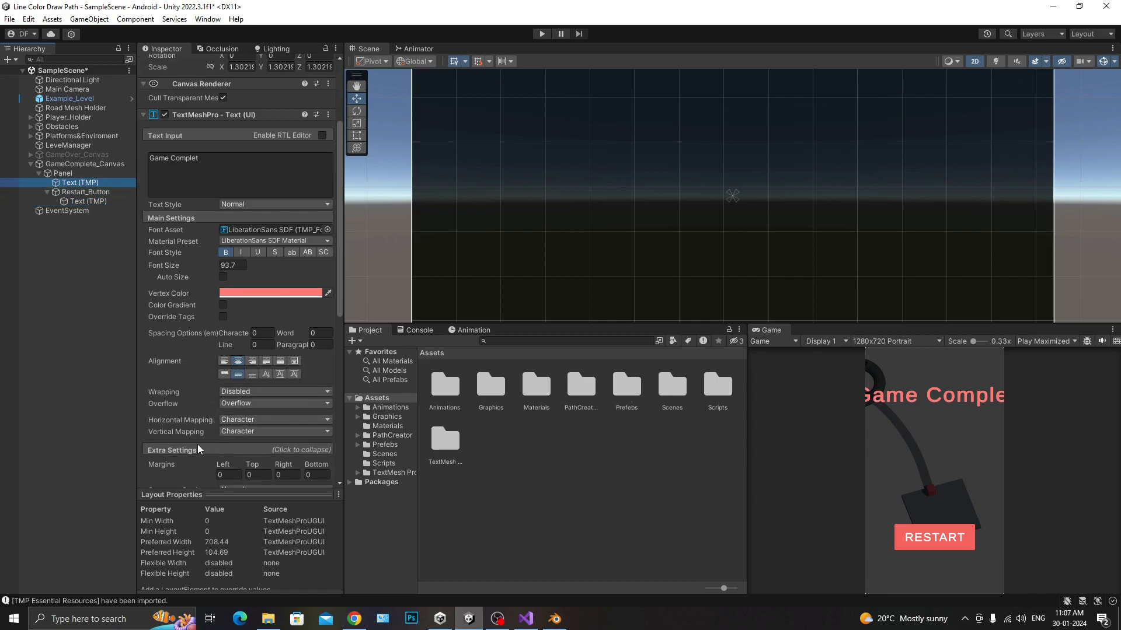
left_click(233, 403)
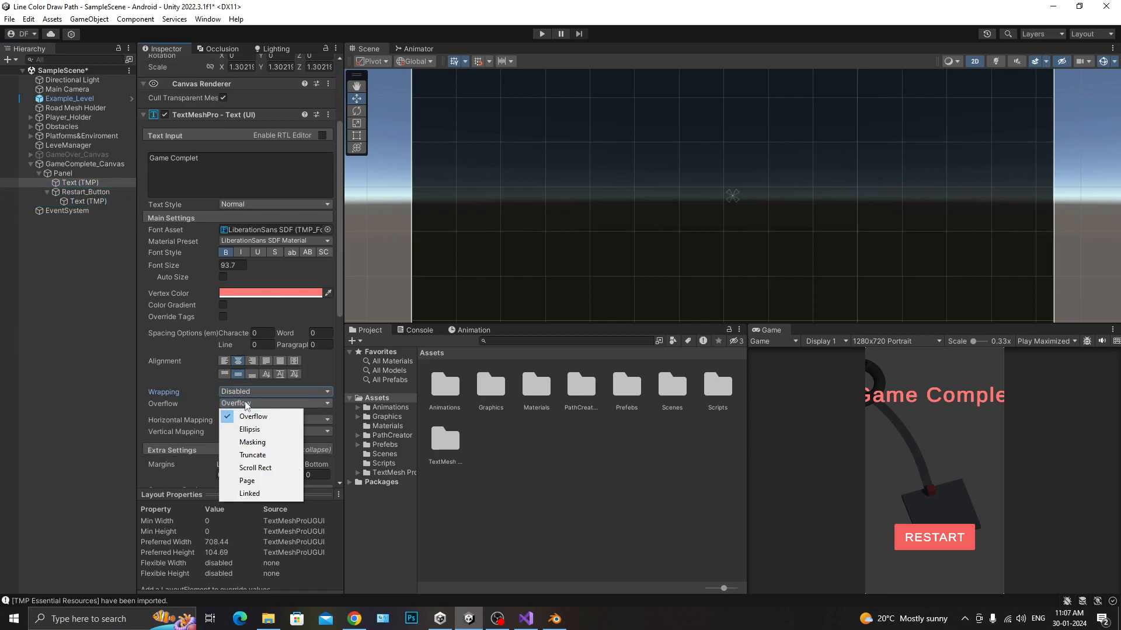
left_click(245, 391)
left_click(245, 417)
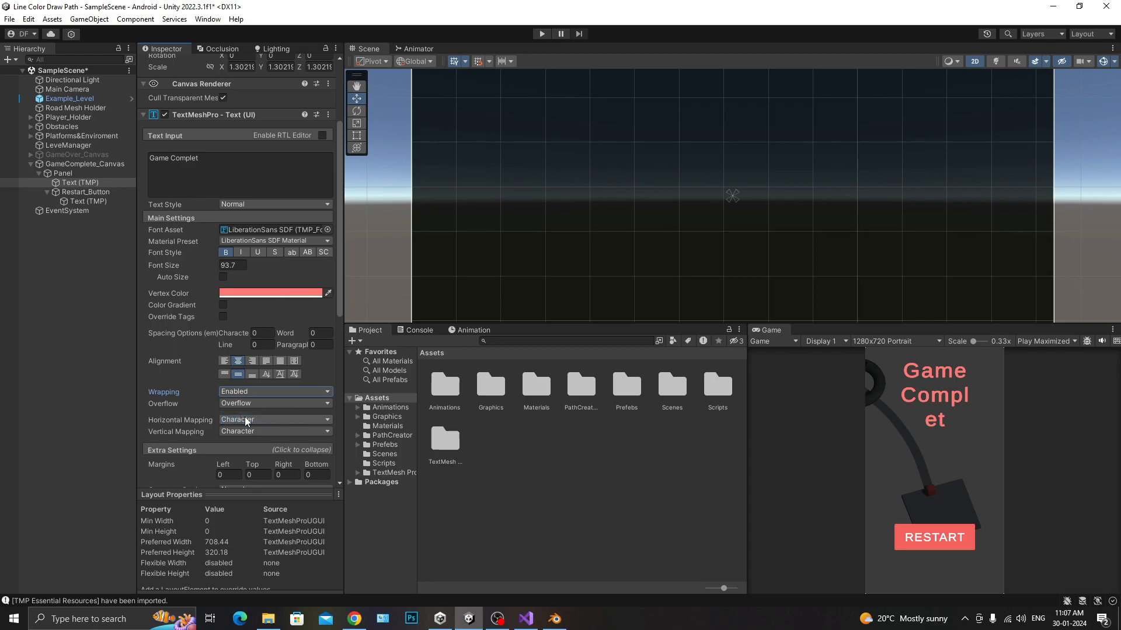
scroll(206, 143, "up", 4)
double_click(236, 141)
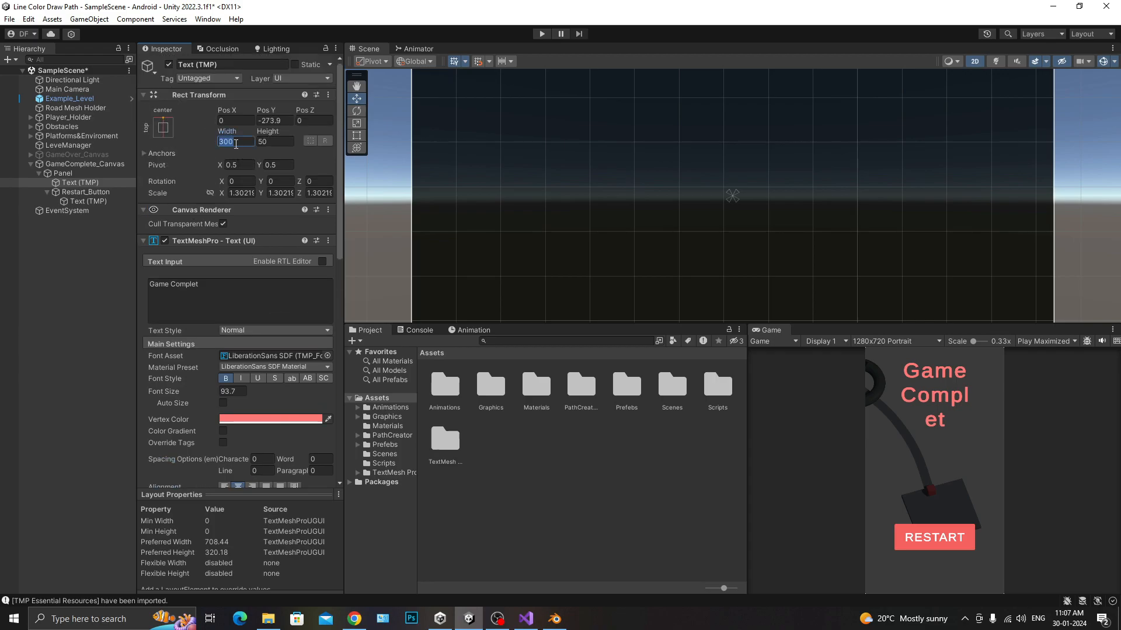
type("500")
key("ctrl+s")
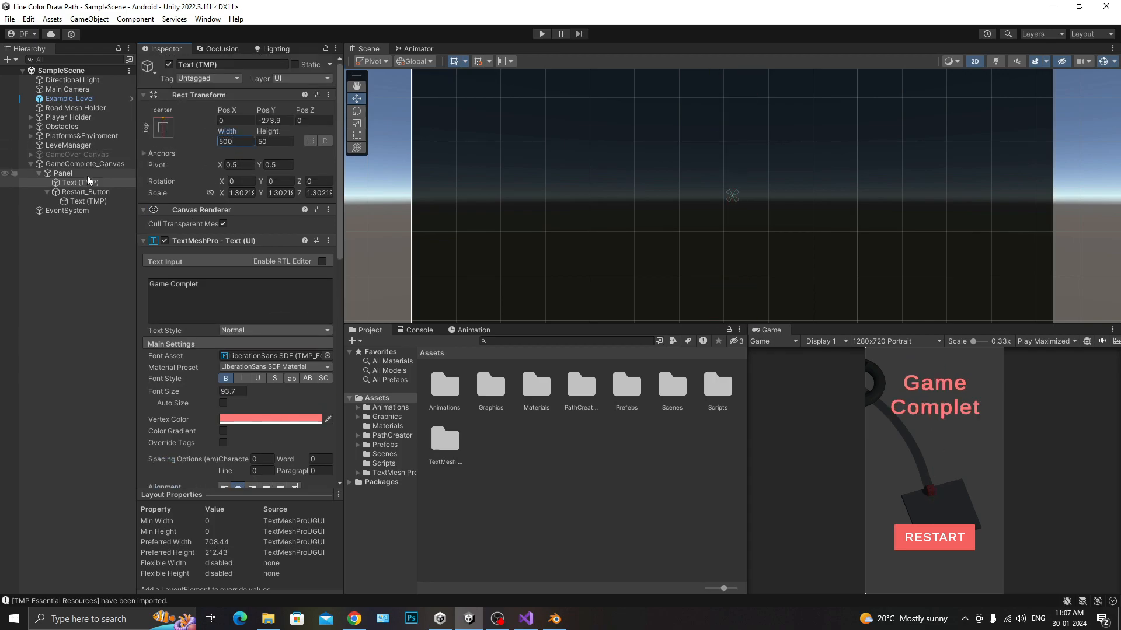
Change the GameComplete_Canvas title's vertex color to light green
left_click(242, 419)
left_click(298, 362)
mouse_move(331, 391)
left_mouse_down()
mouse_move(355, 356)
mouse_move(328, 326)
left_mouse_up()
mouse_move(330, 398)
left_mouse_down()
mouse_move(306, 384)
mouse_move(312, 377)
left_mouse_up()
left_click(378, 316)
Complete the title text as "Game Completed" and set its width to 800
left_click(229, 296)
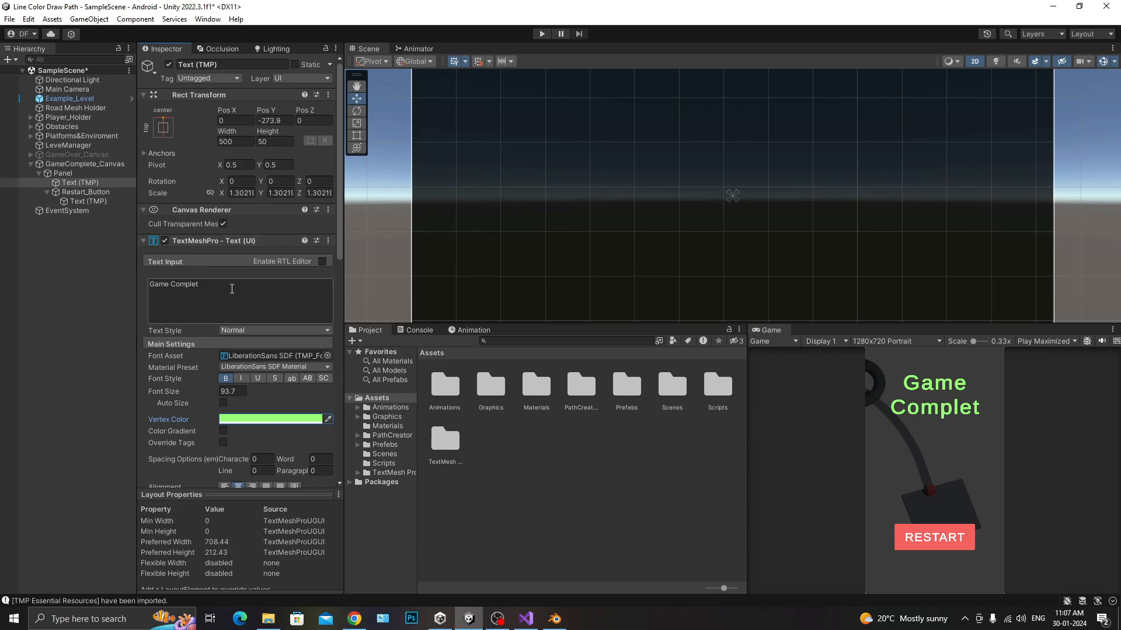
type("e")
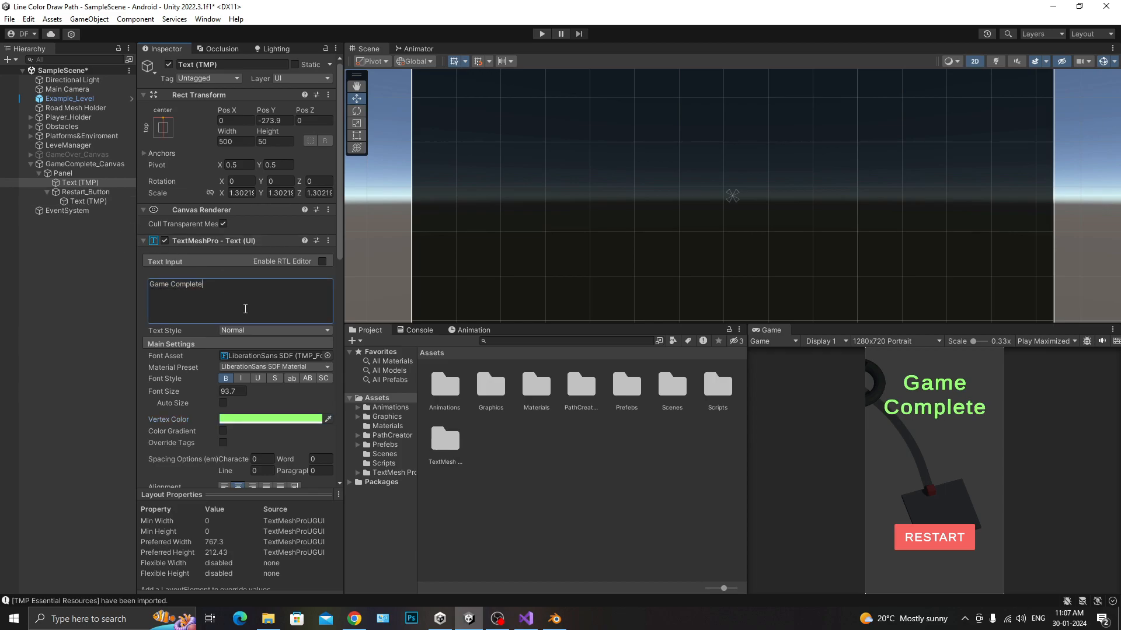
type("d")
left_click(221, 142)
type("800")
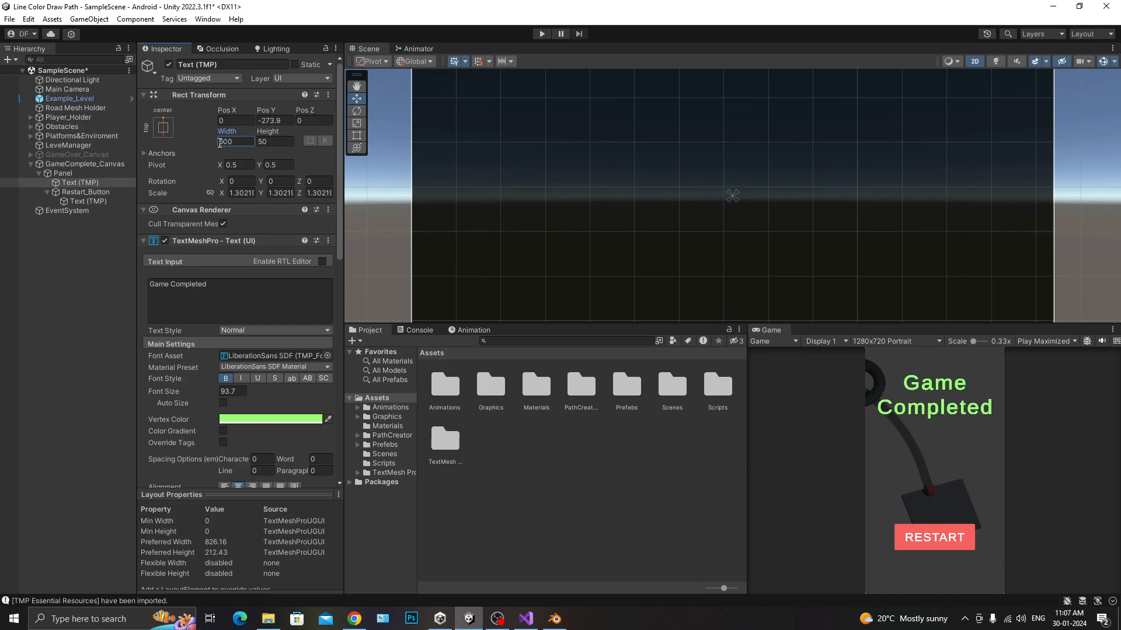
Rename Restart_Button under GameComplete_Canvas as Next_Button
left_click(78, 191)
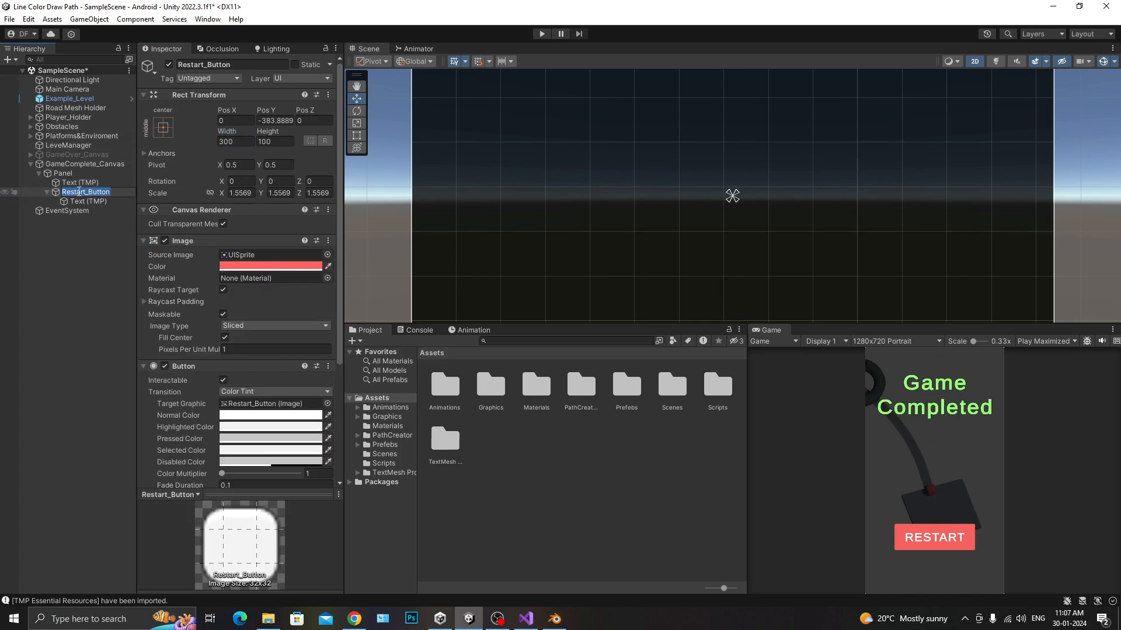
key("Left")
type("Next")
key("Return")
left_click(78, 201)
Color Next_Button's image bright green 32FF00 and change its label text to NEXT
left_click(79, 191)
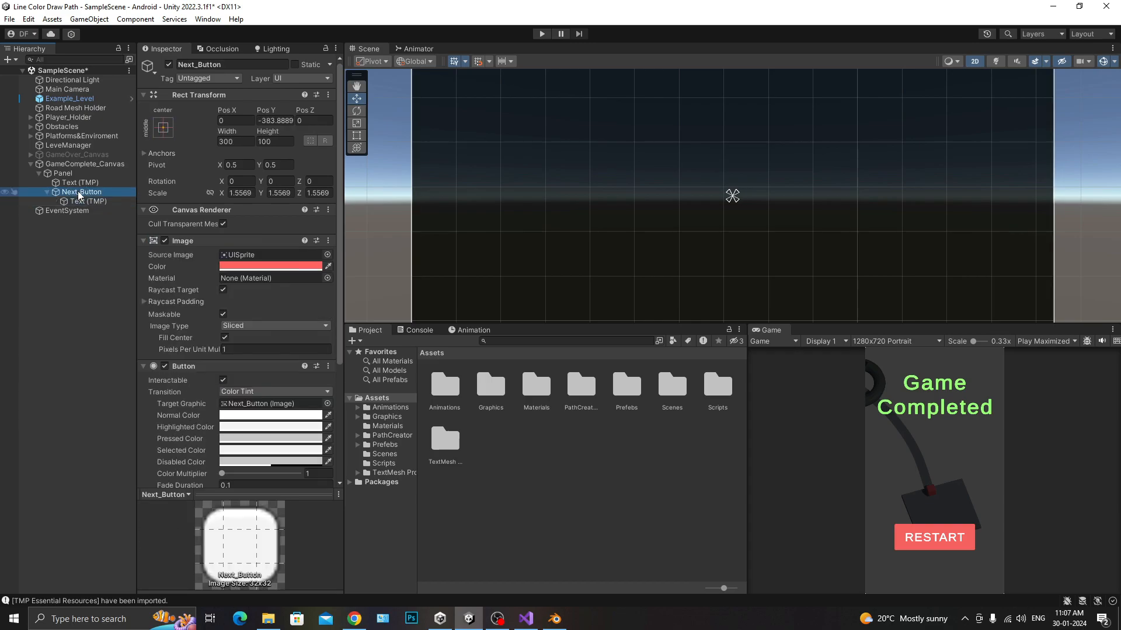
left_click(275, 266)
left_click(307, 304)
left_click_drag(320, 340, 357, 300)
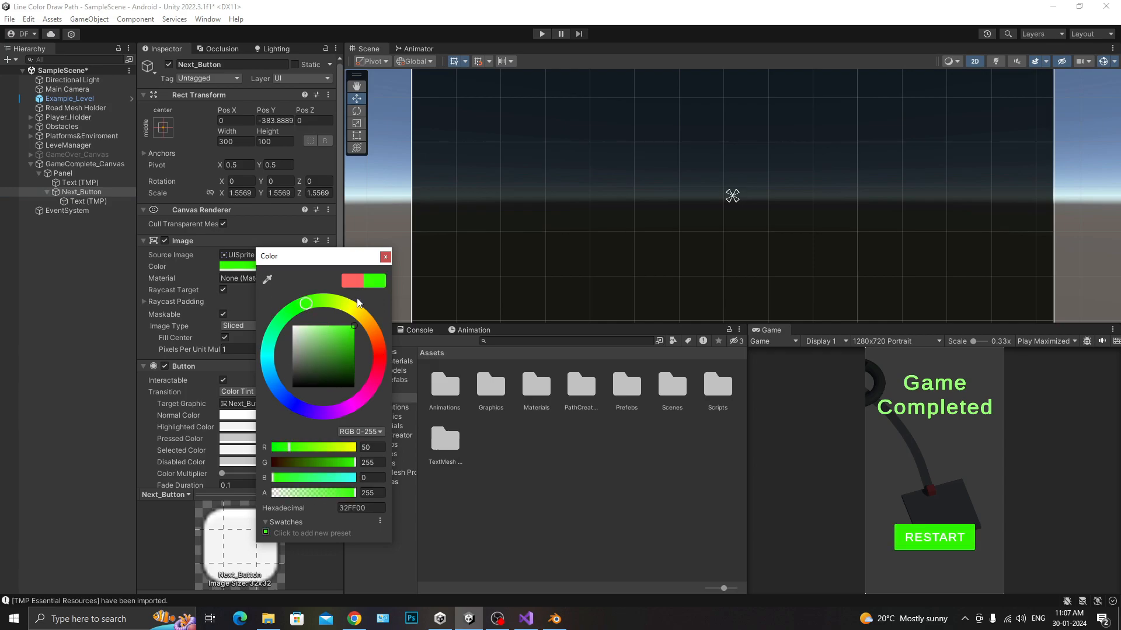
left_click(385, 257)
left_click(89, 201)
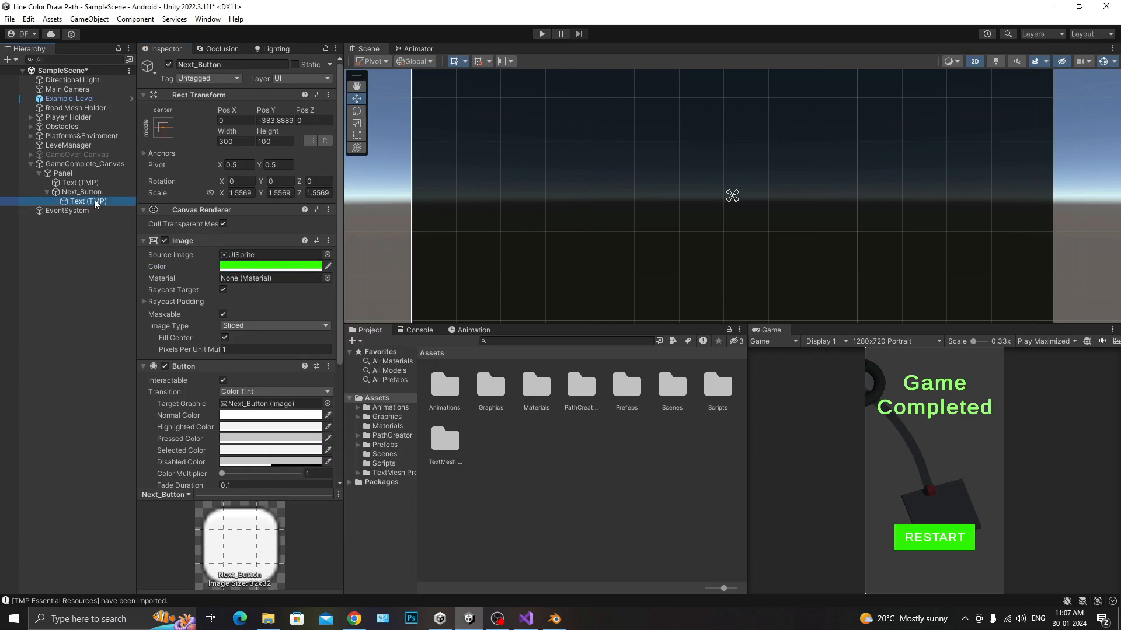
left_click(250, 301)
type("NEXT")
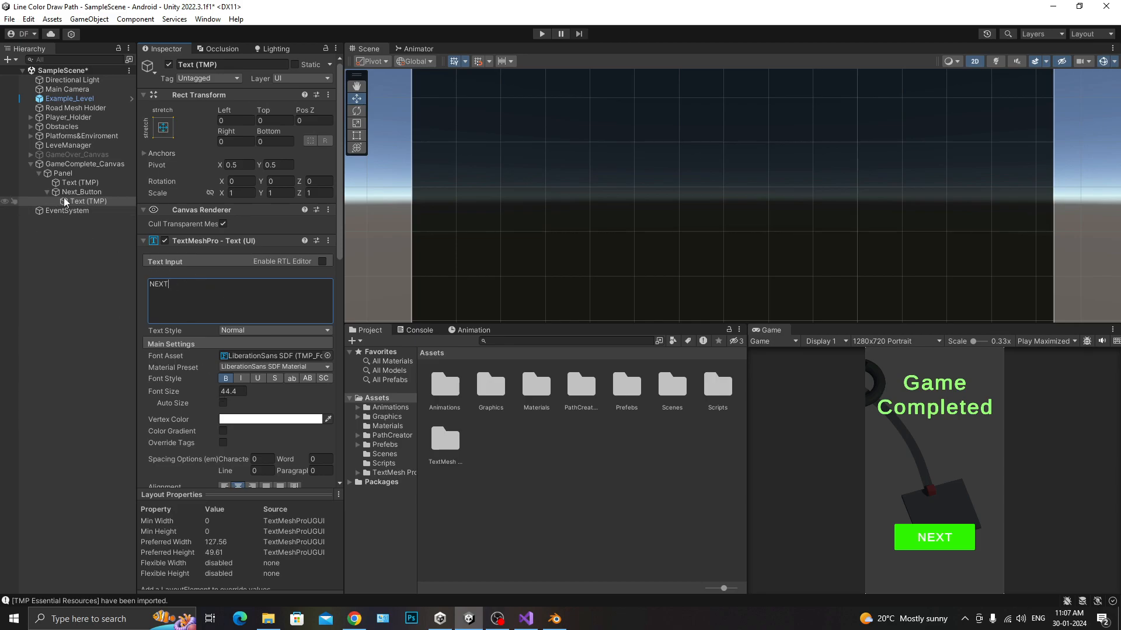
Collapse GameComplete_Canvas in the hierarchy, deactivate it, and save the scene
left_click(89, 185)
key("Left")
key("Left")
key("Left")
key("Left")
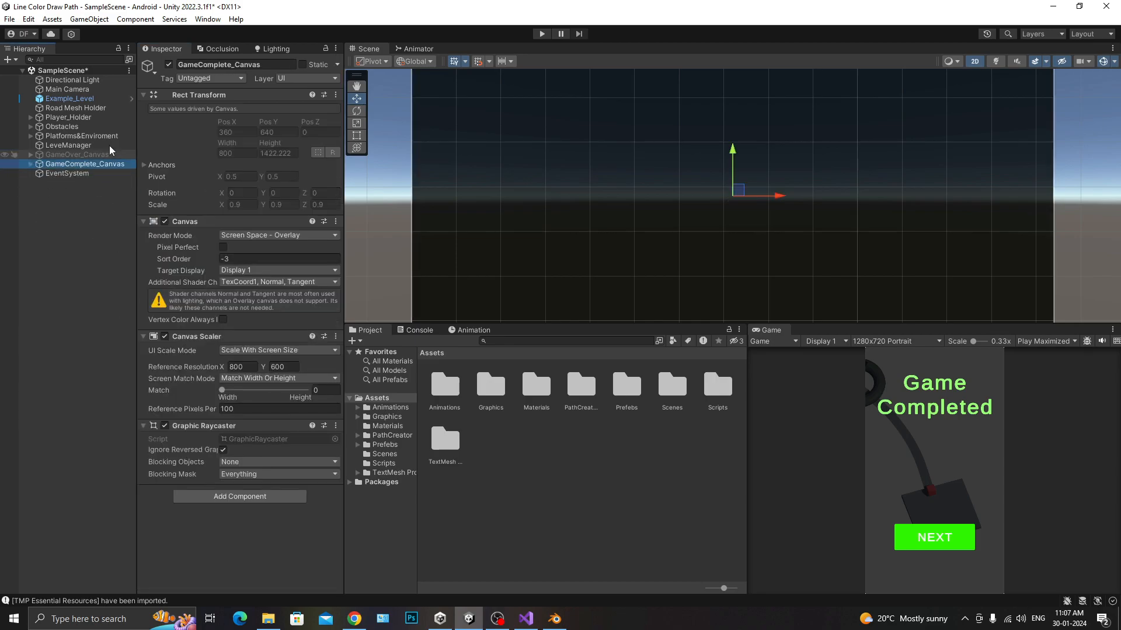
left_click(169, 64)
key("Up")
key("ctrl+s")
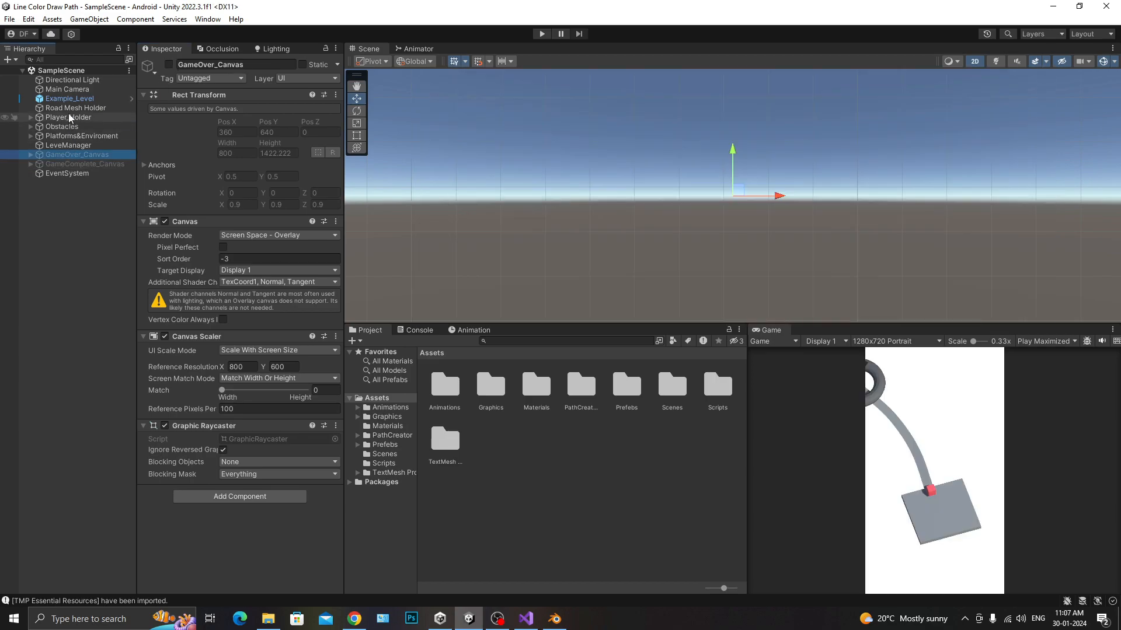
Open the LevelManager script attached to the LeveManager object in Visual Studio
key("Up")
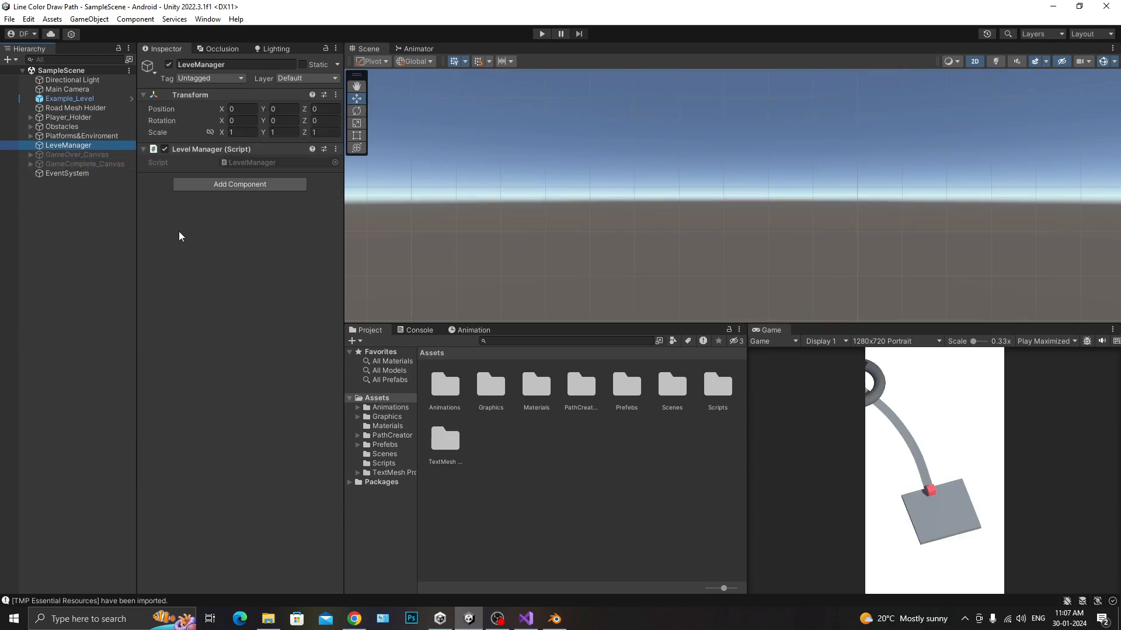
double_click(269, 162)
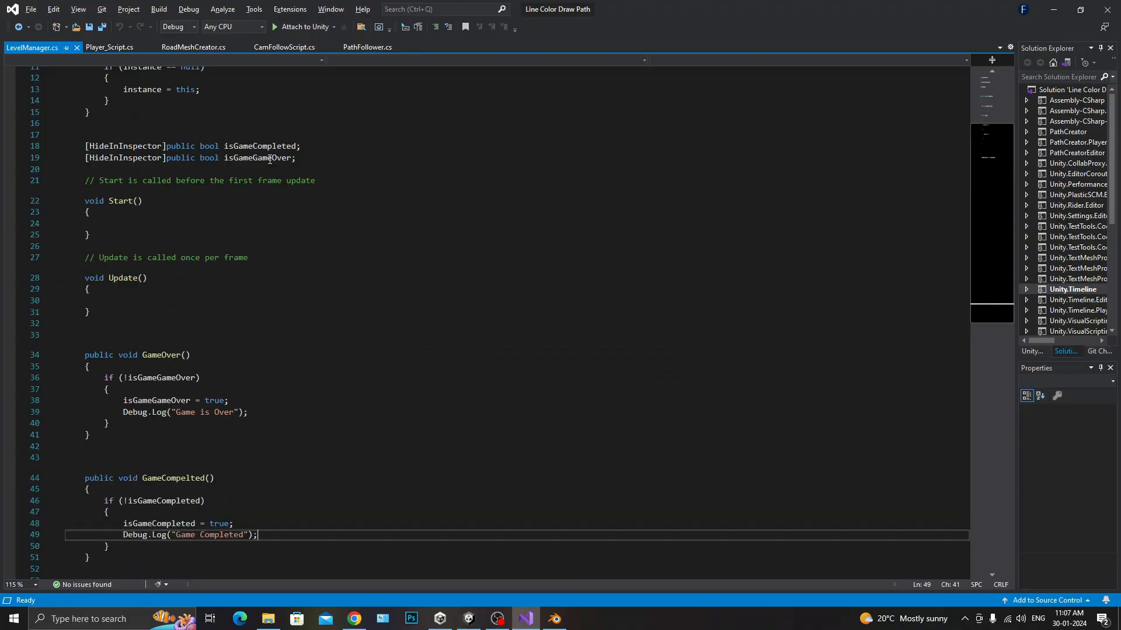
left_click(268, 159)
scroll(268, 159, "down", 2)
scroll(336, 300, "up", 5)
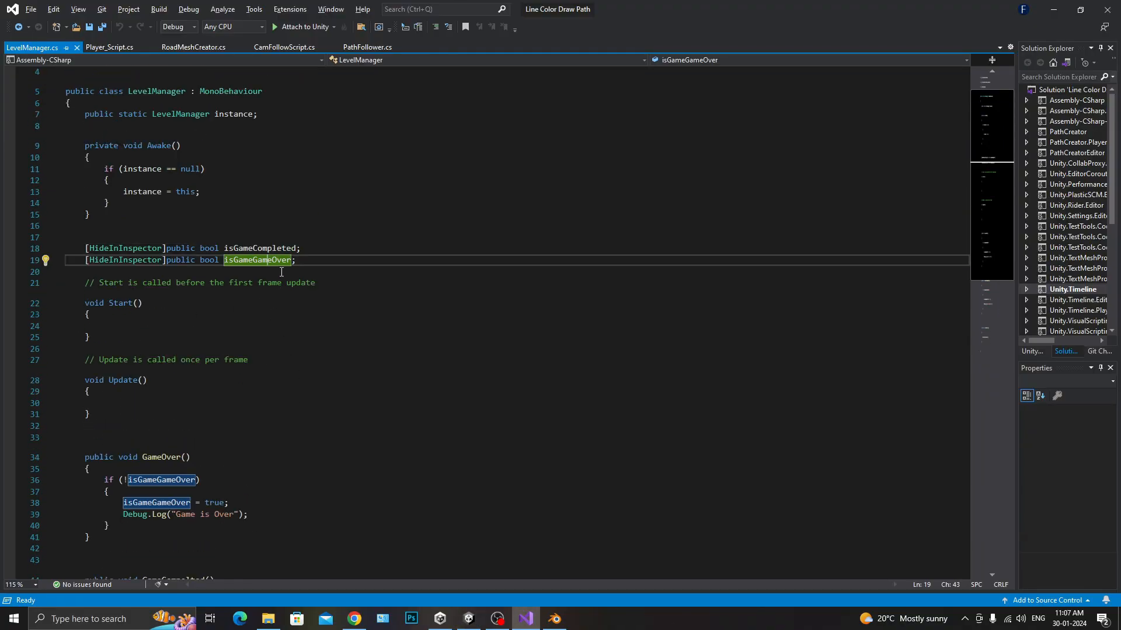
Below the isGameGameOver declaration, add "[SerializeField] GameObject GameComplete_Canvas;" and save the script
left_click(335, 300)
key("Return")
key("Return")
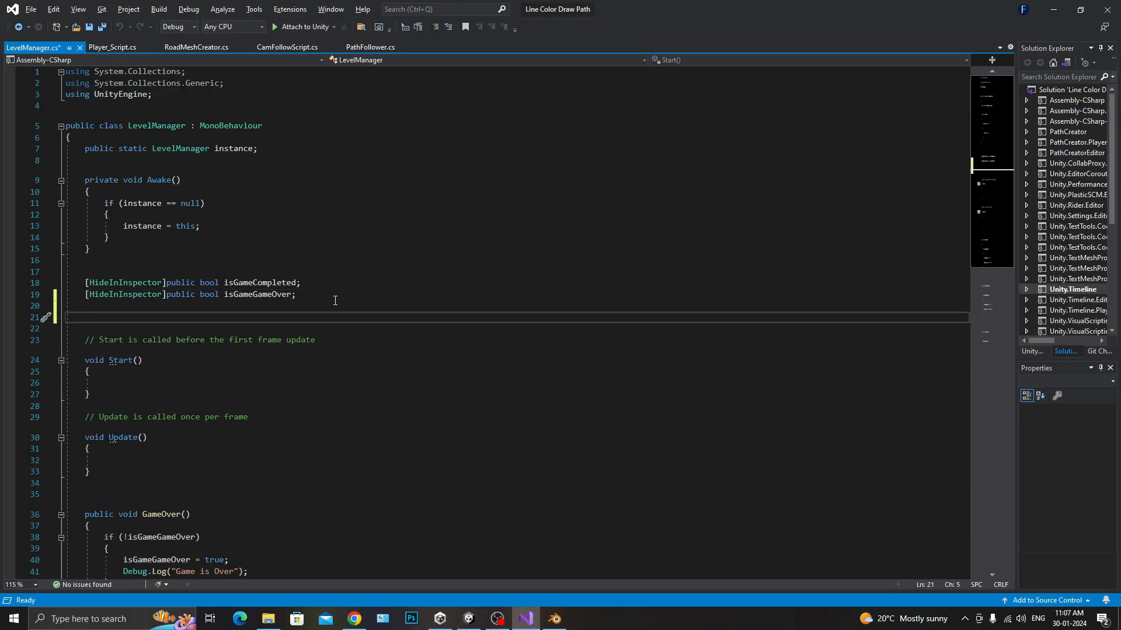
type("[Sert")
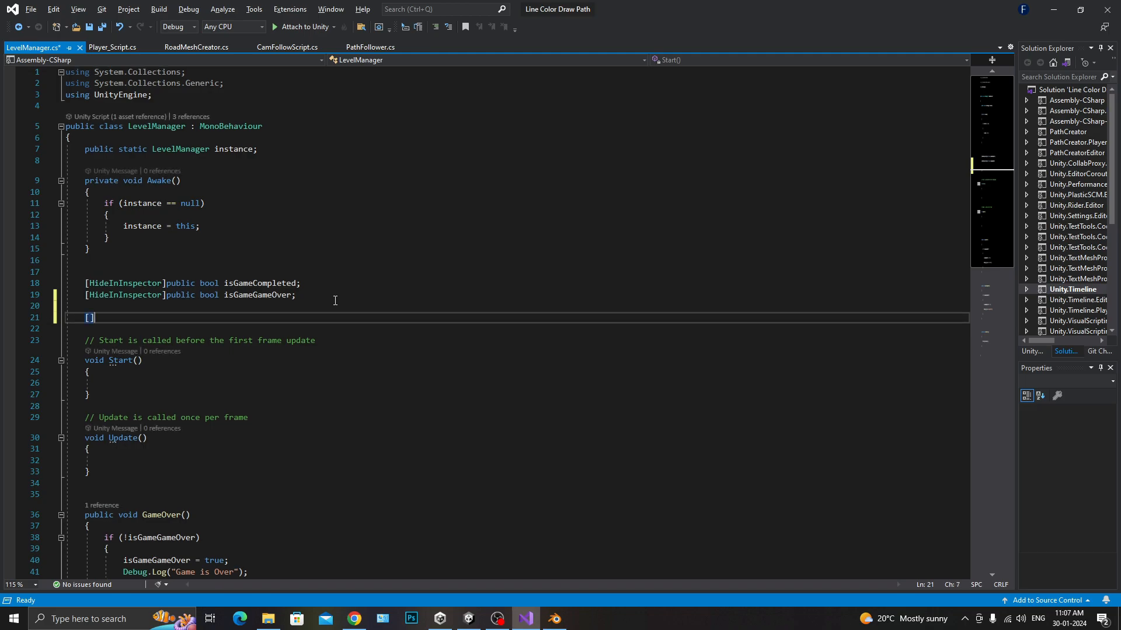
key("Down")
key("Tab")
type("] GameObject")
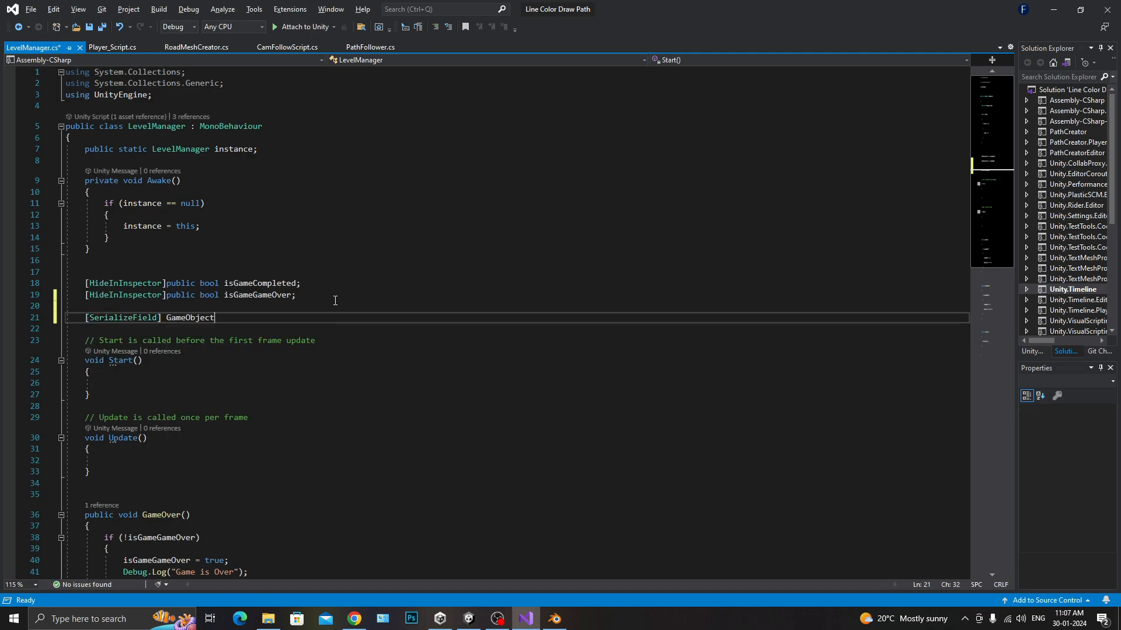
type(" GameC")
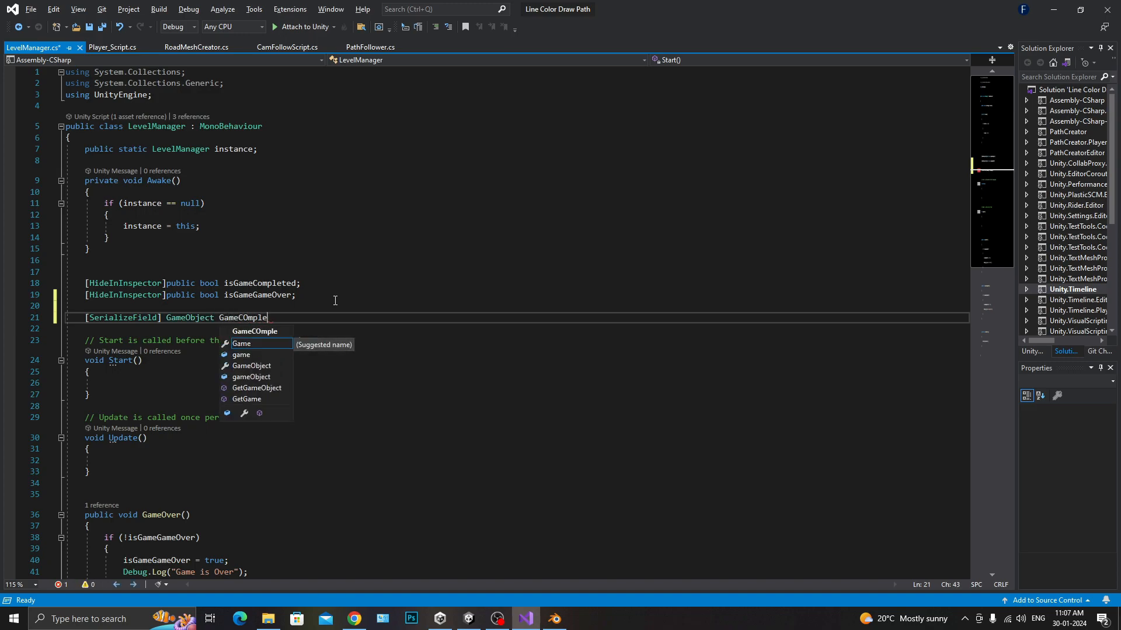
type("omplte")
key("BackSpace")
key("BackSpace")
type("lete_Canvas;")
key("ctrl+s")
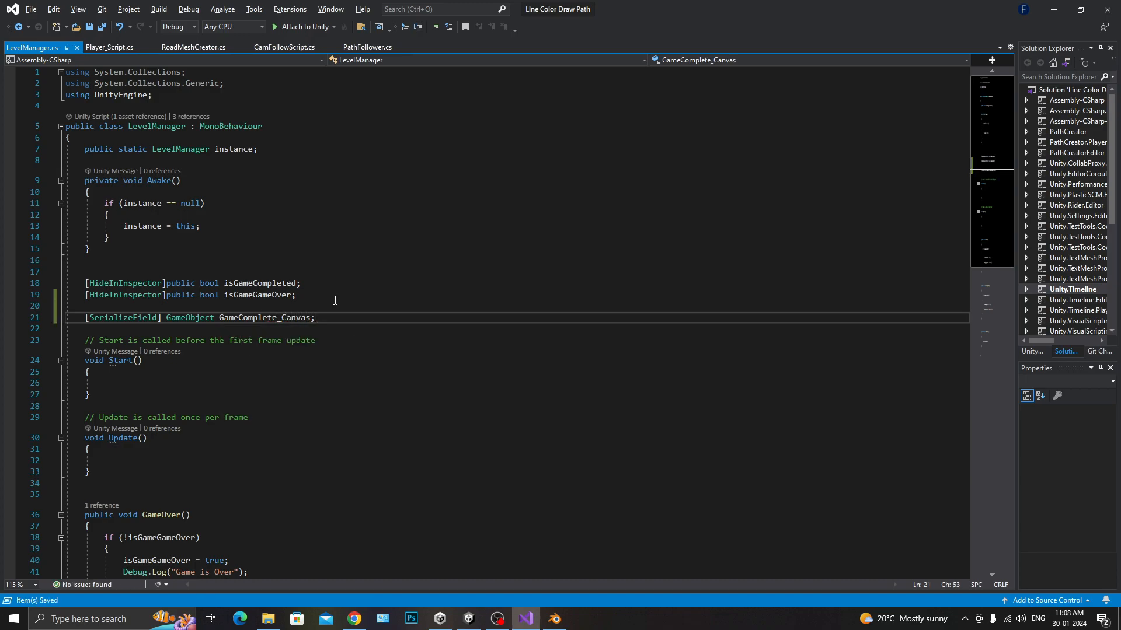
Duplicate the GameComplete_Canvas field line, rename the copied field GameOver_Canvas, and save the script
key("ctrl+d")
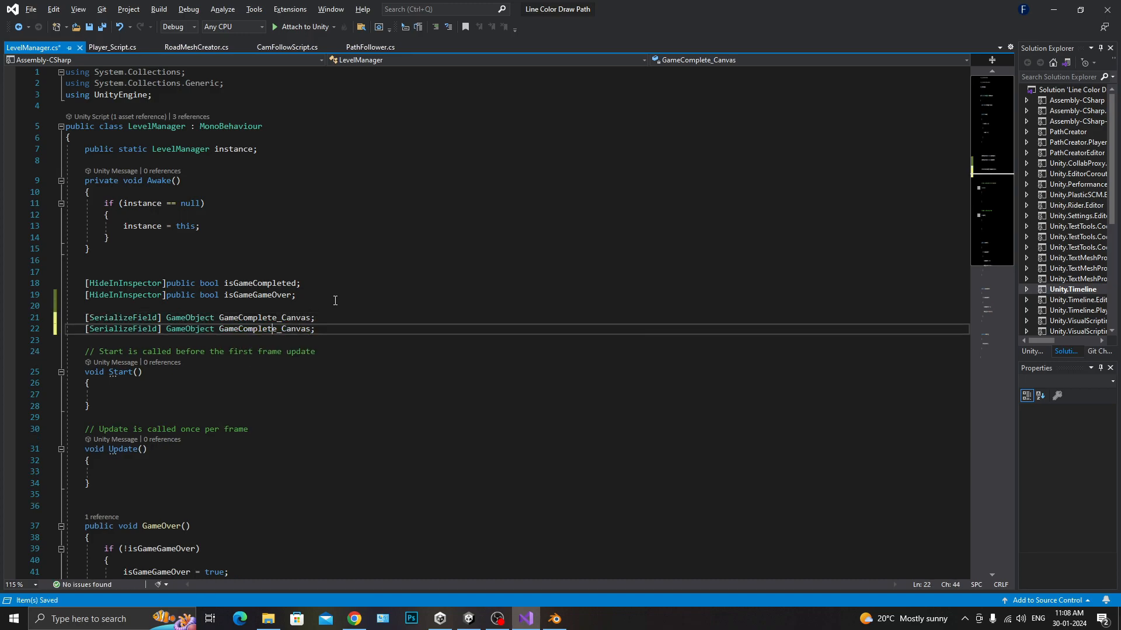
key("BackSpace")
key("BackSpace")
key("BackSpace")
key("BackSpace")
key("BackSpace")
key("BackSpace")
key("BackSpace")
key("Delete")
type("Over")
key("ctrl+s")
In GameOver(), add "GameOver_Canvas.SetActive(true);" after isGameGameOver = true and save the script
scroll(180, 420, "down", 4)
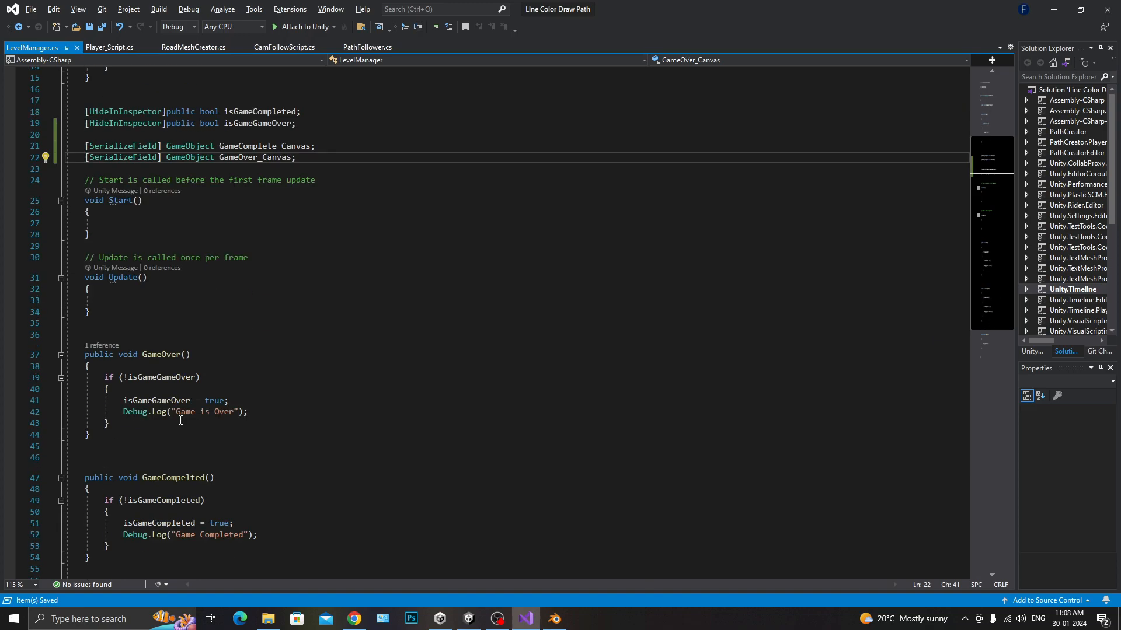
scroll(180, 420, "down", 4)
left_click(305, 273)
key("Up")
key("Return")
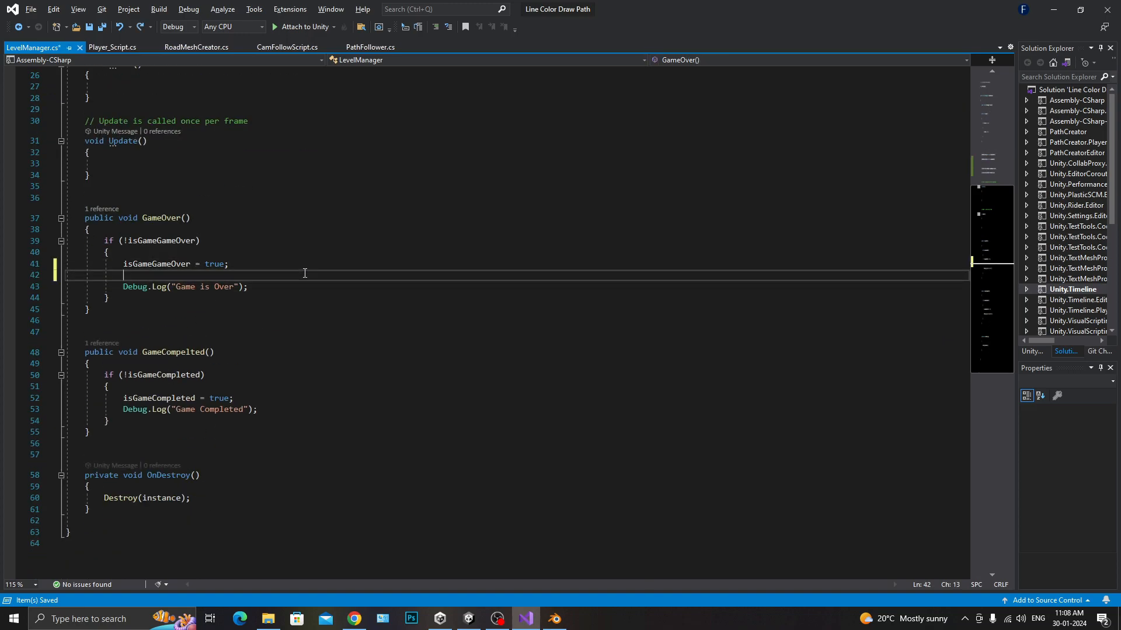
type("Game")
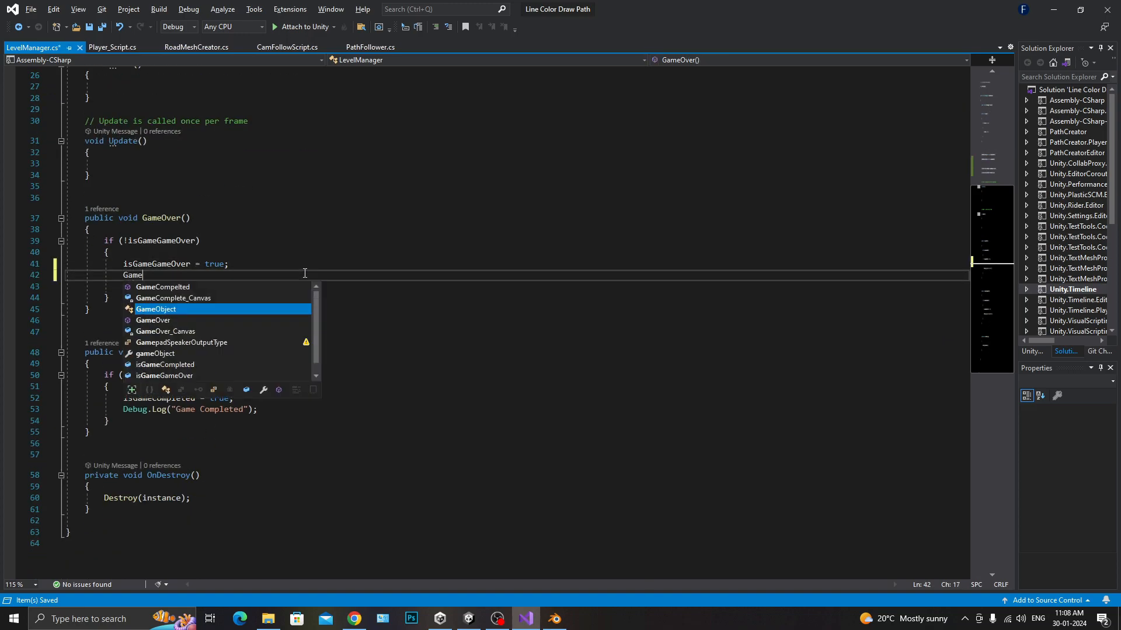
type("over")
key("Down")
type("_Canvas.SetA")
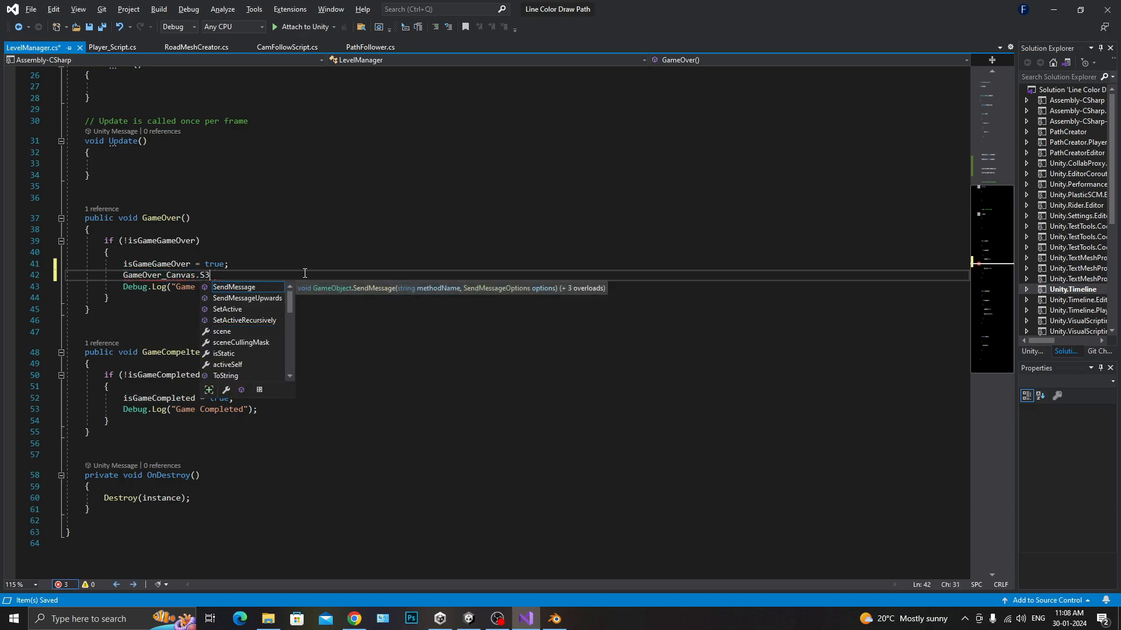
key("Tab")
type("(true);")
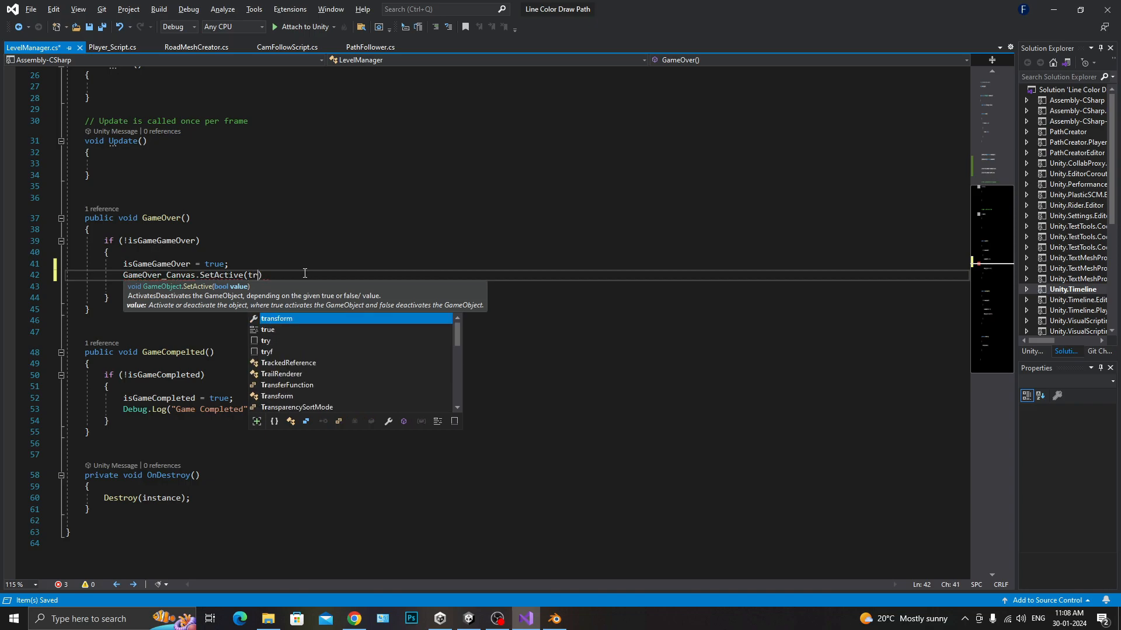
key("ctrl+s")
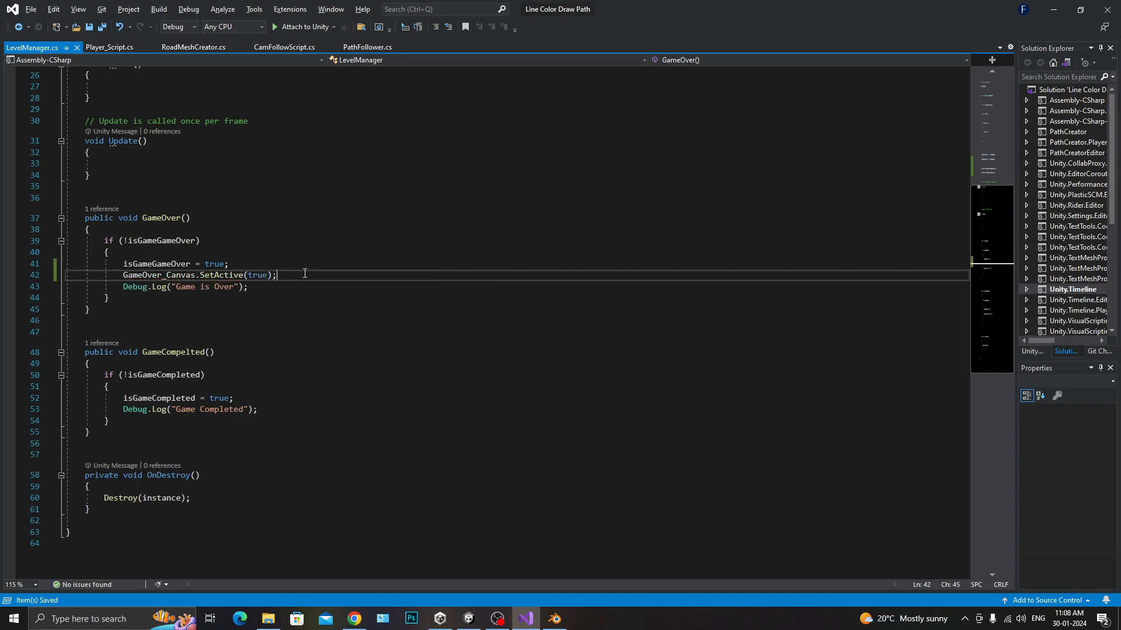
In GameCompelted(), add "GameOver_Canvas.SetActive(true);" after isGameCompleted = true and save the script
left_click(254, 406)
key("Up")
key("Return")
type("Game")
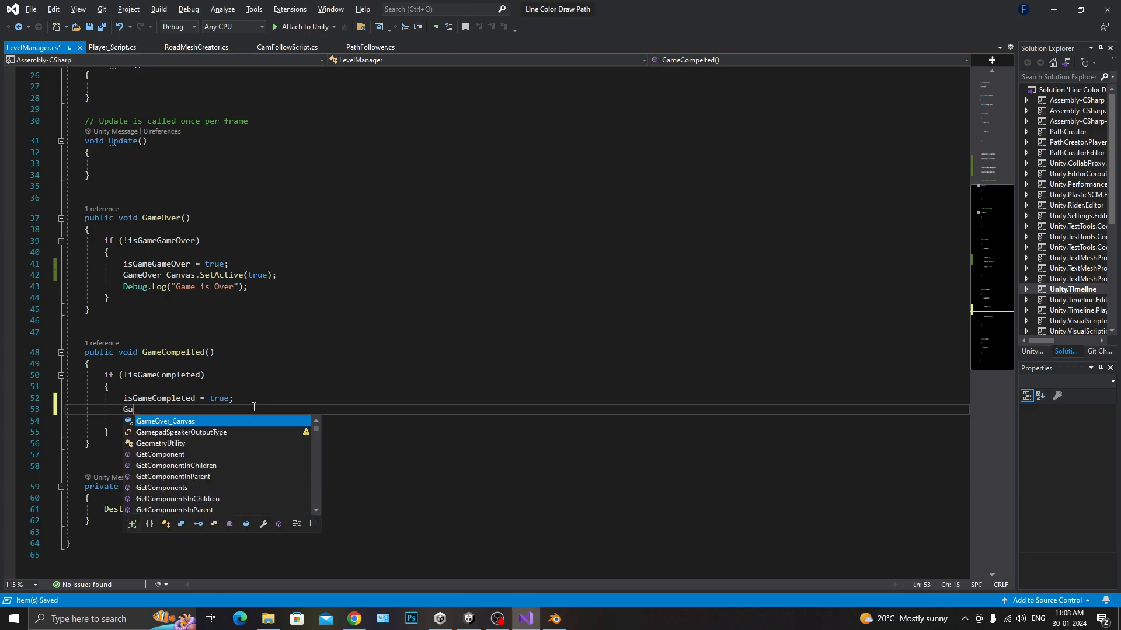
type("Over_Canvas.Set")
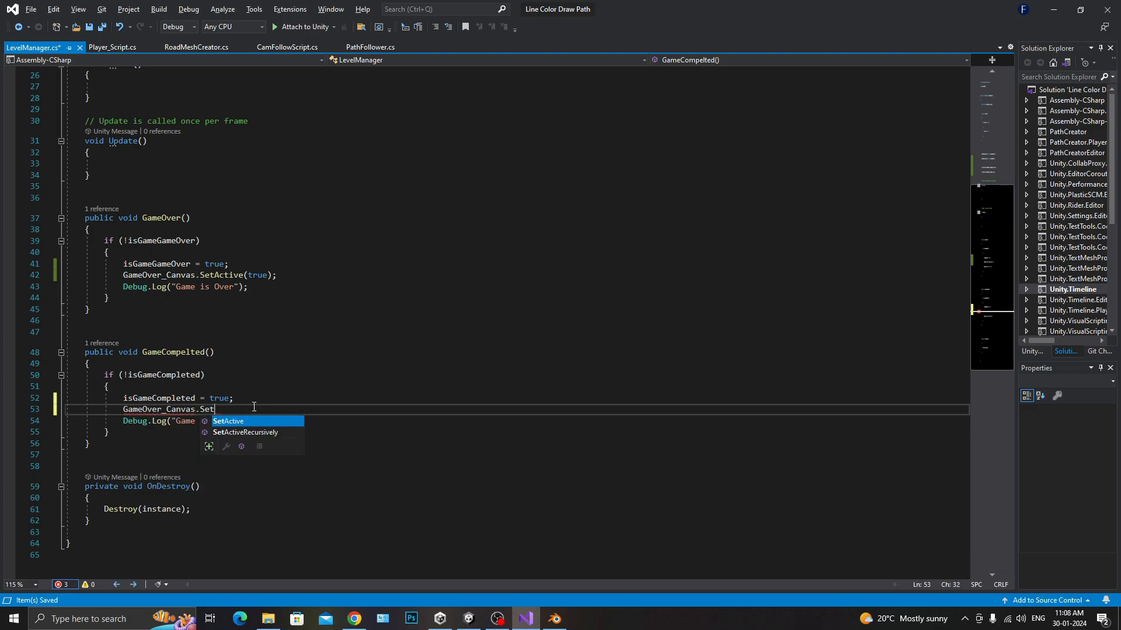
type("Active(true);")
key("ctrl+s")
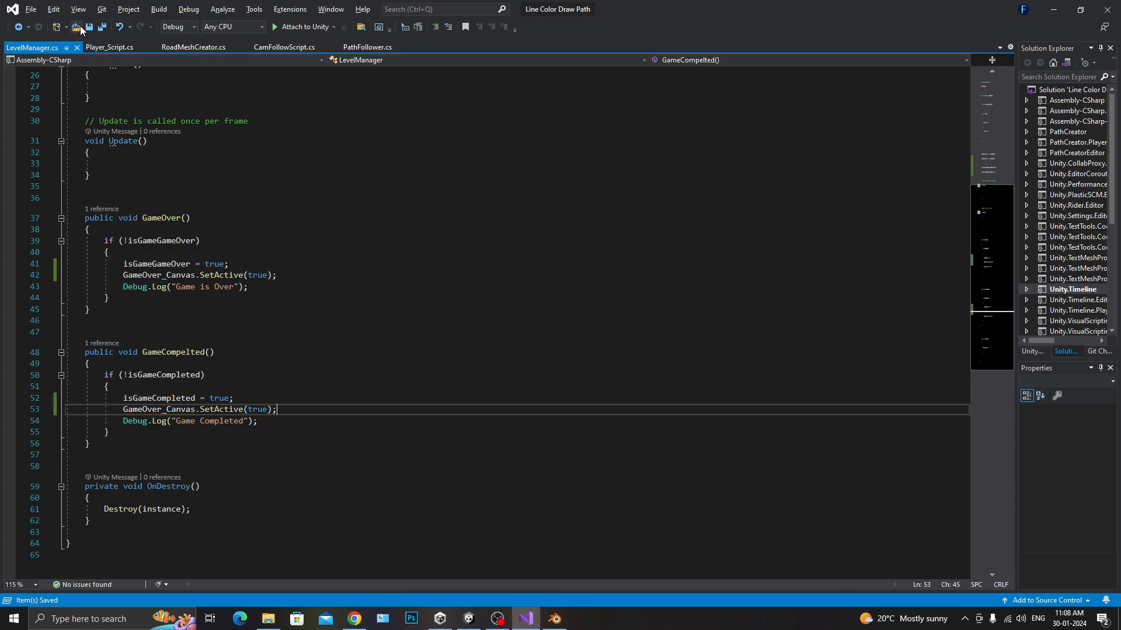
In PathFollower.cs, begin an if condition at the start of Update() that checks !LevelManager.instance.isGameCompleted
left_click(109, 47)
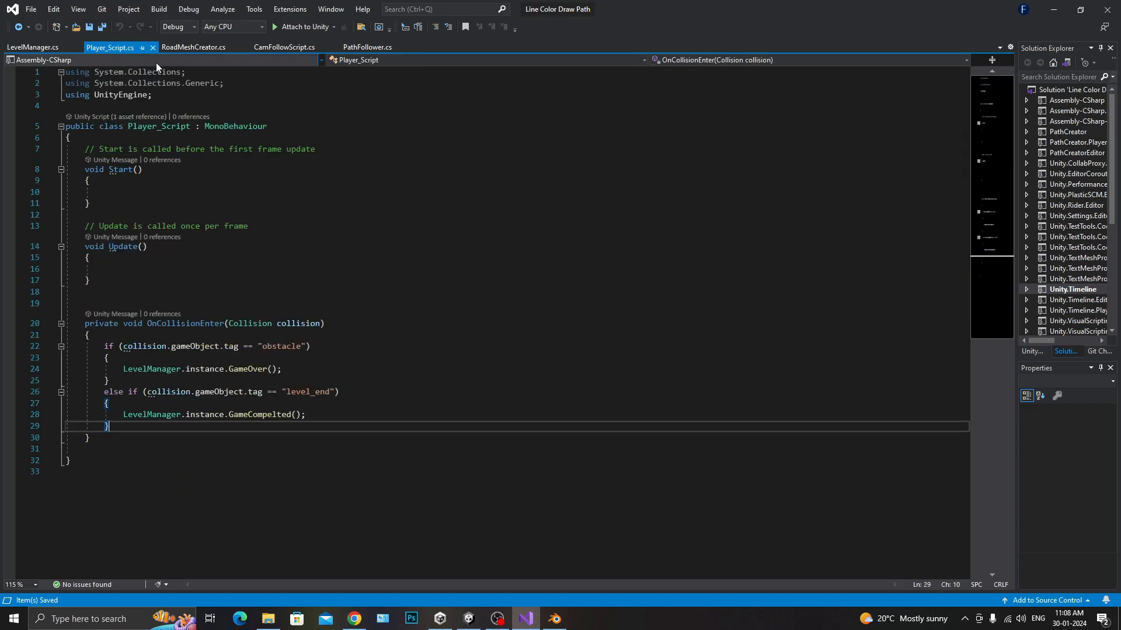
left_click(367, 47)
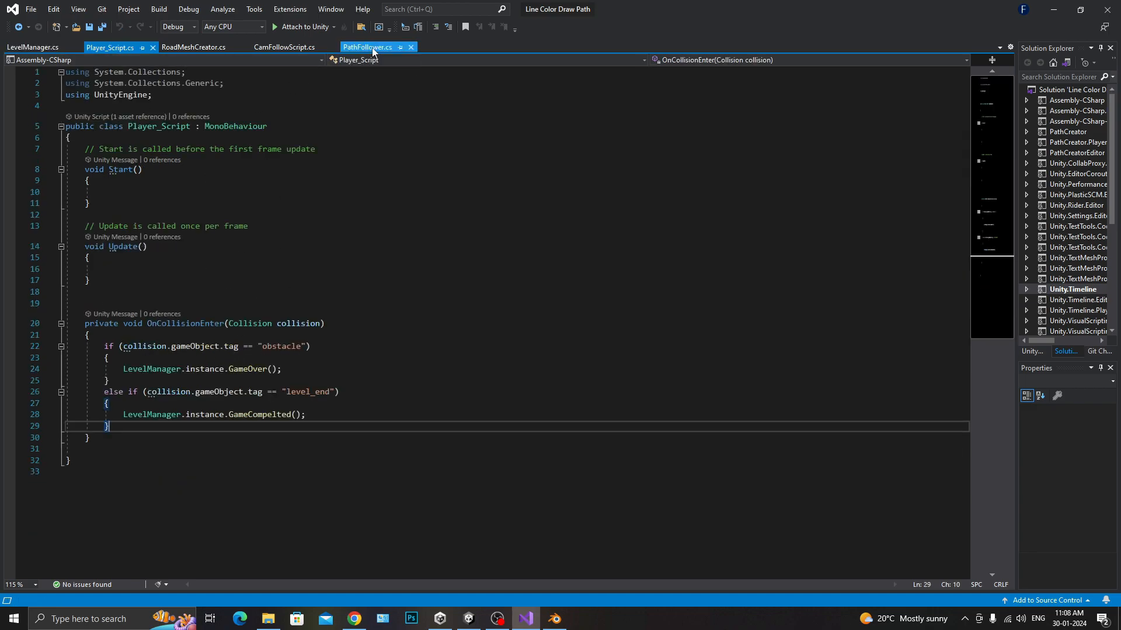
scroll(201, 267, "up", 3)
left_click(199, 253)
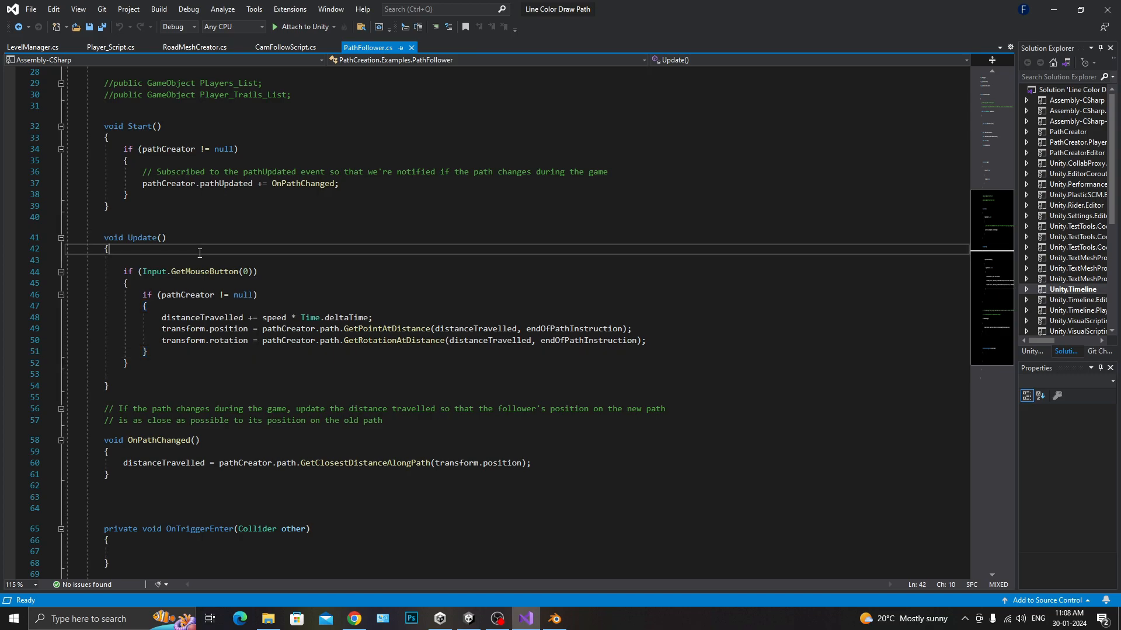
key("Return")
type("if(!")
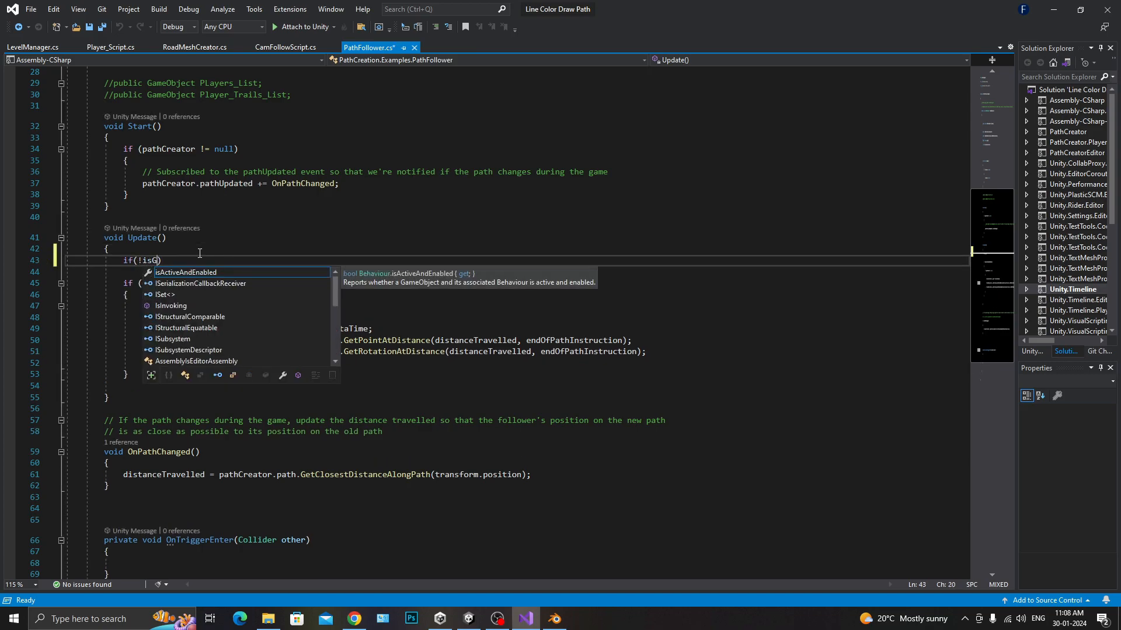
type("LevelManager.")
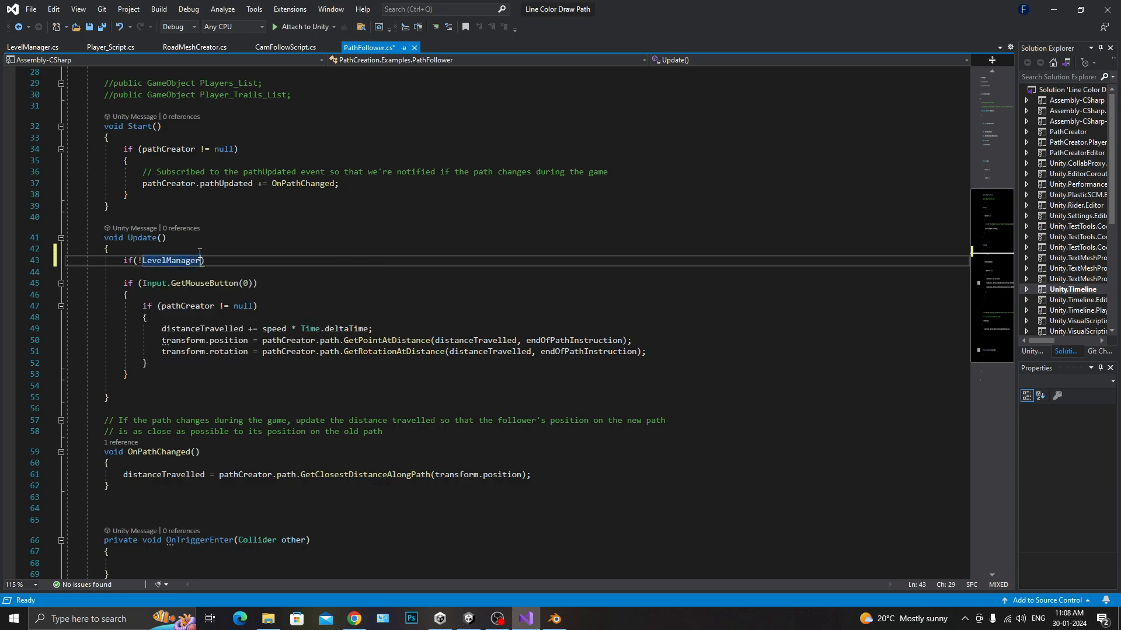
type("instance.")
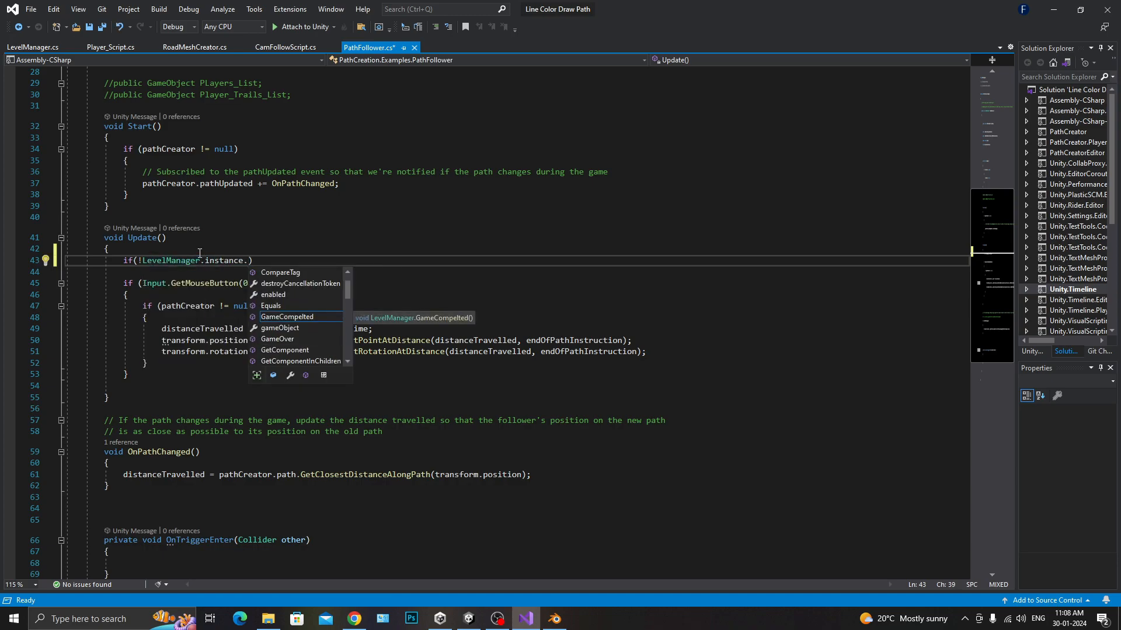
type("isGameCompleted")
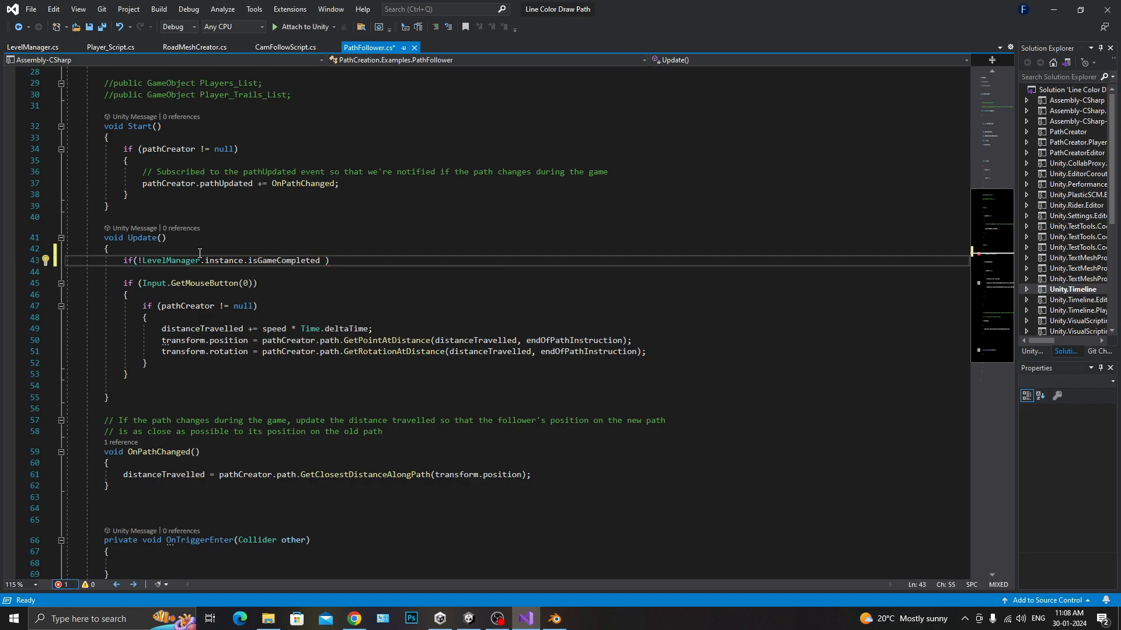
Extend the new if condition in Update() with "&& !LevelManager.instance.isGameGameOver" and close its parenthesis
type(" && !Lv")
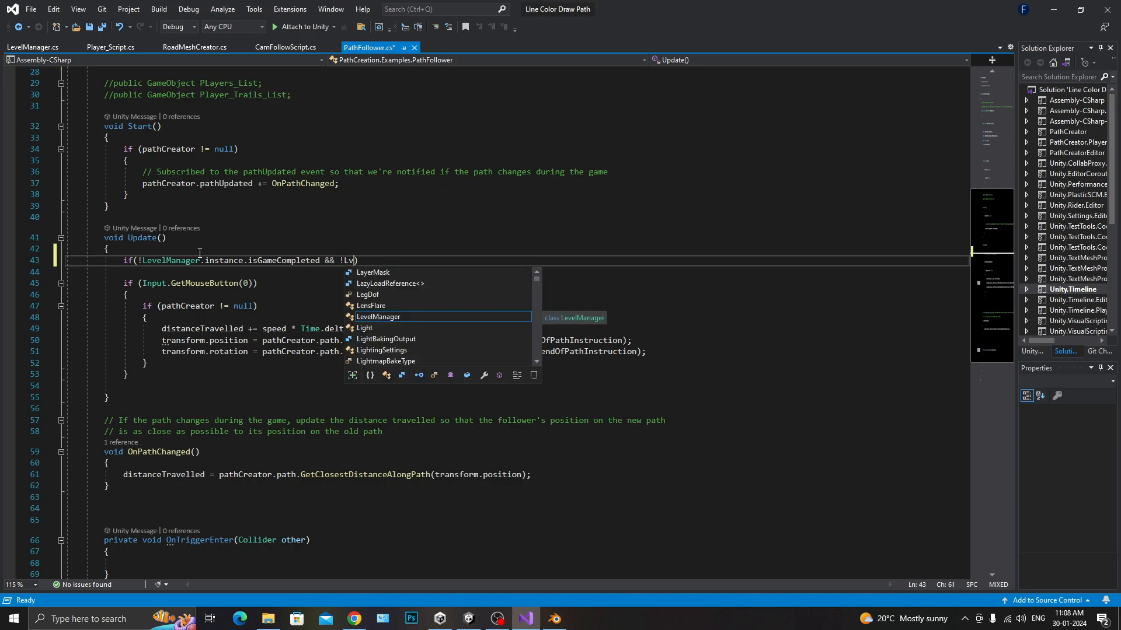
key("Tab")
type(".instance.")
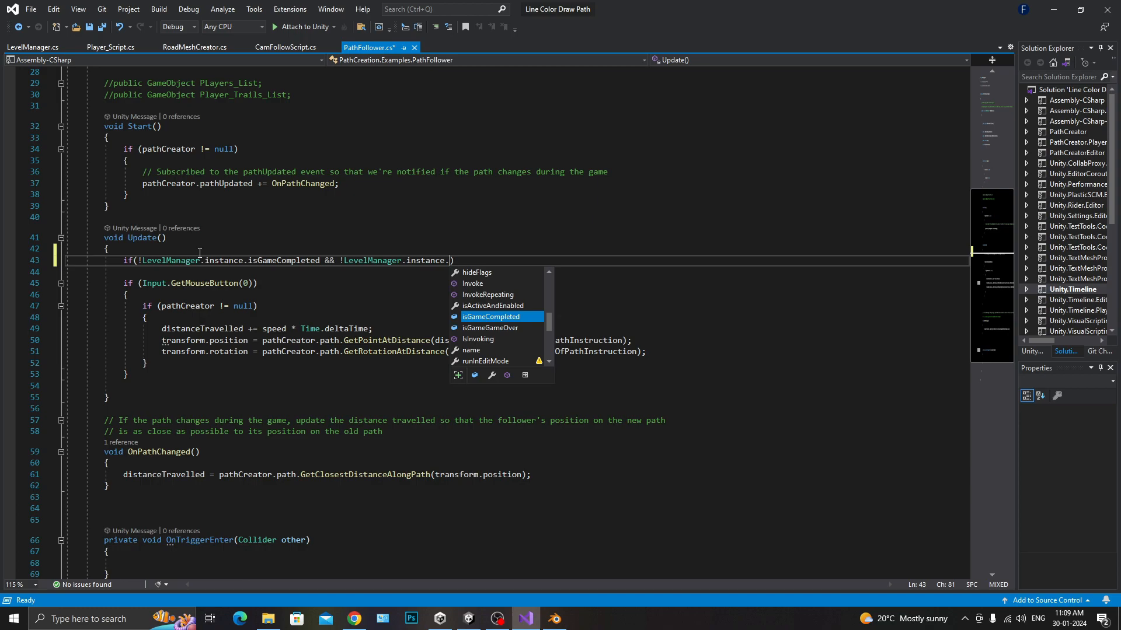
type("is")
key("Down")
key("Tab")
type(")")
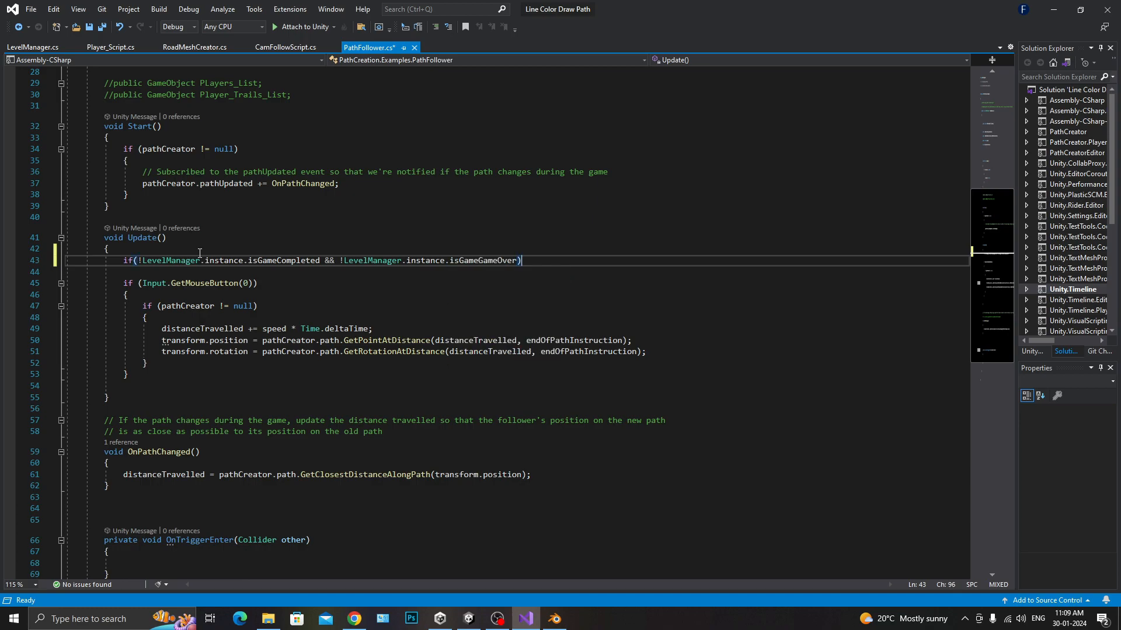
Enclose the Input.GetMouseButton(0) block in the new if statement's braces, remove the blank line after the opening brace, and save PathFollower.cs
key("Return")
type("{")
key("Return")
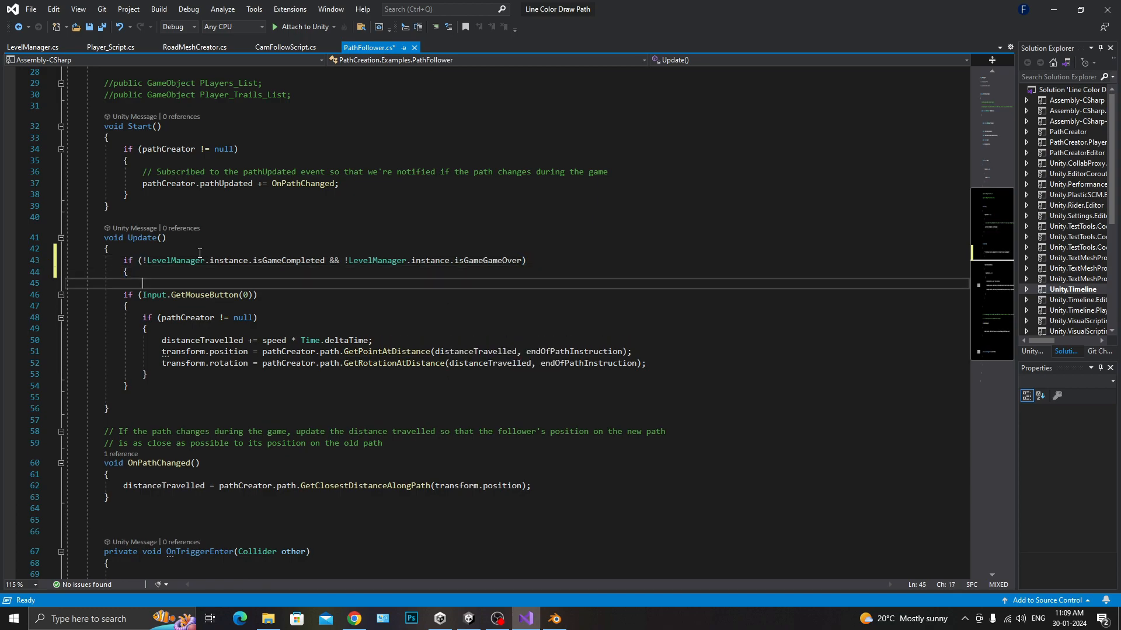
key("Down")
key("Down")
key("Down")
key("Down")
key("Down")
key("Down")
key("Down")
key("Down")
key("Down")
key("Return")
type("}")
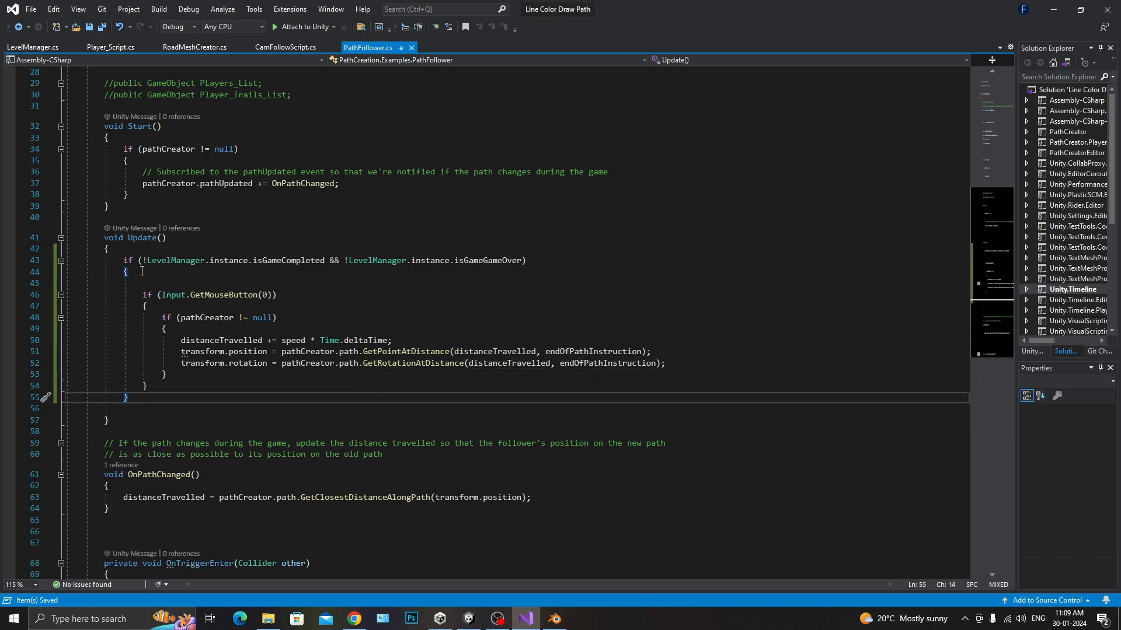
left_click(224, 271)
key("Delete")
key("ctrl+s")
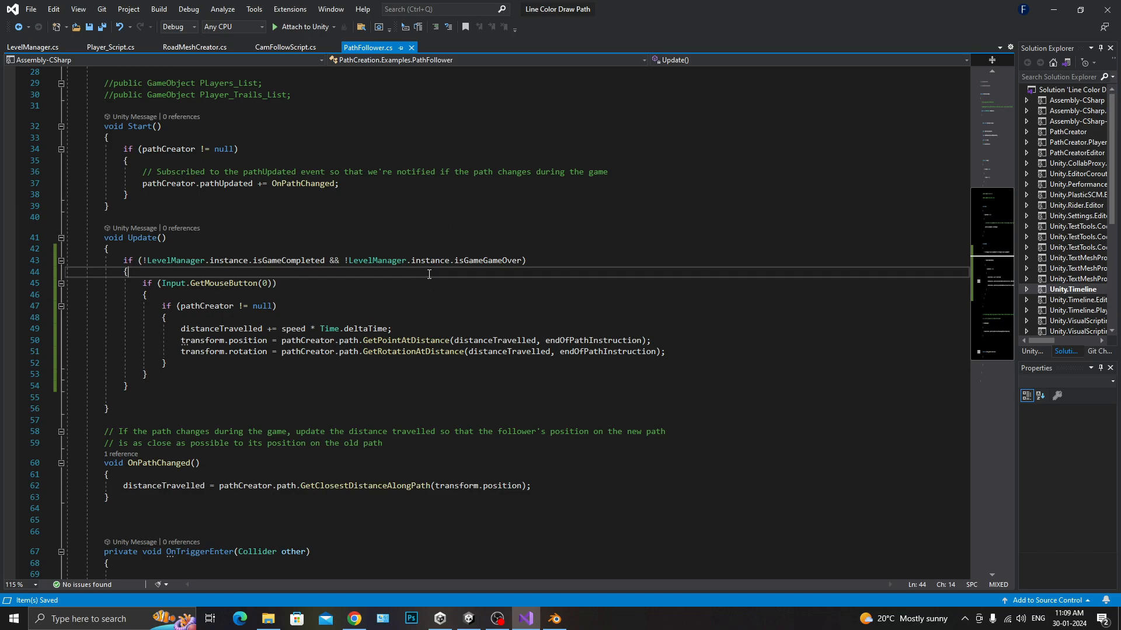
key("ctrl+Tab")
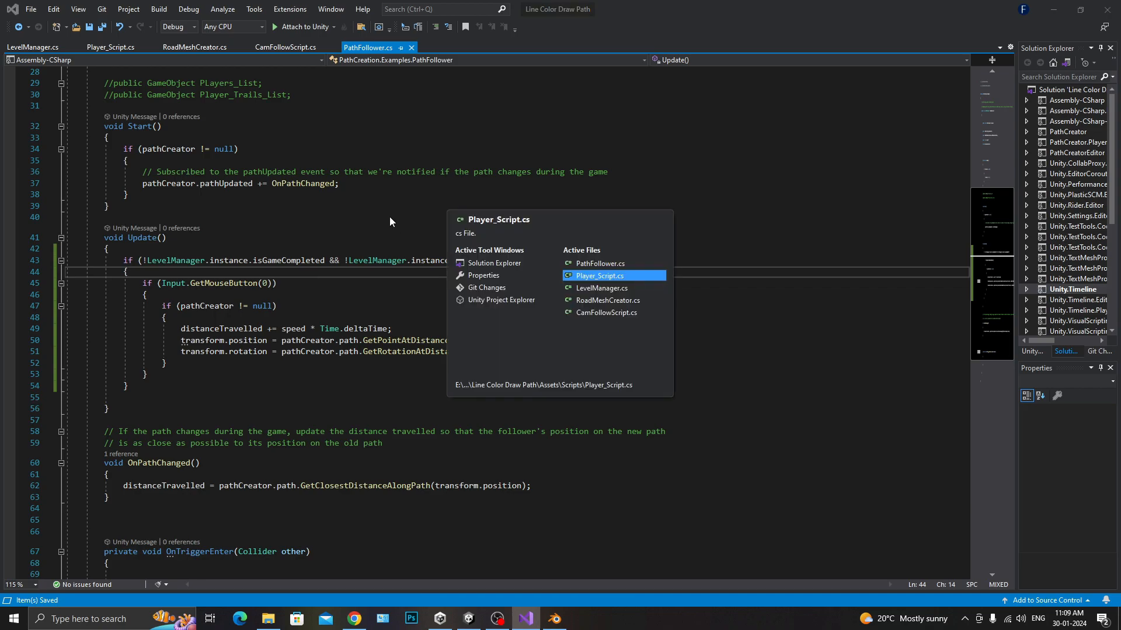
key("ctrl+Tab")
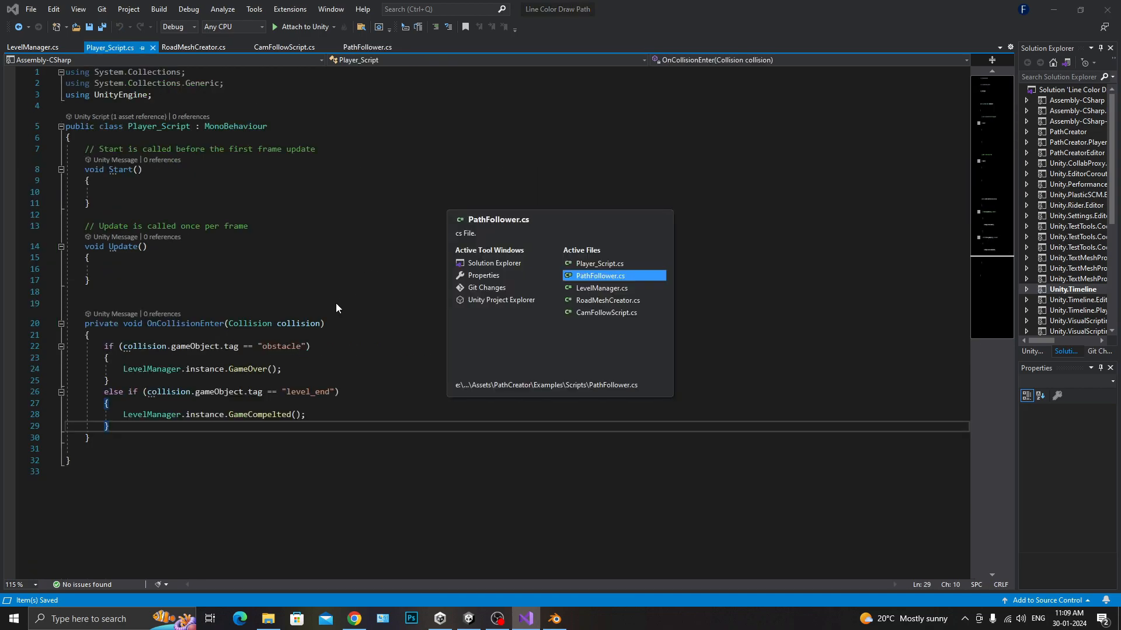
key("ctrl+Tab")
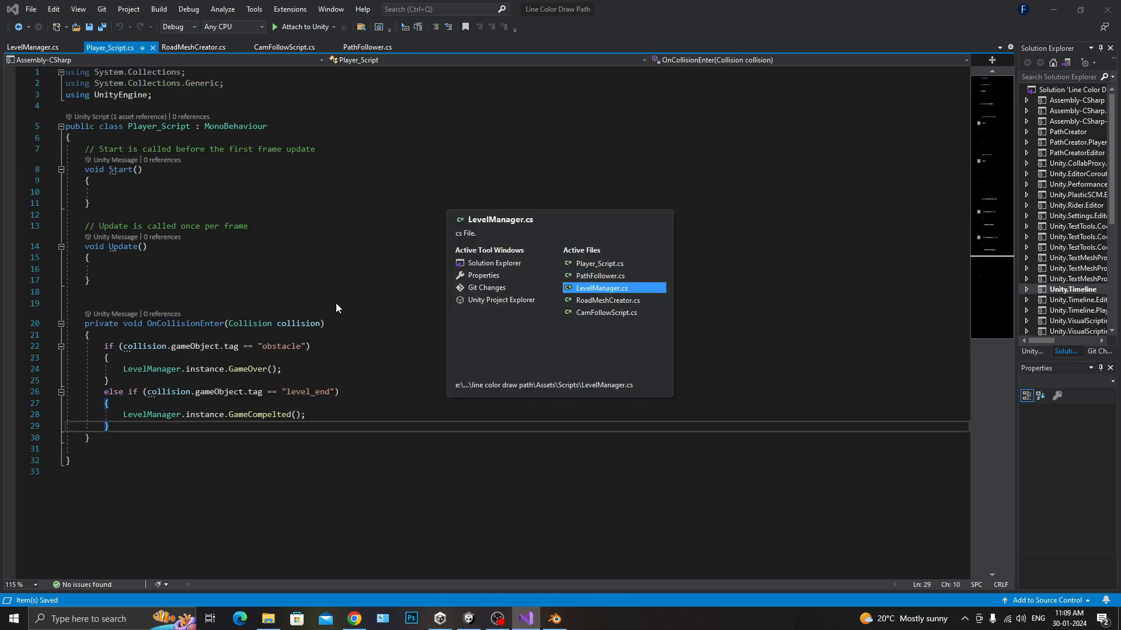
Switch to Unity, assign GameComplete_Canvas and GameOver_Canvas to the matching Level Manager script fields on LeveManager, and save the scene
key("alt+Tab")
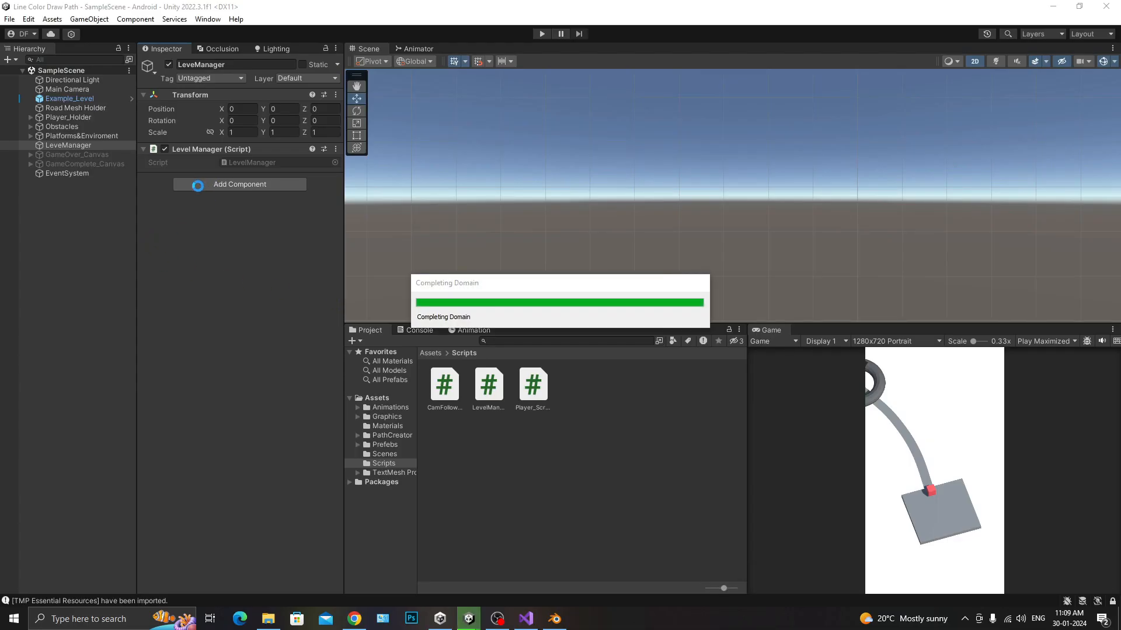
left_click_drag(111, 165, 244, 174)
left_click_drag(93, 154, 233, 187)
key("ctrl+s")
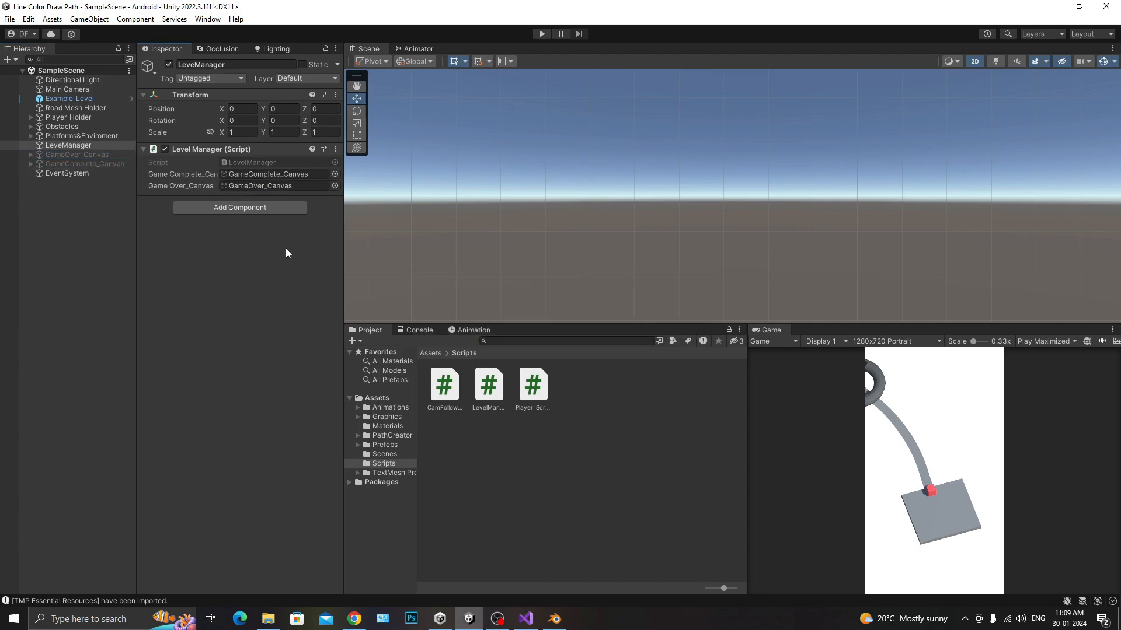
Play-test the game by running the player into an obstacle, and stop play mode
left_click(542, 34)
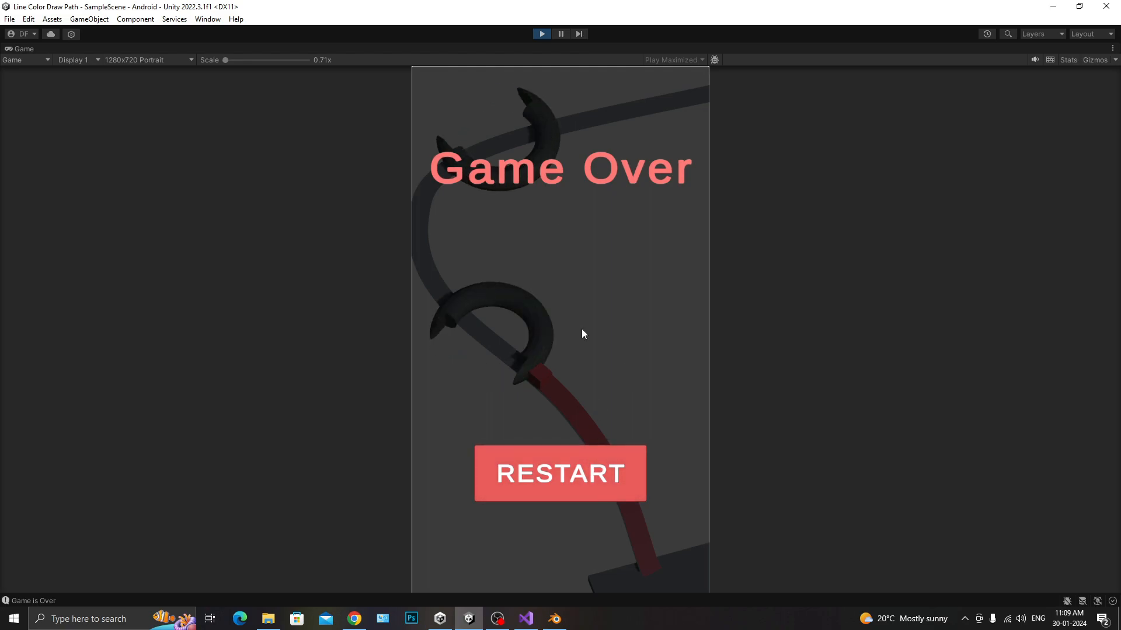
left_click(541, 33)
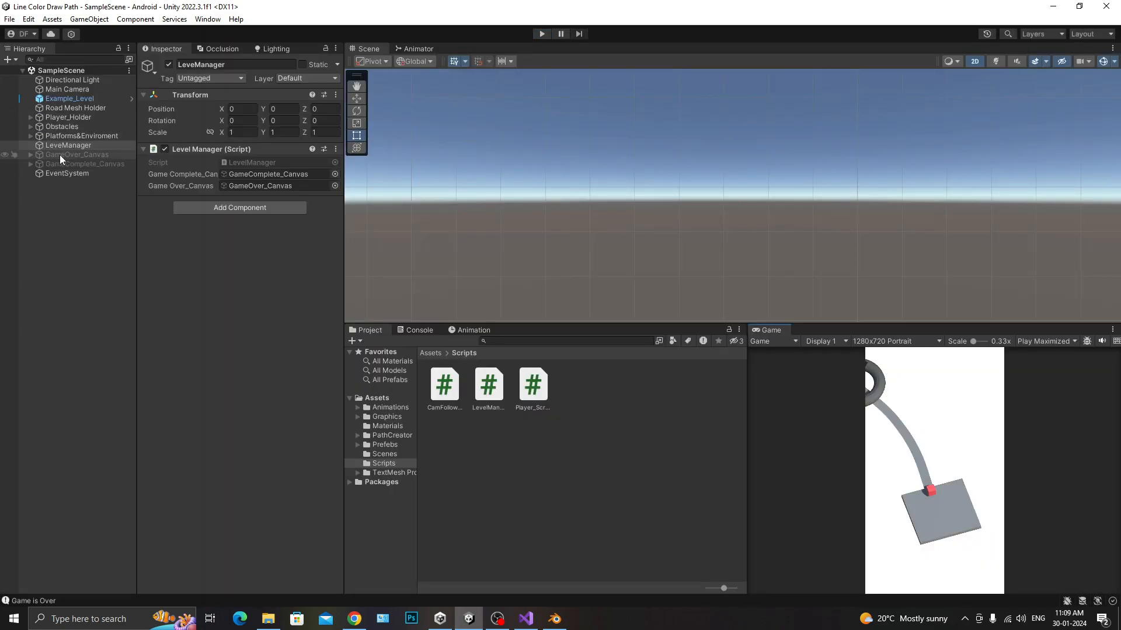
Activate the GameOver_Canvas and GameComplete_Canvas objects together
left_click(62, 155)
left_click(76, 163, "ctrl")
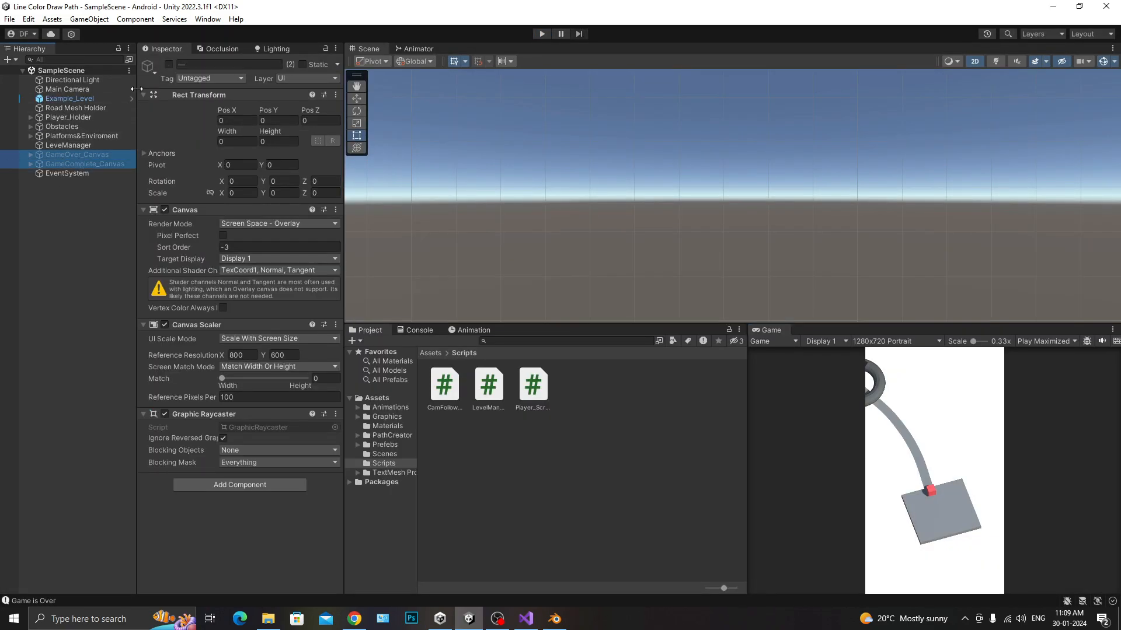
left_click(169, 64)
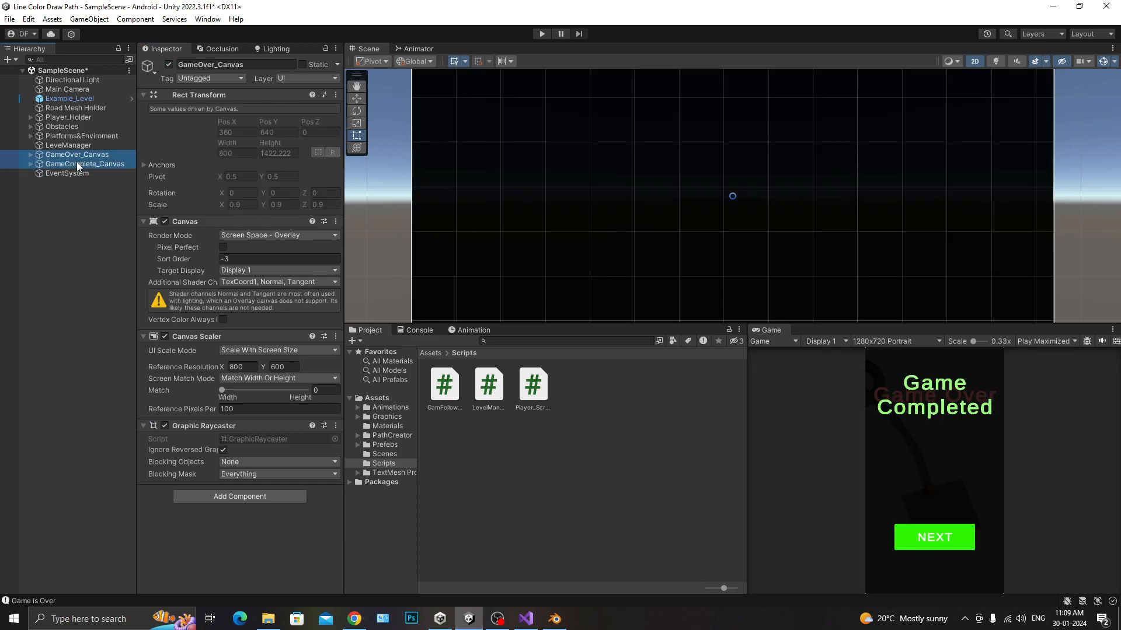
Set the X, Y and Z scale of the Panel objects under both canvases to 1.01 and save the scene
left_click(76, 163)
left_click(75, 182, "ctrl")
left_click(240, 193)
type("1.01")
key("Tab")
type("1.01")
key("Tab")
key("ctrl+s")
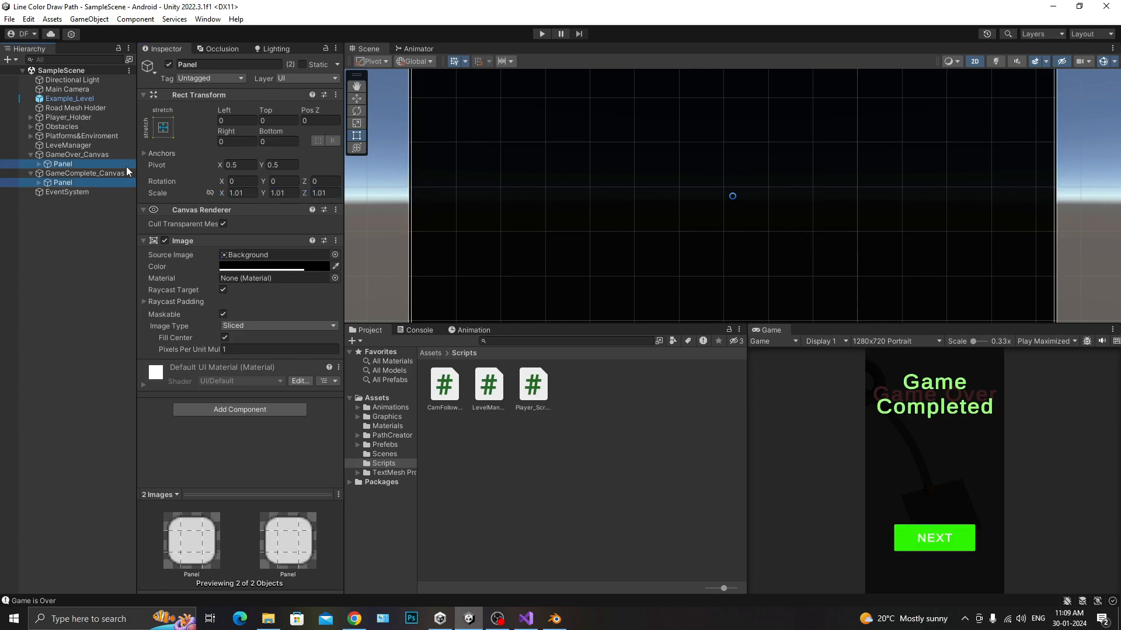
Collapse GameComplete_Canvas and GameOver_Canvas in the scene hierarchy
left_click(126, 167)
key("Down")
key("Left")
key("Up")
key("Left")
key("Left")
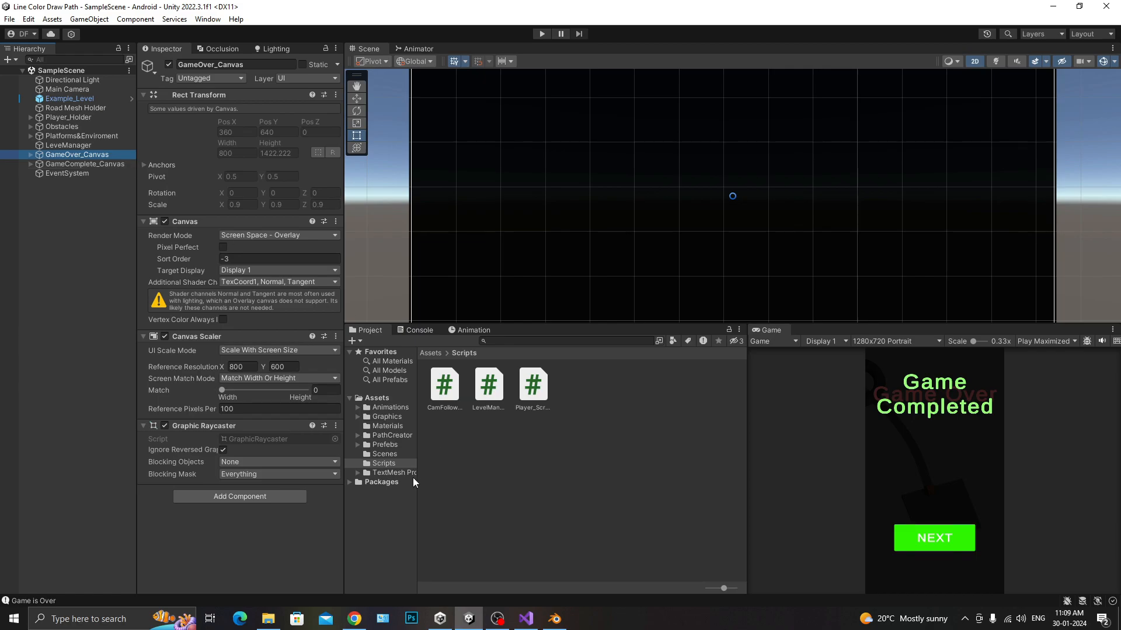
Create a folder named UI inside the project's Scripts folder
left_click(382, 455)
left_click(384, 463)
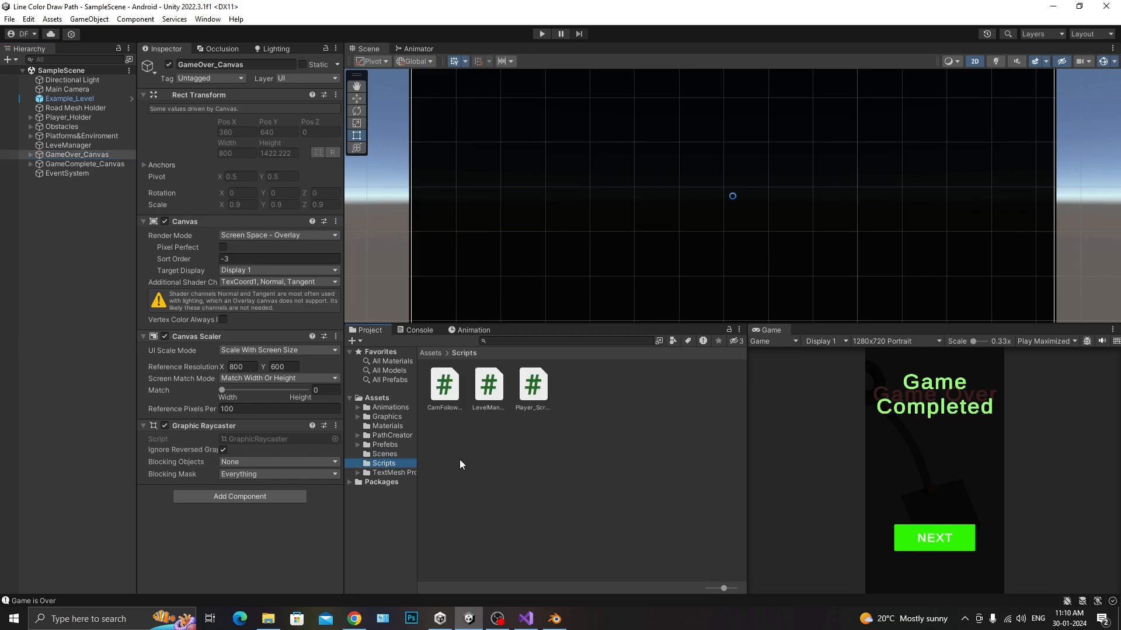
right_click(497, 484)
mouse_move(549, 171)
left_click(724, 80)
type("UI")
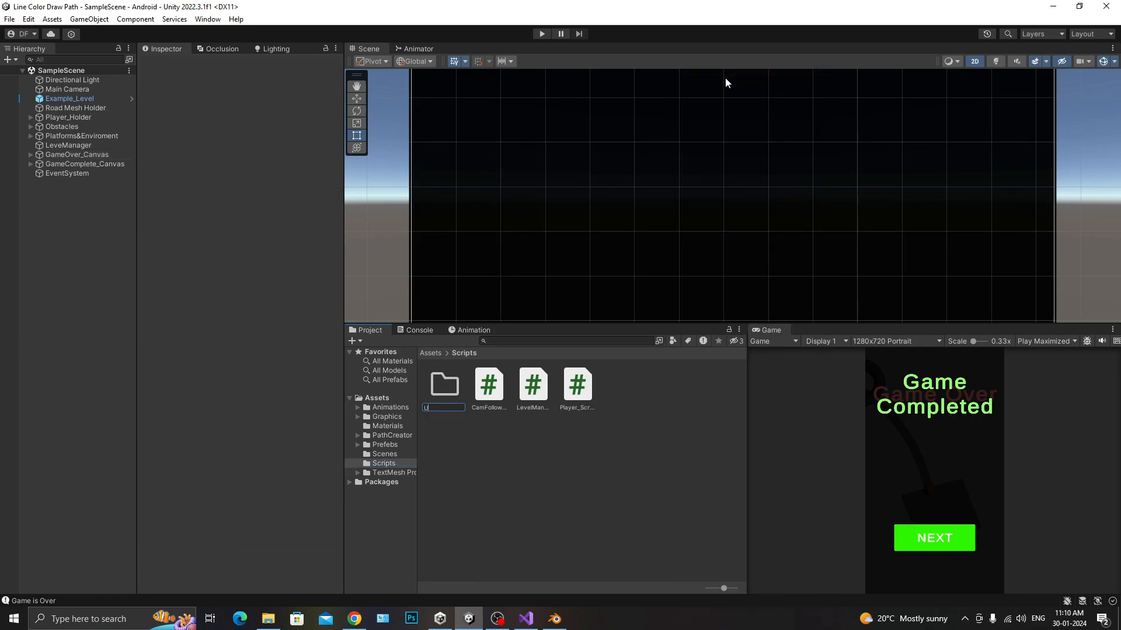
key("Return")
Create a C# script named Game_Ui_Scripts in the Scripts/UI folder
right_click(578, 456)
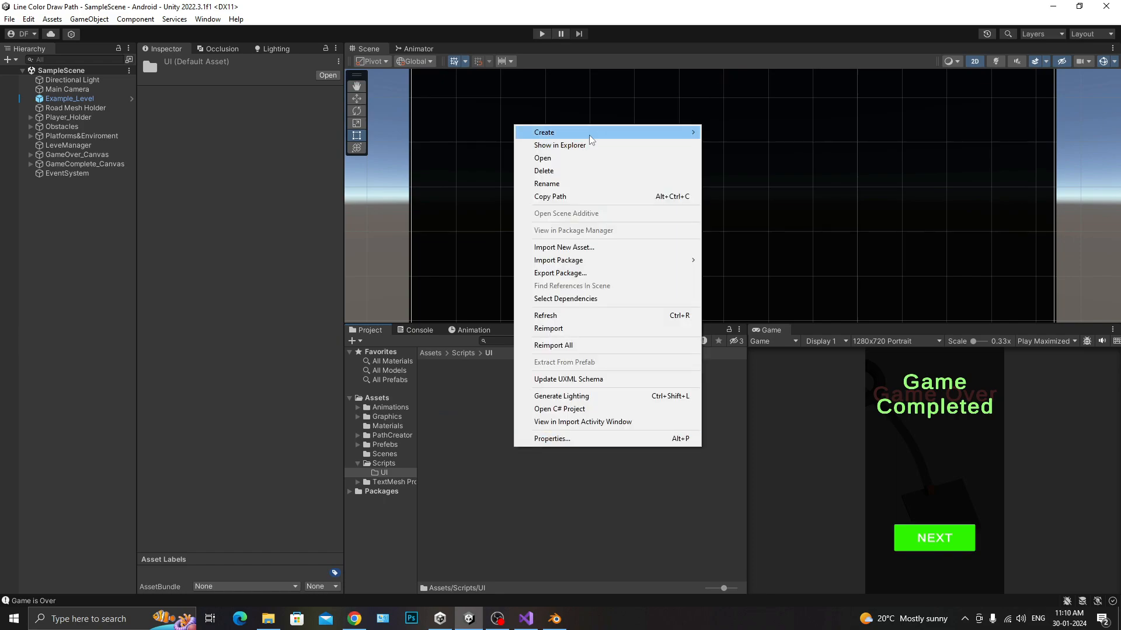
mouse_move(590, 133)
left_click(734, 97)
type("Game")
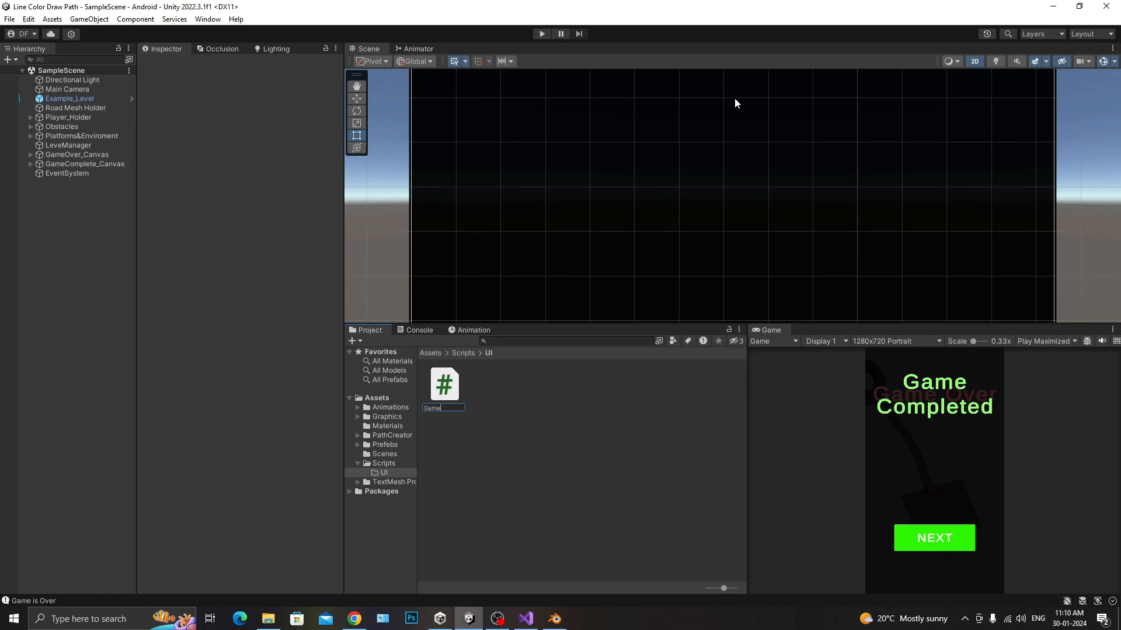
type("_Buttonpts")
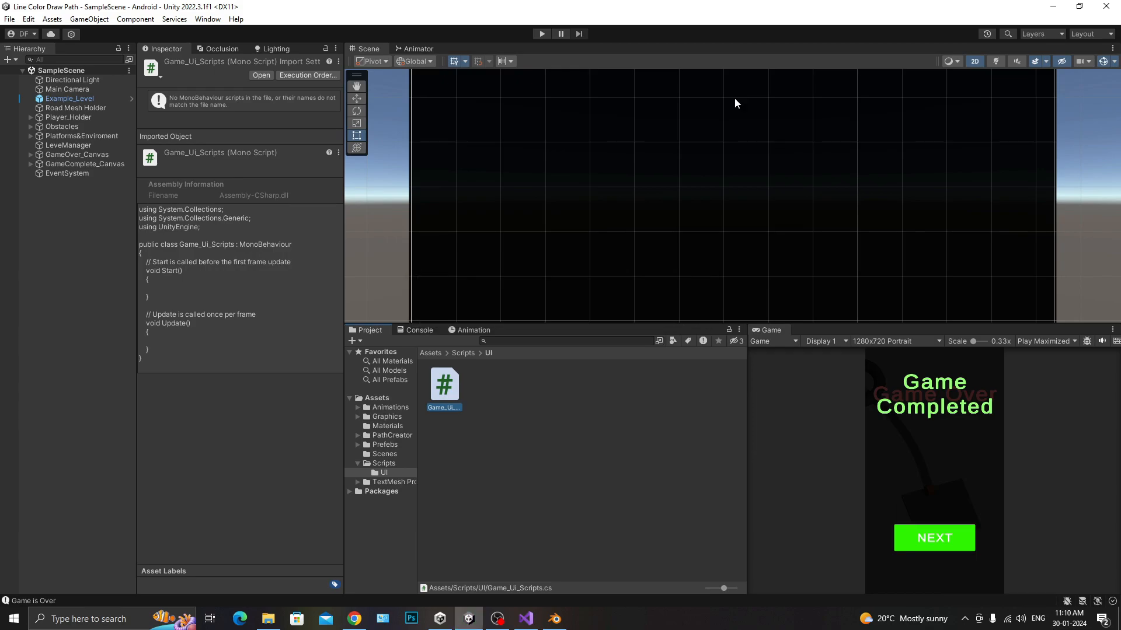
Clear the console and open the Game_Ui_Scripts script in Visual Studio, ready to edit inside its class
left_click(419, 330)
left_click(359, 341)
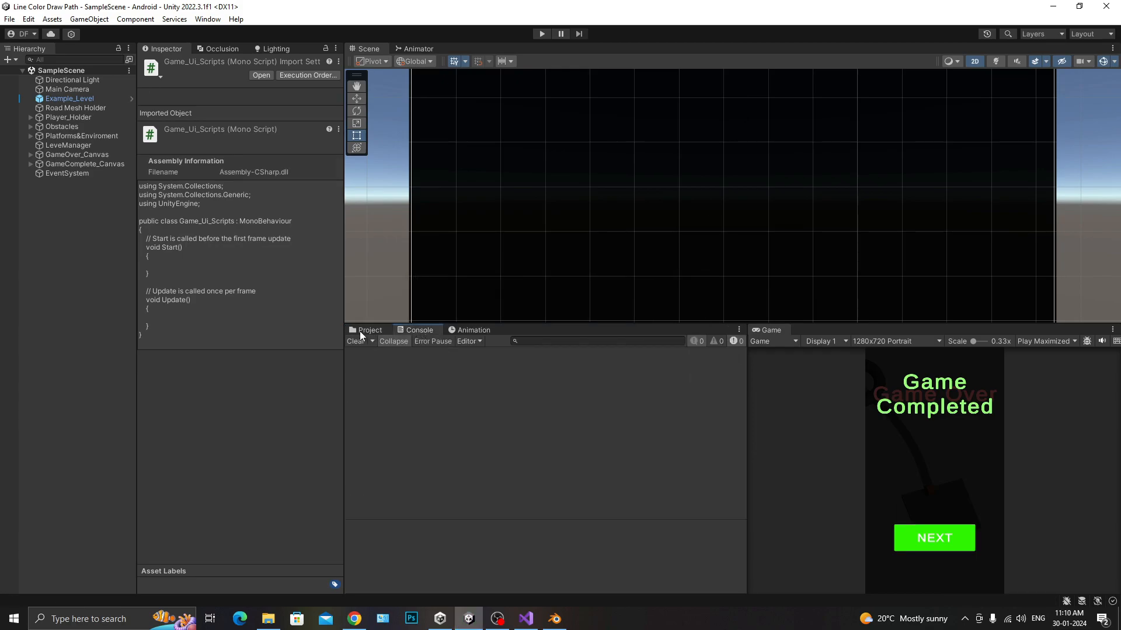
left_click(367, 331)
left_click(445, 400)
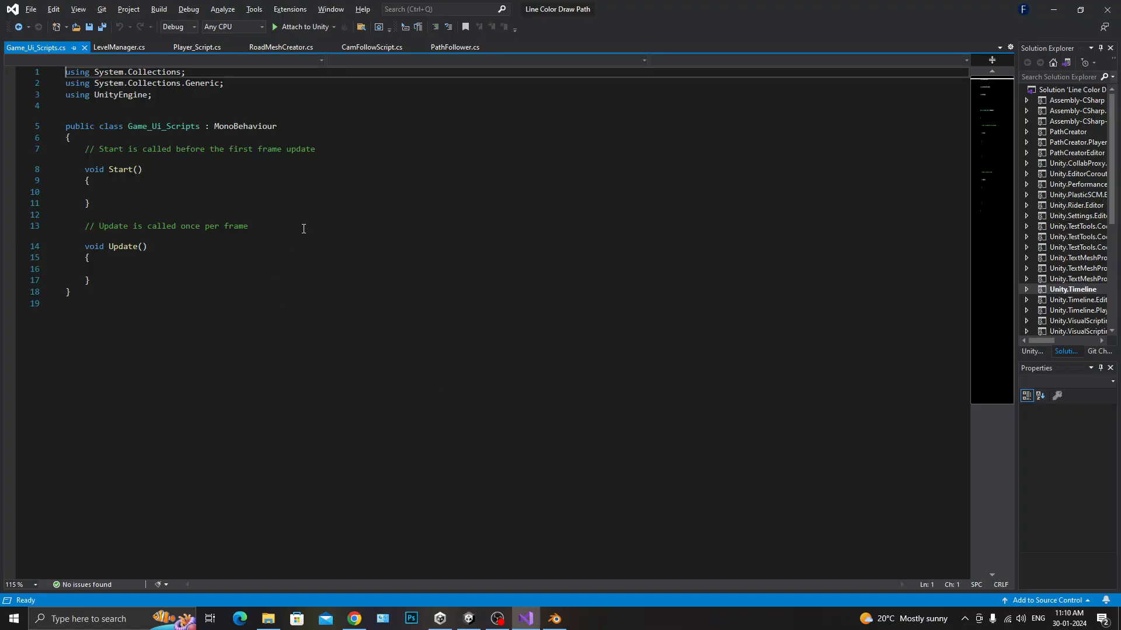
left_click(252, 140)
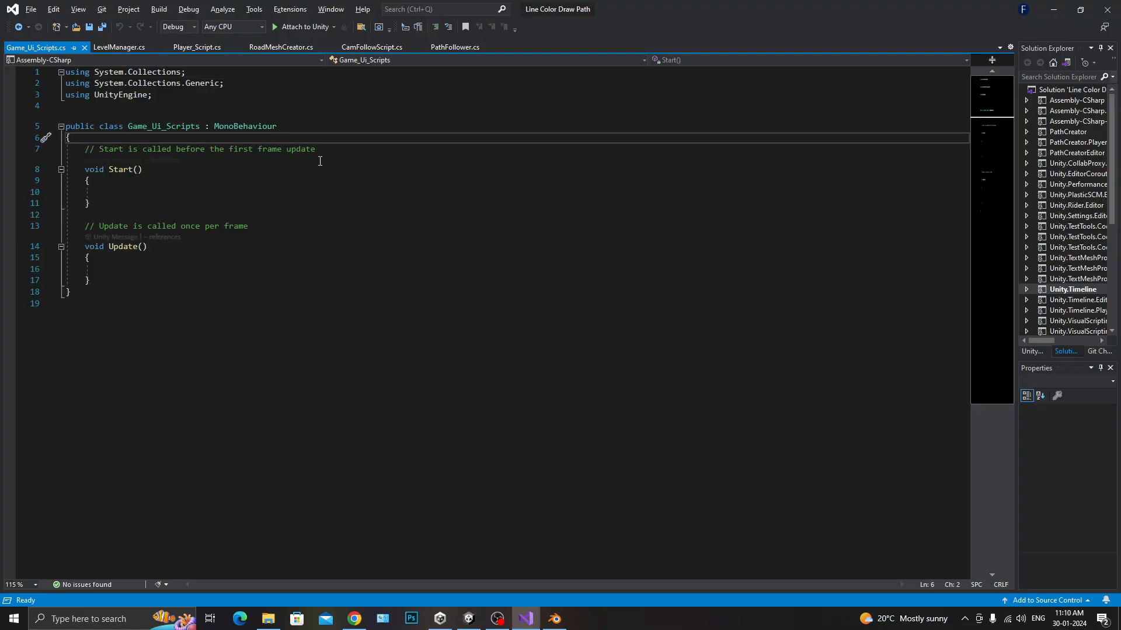
Replace the default Start and Update methods in Game_Ui_Scripts with an empty public void Restart_Button() method
left_click_drag(245, 279, 88, 153)
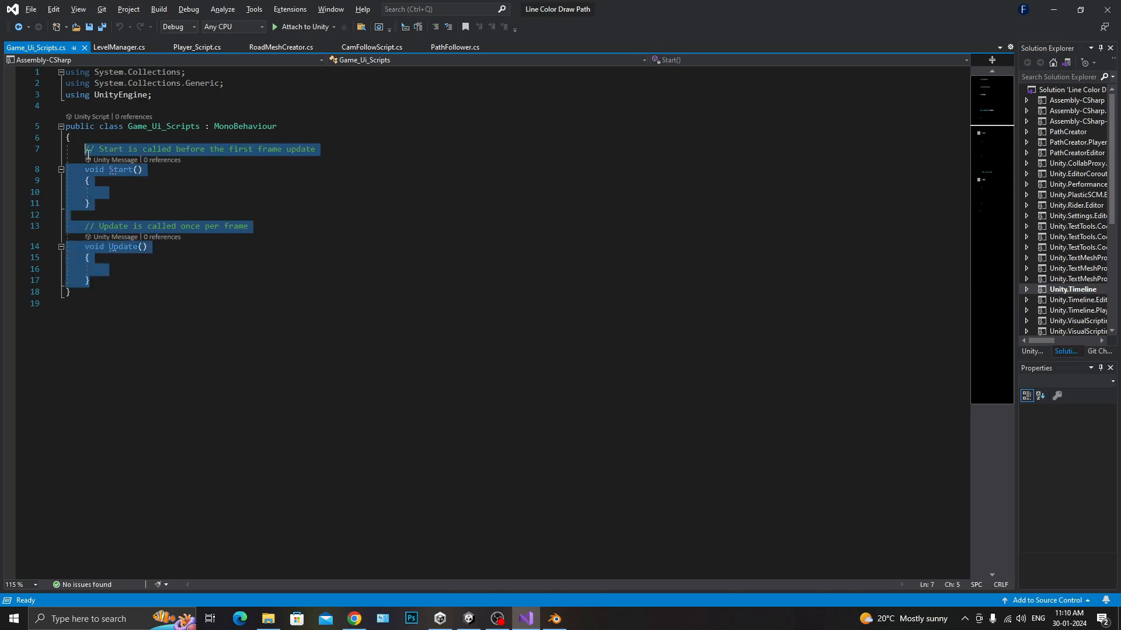
key("Delete")
key("Return")
key("Return")
key("Return")
key("Up")
type("public void Restart_Button")
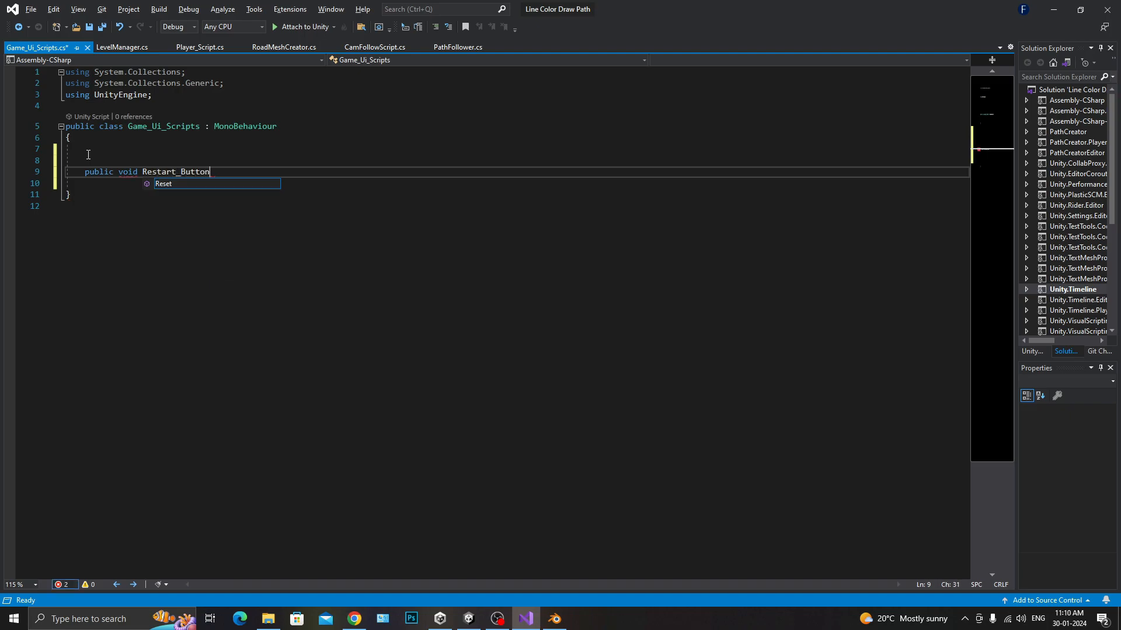
key("Return")
key("Return")
key("Return")
key("Return")
key("Return")
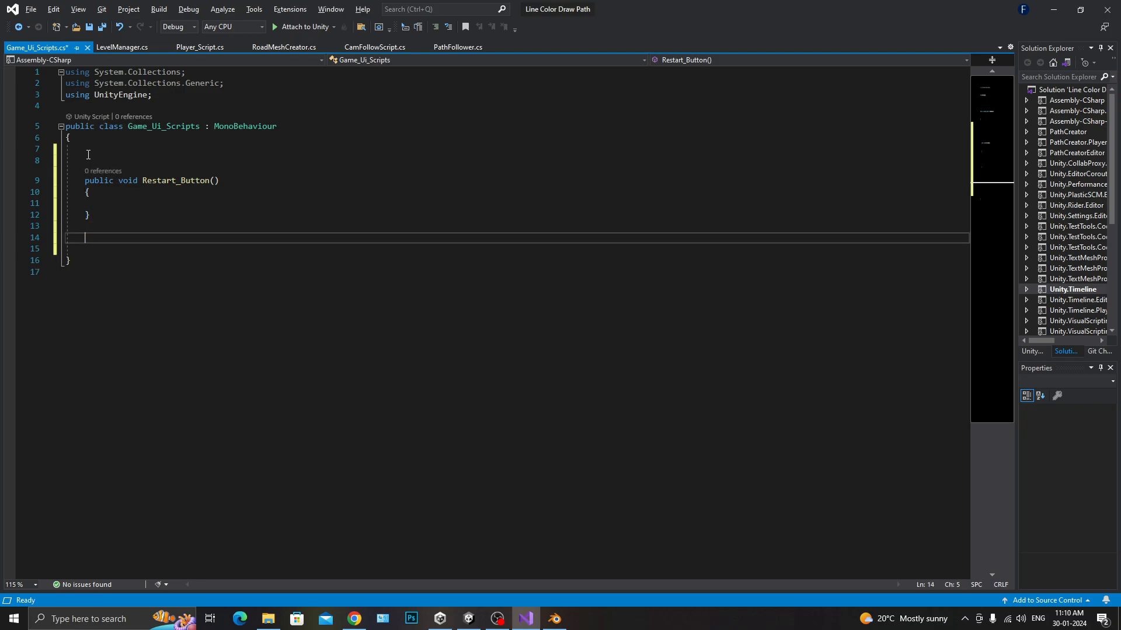
Add an empty public void Next_Button() method below Restart_Button and save the script
type("public boi")
key("BackSpace")
key("BackSpace")
key("BackSpace")
type("void Nex")
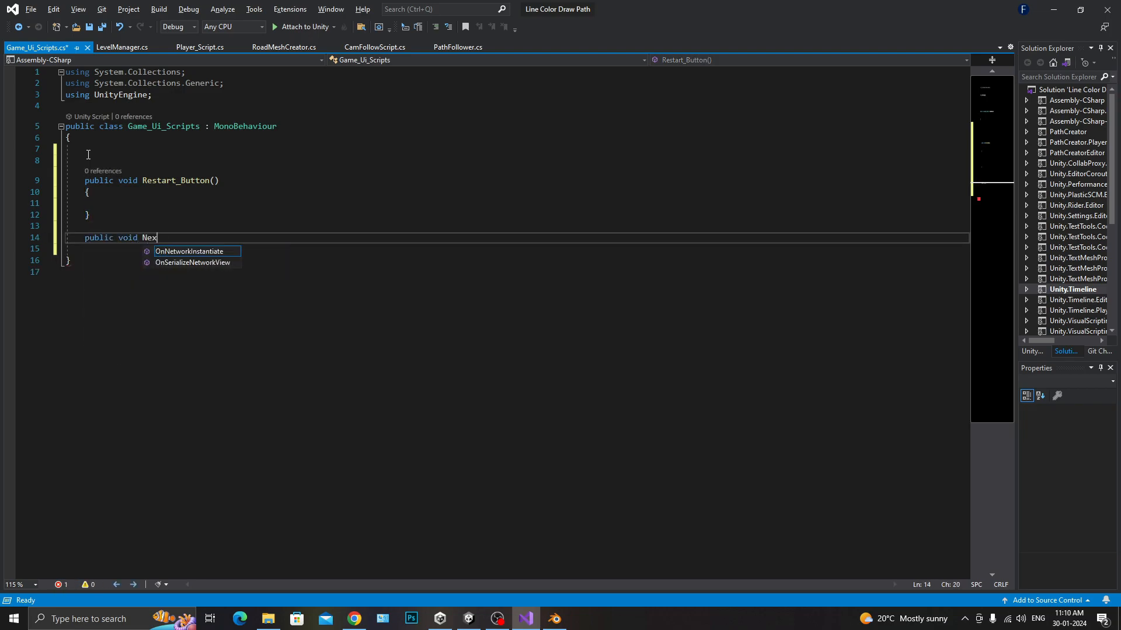
type("t_Button(")
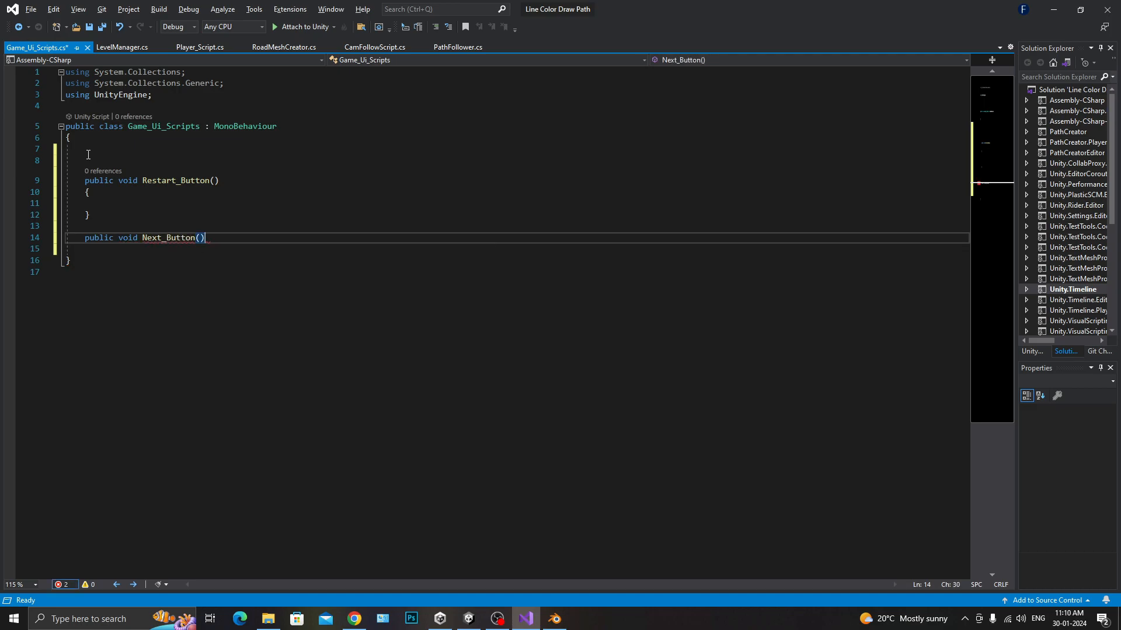
key("Return")
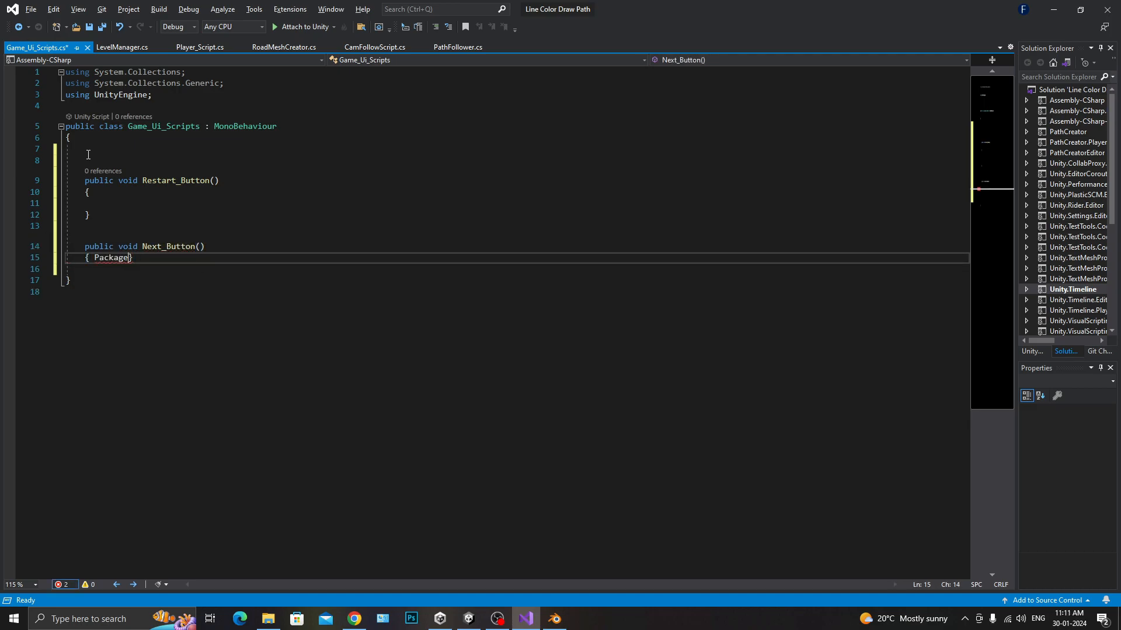
key("Return")
key("ctrl+s")
Import the UnityEngine.SceneManagement namespace below the existing using lines of the script
left_click(178, 94)
key("Return")
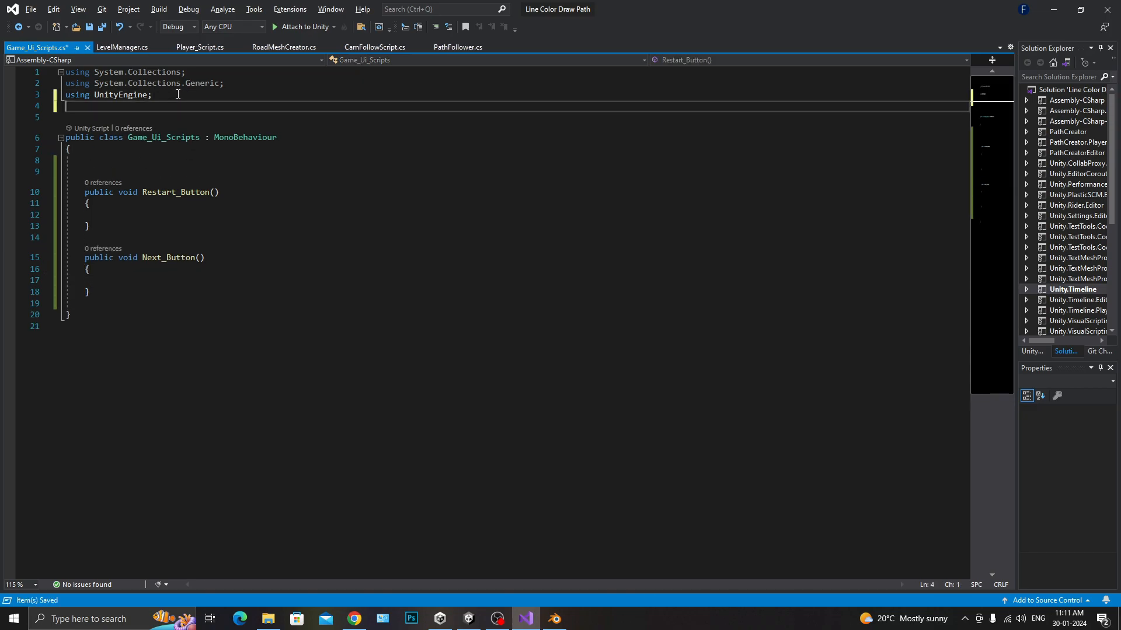
type("using UnityEngine.SC")
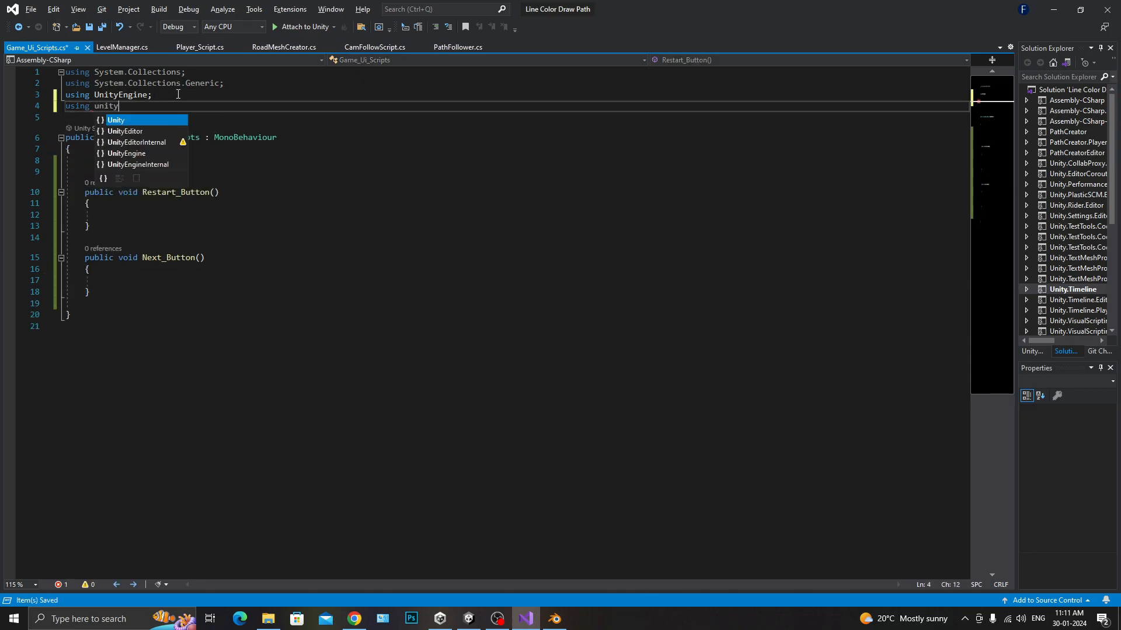
type("e")
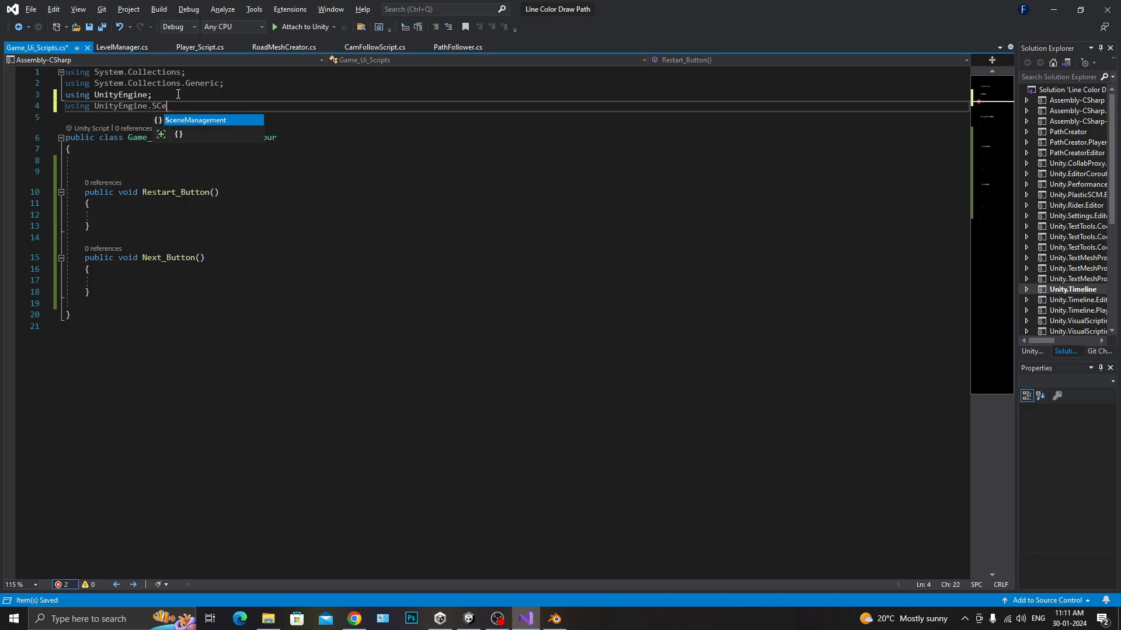
key("Tab")
Make Restart_Button call SceneManager.LoadScene(0); and save the script
left_click(149, 213)
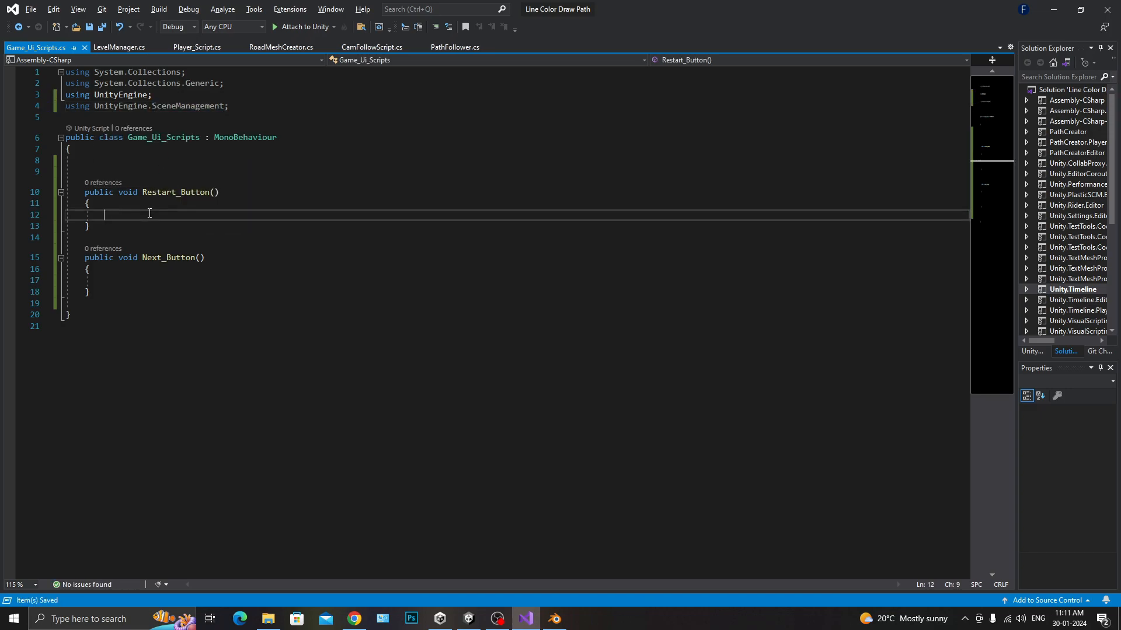
type("Sce")
key("Down")
key("Tab")
type(".loadedSceneCount")
key("Tab")
key("Down")
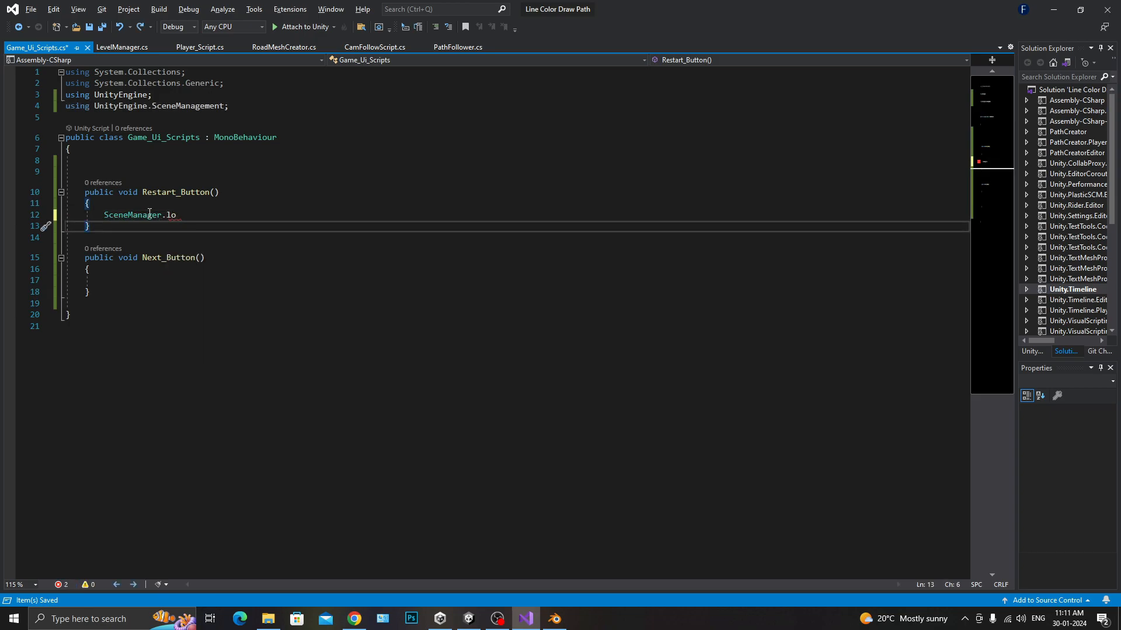
key("Up")
key("ctrl+space")
key("Tab")
type("(")
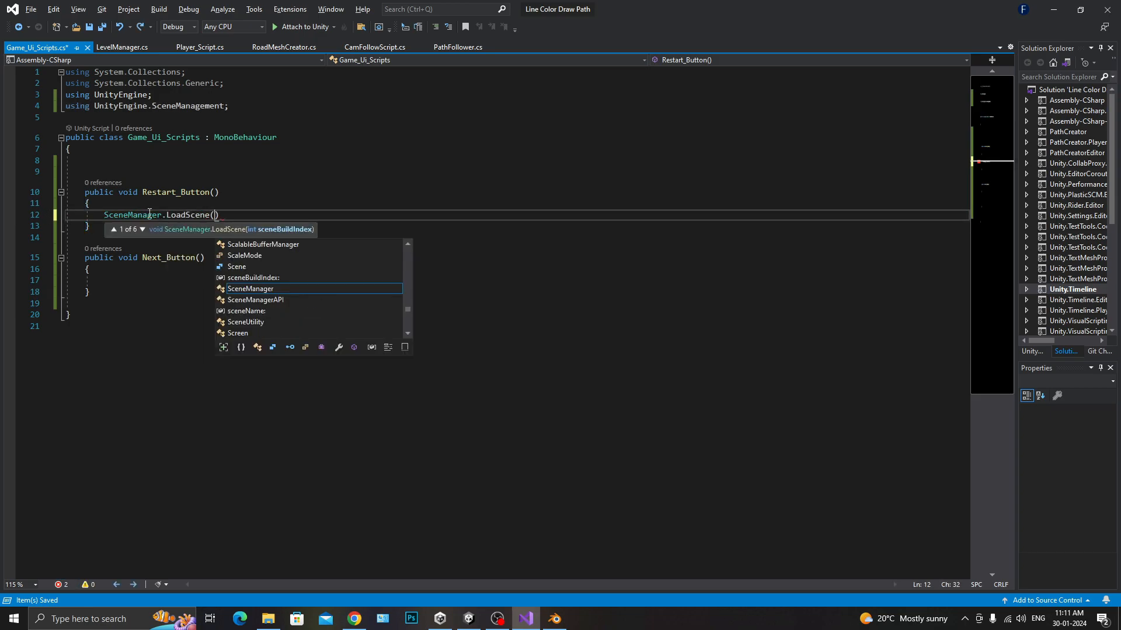
type("0);")
key("ctrl+s")
Copy the SceneManager.LoadScene(0); line into the Next_Button method and save the script
key("shift+Home")
key("ctrl+c")
key("Down")
key("Down")
key("Down")
key("Down")
key("Down")
key("ctrl+v")
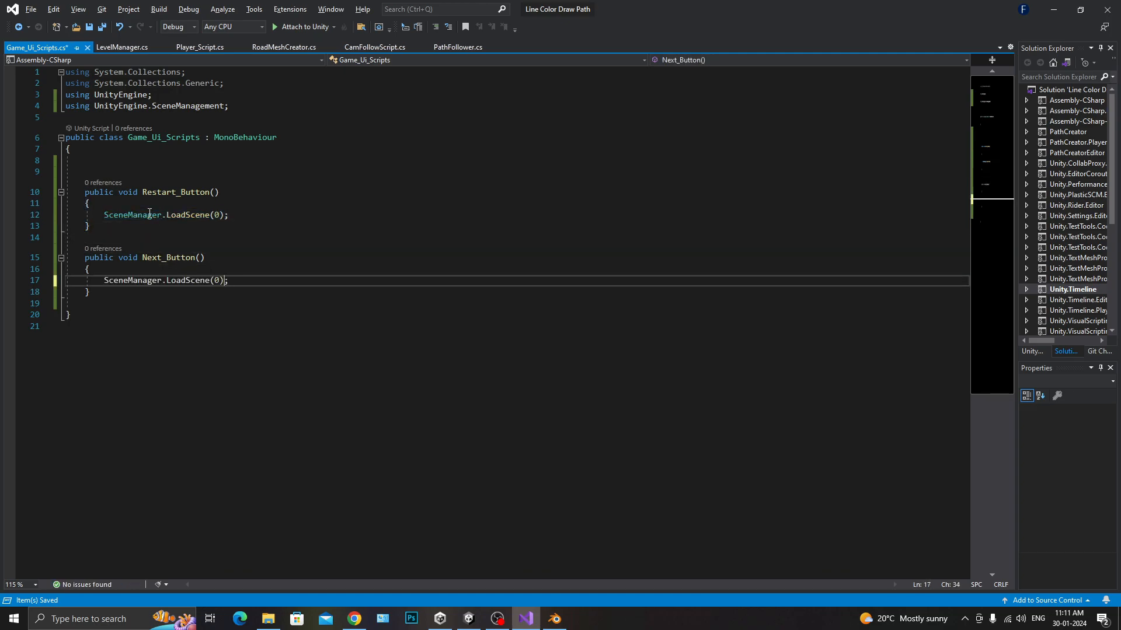
key("ctrl+s")
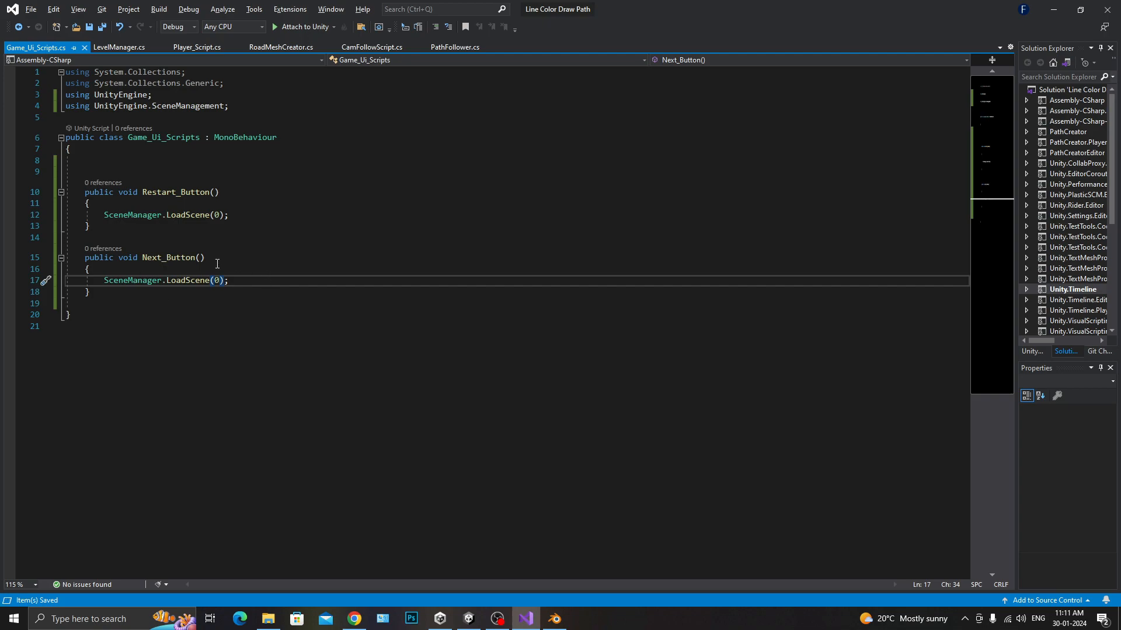
left_click_drag(224, 281, 211, 281)
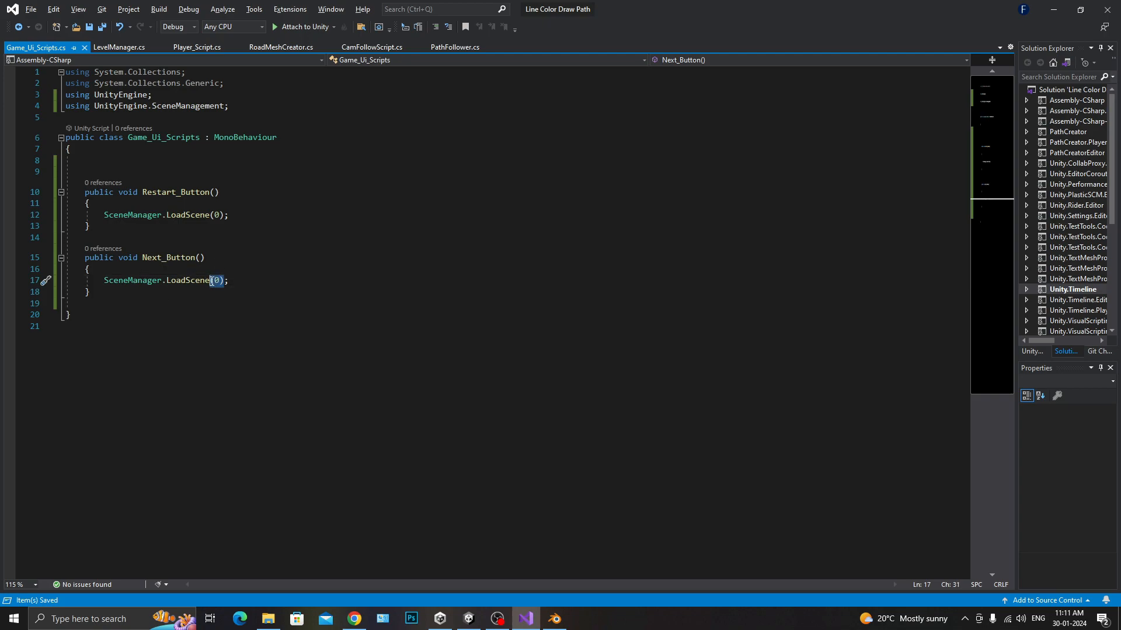
left_click(245, 279)
Switch to Unity and attach the Game_Ui_Scripts script to the LeveManager object
key("alt+Tab")
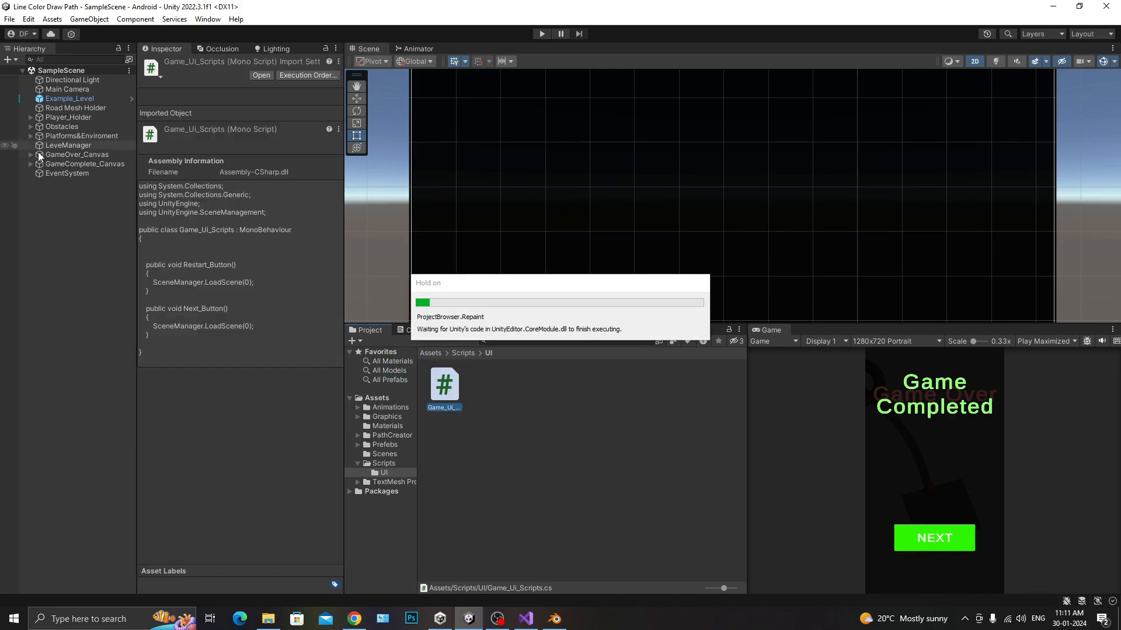
left_click(62, 145)
left_click_drag(441, 396, 247, 367)
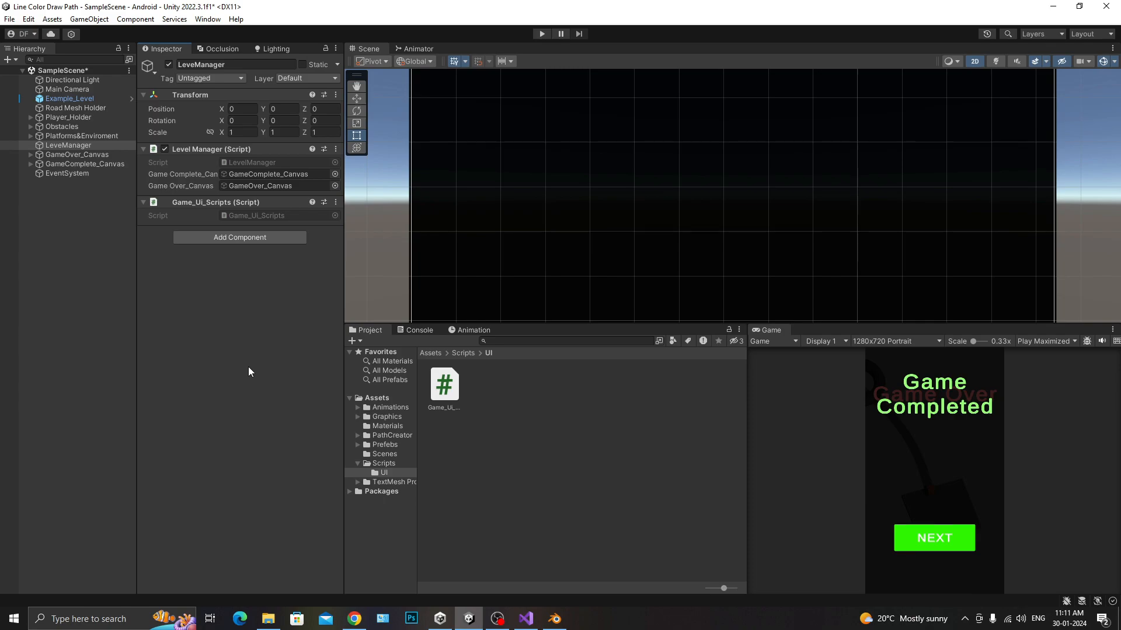
Add an On Click event targeting LeveManager to both Restart_Button and Next_Button inside the two canvases
left_click(82, 155)
key("shift+Down")
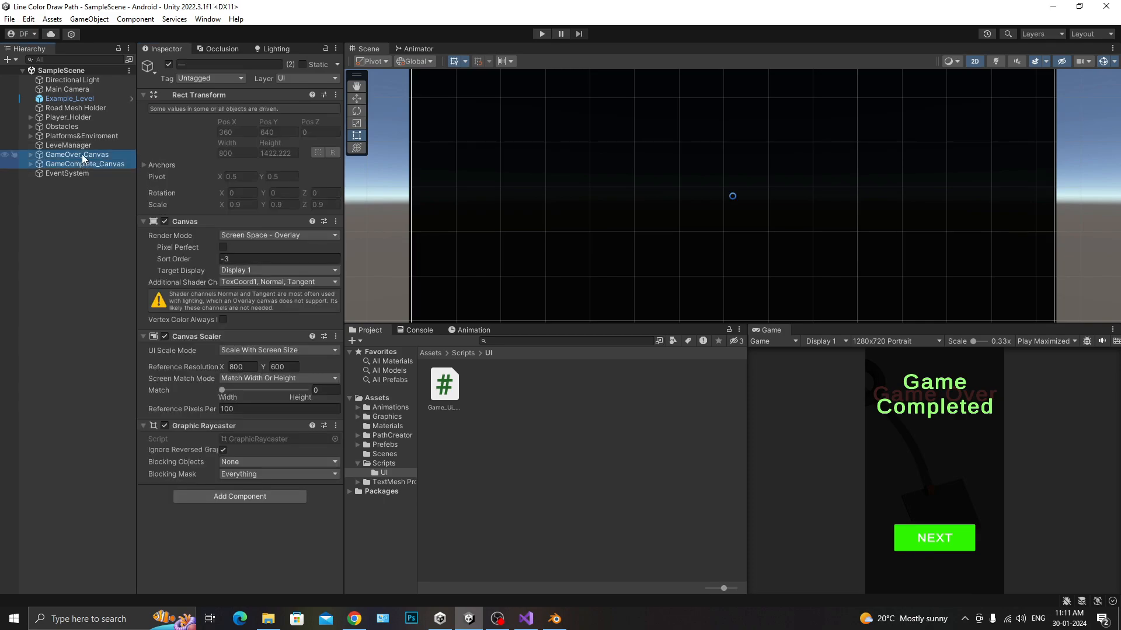
key("Right")
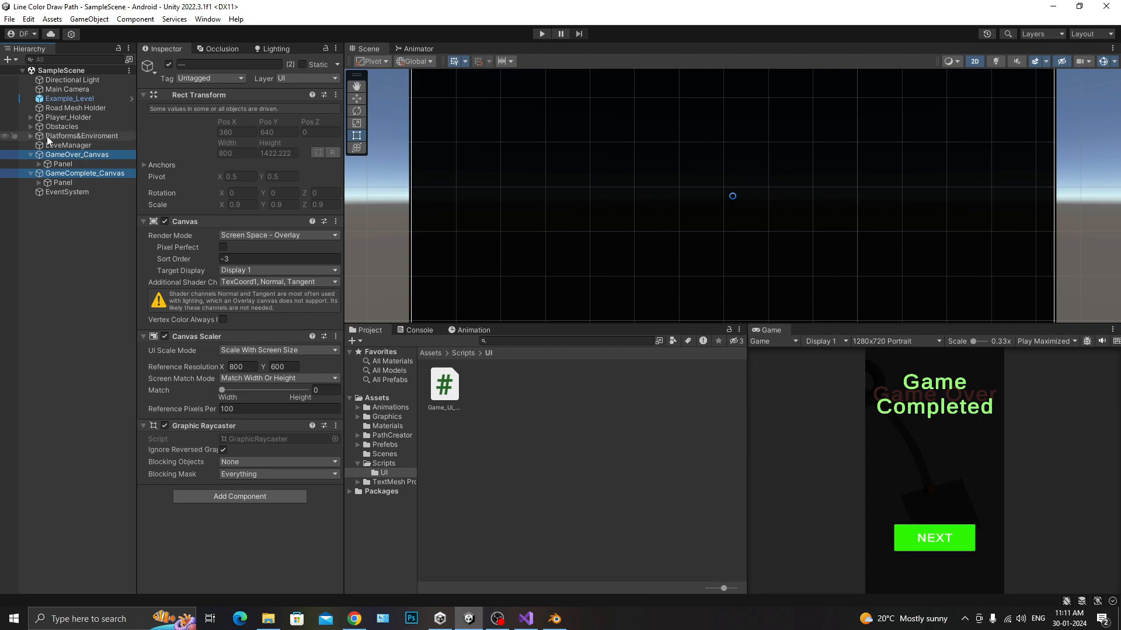
key("shift+Down")
key("Right")
left_click(66, 182)
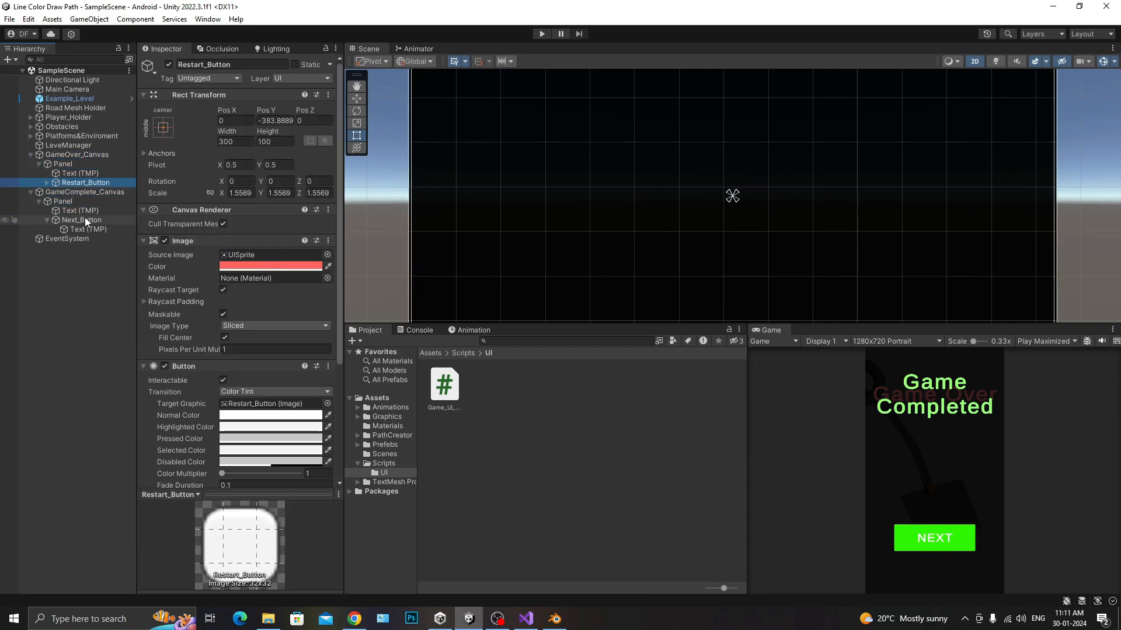
left_click(85, 219, "ctrl")
scroll(211, 390, "down", 5)
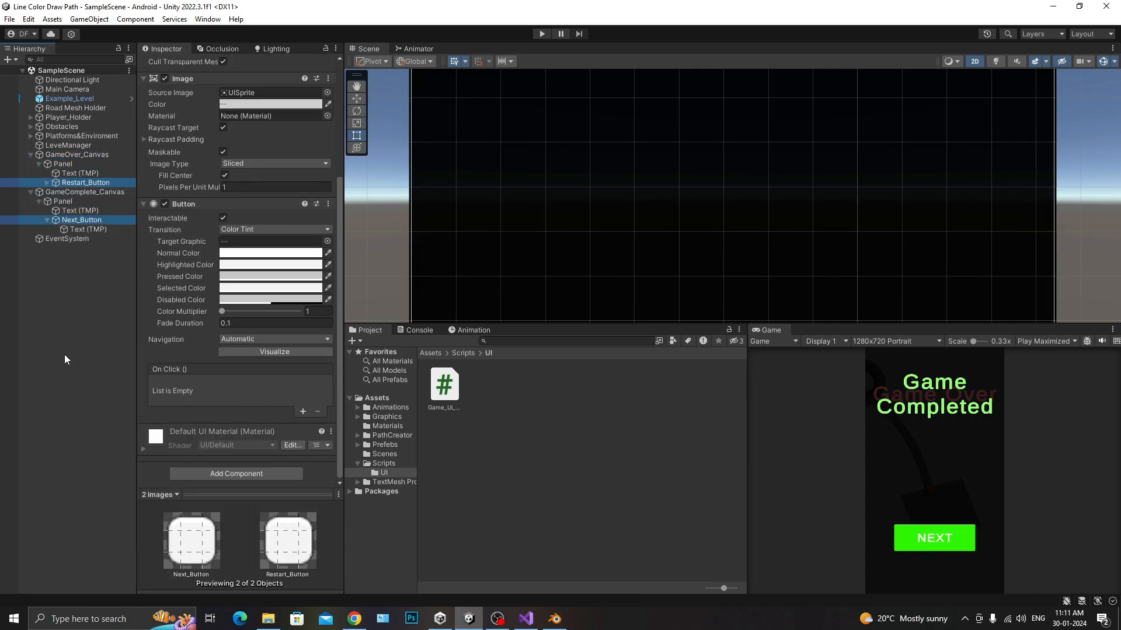
left_click(303, 412)
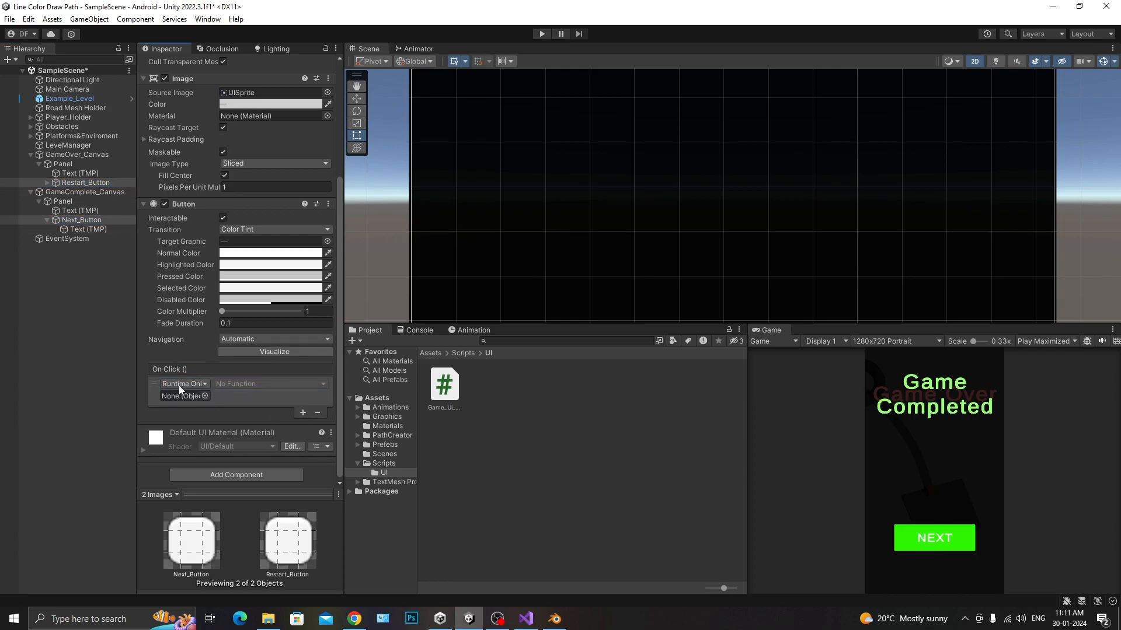
left_click_drag(66, 145, 164, 405)
left_click(254, 384)
Set the On Click function of Restart_Button to Game_Ui_Scripts.Restart_Button
left_click(73, 183)
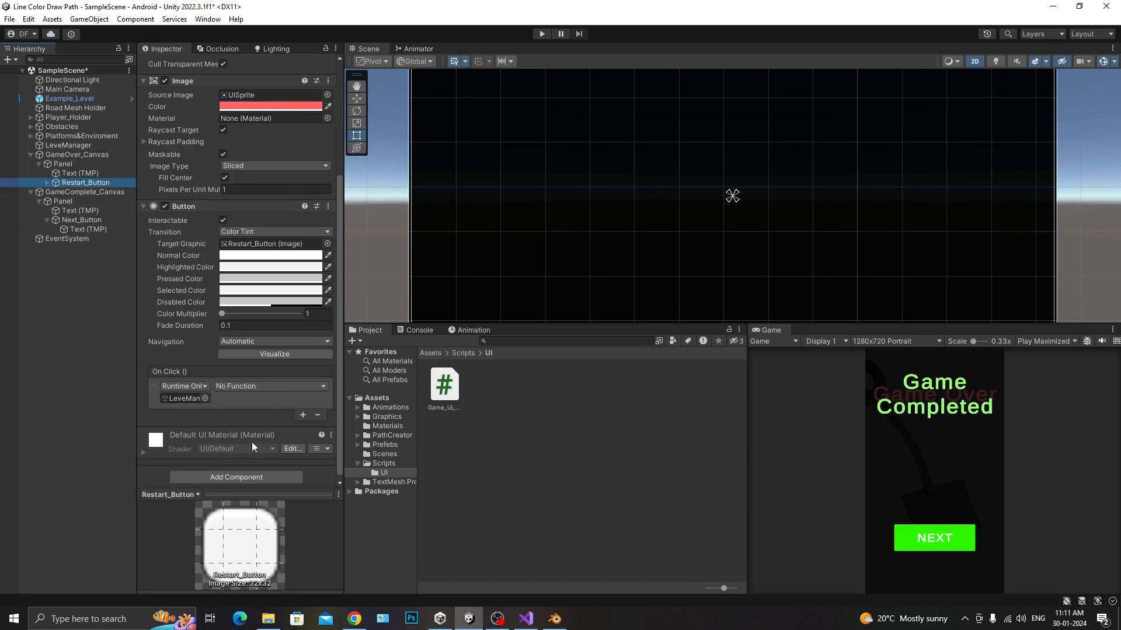
left_click(246, 388)
mouse_move(262, 461)
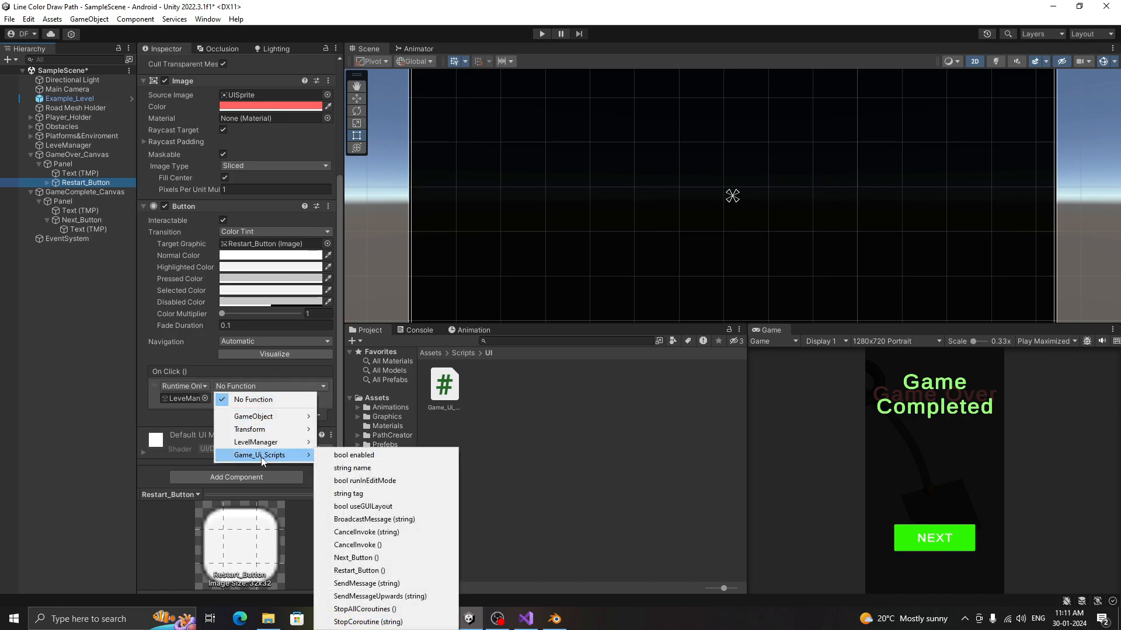
left_click(357, 570)
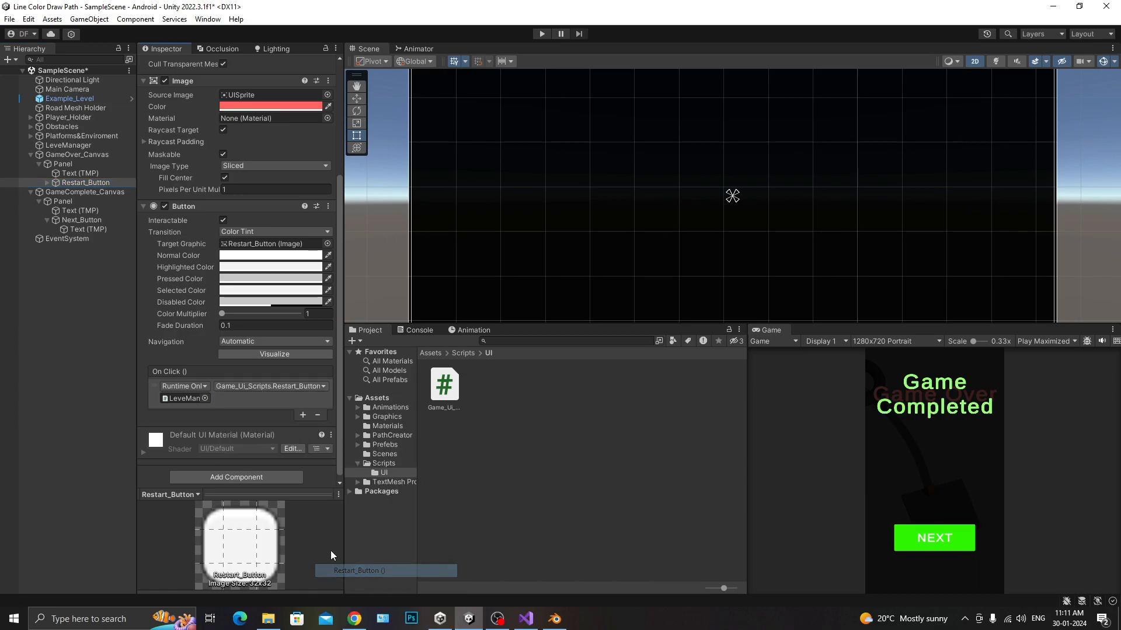
Set the On Click function of Next_Button to Game_Ui_Scripts.Next_Button
left_click(78, 220)
left_click(239, 387)
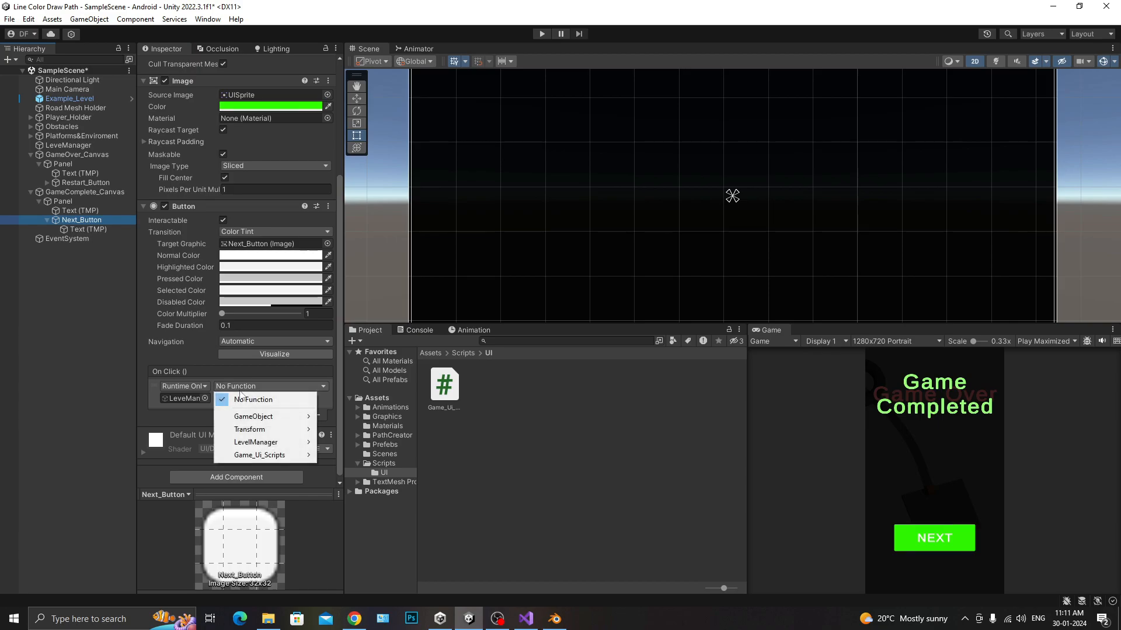
mouse_move(254, 462)
left_click(358, 558)
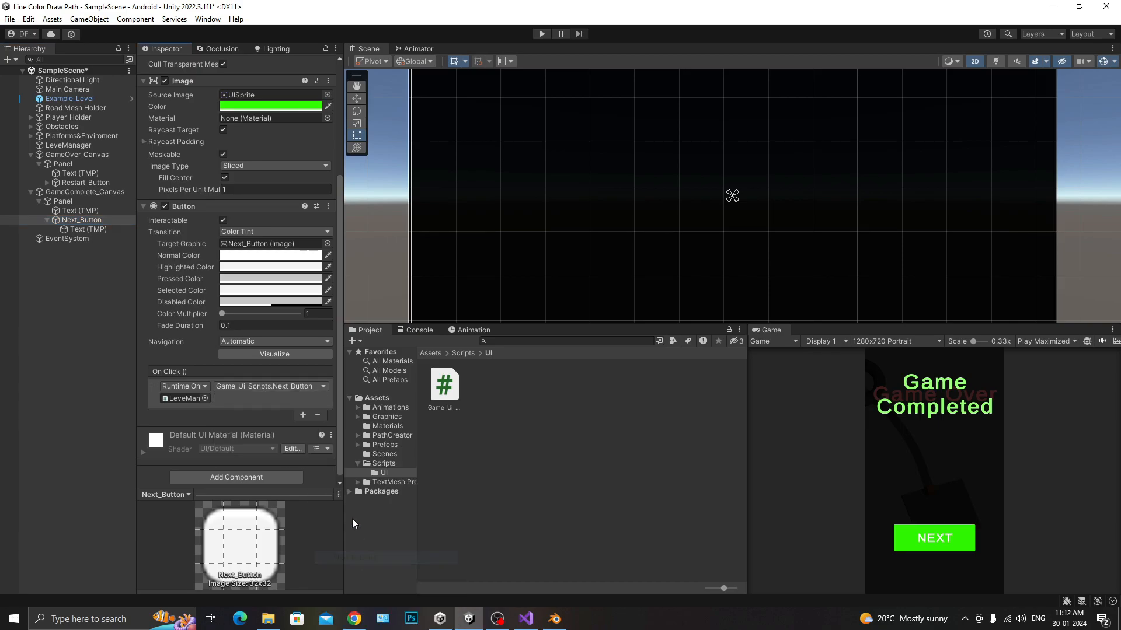
Collapse GameOver_Canvas and GameComplete_Canvas in the scene hierarchy and deactivate both canvases
left_click(71, 163)
key("Left")
key("Left")
key("Left")
key("Down")
key("Left")
key("Up")
left_click(71, 162, "shift")
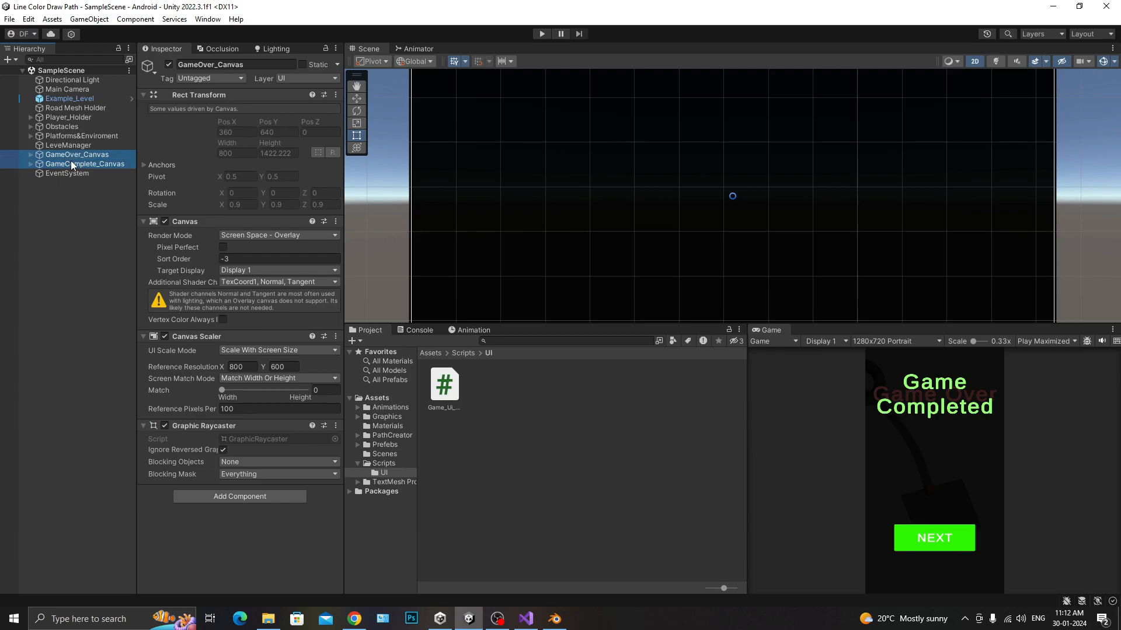
left_click(169, 65)
left_click(63, 233)
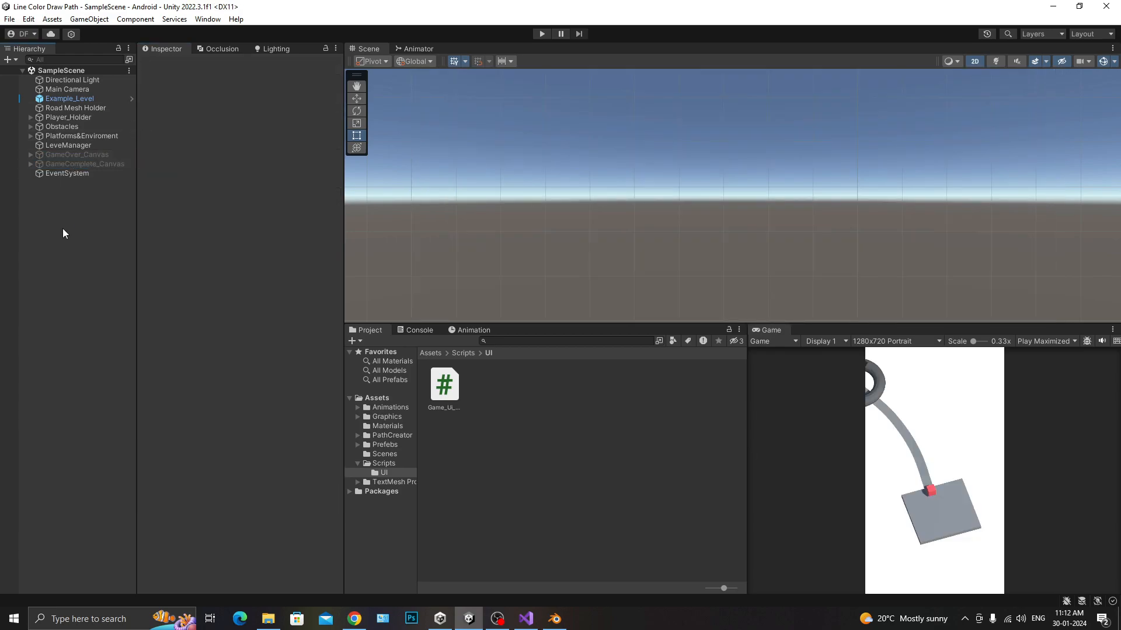
Playtest the level using the Game Over screen's Restart button, and return to the Game_Ui_Scripts code in Visual Studio
left_click(541, 34)
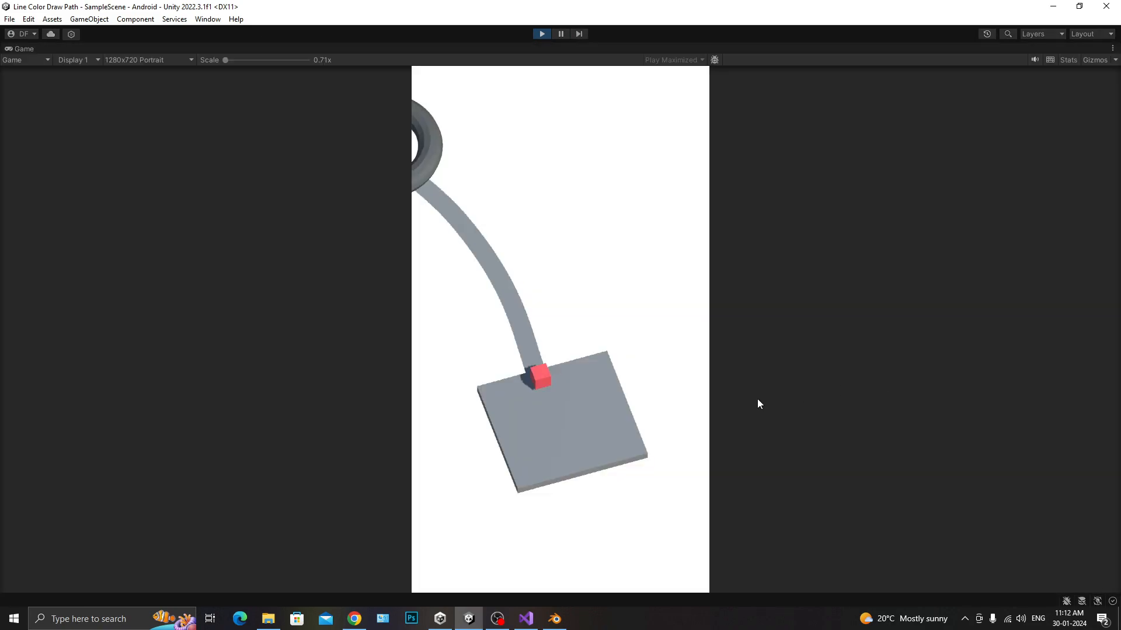
left_click(637, 410)
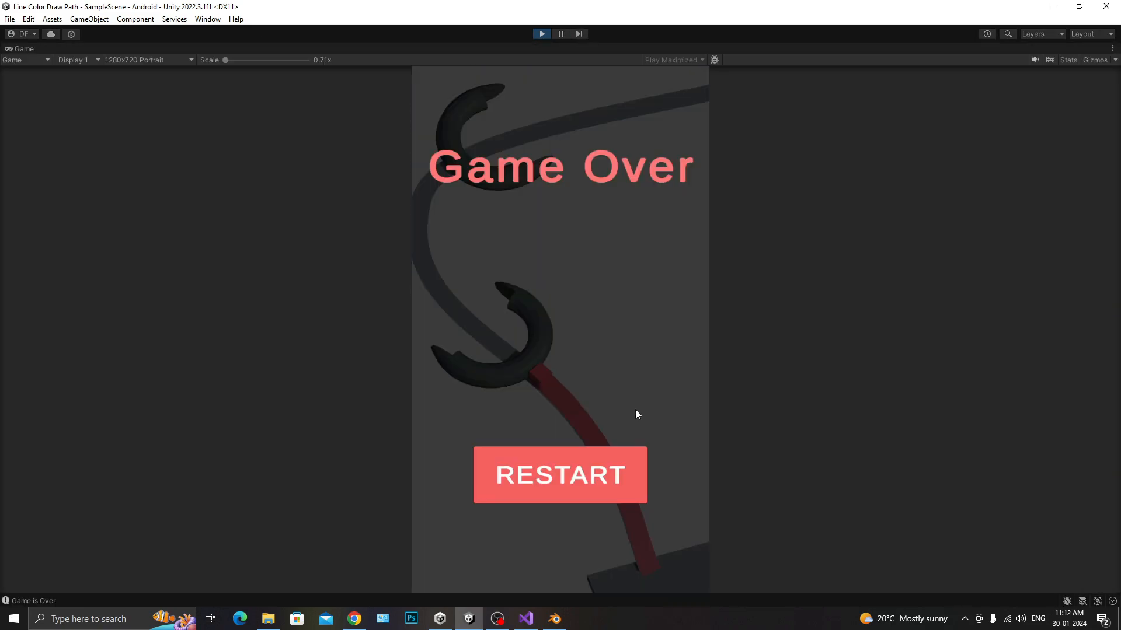
left_click(625, 464)
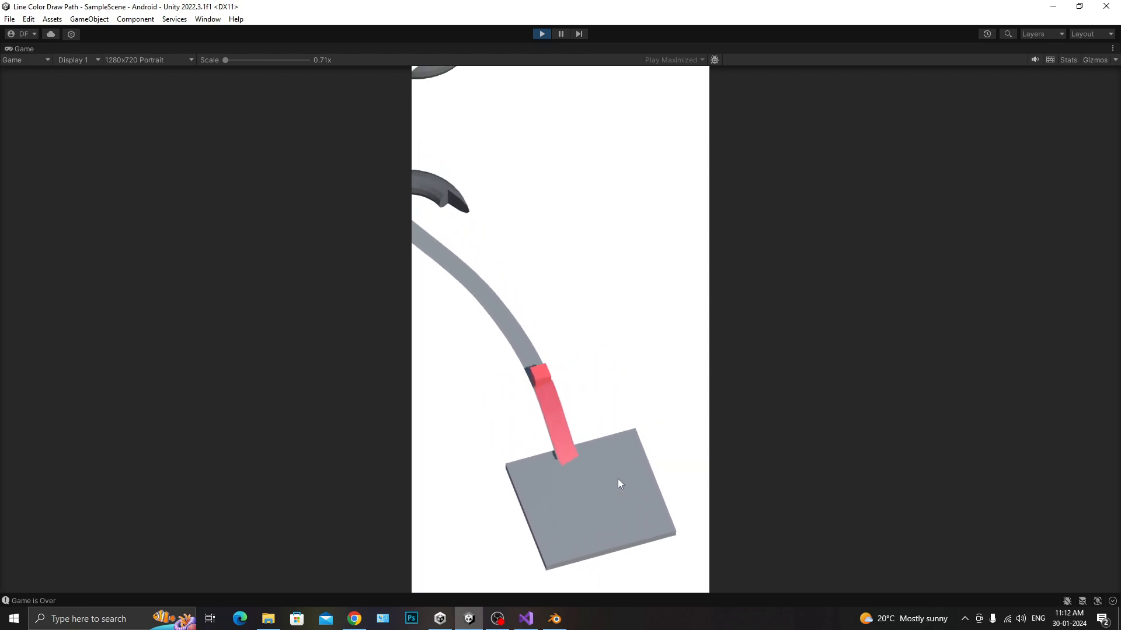
left_click(603, 464)
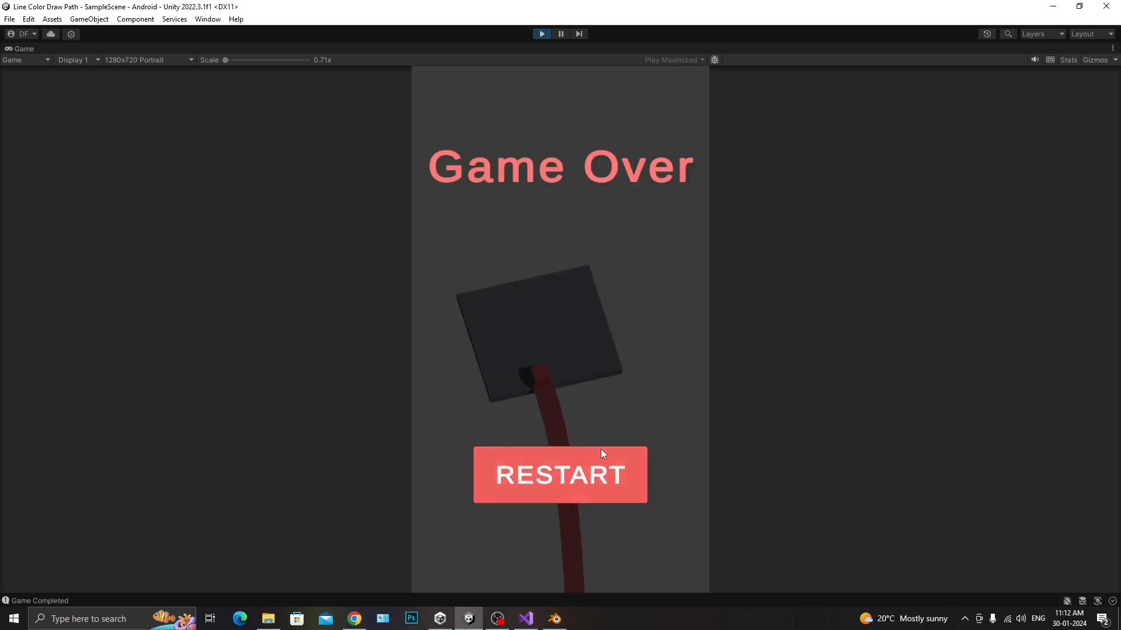
left_click(542, 33)
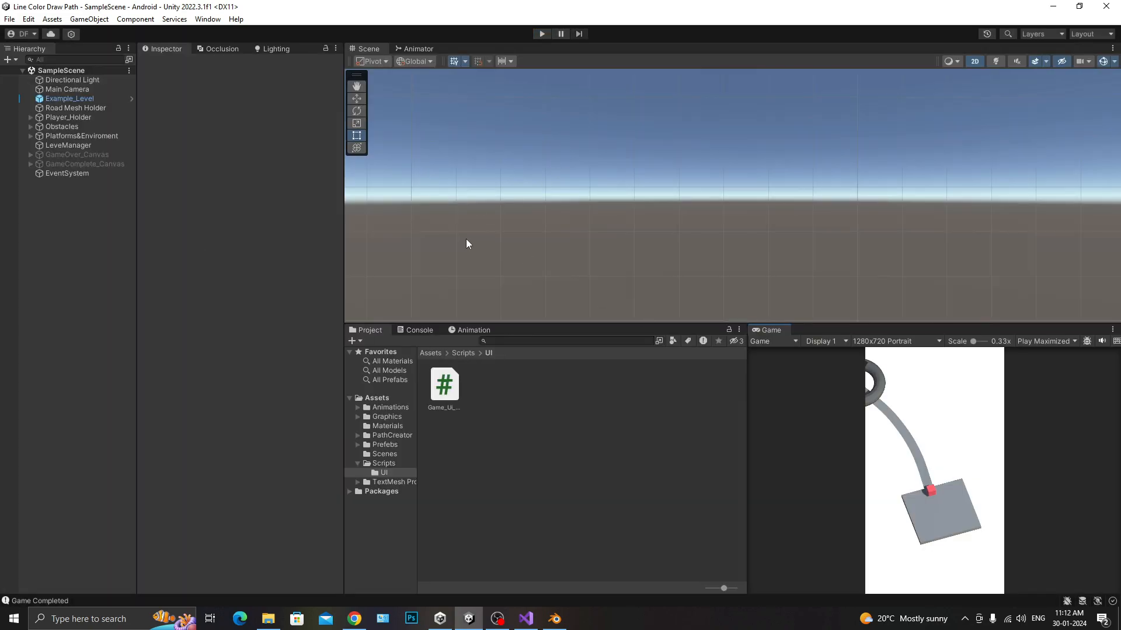
key("alt+Tab")
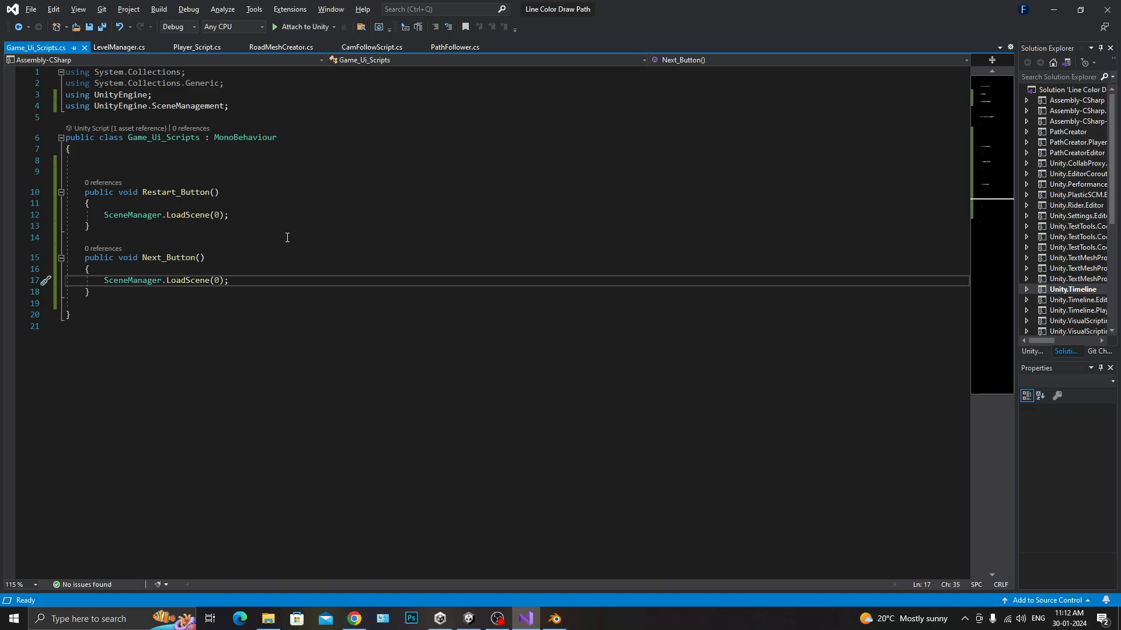
Go from the level_end collision branch in Player_Script to the definition of the GameCompelted method in LevelManager
key("ctrl+Tab")
key("ctrl+Tab")
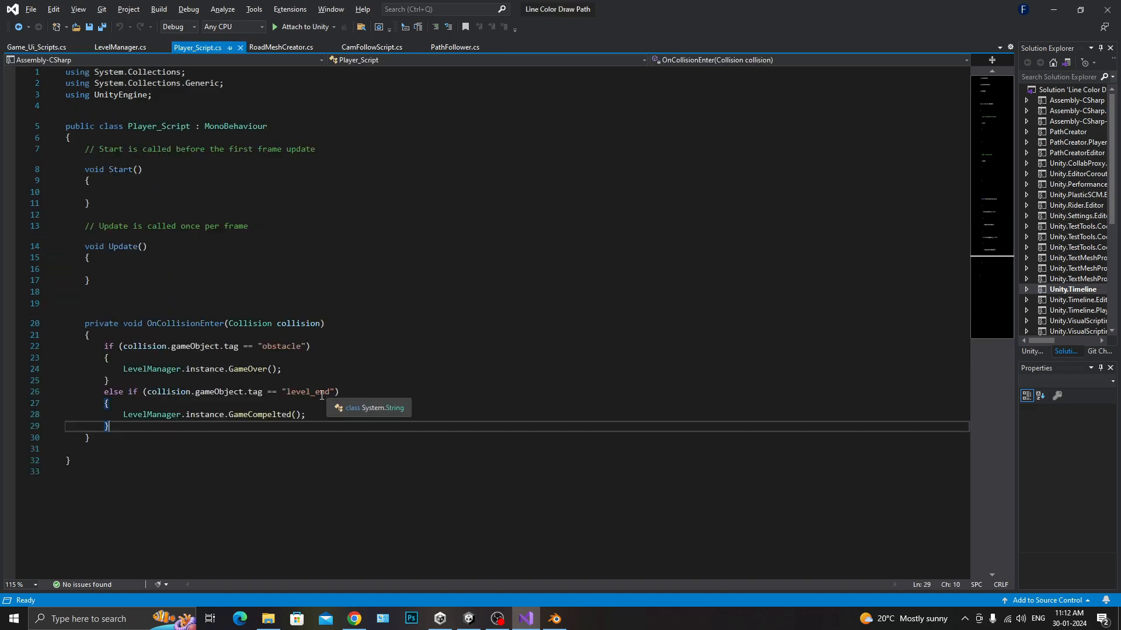
double_click(305, 394)
double_click(265, 415)
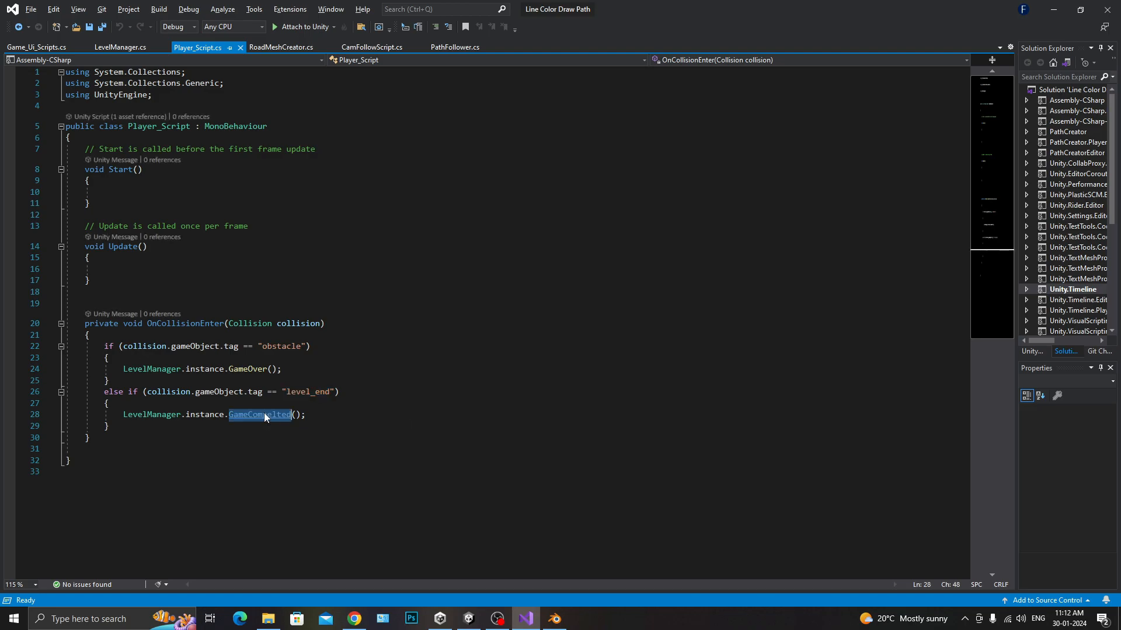
key("F12")
In the GameCompelted method, replace GameOver_Canvas with GameComplete_Canvas in the SetActive(true) call and save LevelManager.cs
left_click(156, 346)
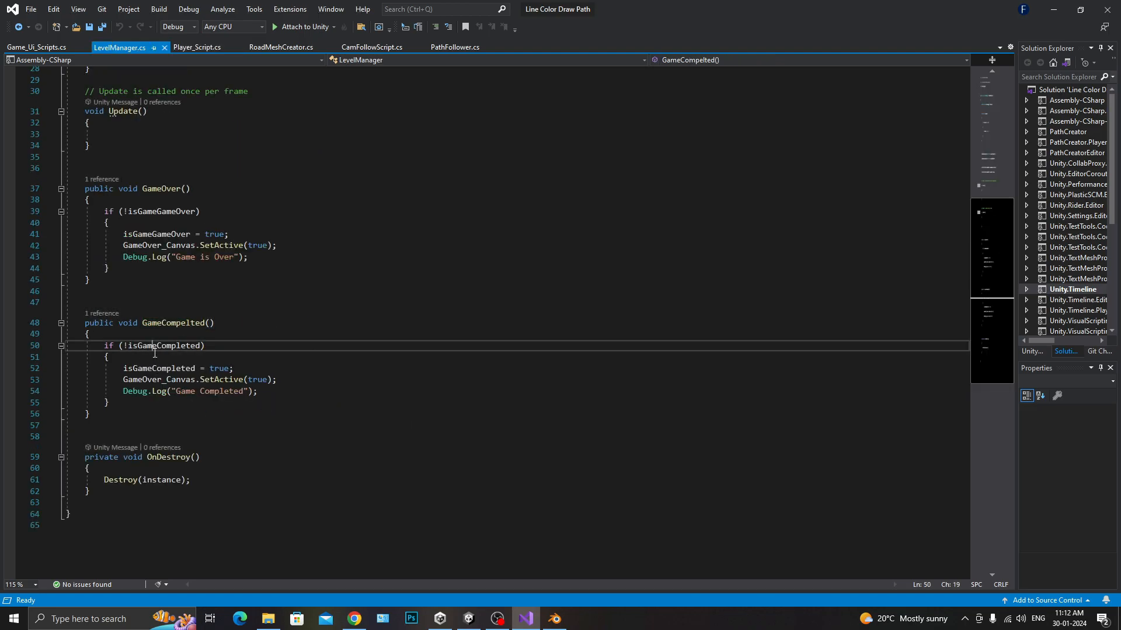
double_click(156, 379)
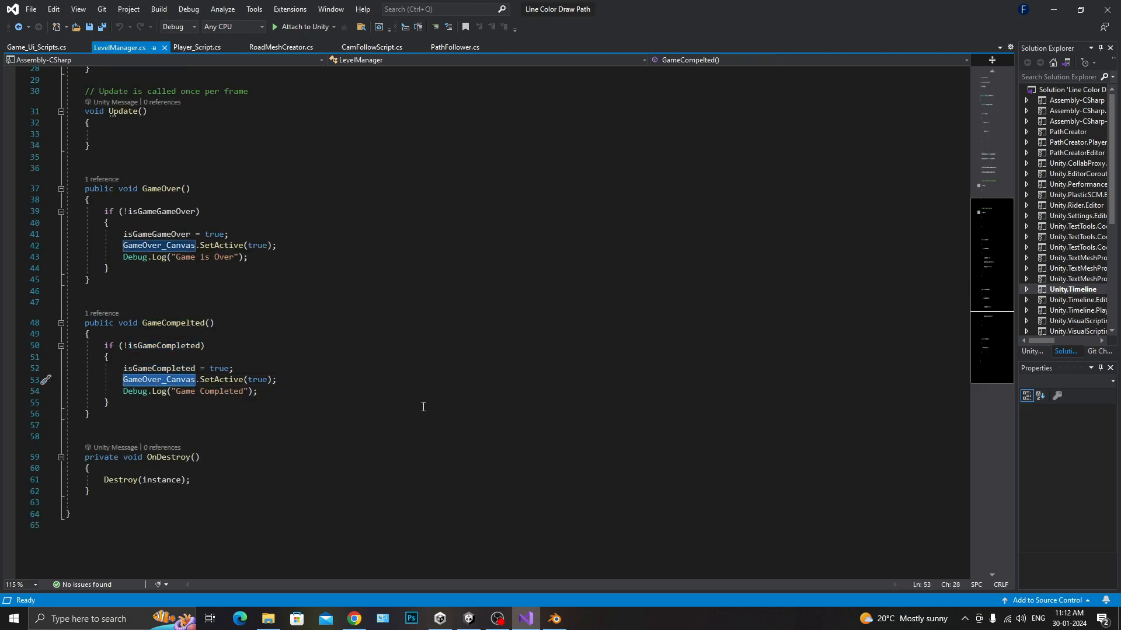
type("GameComp")
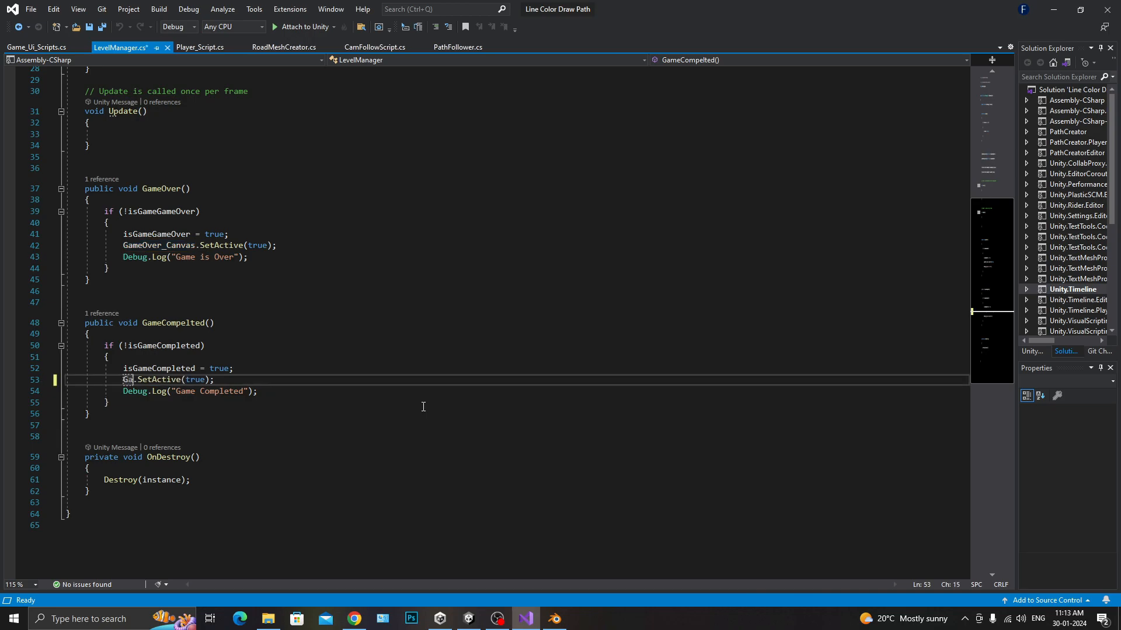
key("Tab")
key("ctrl+s")
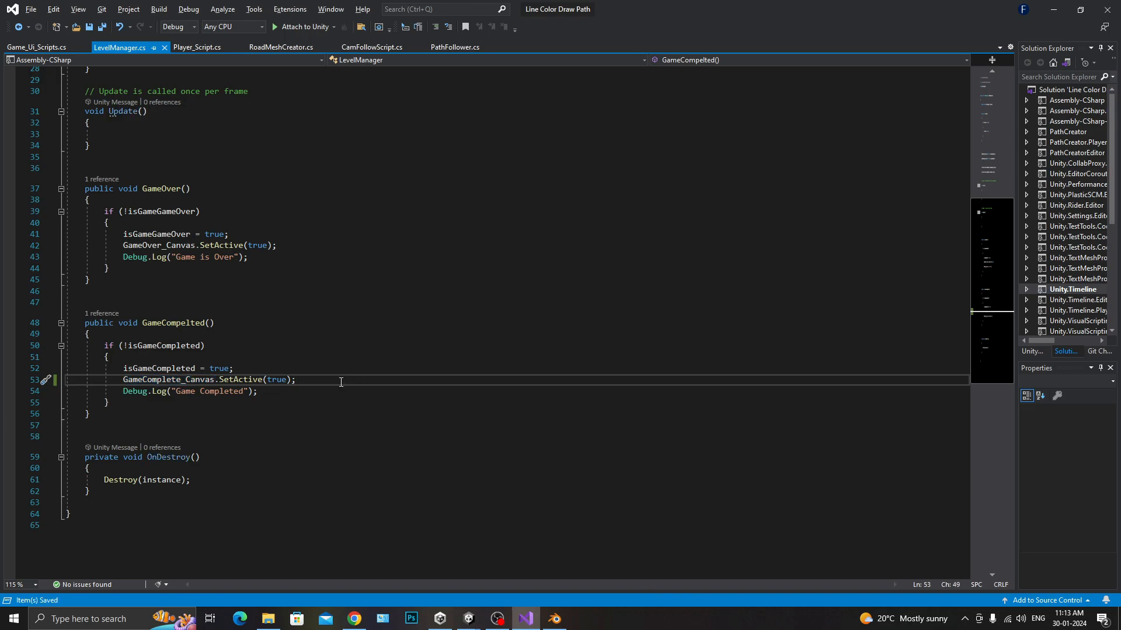
Switch to Unity for a brief play run, stop it, and select Player_Holder to check its Path Follower settings before saving the scene
key("alt+Tab")
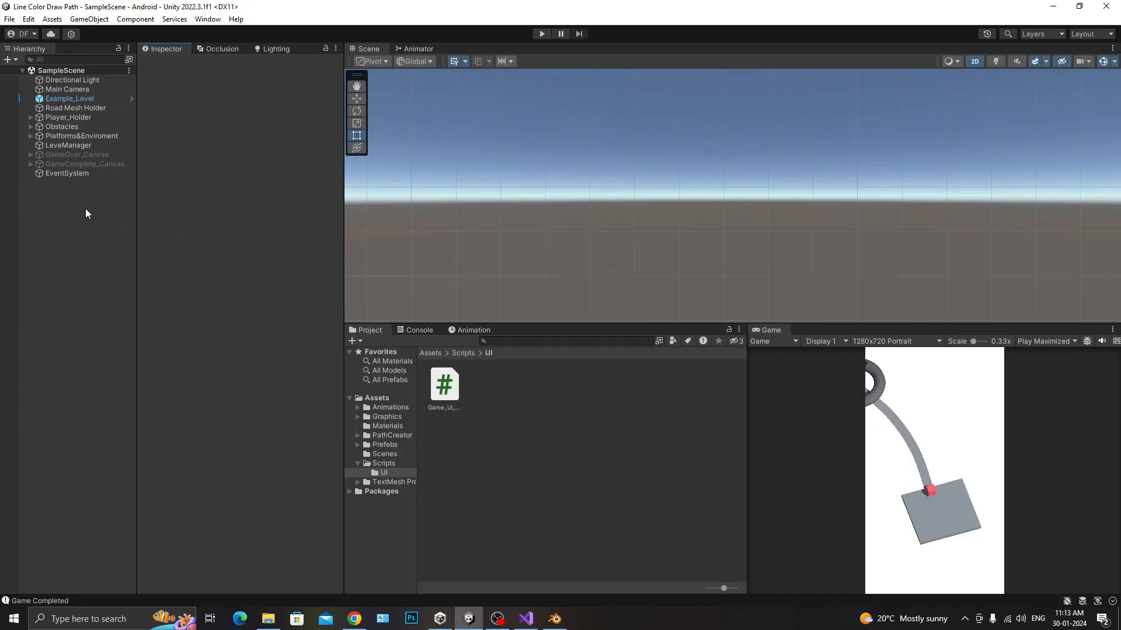
left_click(543, 34)
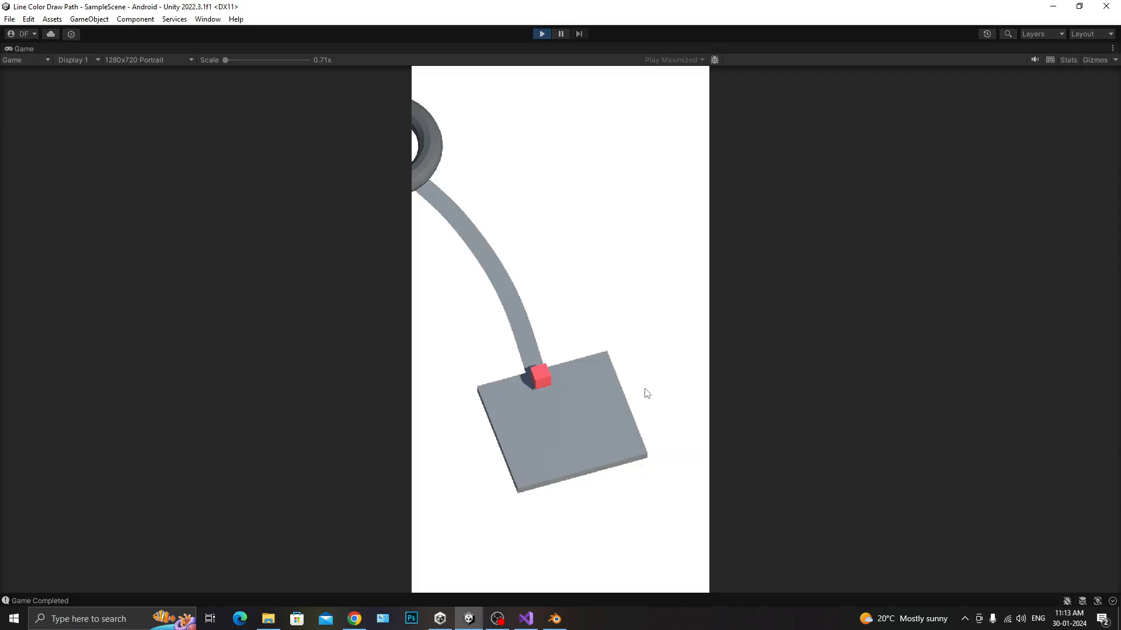
key("ctrl+p")
left_click(83, 118)
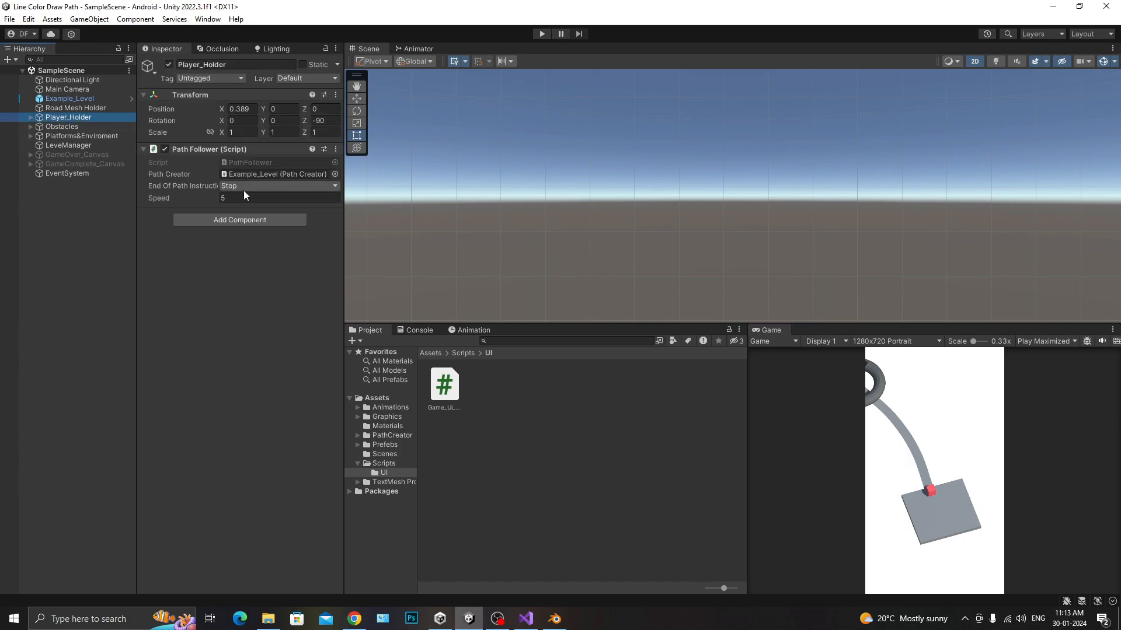
key("ctrl+s")
Playtest the level through to the Game Completed screen, try its Next button, play briefly again, and stop play mode
left_click(542, 35)
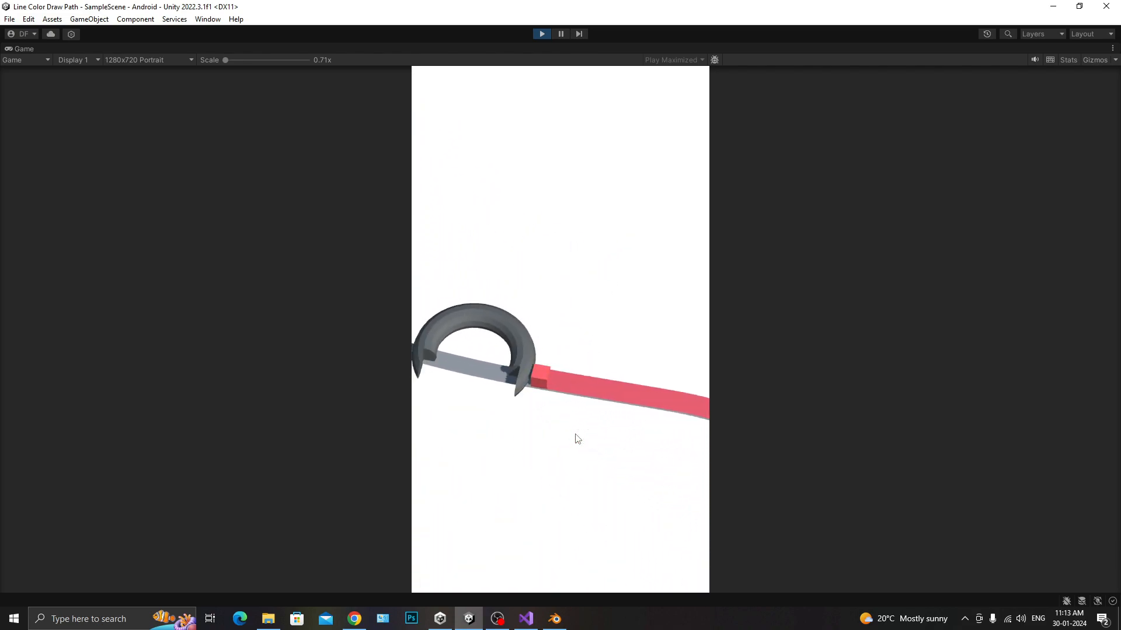
left_click(569, 458)
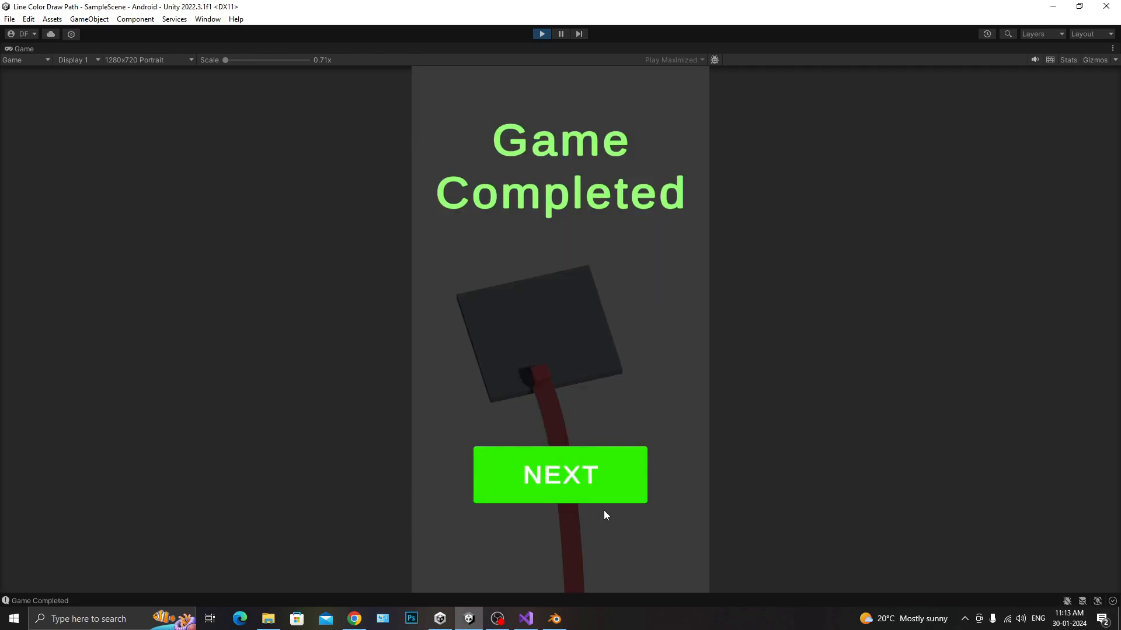
left_click(584, 482)
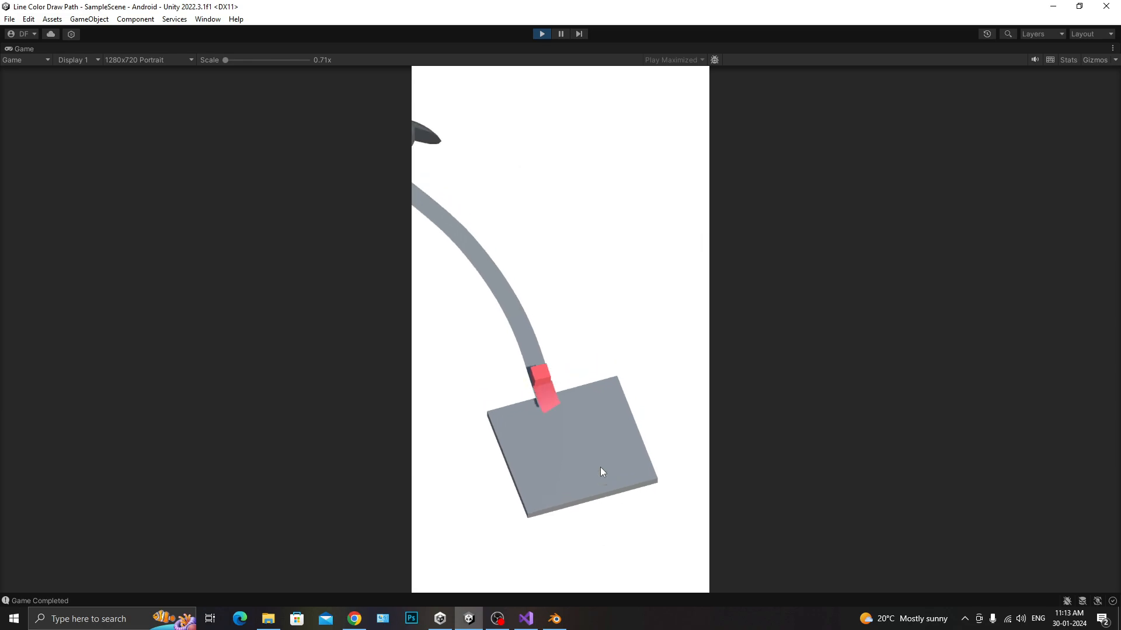
left_click(587, 474)
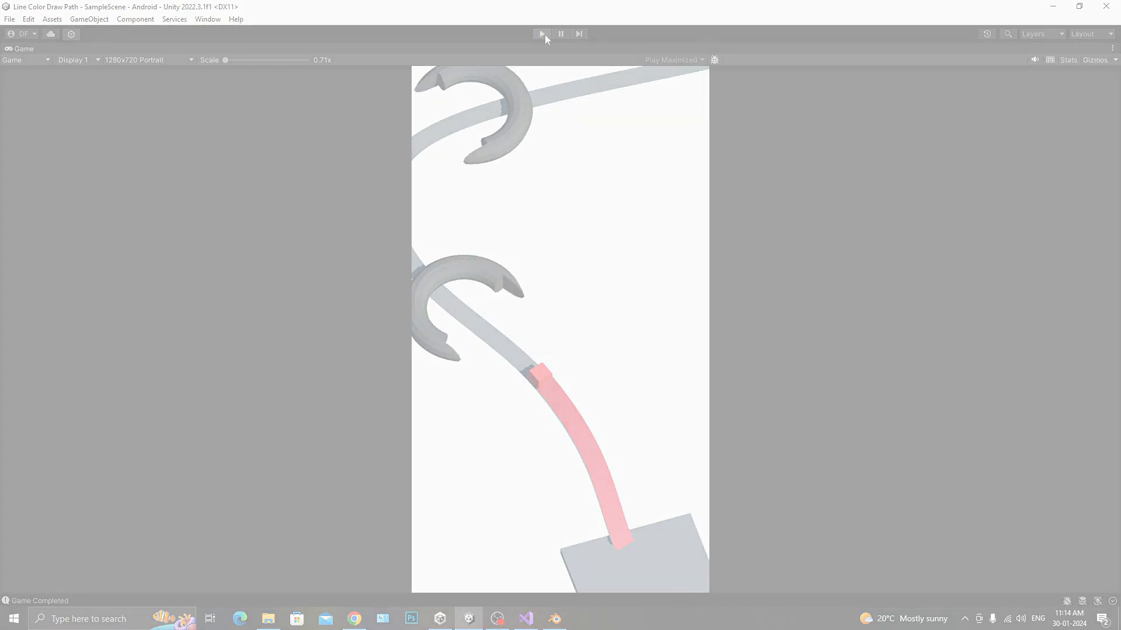
left_click(542, 34)
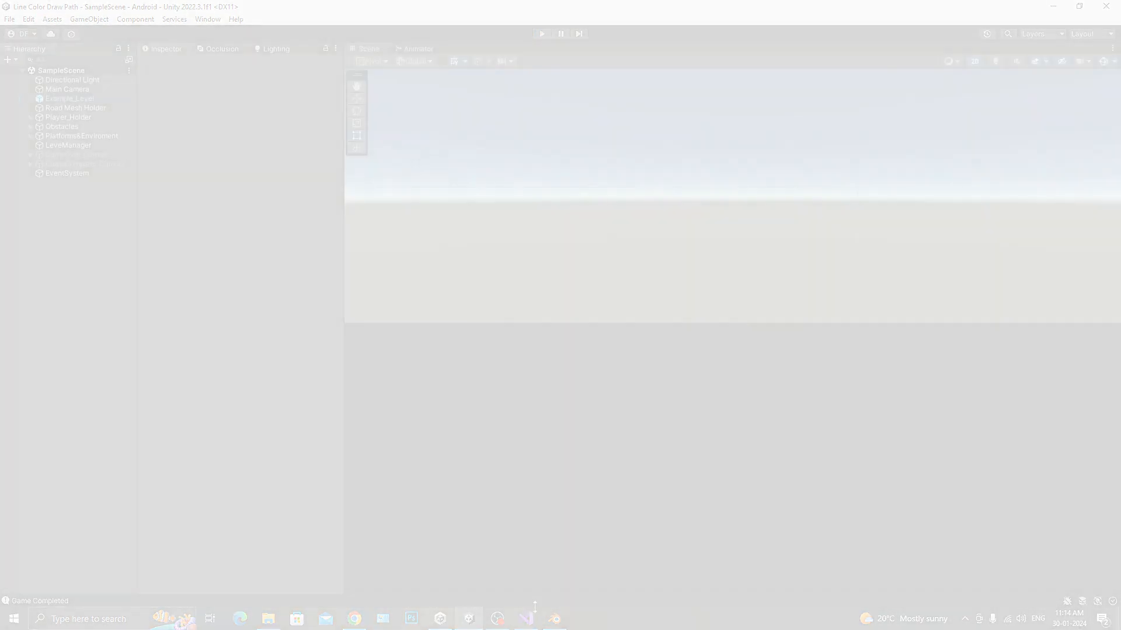